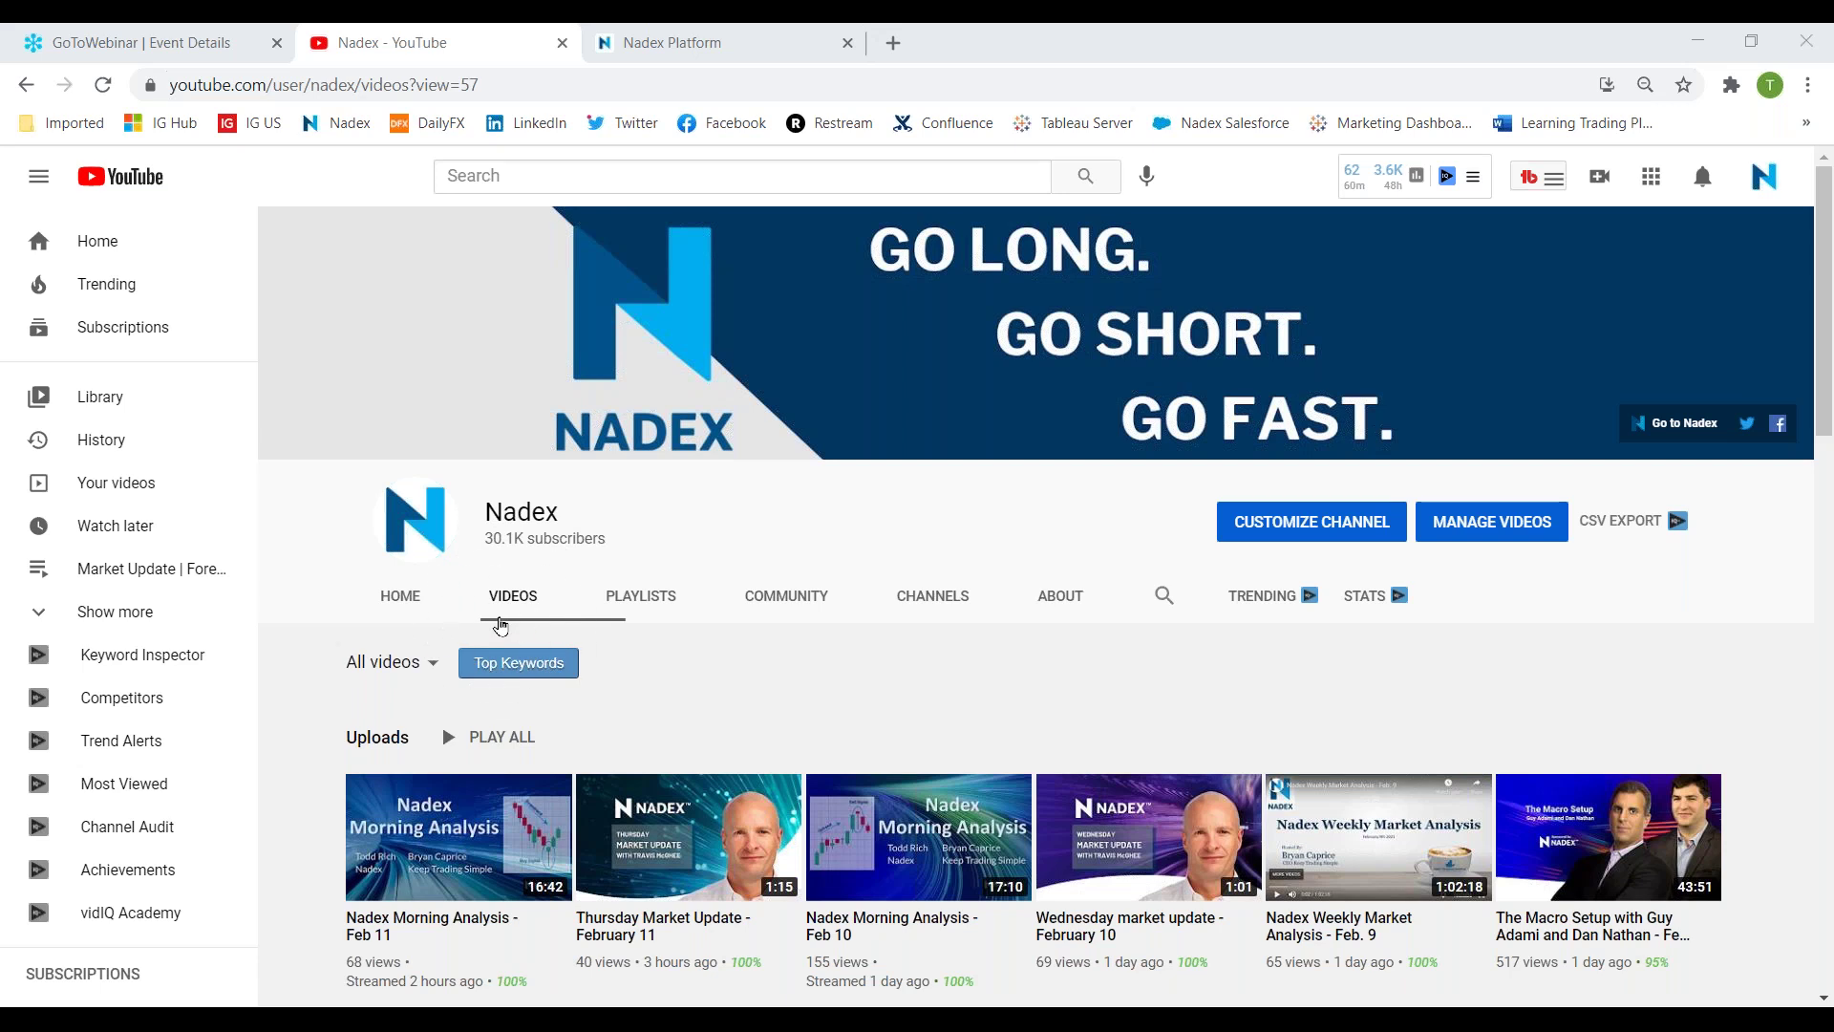
Reload the videos page of the Nadex YouTube channel and look through the recent uploads.
{"action": "left_click", "coordinate": [398, 596]}
{"action": "left_click", "coordinate": [516, 595]}
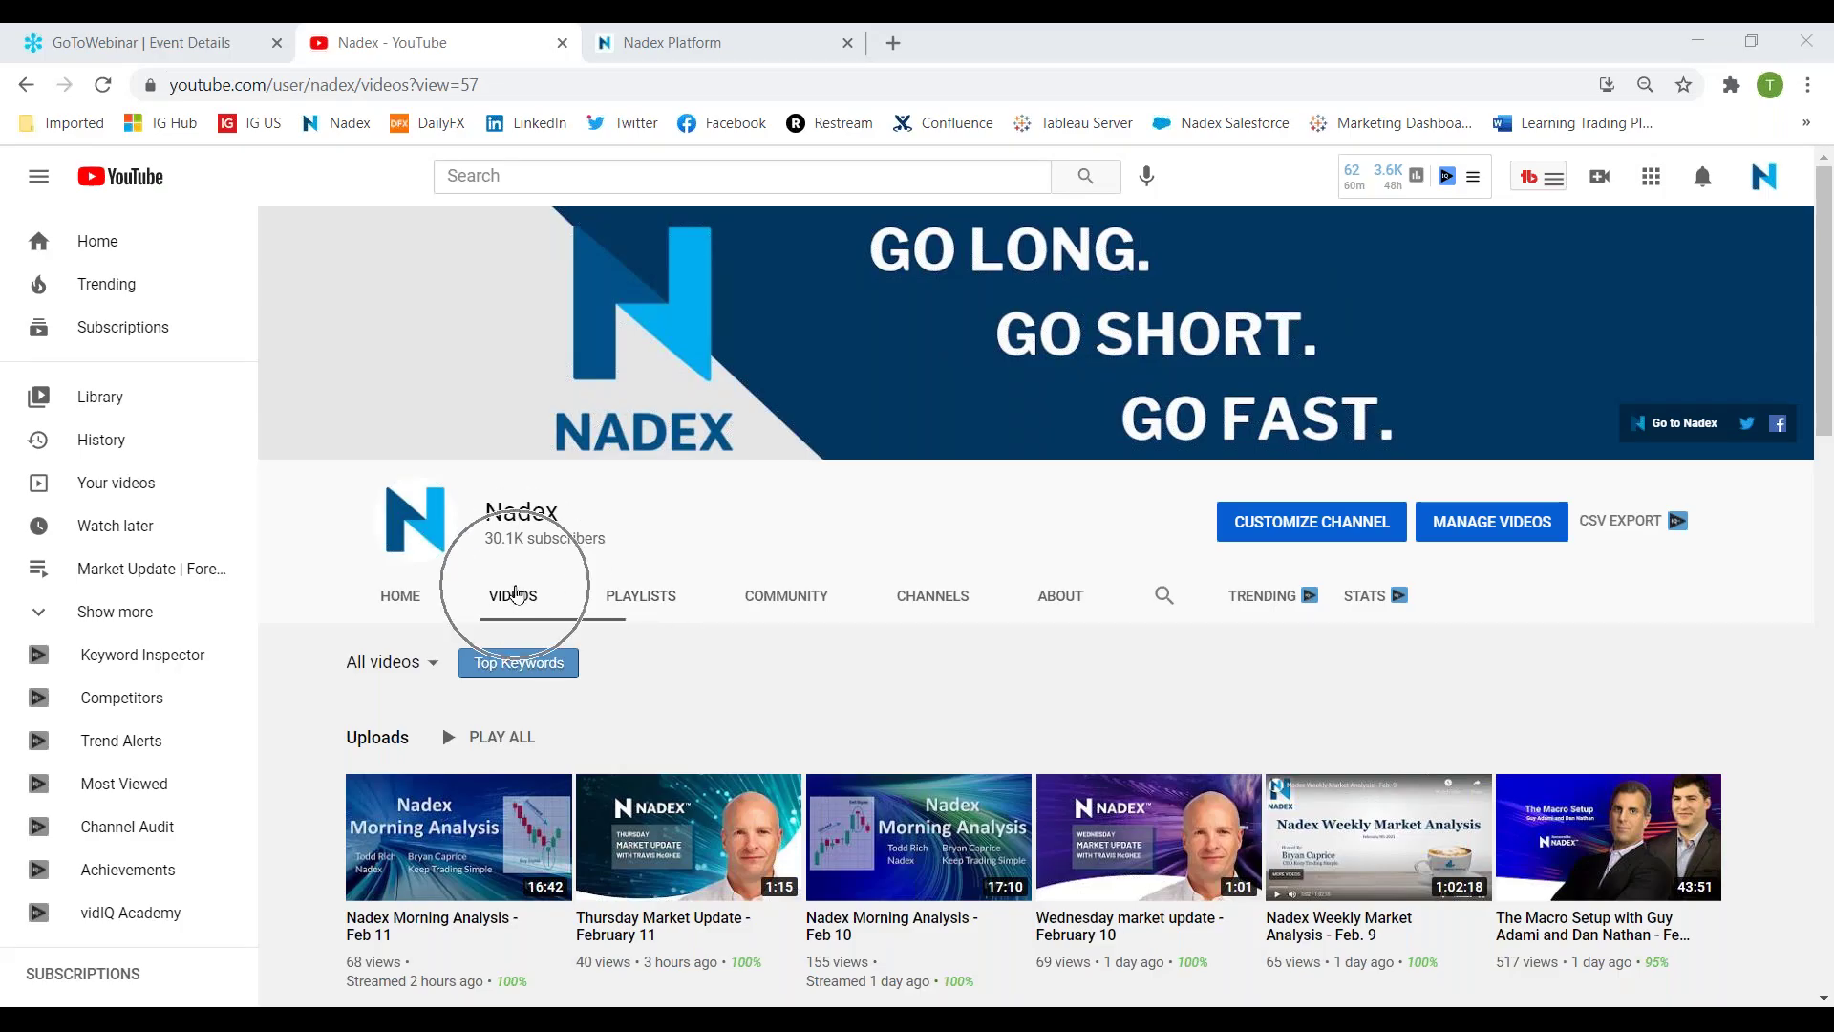
{"action": "left_click", "coordinate": [105, 86]}
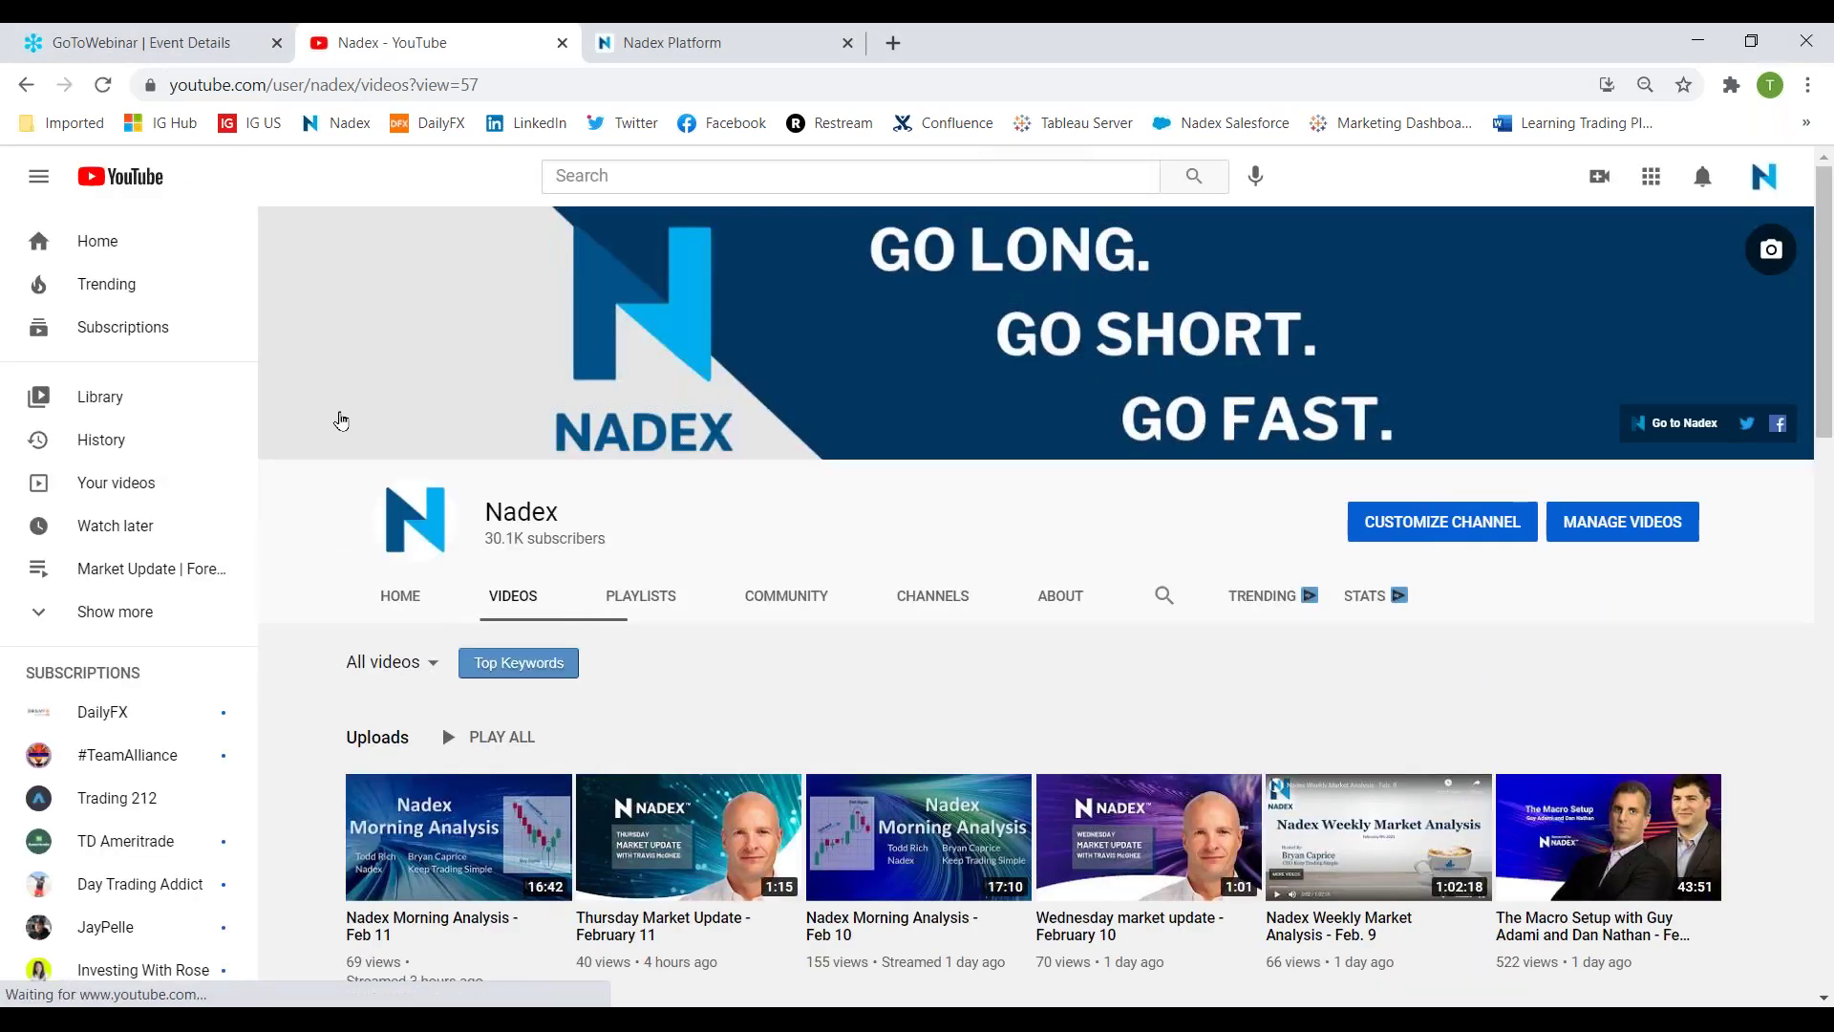
{"action": "scroll", "coordinate": [341, 419], "scroll_direction": "down", "scroll_amount": 2}
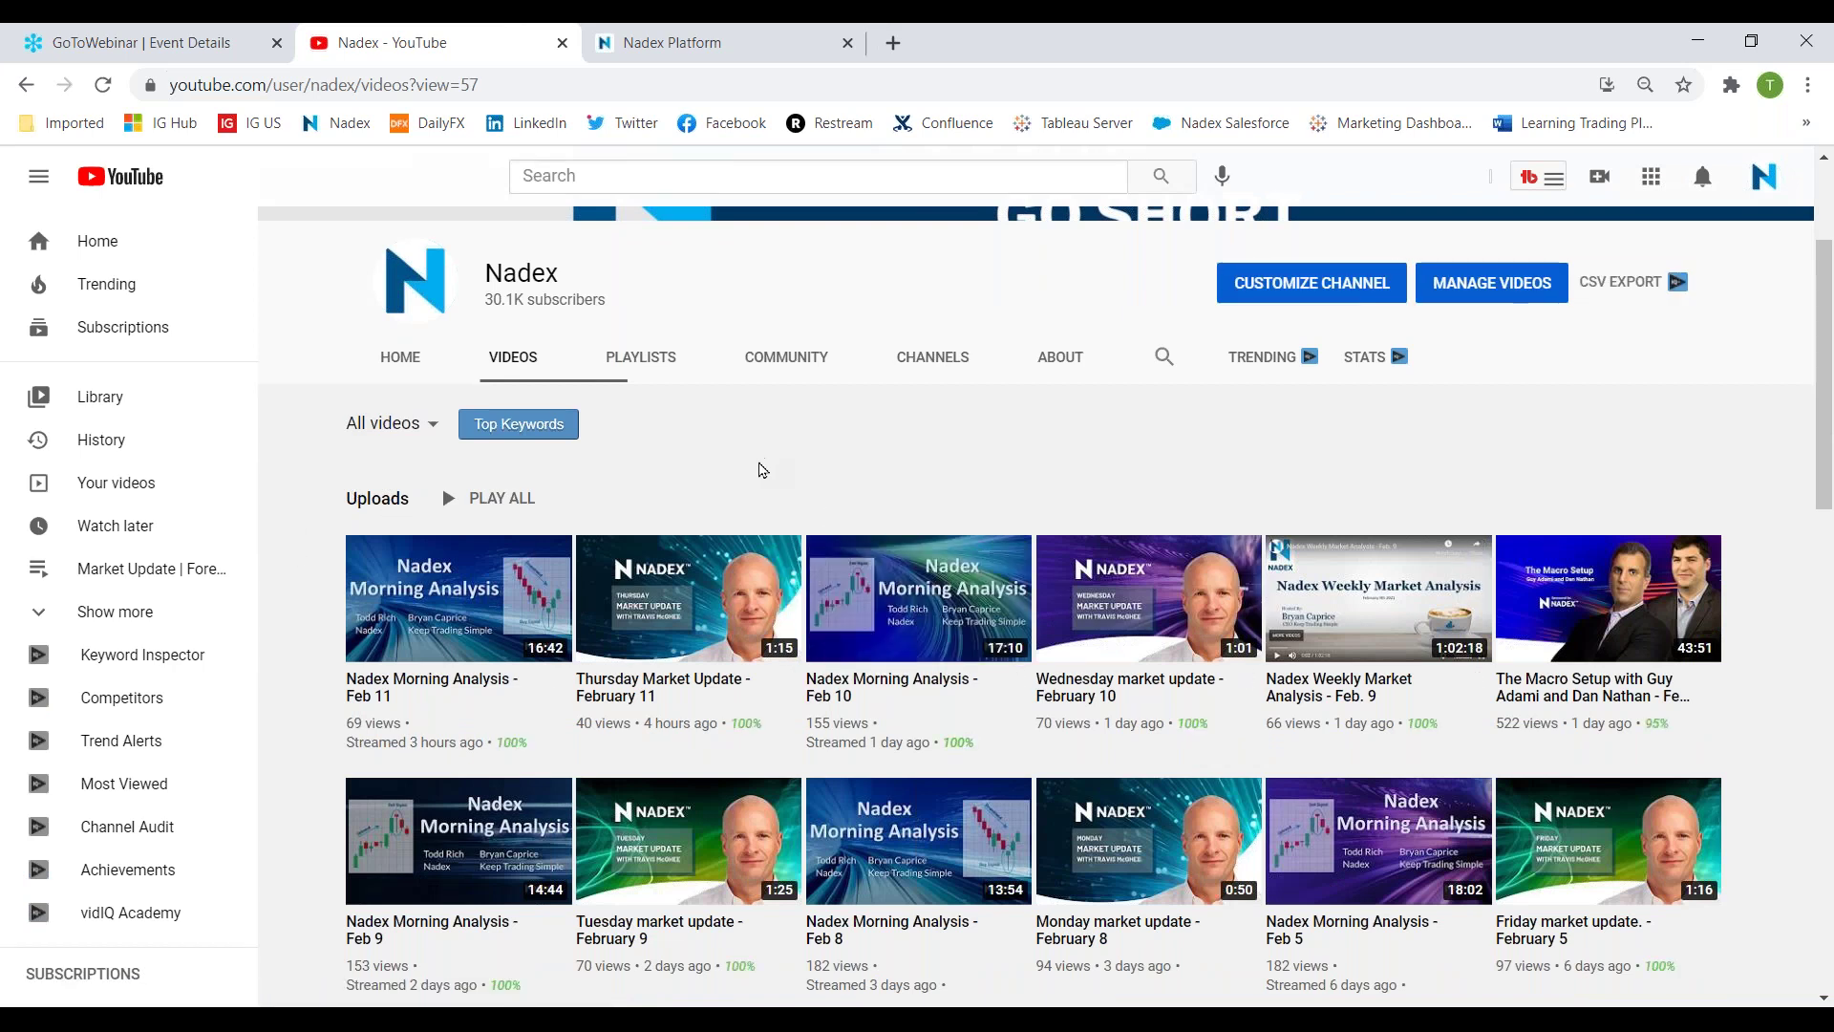
{"action": "scroll", "coordinate": [711, 468], "scroll_direction": "up", "scroll_amount": 3}
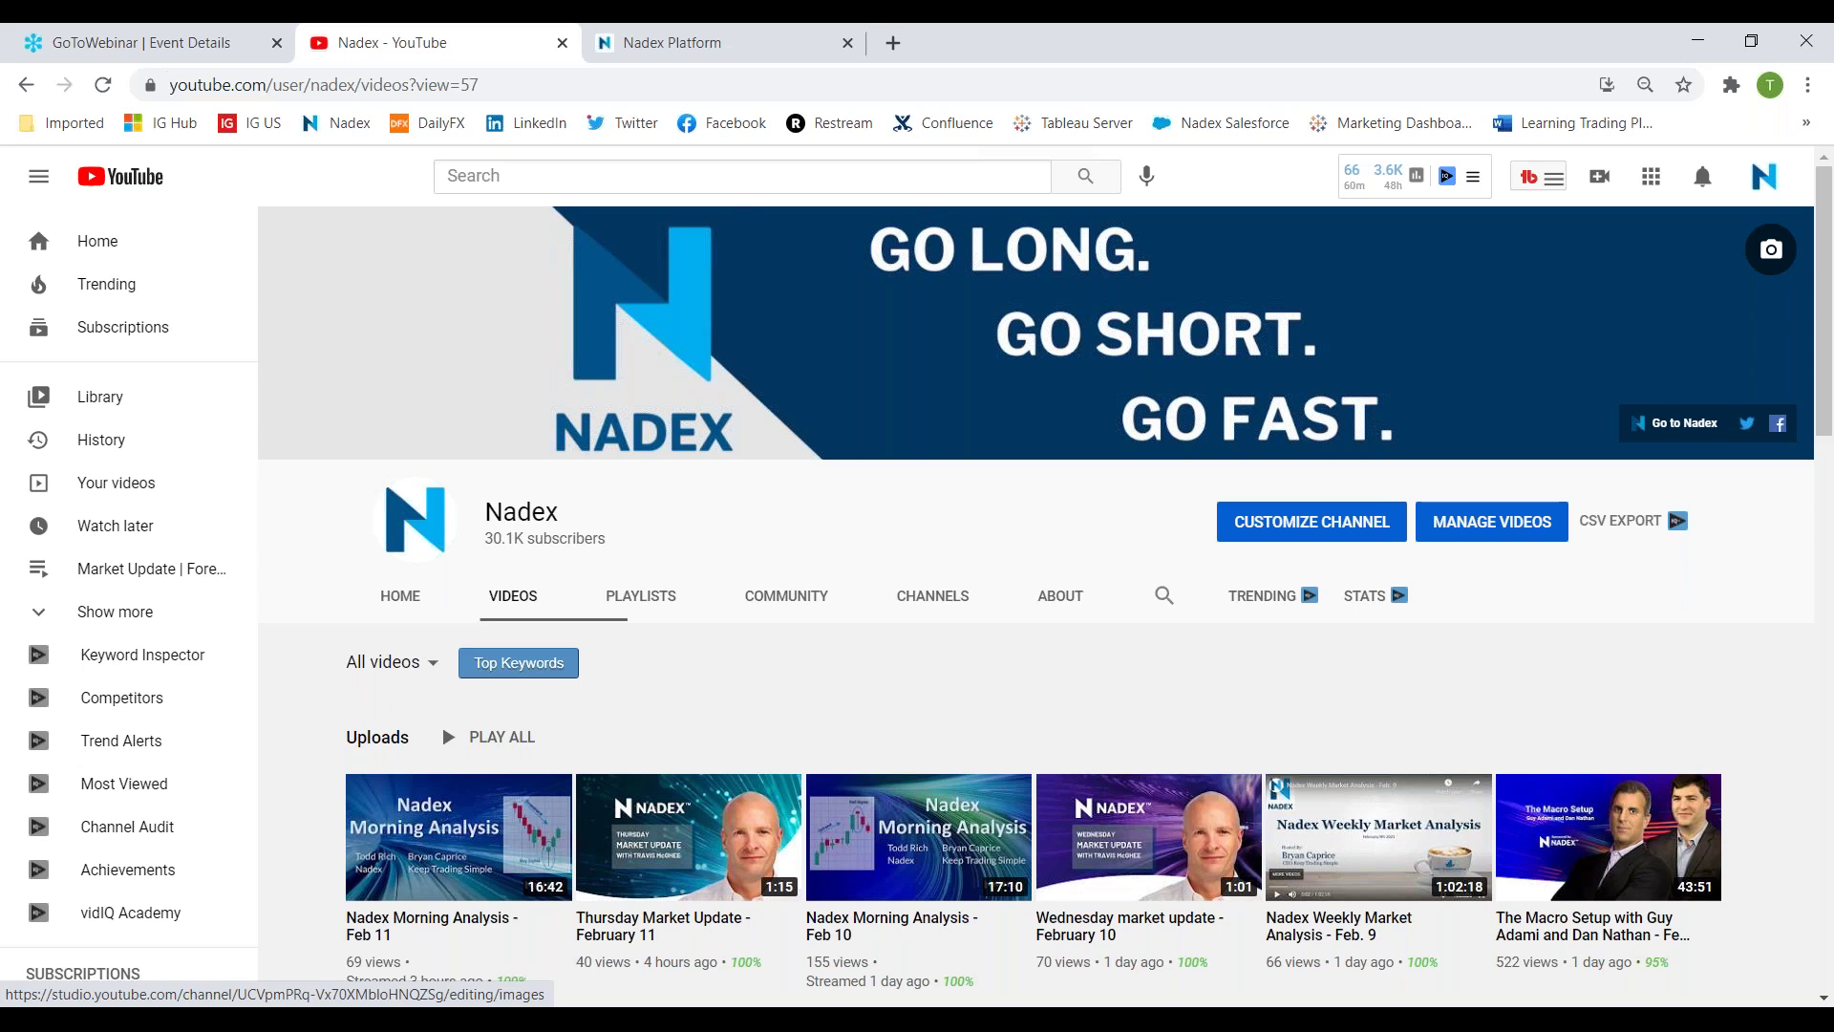
Filter the channel's videos to past live streams and look through the Nadex Morning Analysis recordings.
{"action": "left_click", "coordinate": [498, 597]}
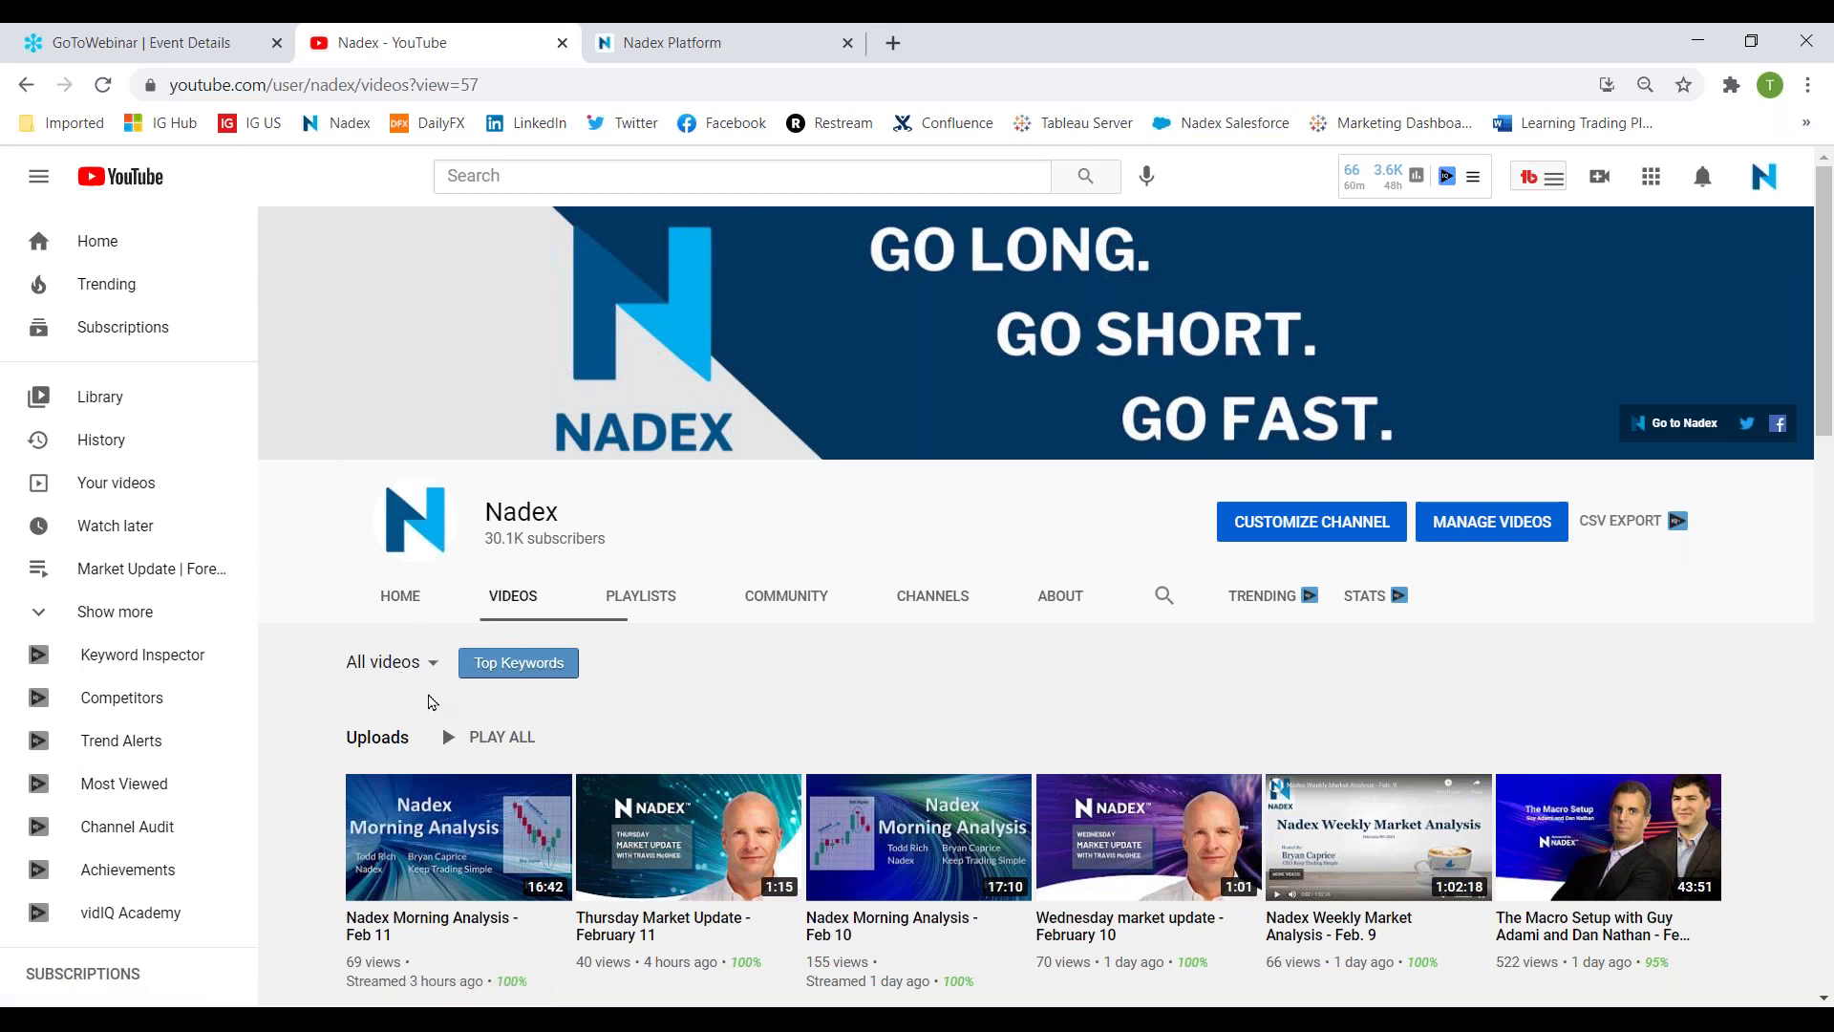
{"action": "left_click", "coordinate": [415, 671]}
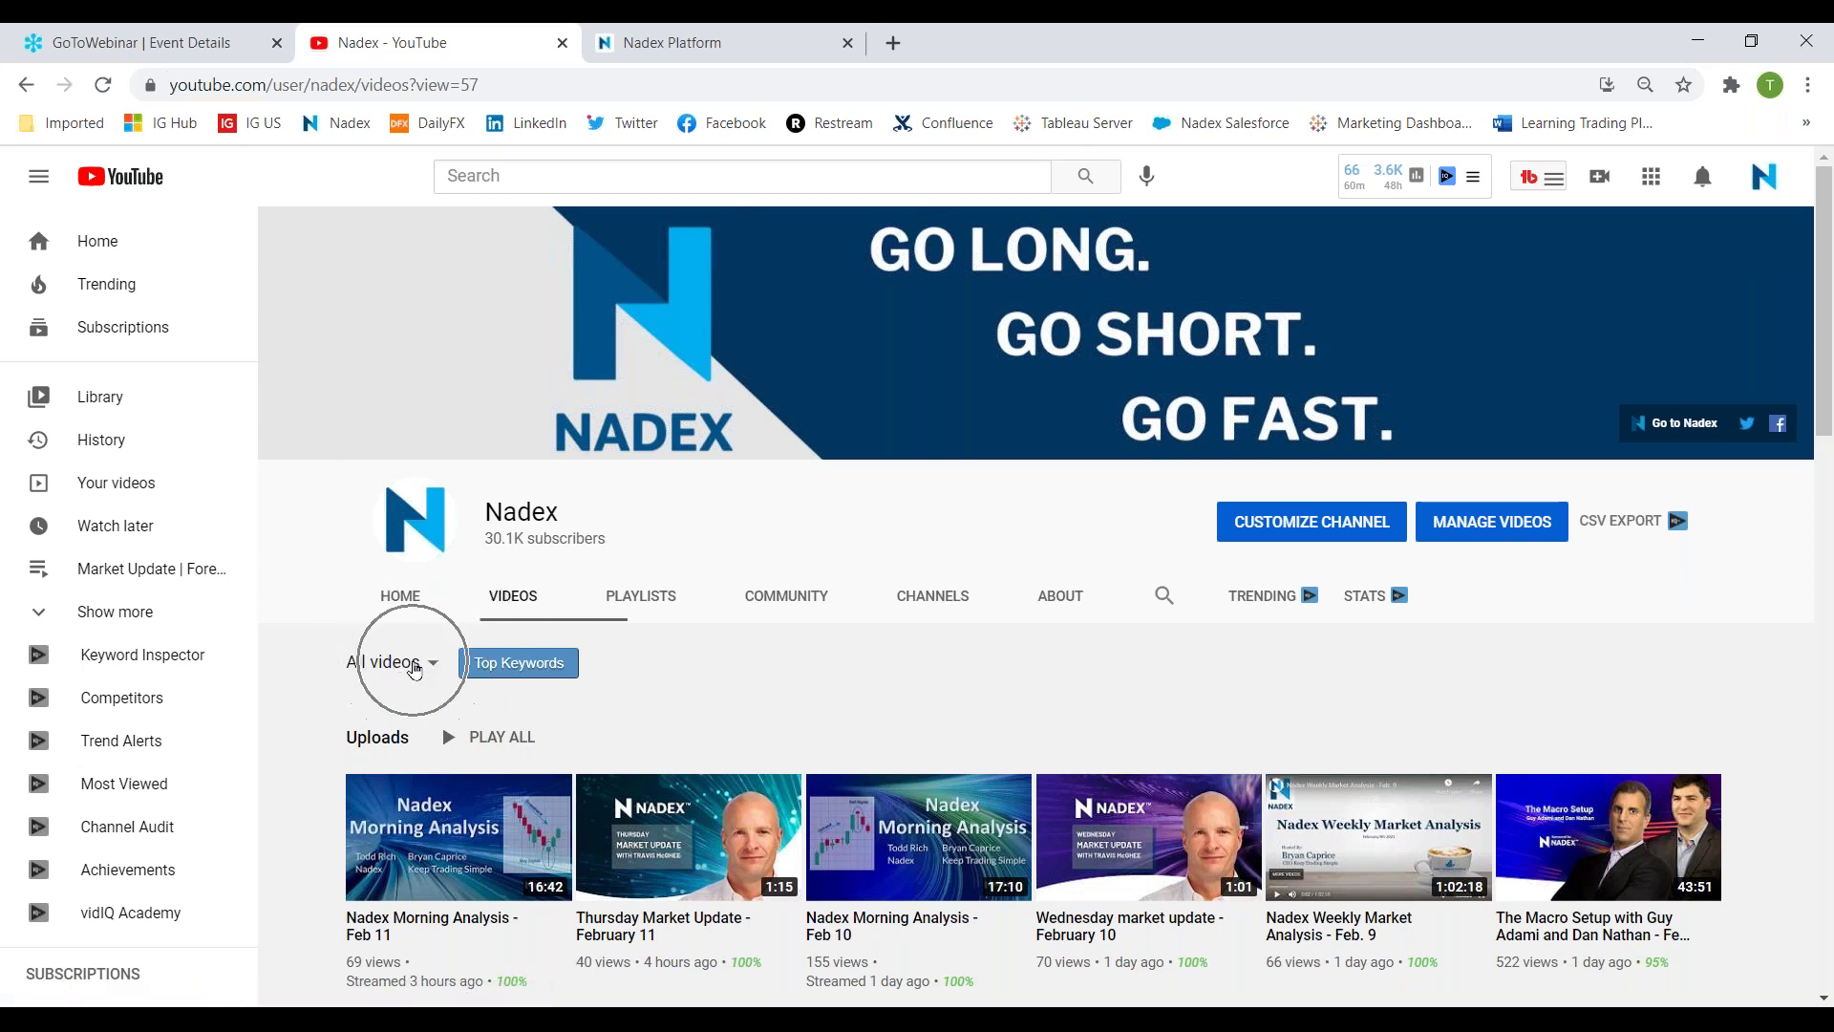
{"action": "left_click", "coordinate": [430, 669]}
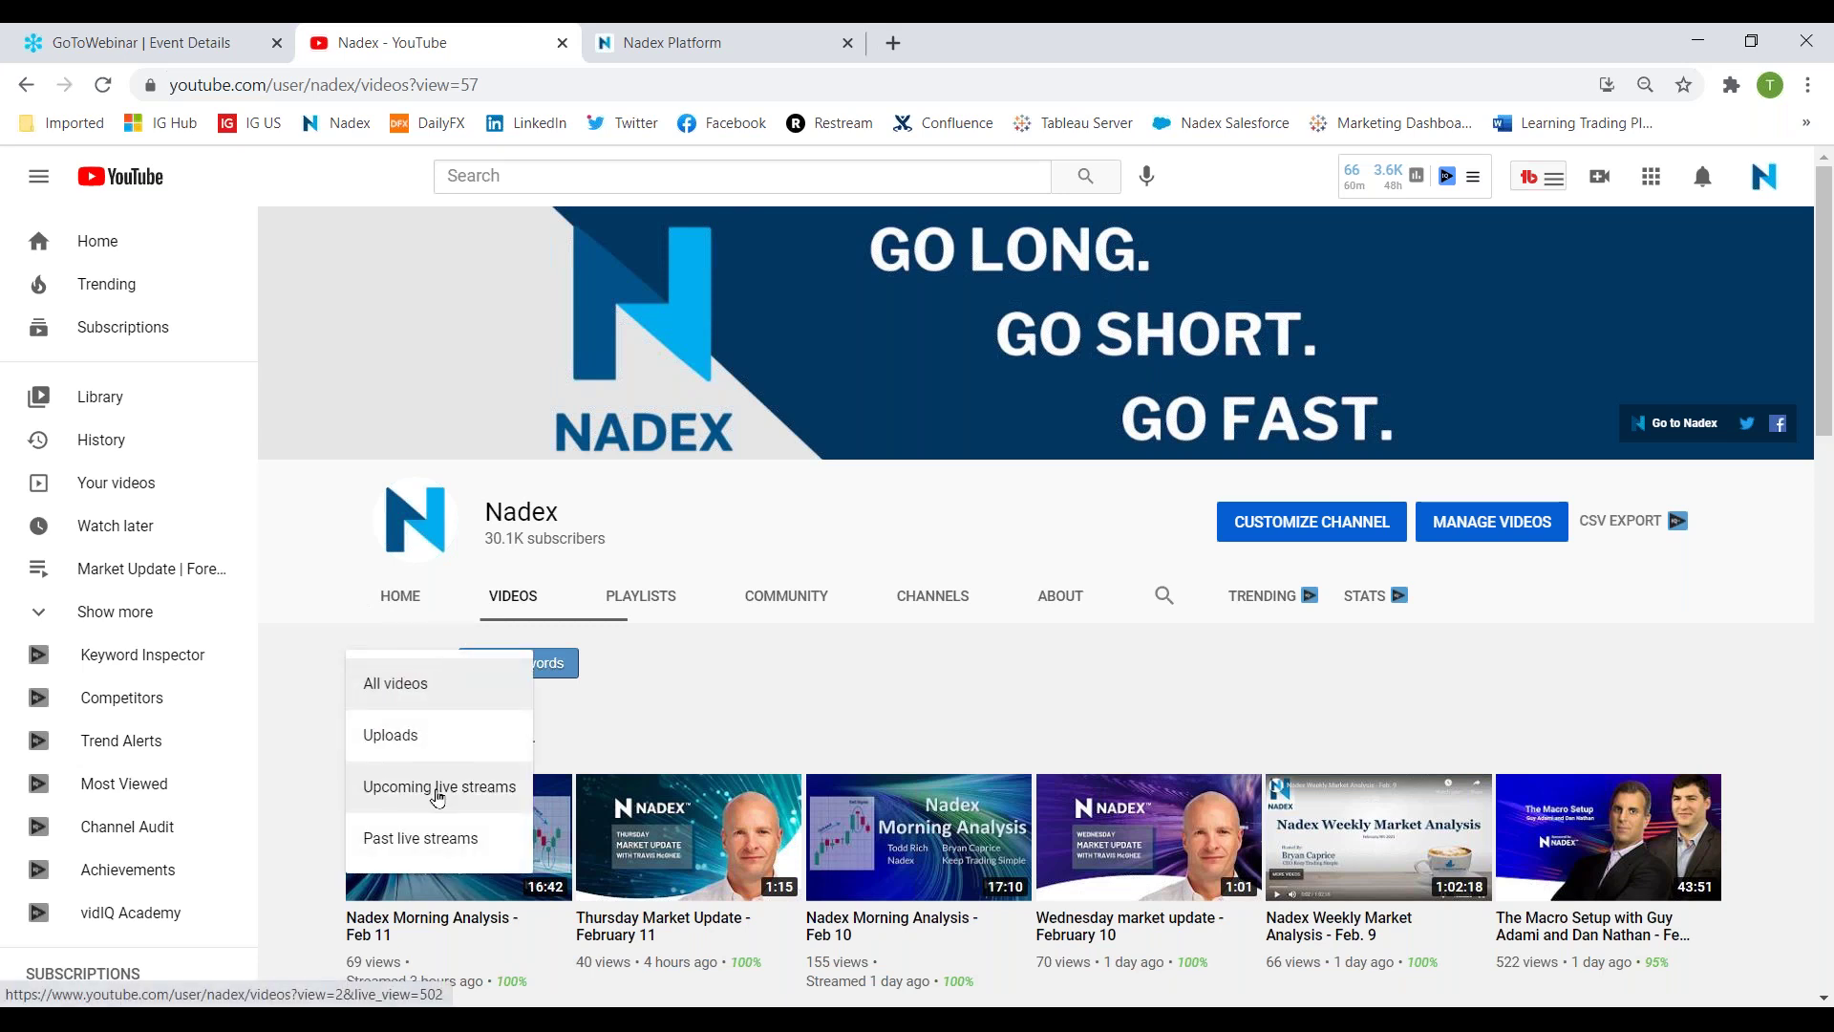
{"action": "left_click", "coordinate": [437, 839]}
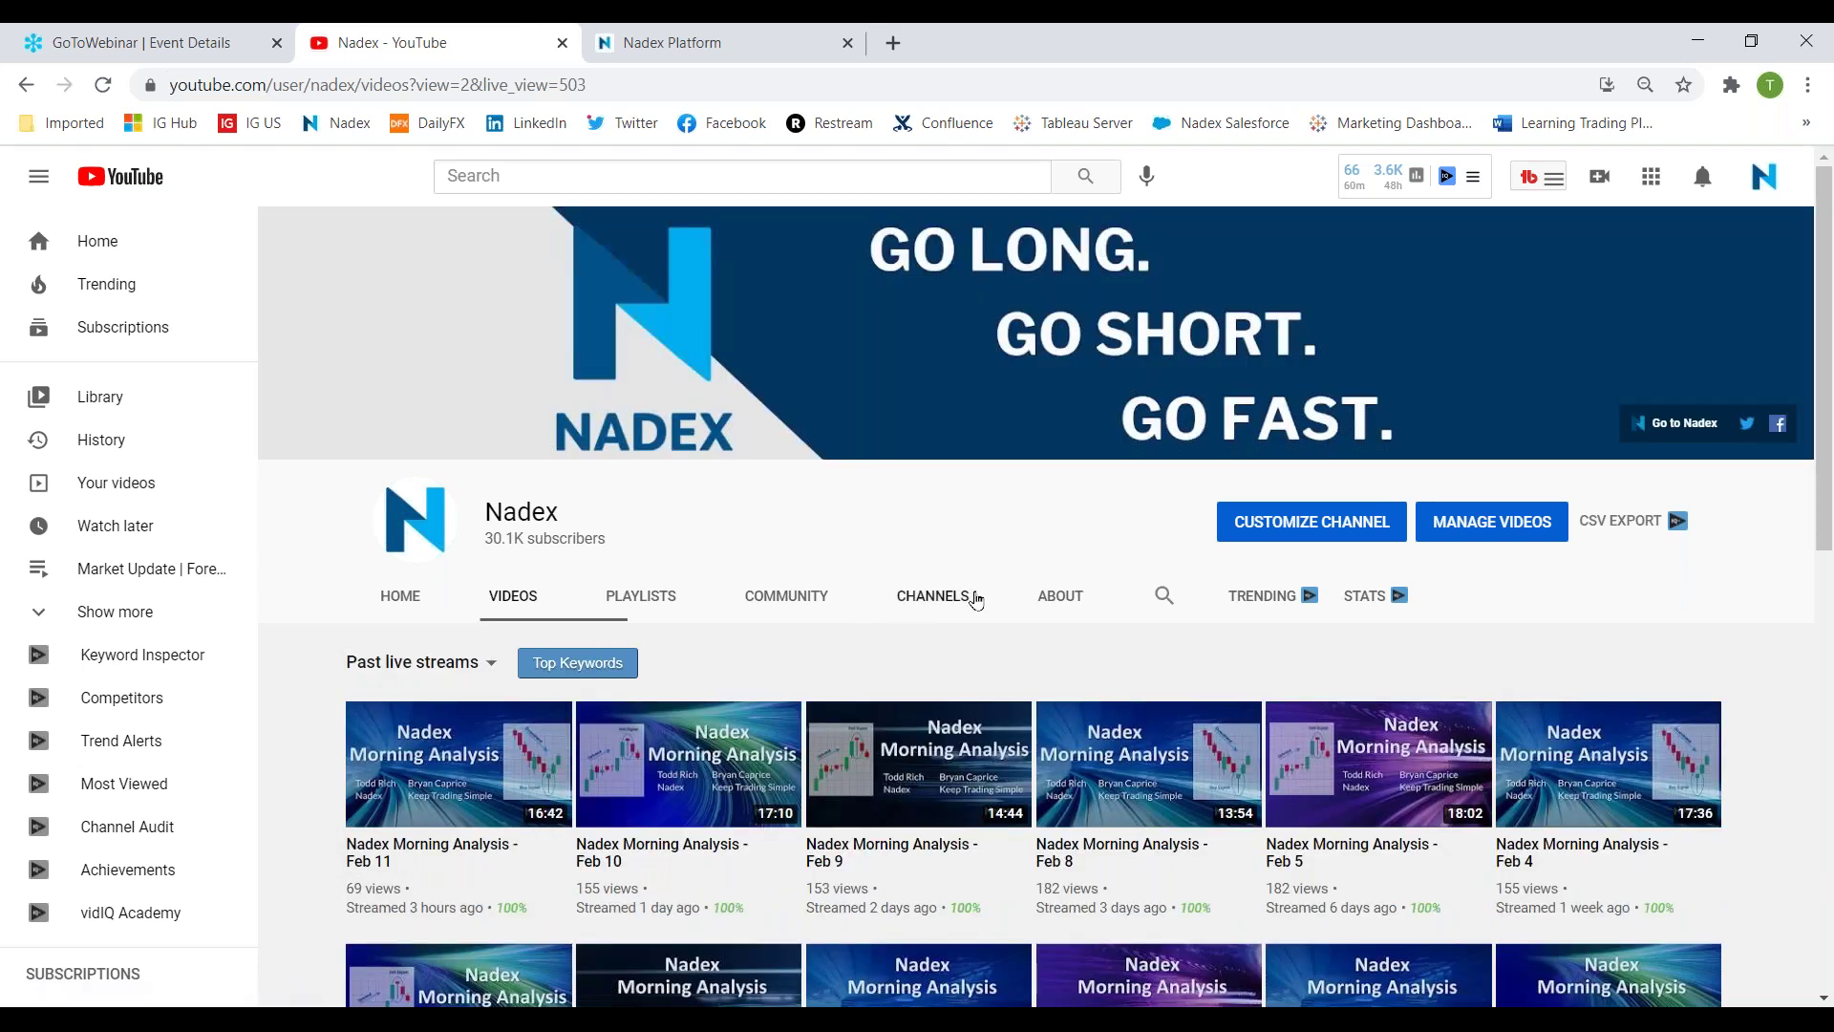
{"action": "scroll", "coordinate": [976, 600], "scroll_direction": "down", "scroll_amount": 4}
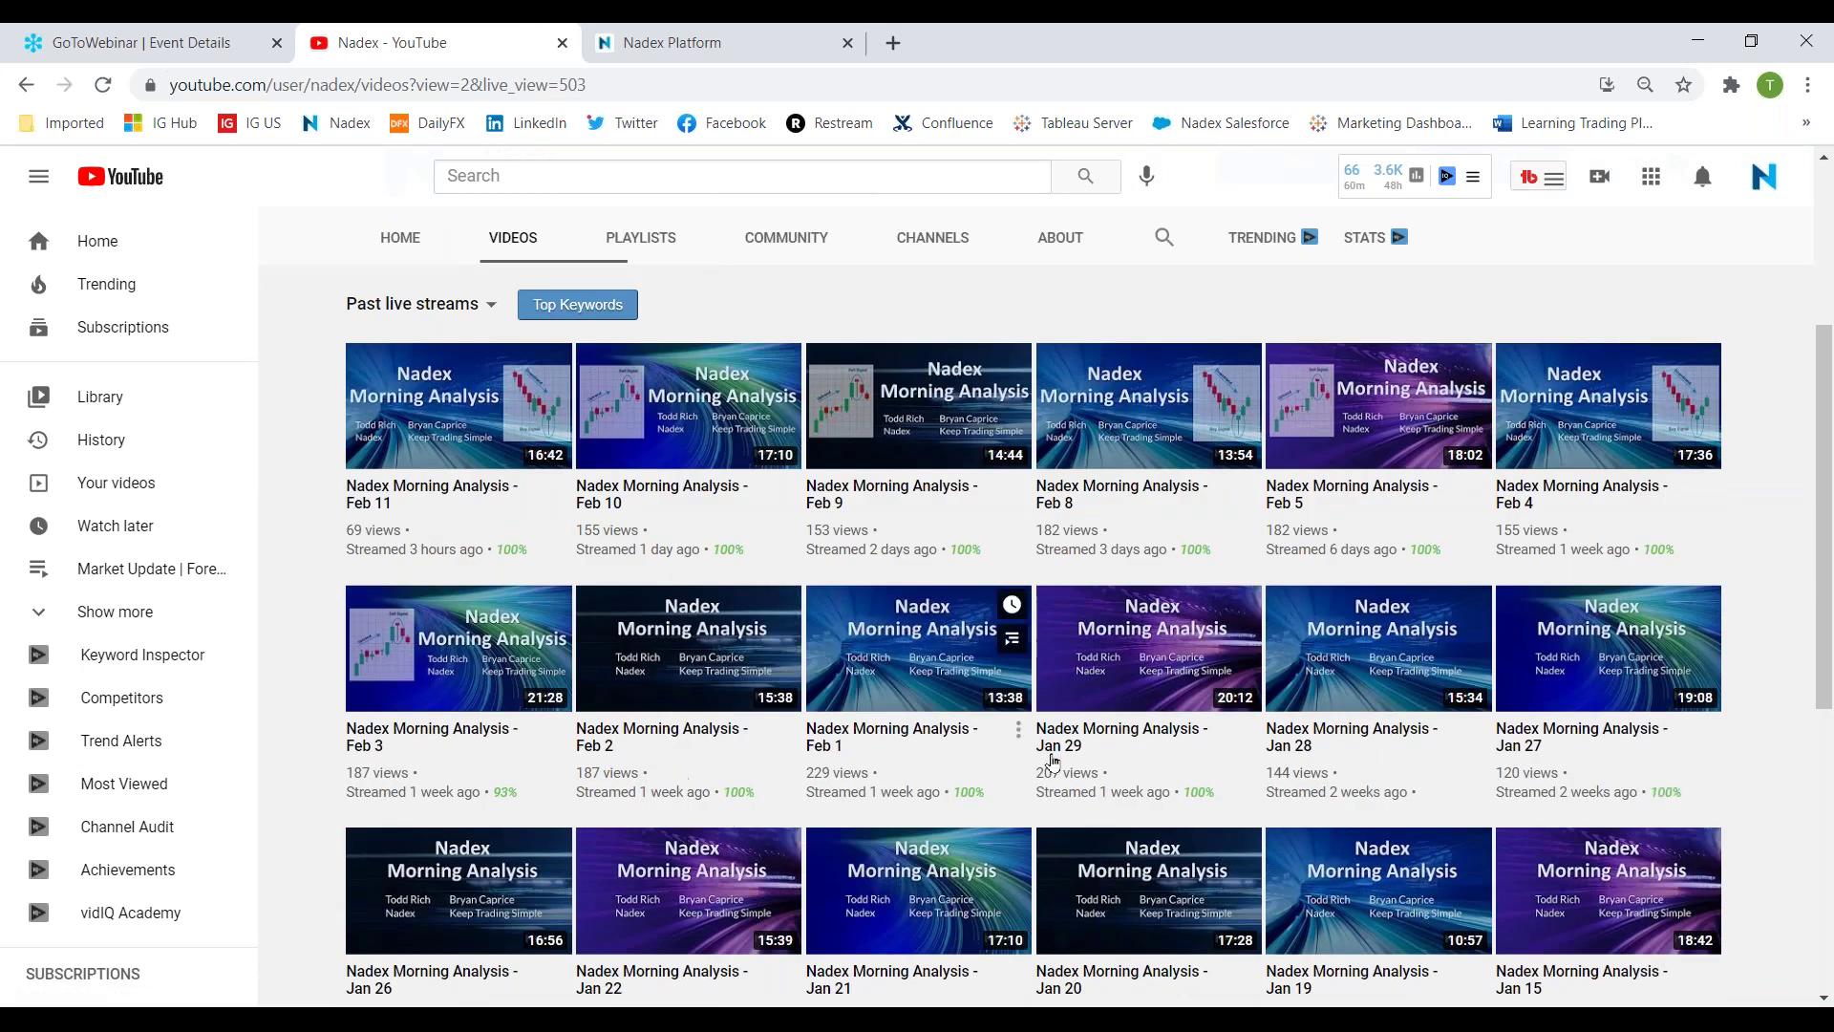
Filter the channel's videos to upcoming live streams and look over the scheduled Nadex Morning Analysis sessions.
{"action": "left_click", "coordinate": [483, 305]}
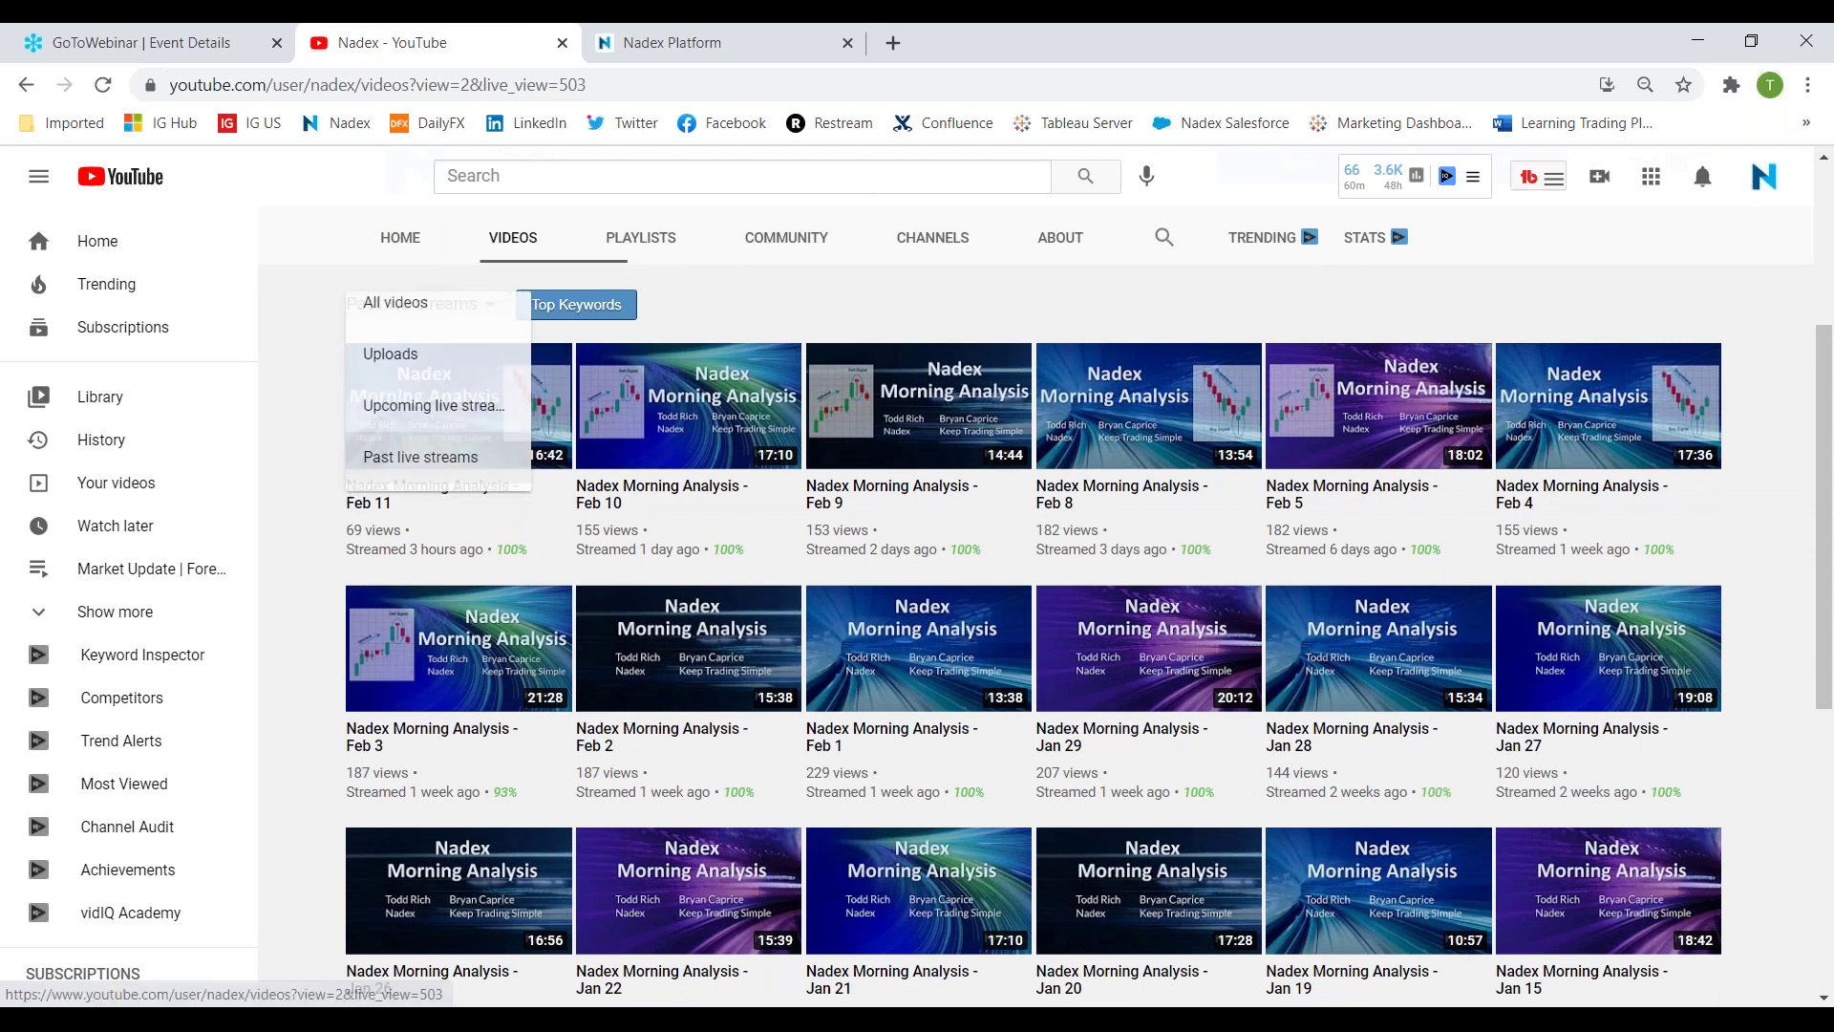
{"action": "left_click", "coordinate": [465, 429]}
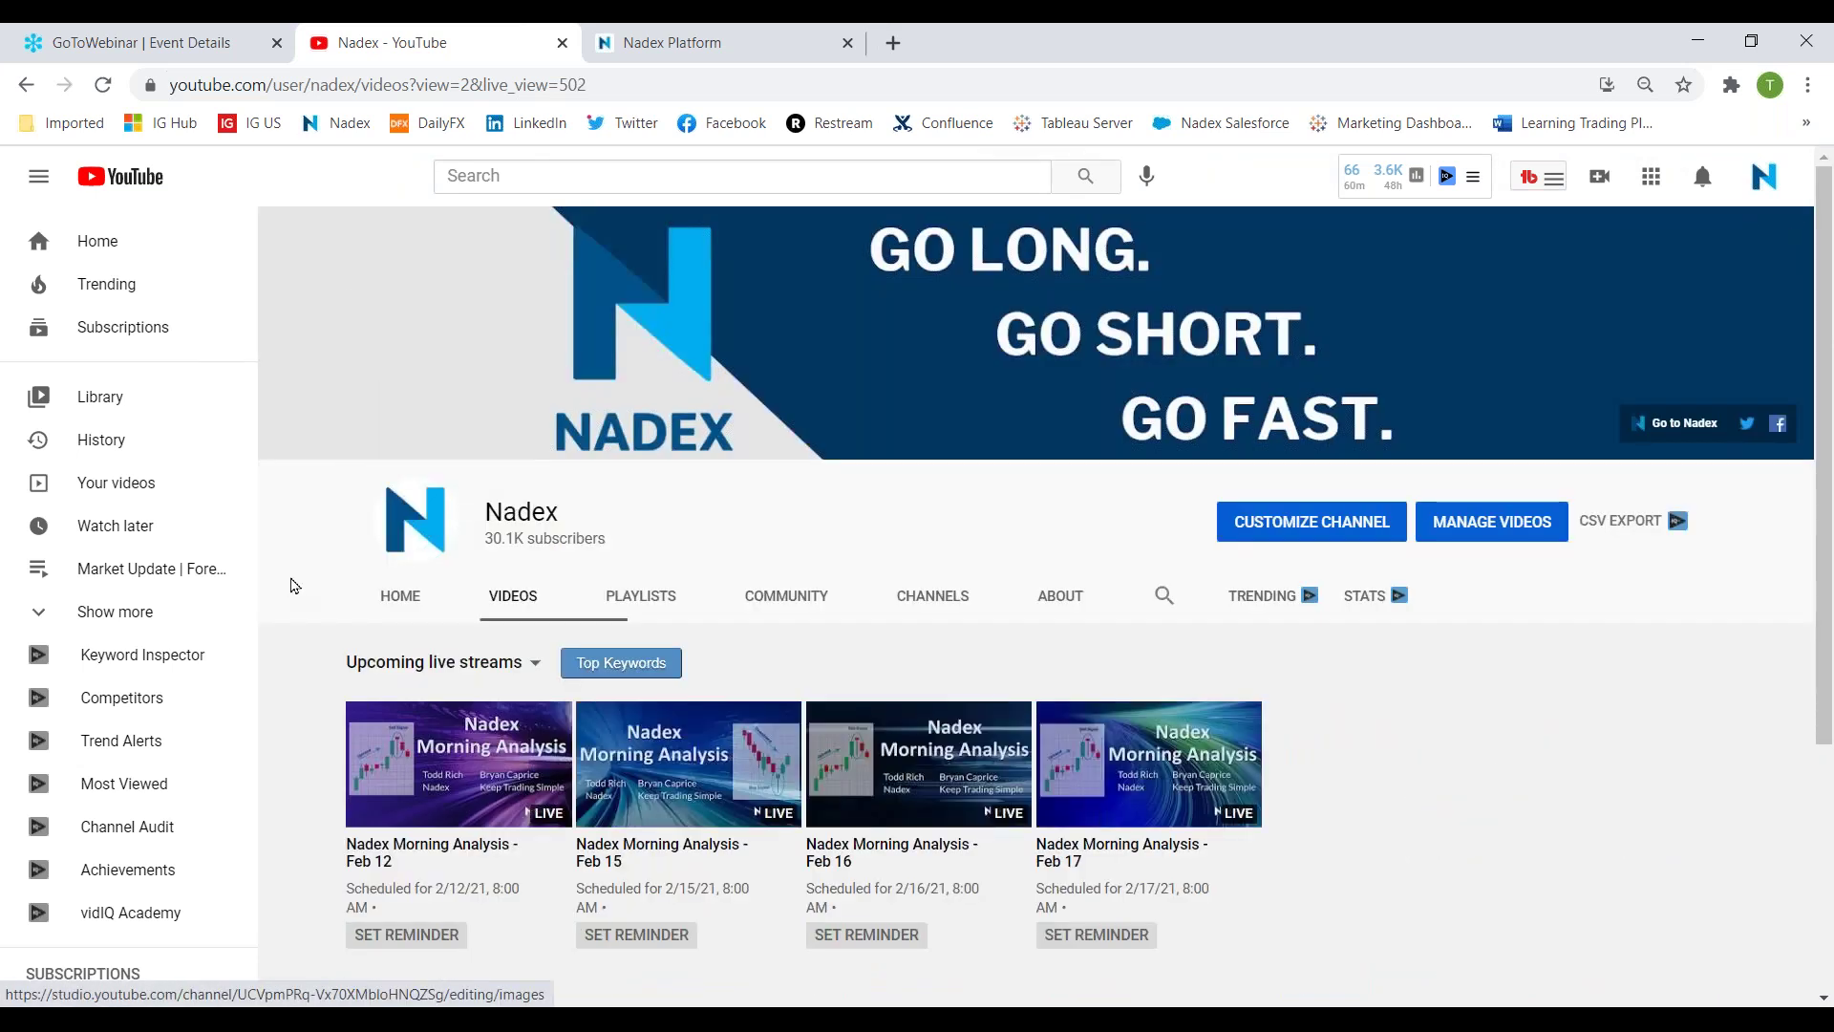
{"action": "scroll", "coordinate": [287, 586], "scroll_direction": "down", "scroll_amount": 3}
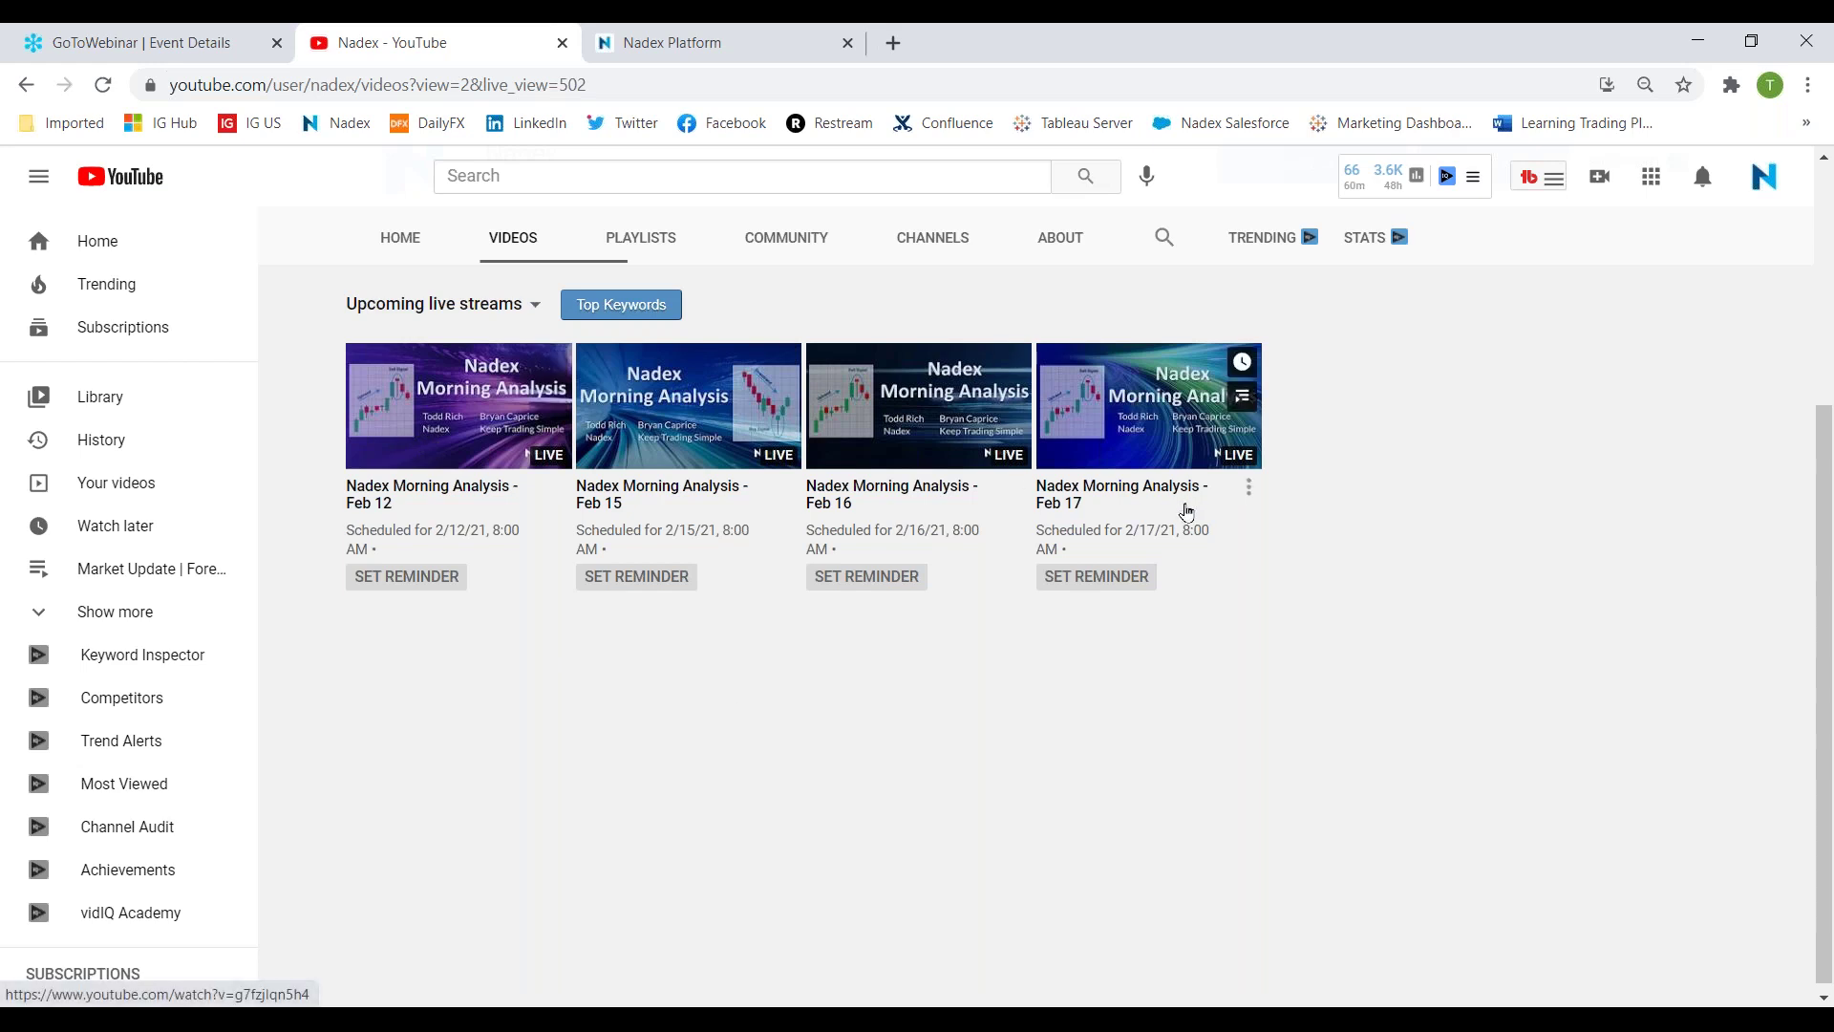
{"action": "left_click", "coordinate": [400, 578]}
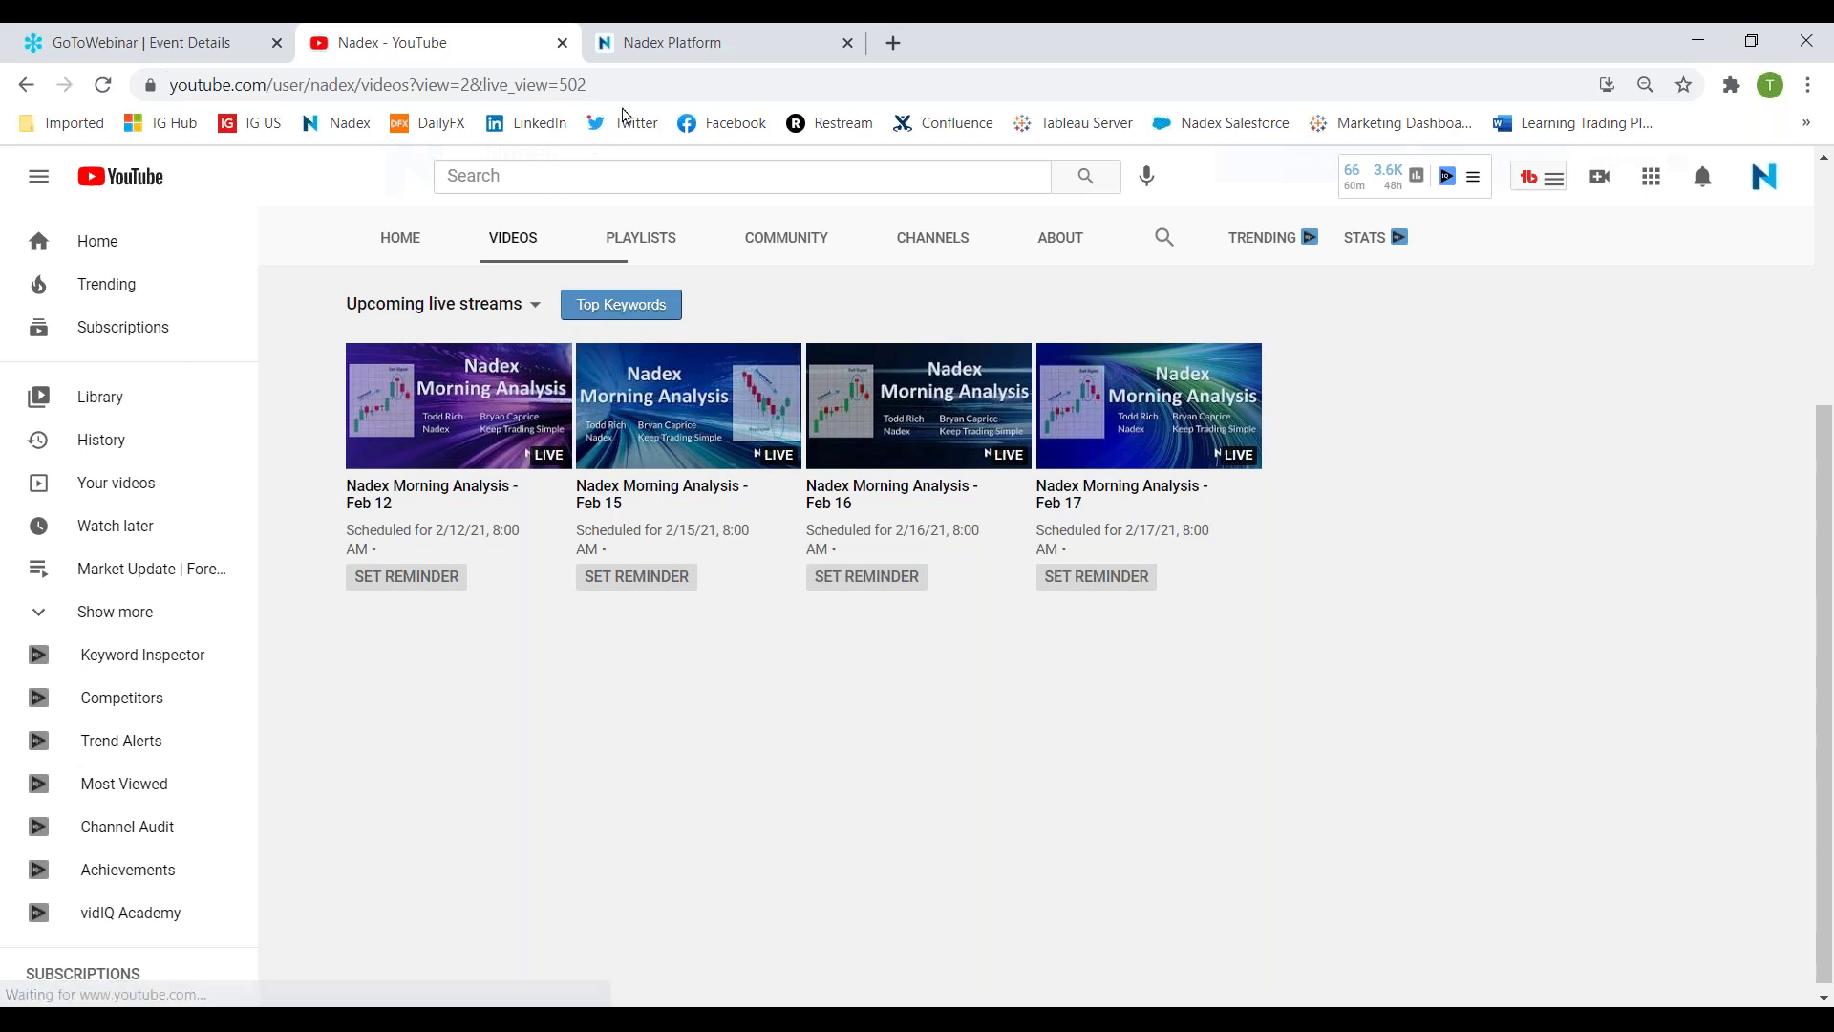
Switch to the Nadex trading platform and display it in full screen.
{"action": "left_click", "coordinate": [702, 50]}
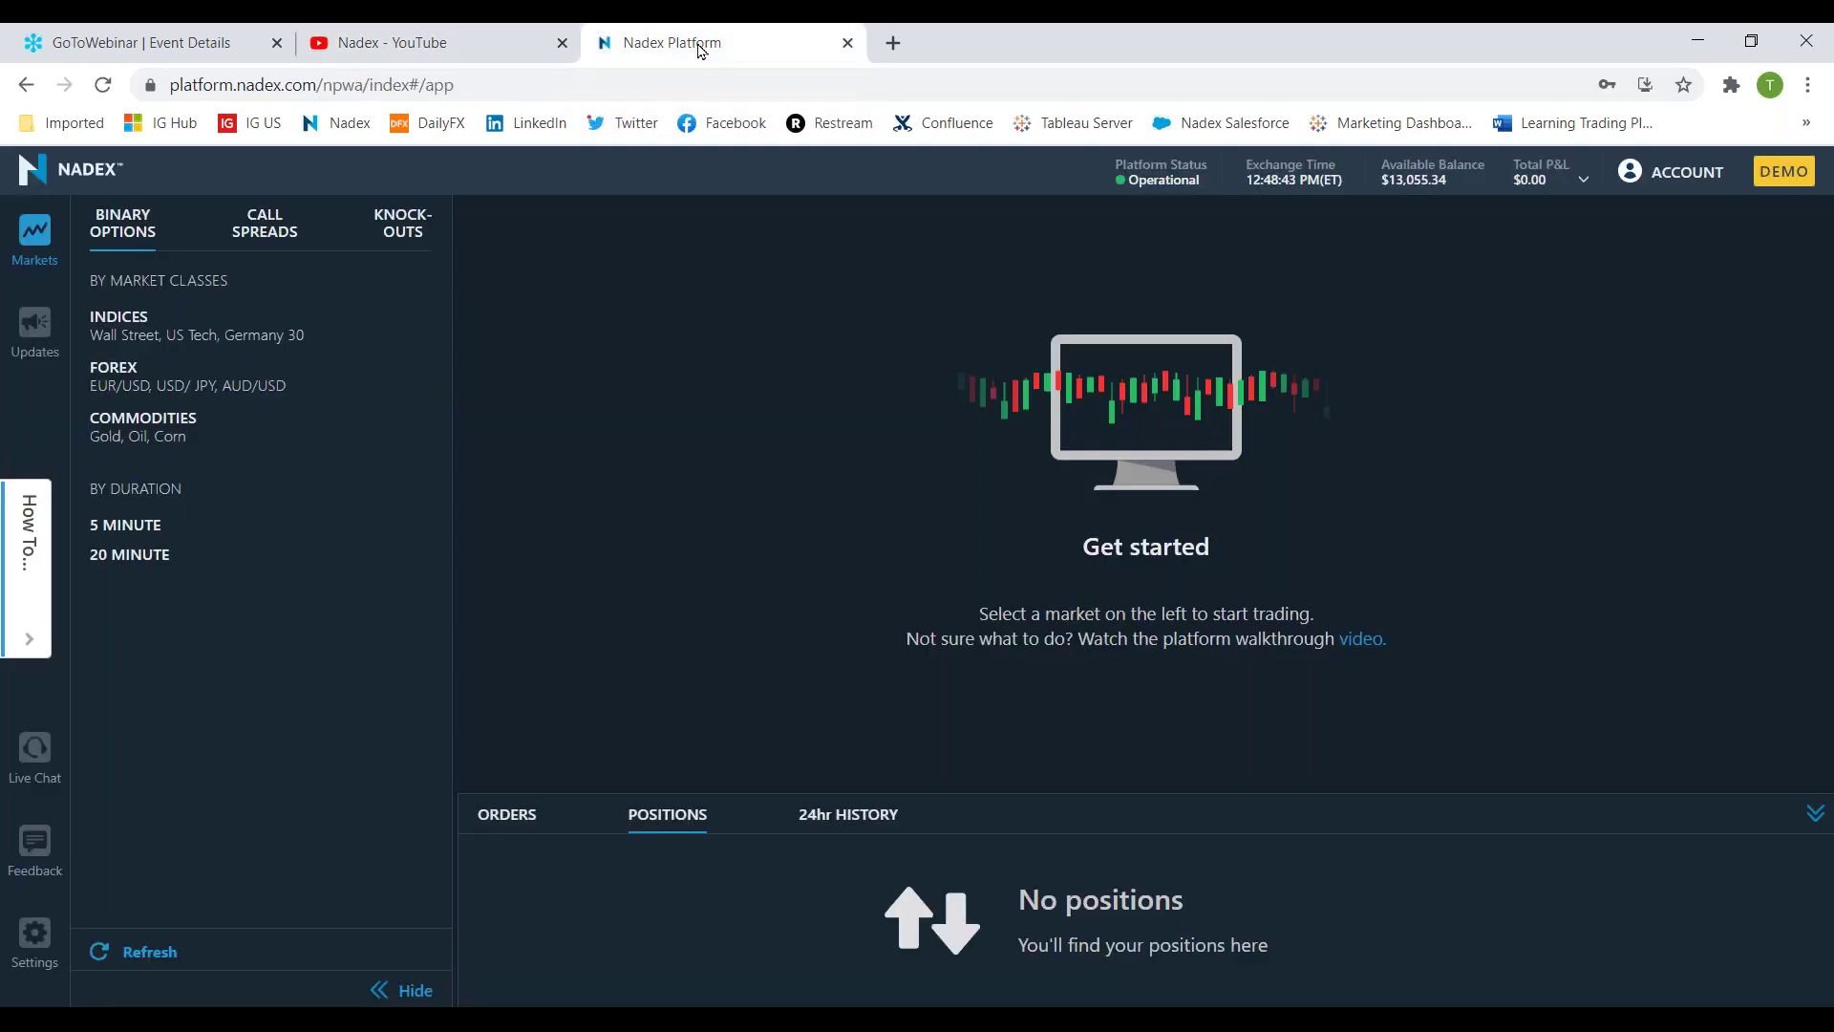
{"action": "key", "text": "F11"}
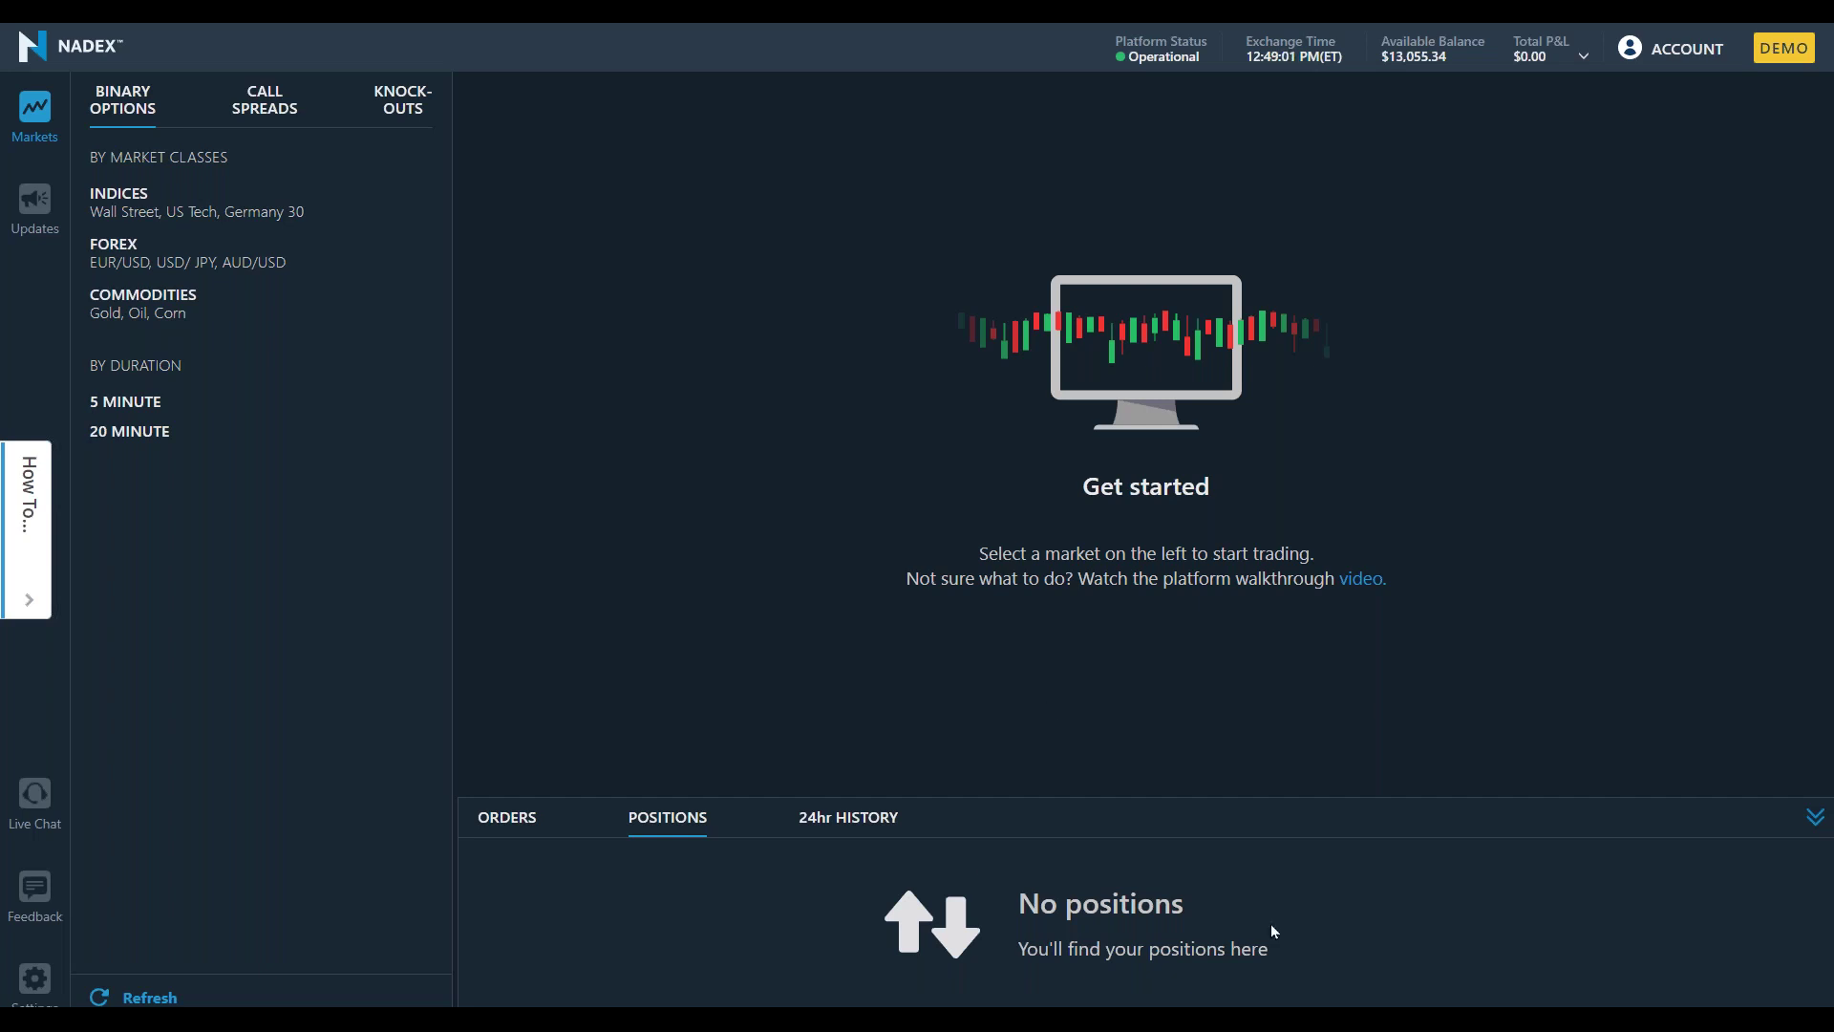
{"action": "left_click", "coordinate": [1393, 878]}
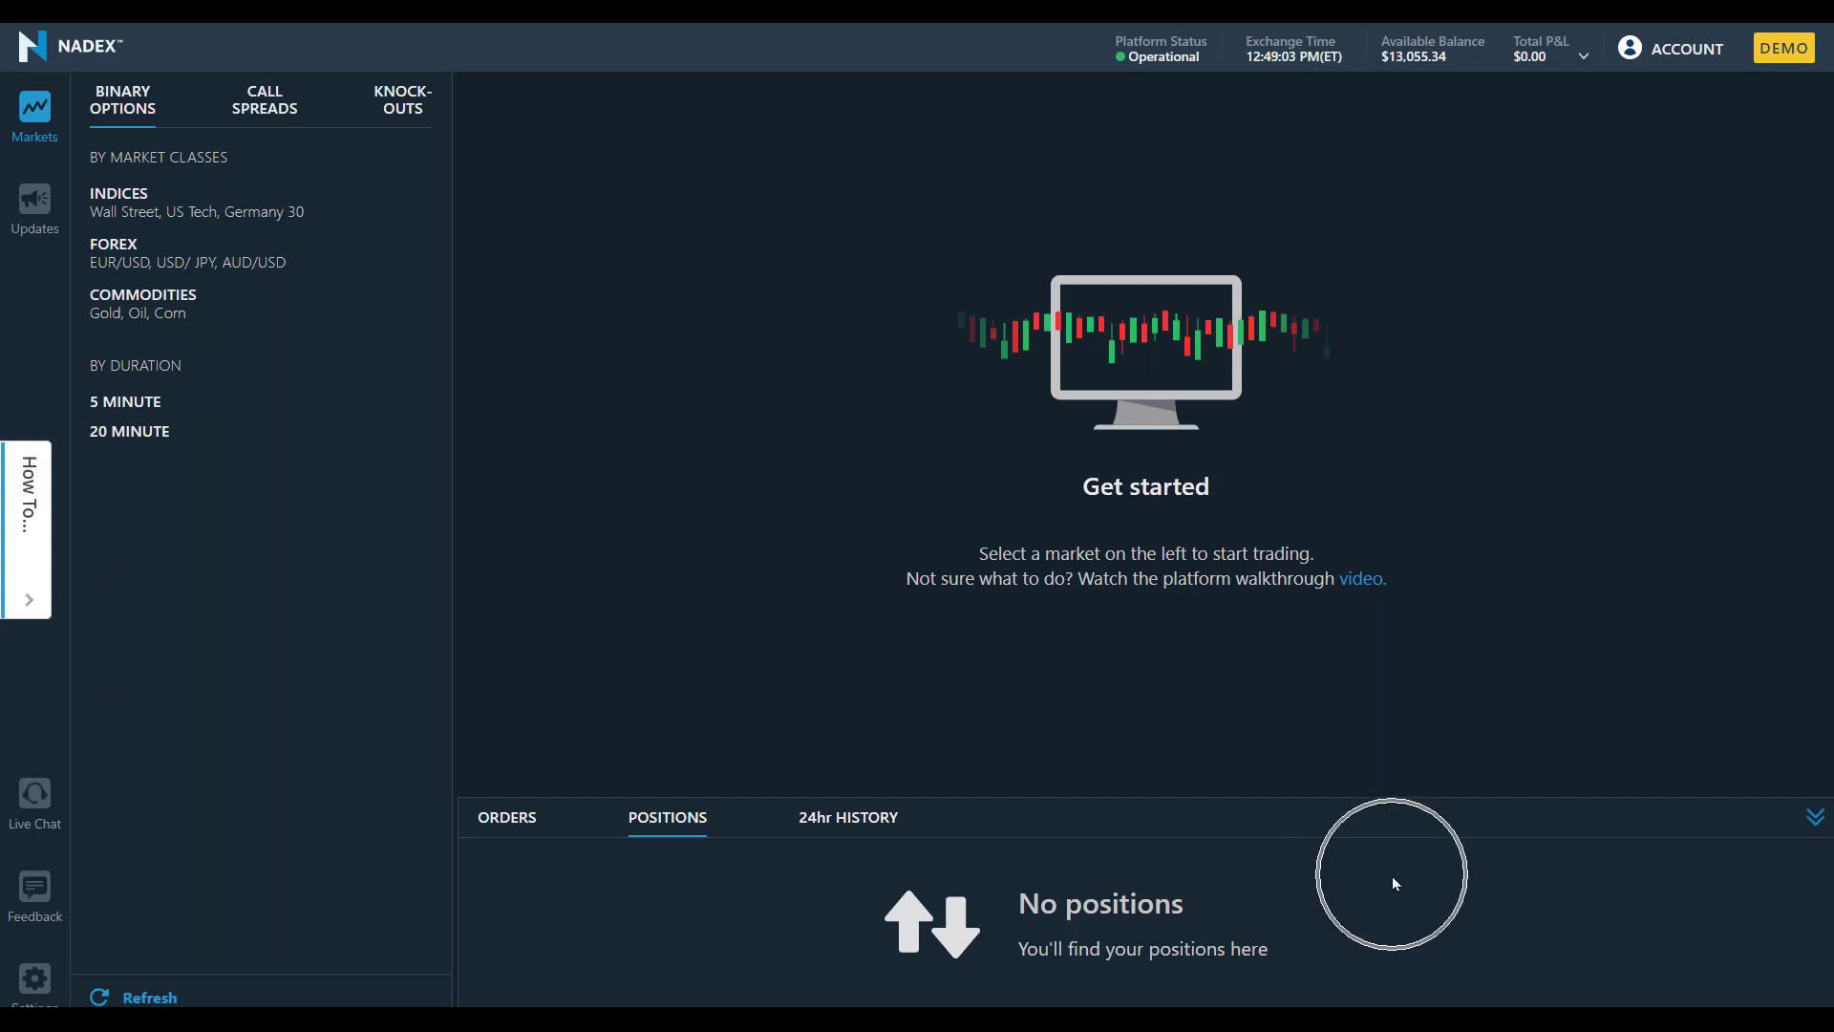
{"action": "left_click", "coordinate": [839, 408]}
{"action": "left_click", "coordinate": [840, 408]}
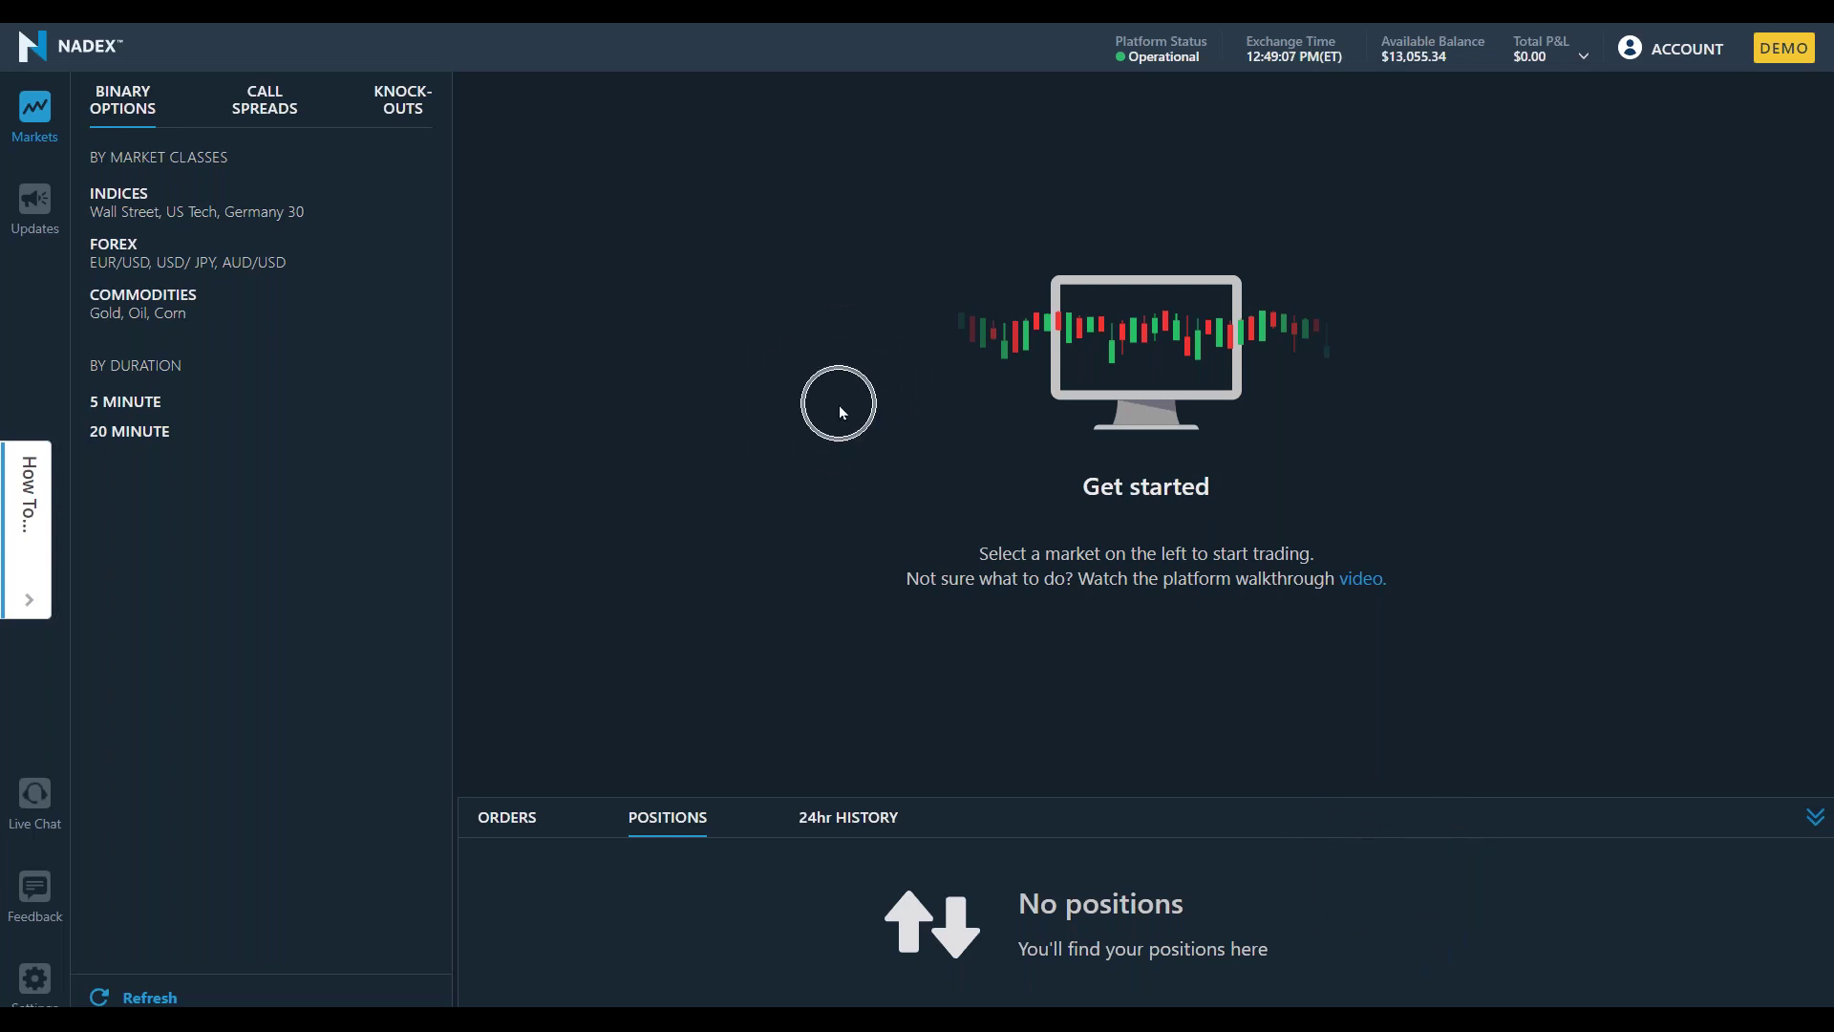
{"action": "left_click", "coordinate": [262, 498]}
{"action": "left_click", "coordinate": [262, 499]}
{"action": "left_click", "coordinate": [245, 105]}
{"action": "left_click", "coordinate": [417, 101]}
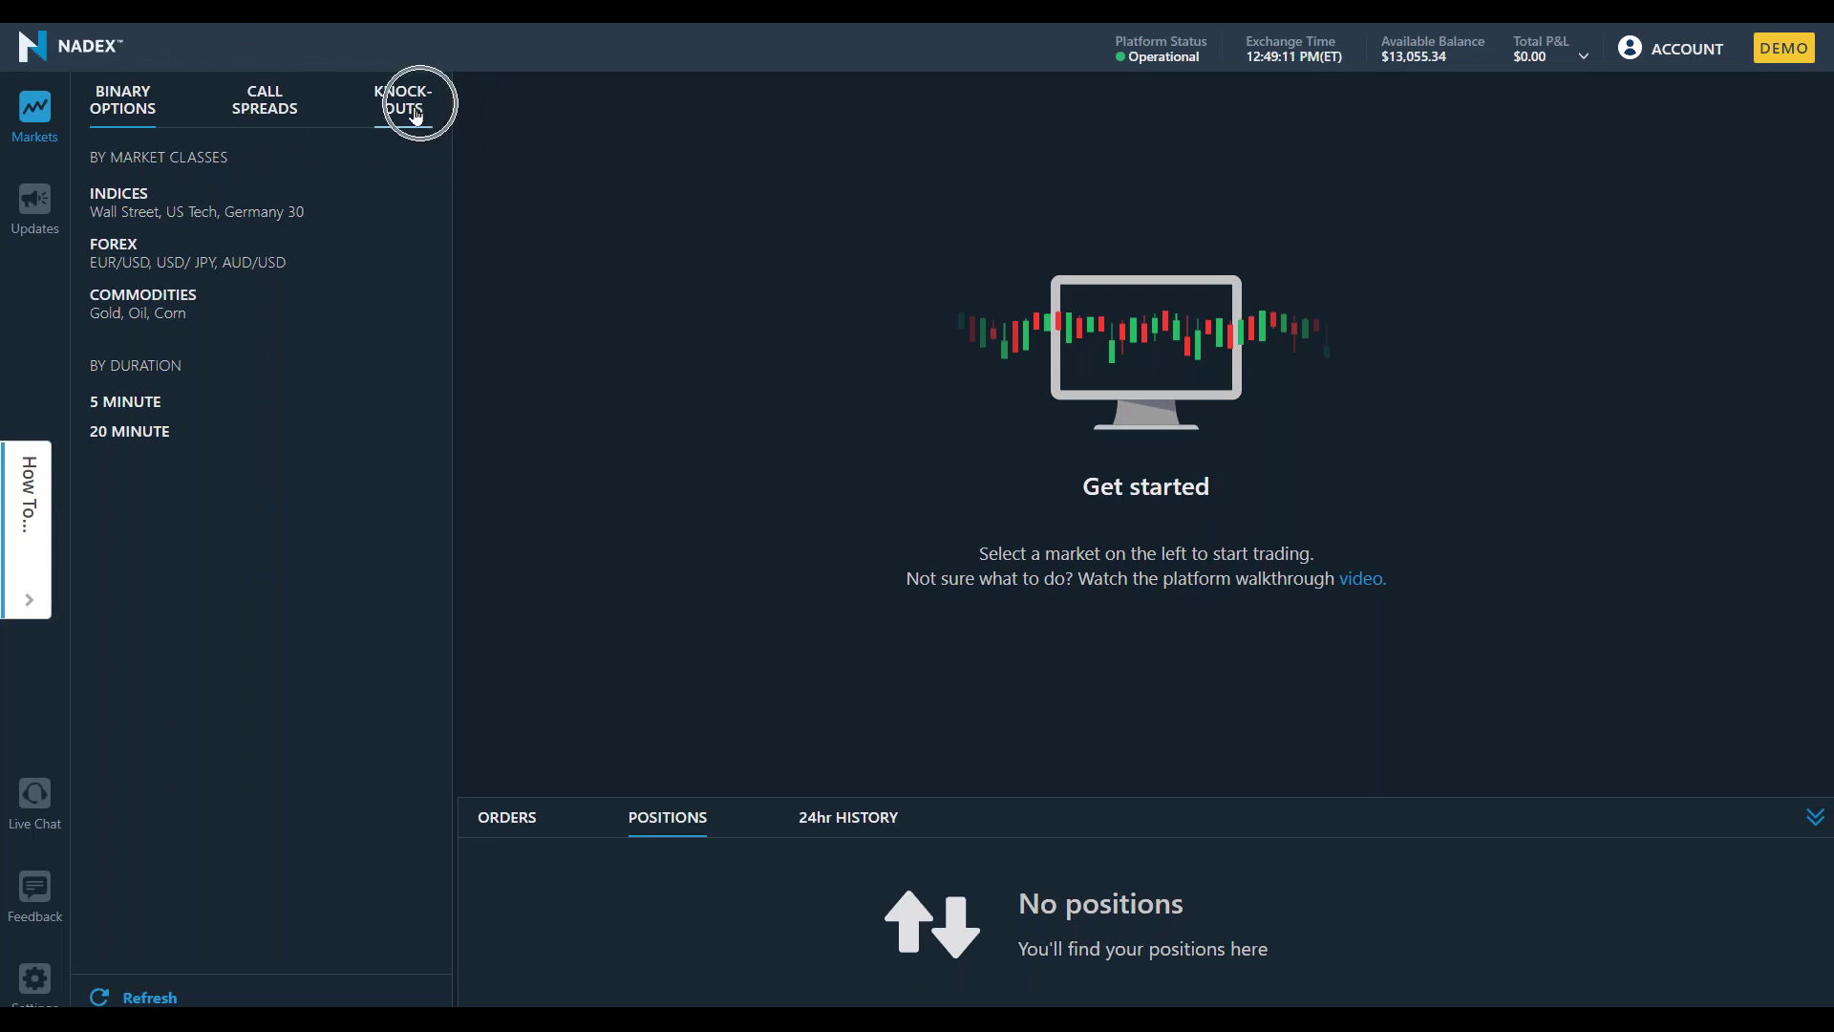
List the binary option contracts on indices, look through the markets down to Wall St 30 and refresh the list.
{"action": "left_click", "coordinate": [123, 111]}
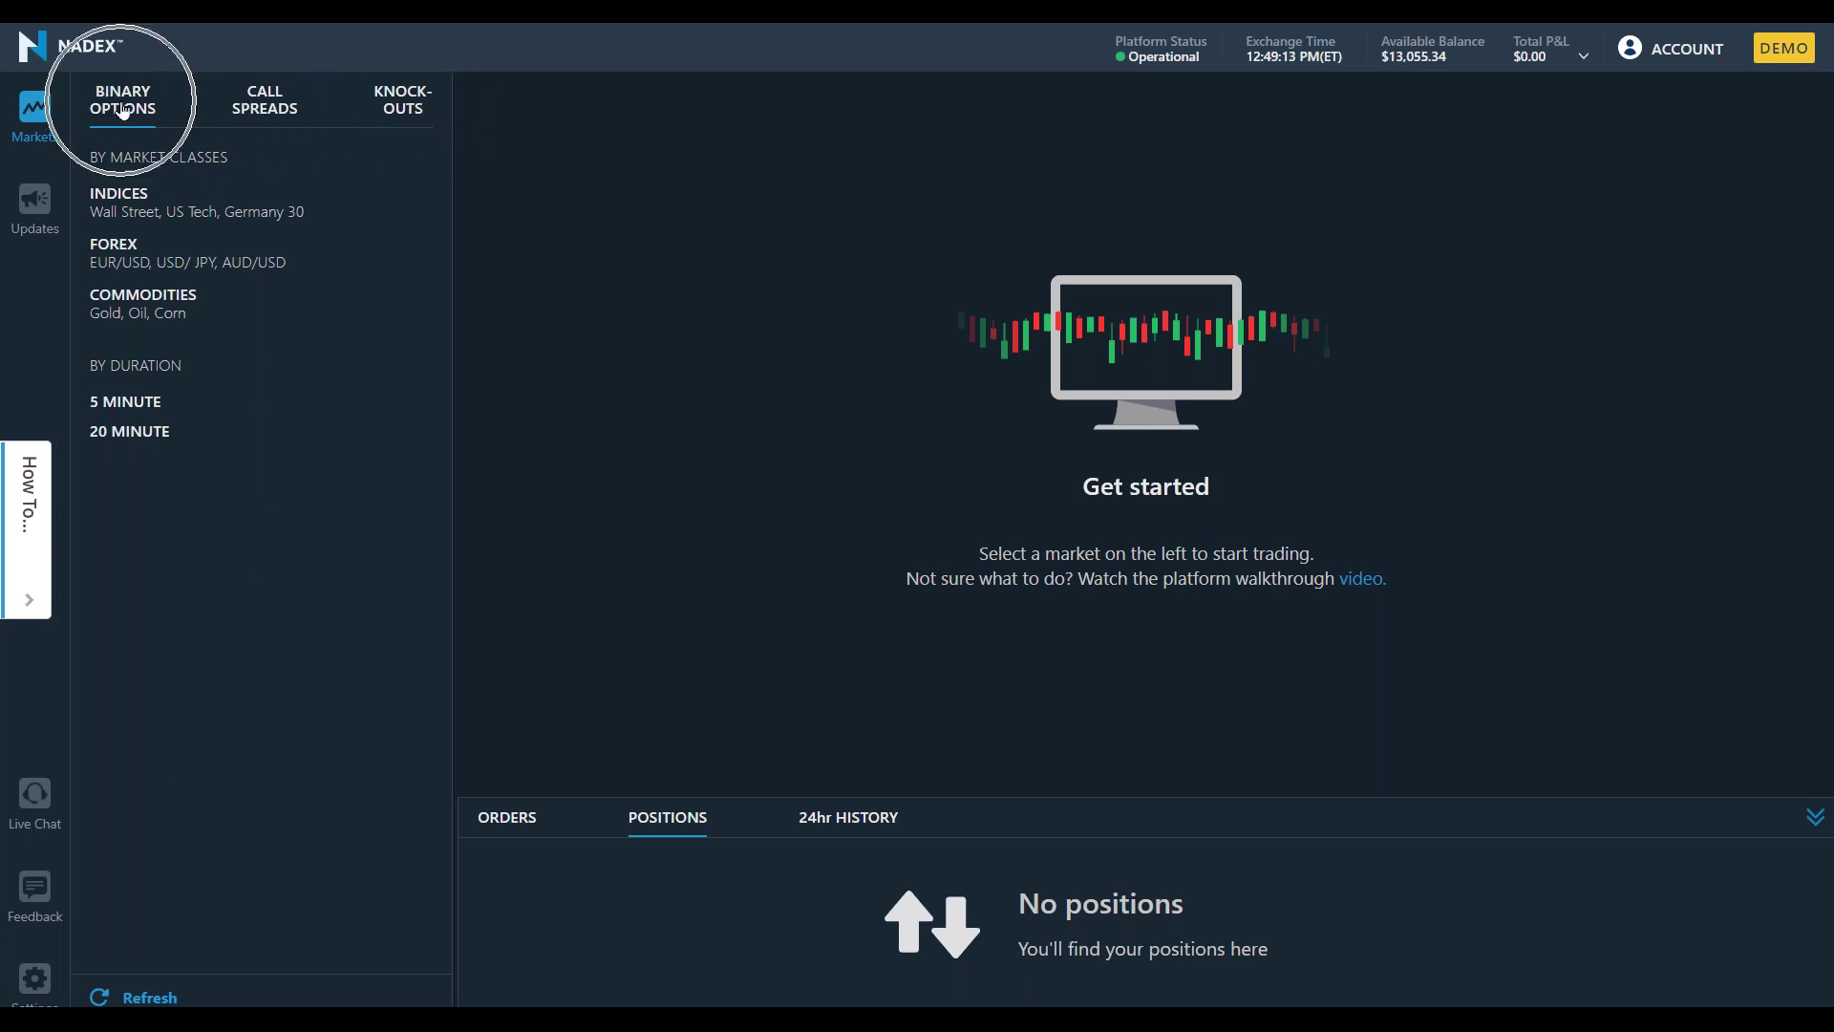
{"action": "left_click", "coordinate": [128, 197]}
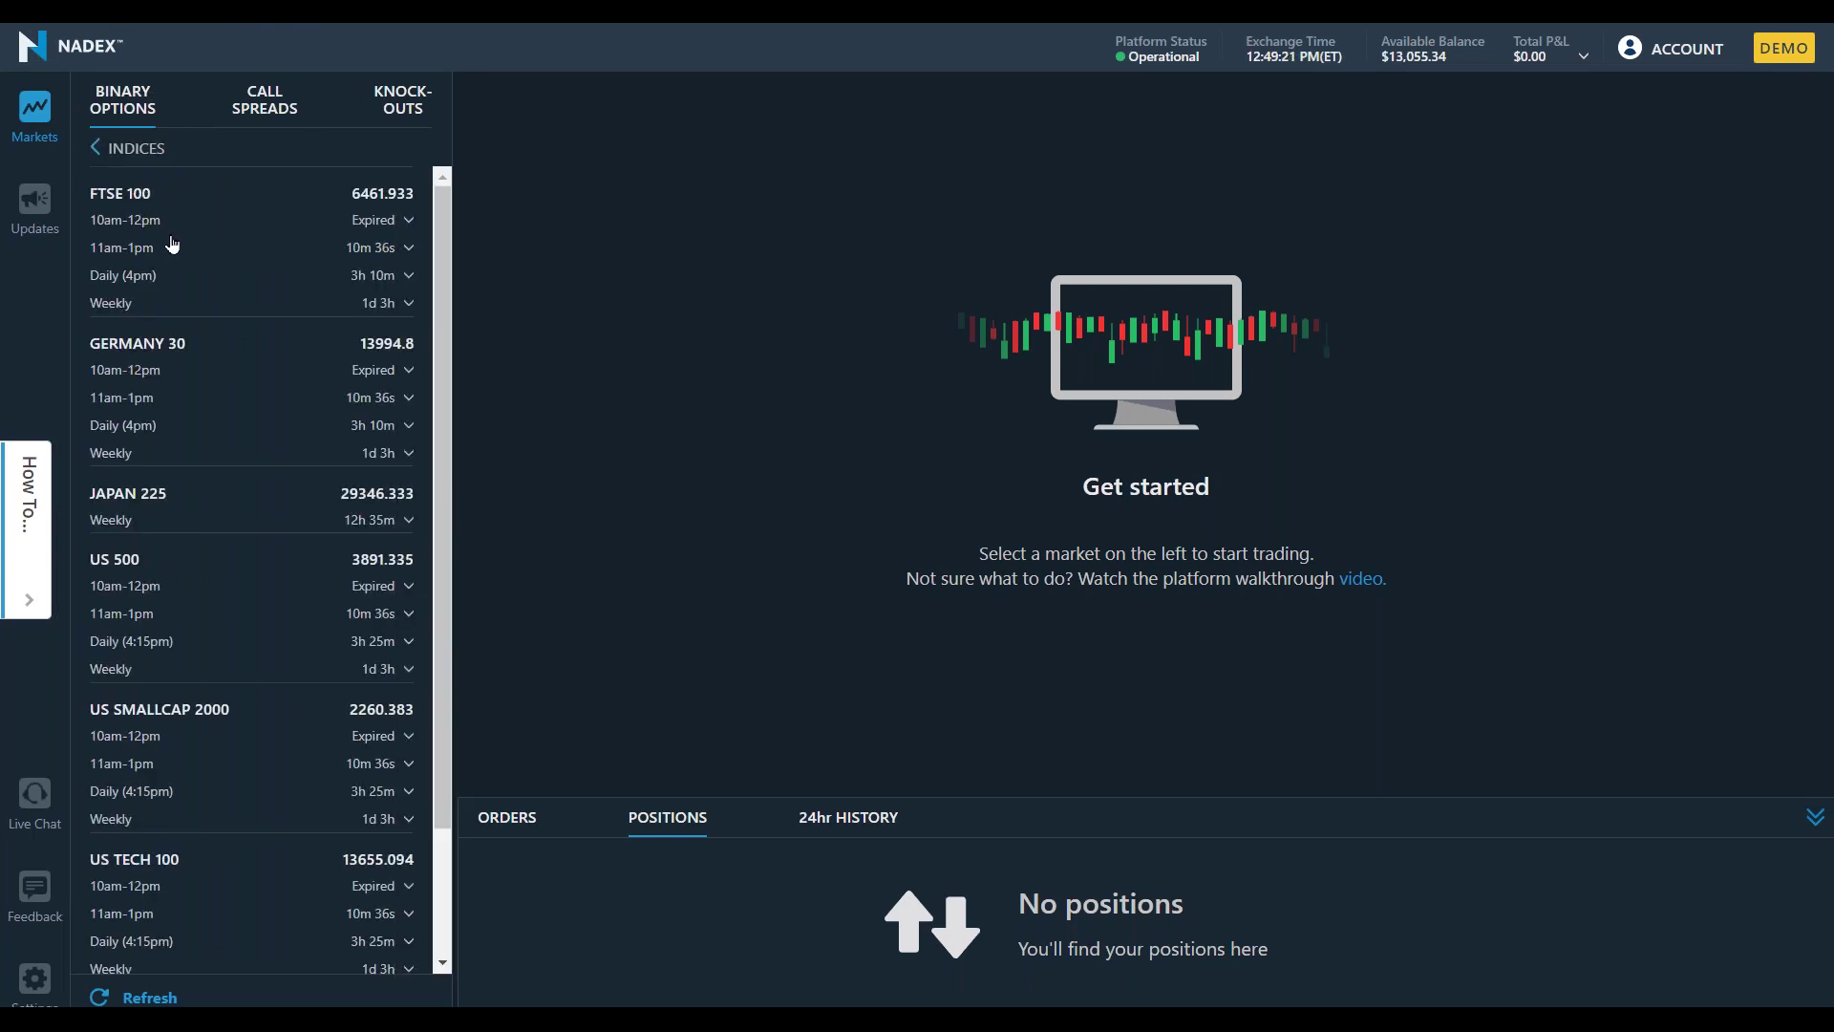
{"action": "scroll", "coordinate": [172, 245], "scroll_direction": "down", "scroll_amount": 1}
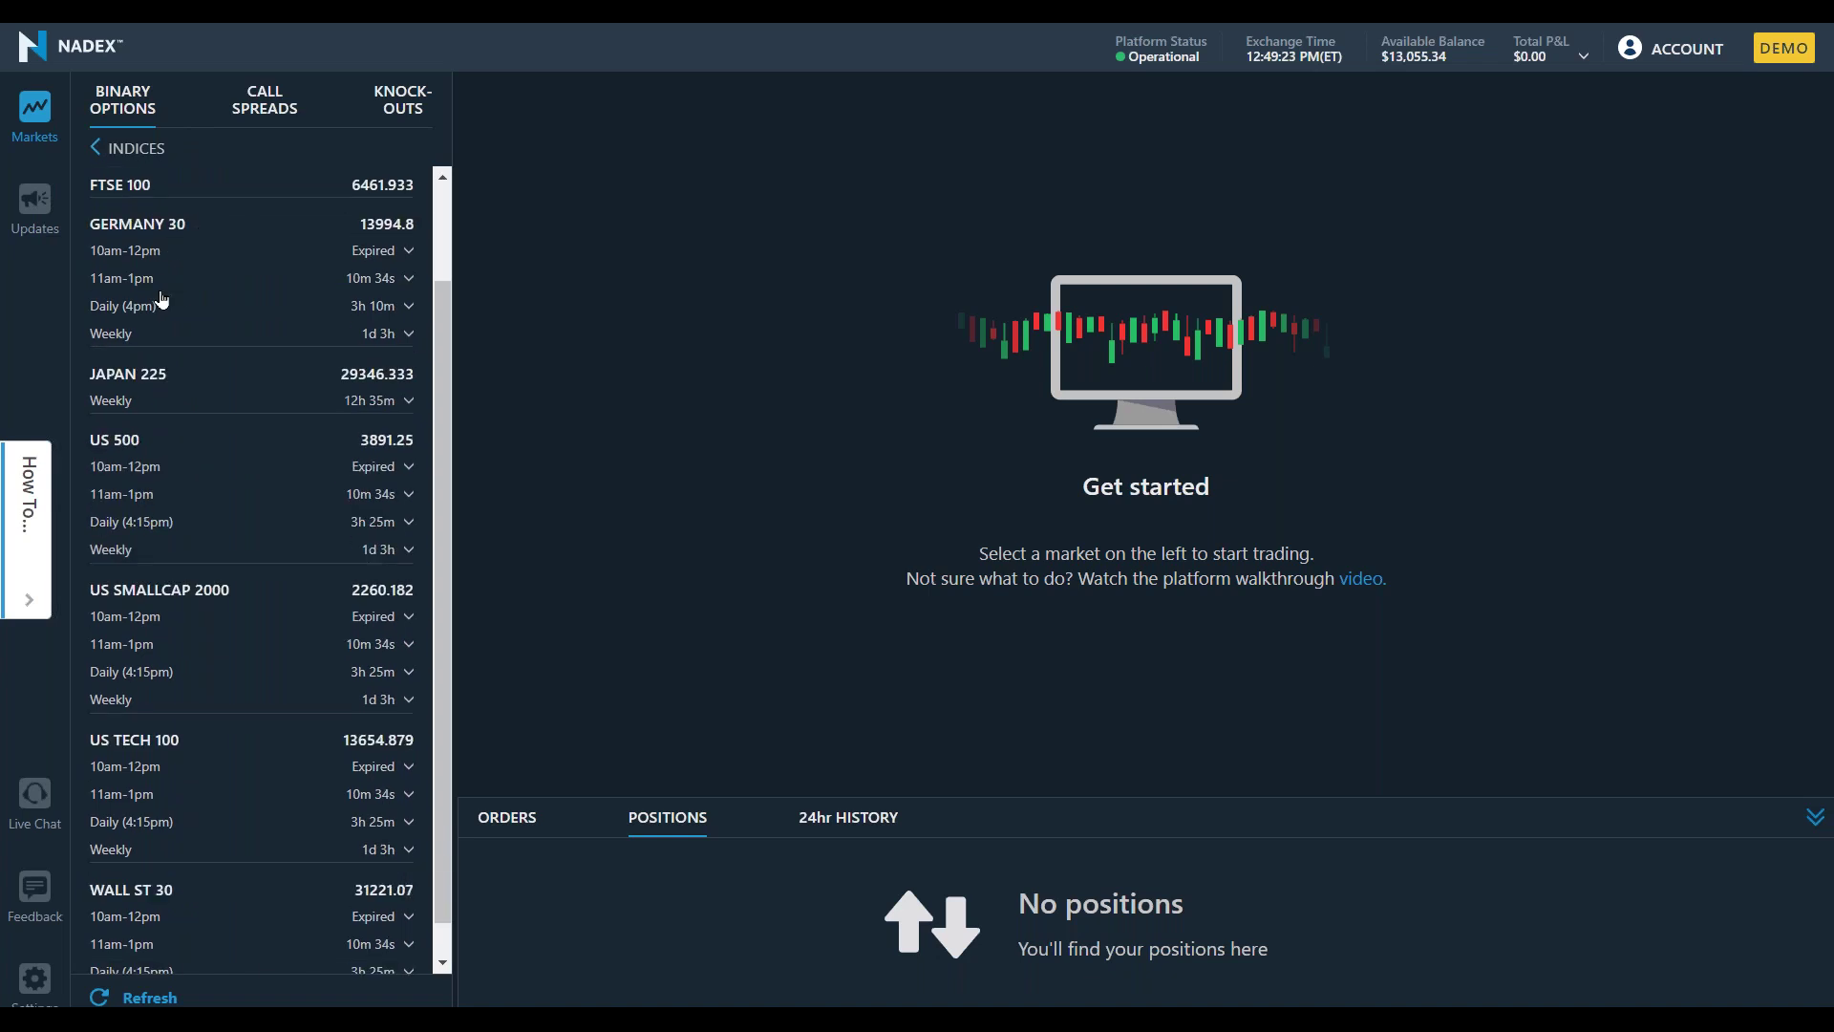
{"action": "left_click", "coordinate": [163, 301]}
{"action": "left_click", "coordinate": [181, 374]}
{"action": "scroll", "coordinate": [181, 373], "scroll_direction": "down", "scroll_amount": 1}
{"action": "left_click", "coordinate": [170, 442]}
{"action": "left_click", "coordinate": [203, 584]}
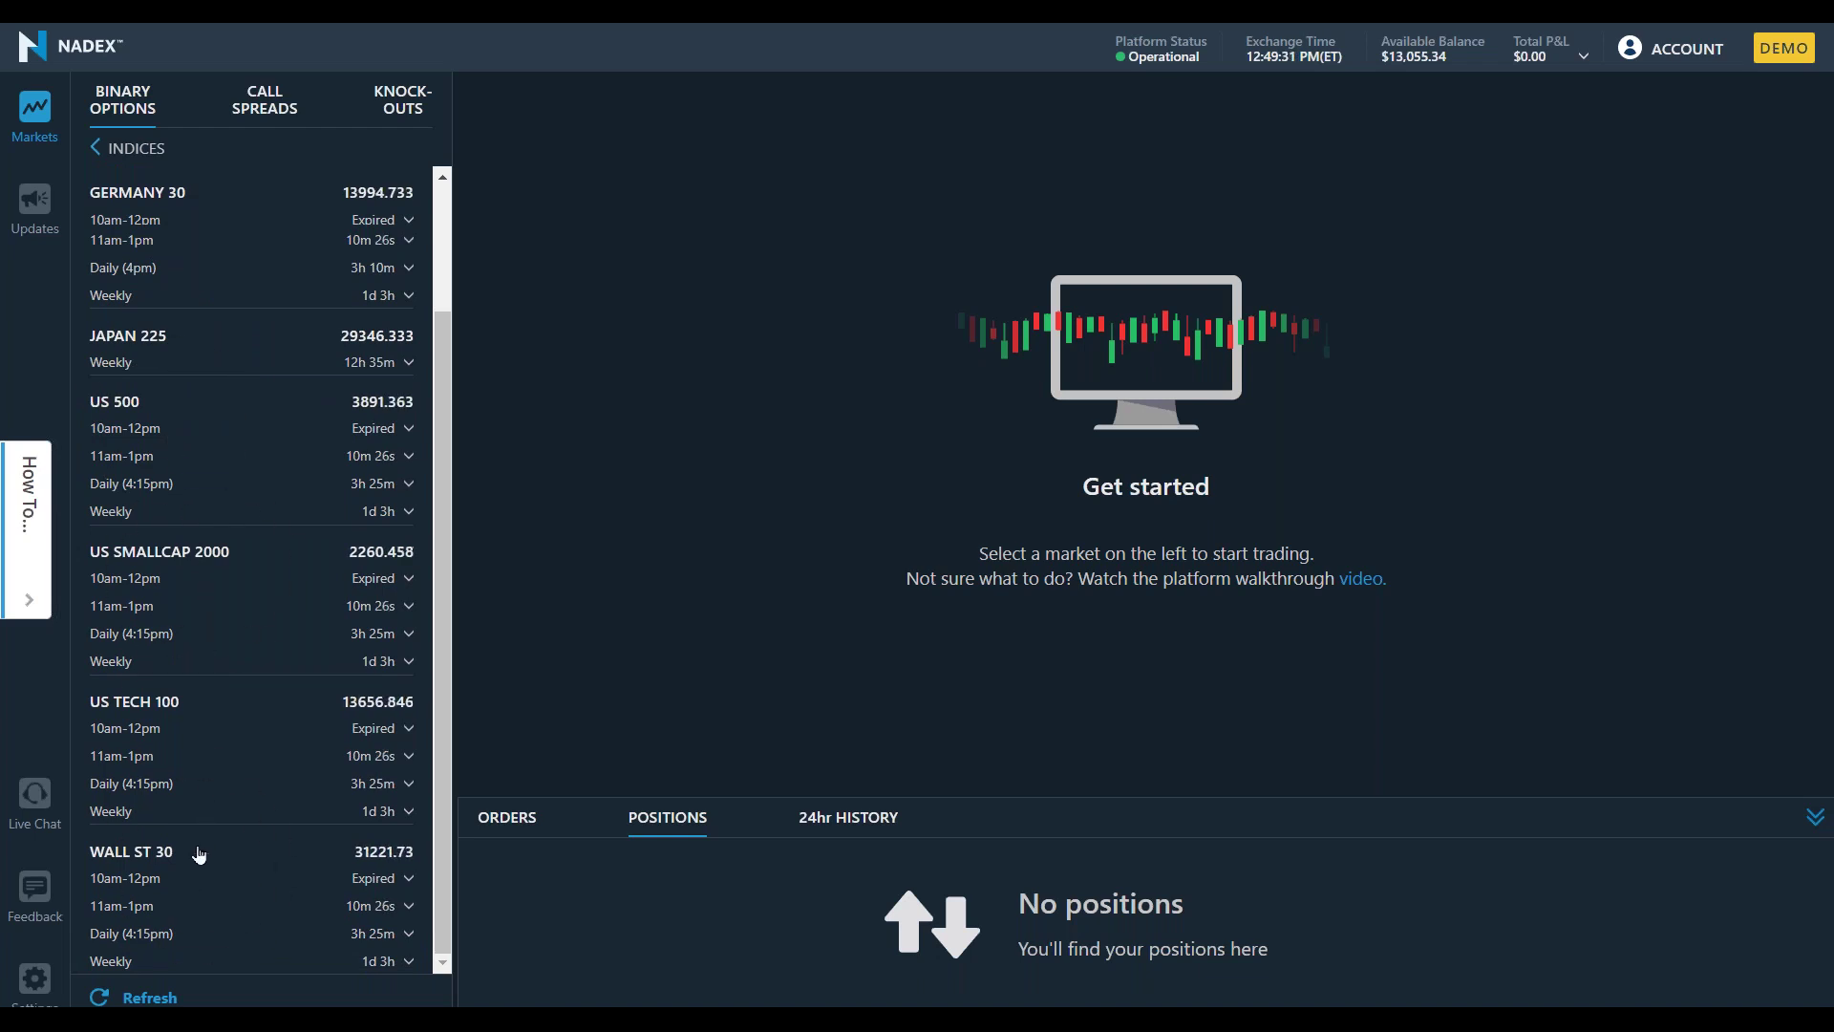
{"action": "left_click", "coordinate": [148, 998]}
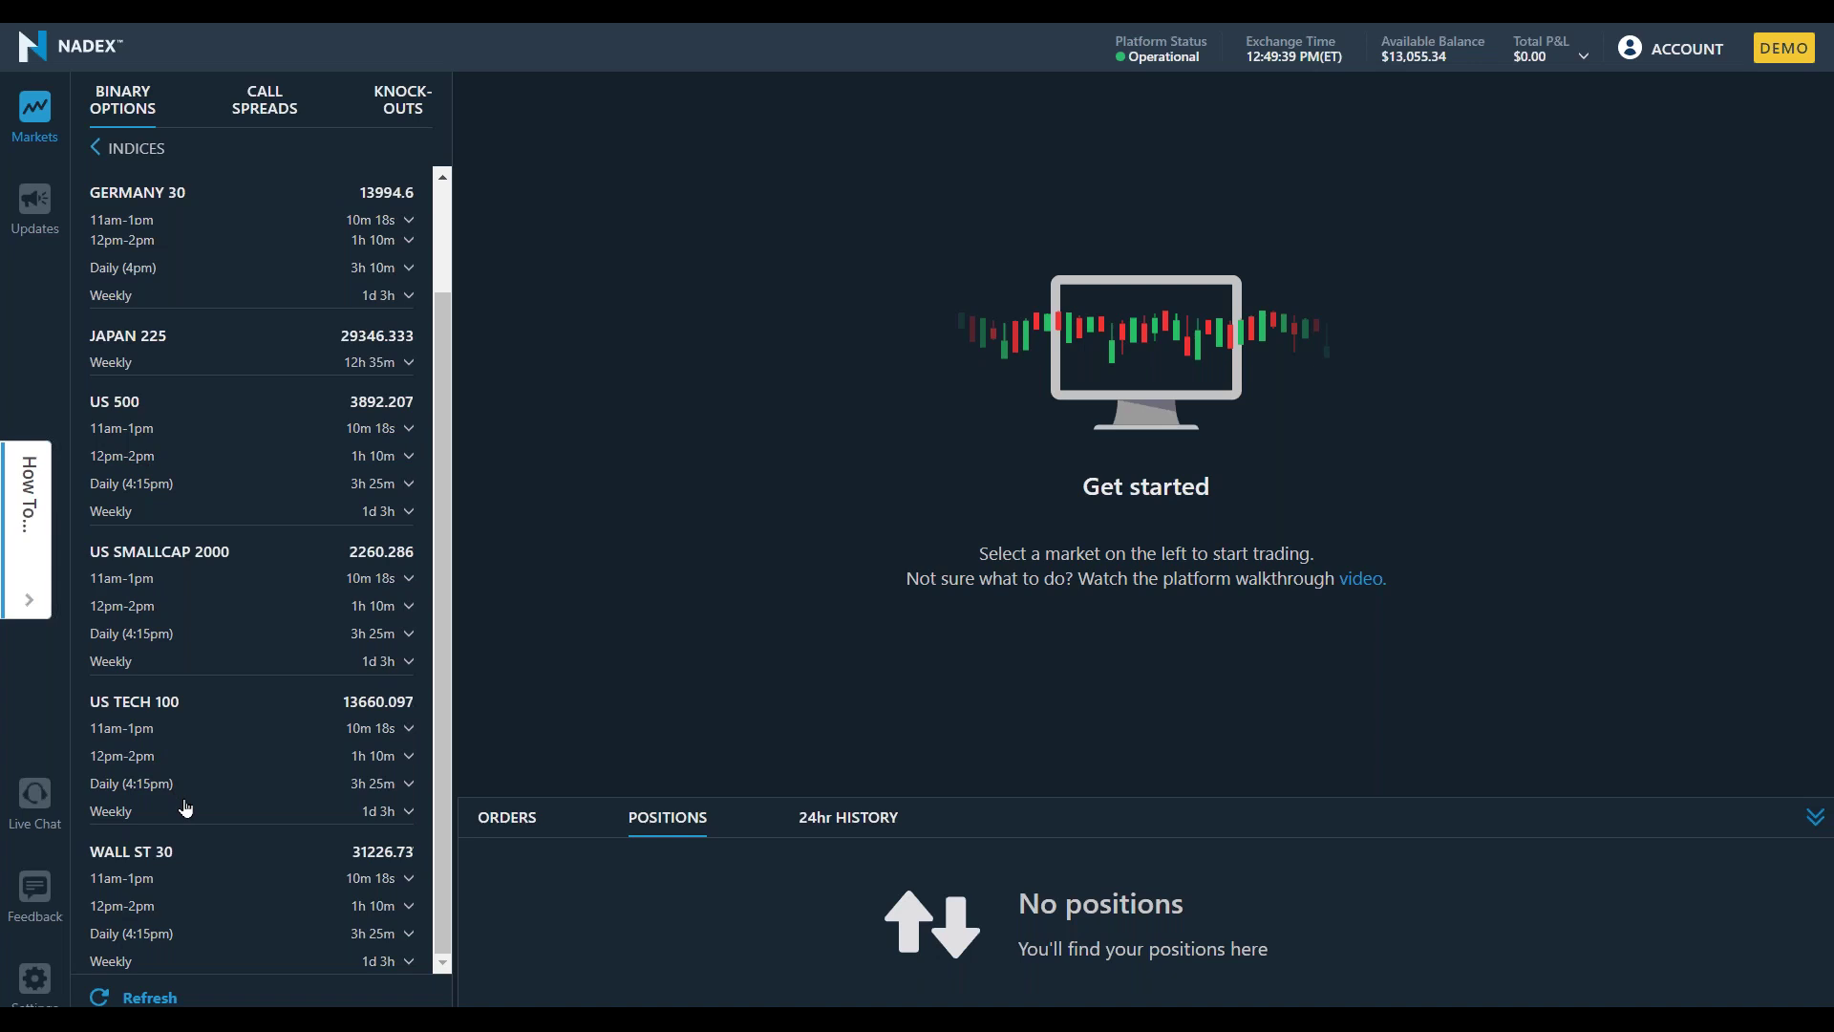
Look through the binary option contracts for forex pairs and those for commodities.
{"action": "left_click", "coordinate": [96, 148]}
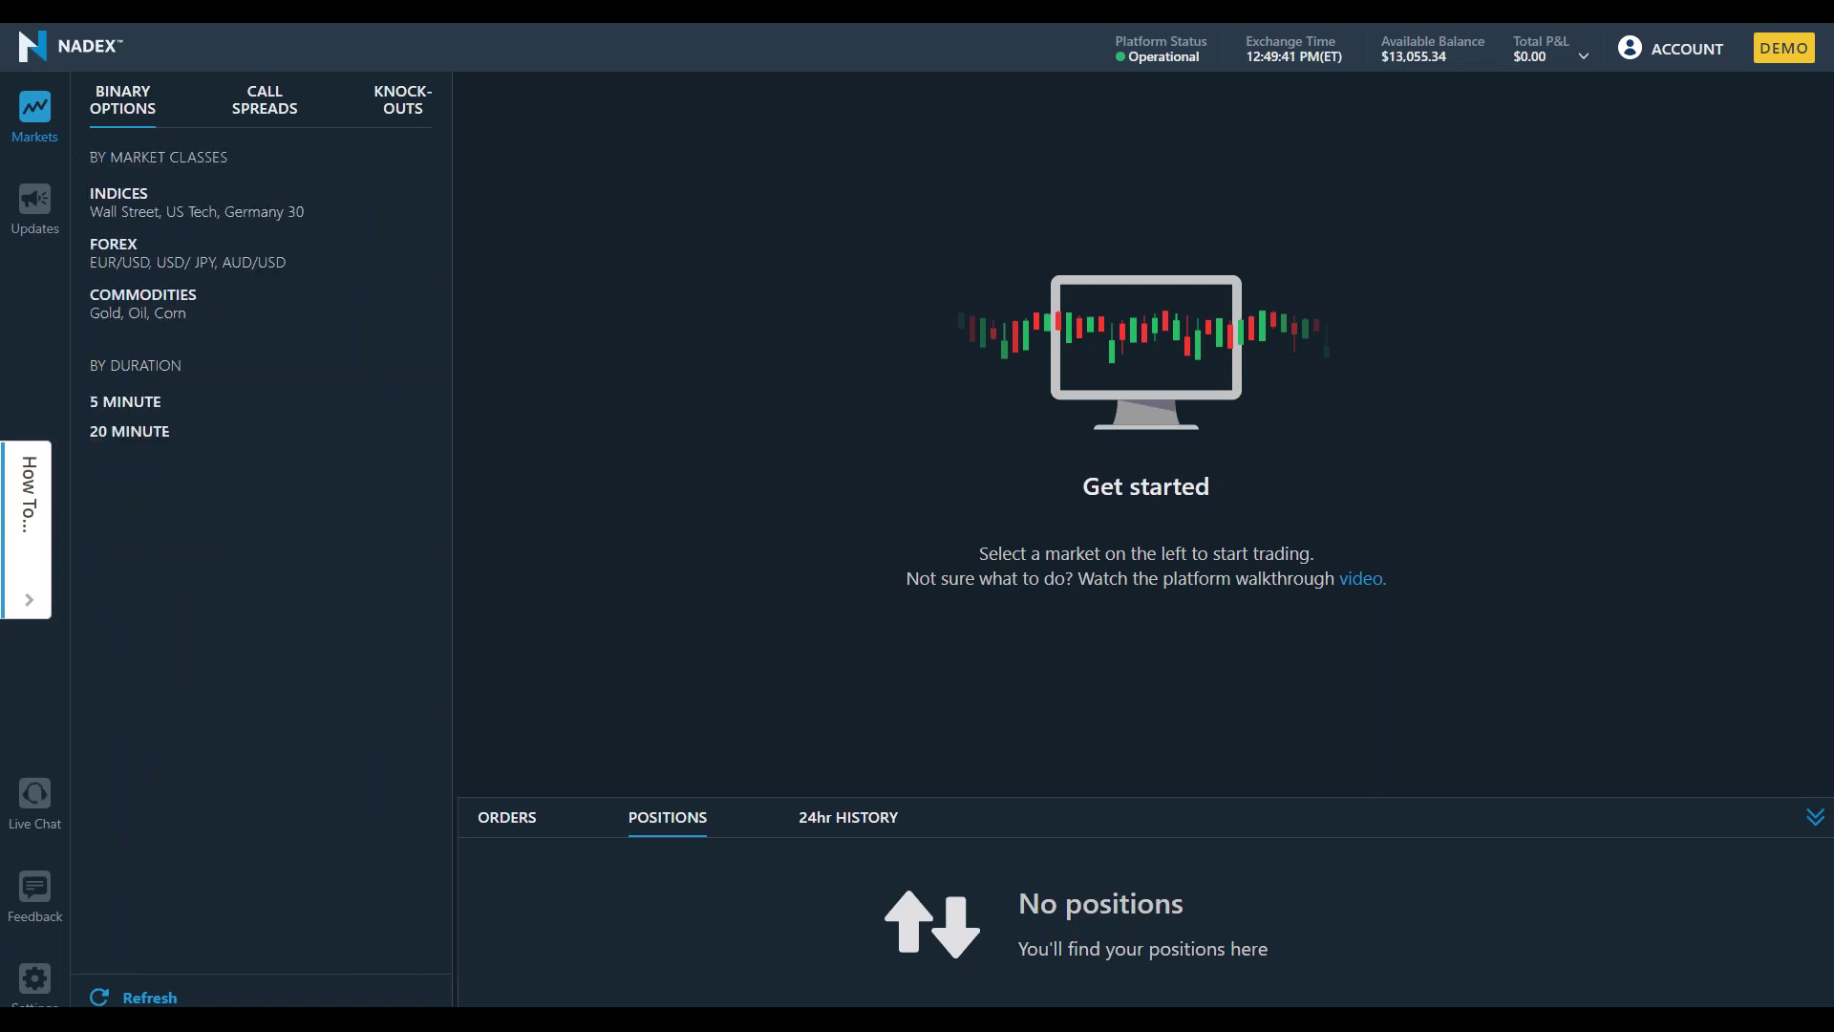
{"action": "left_click", "coordinate": [126, 250]}
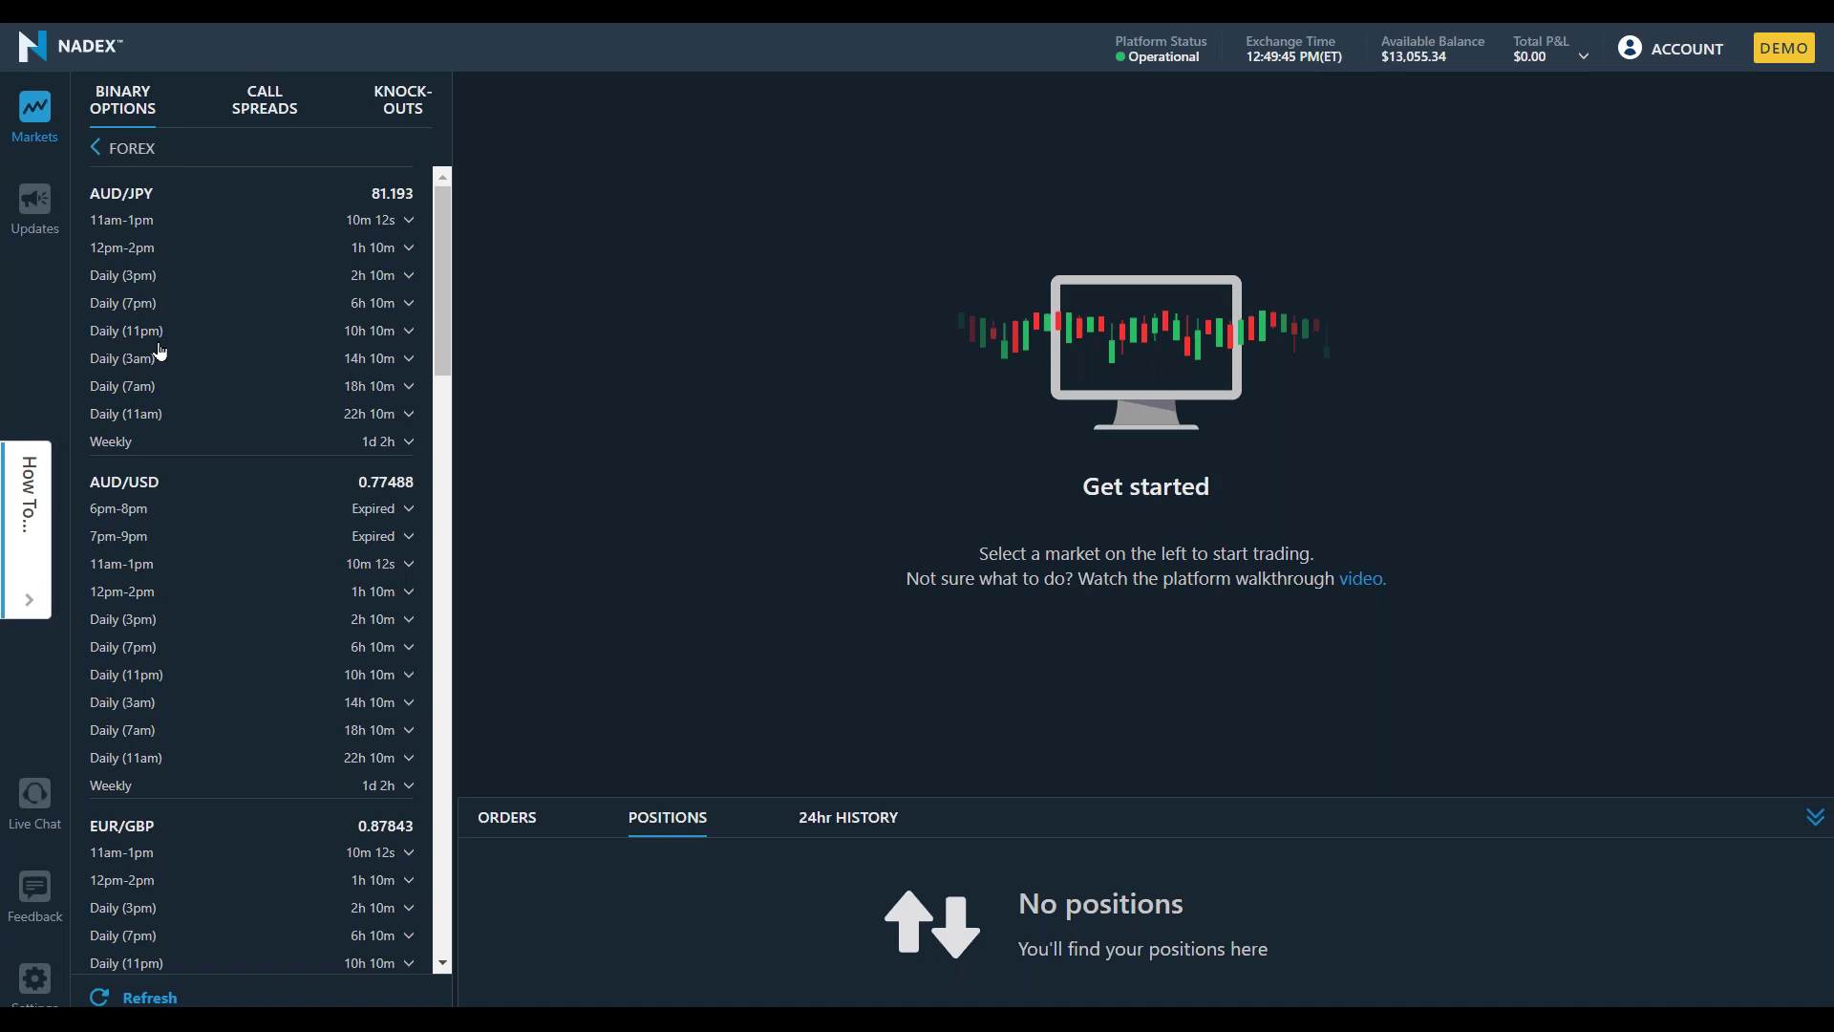
{"action": "scroll", "coordinate": [159, 352], "scroll_direction": "down", "scroll_amount": 15}
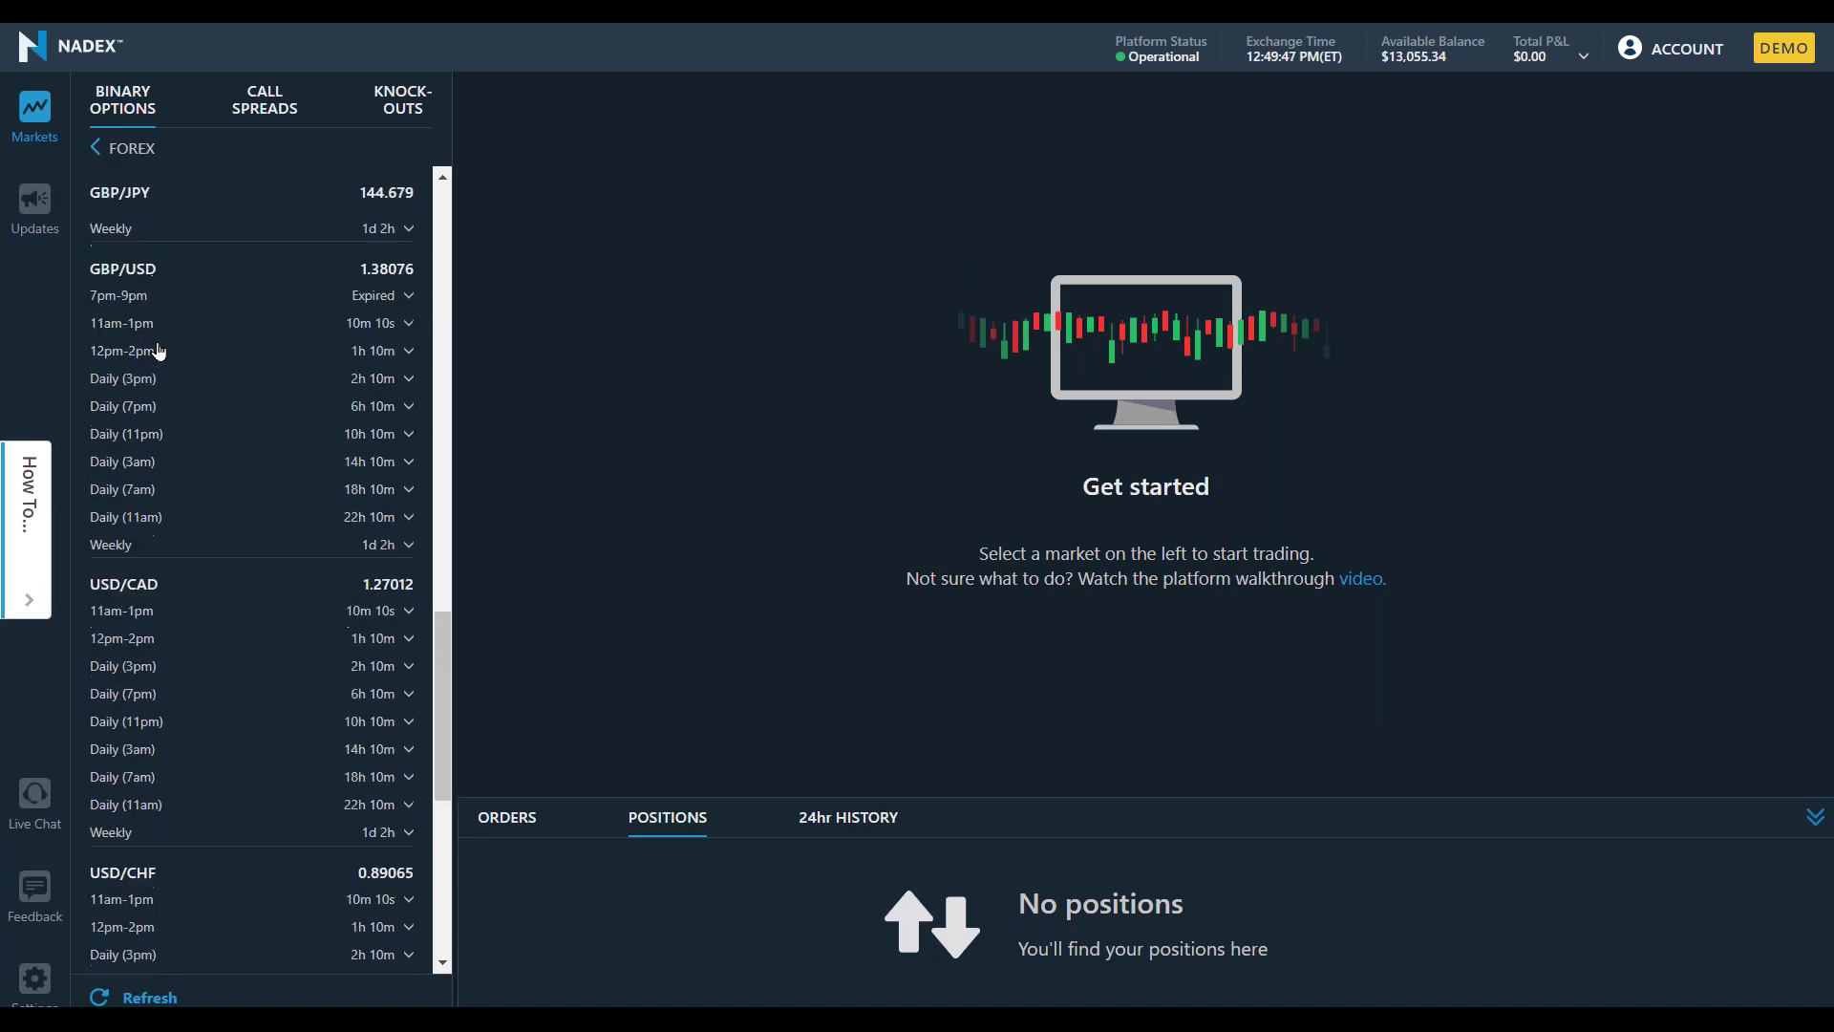
{"action": "scroll", "coordinate": [160, 352], "scroll_direction": "down", "scroll_amount": 7}
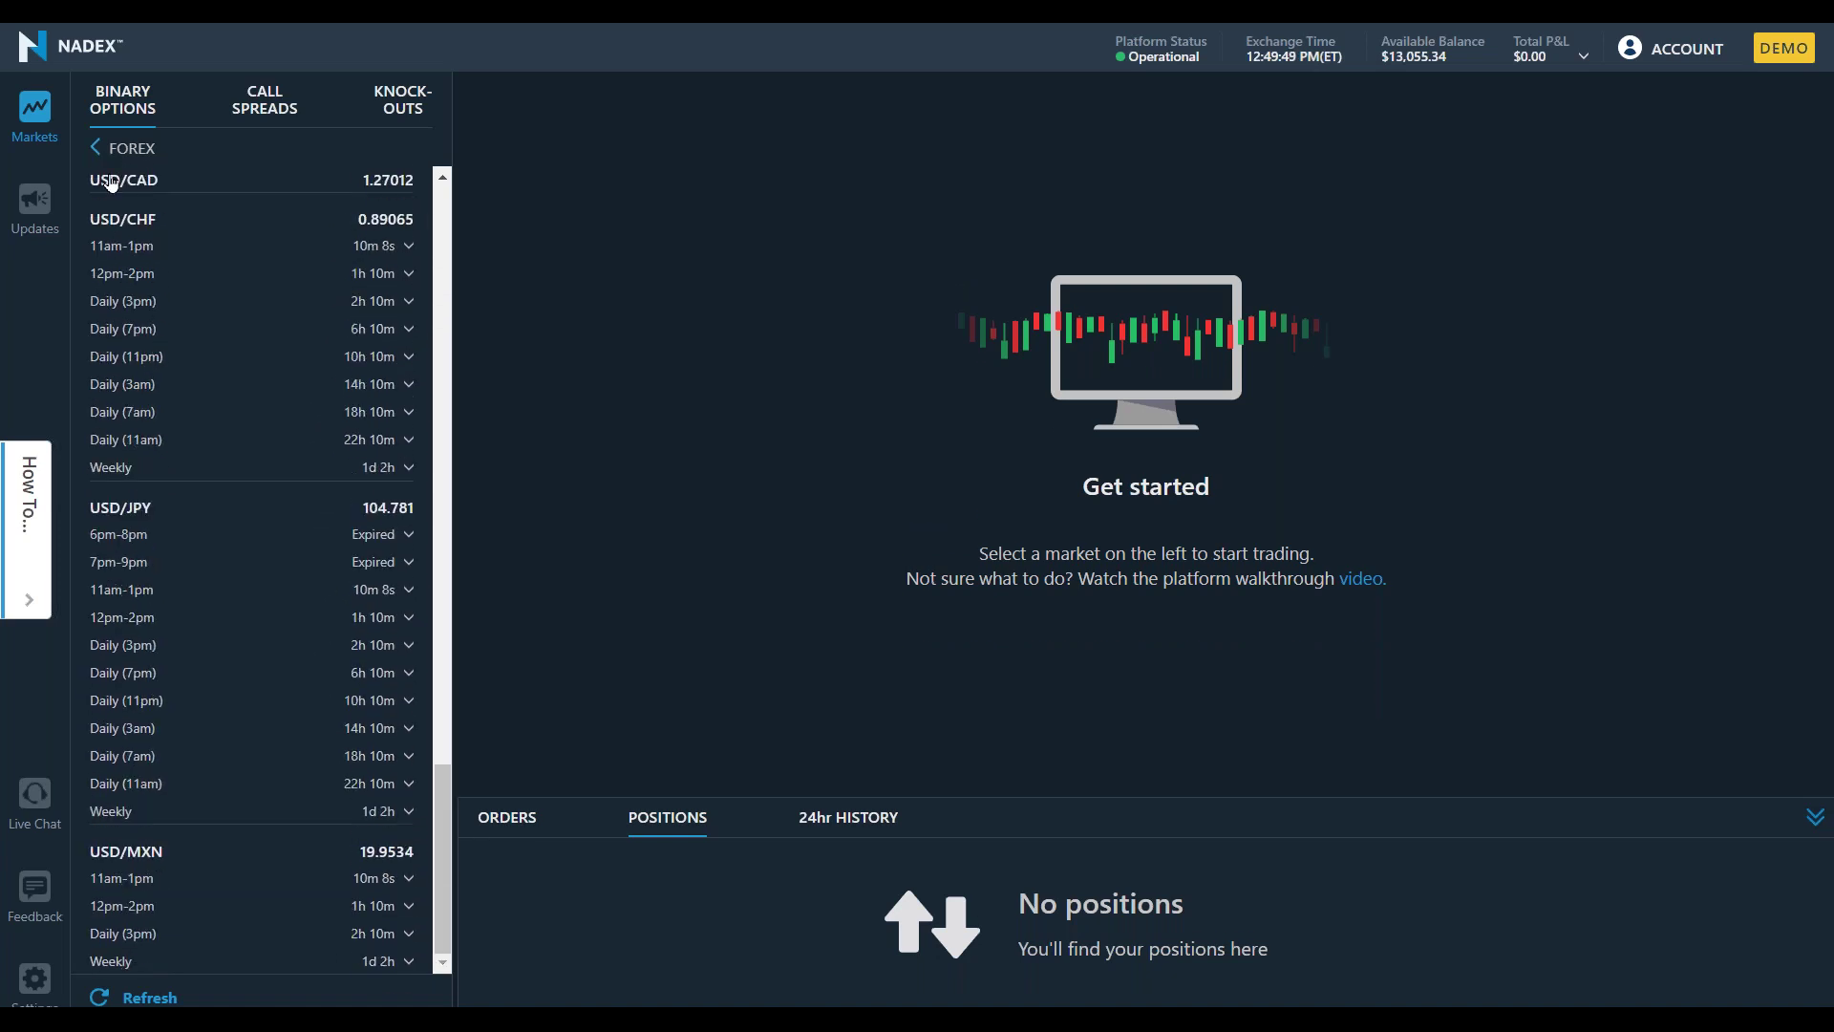
{"action": "left_click", "coordinate": [97, 149]}
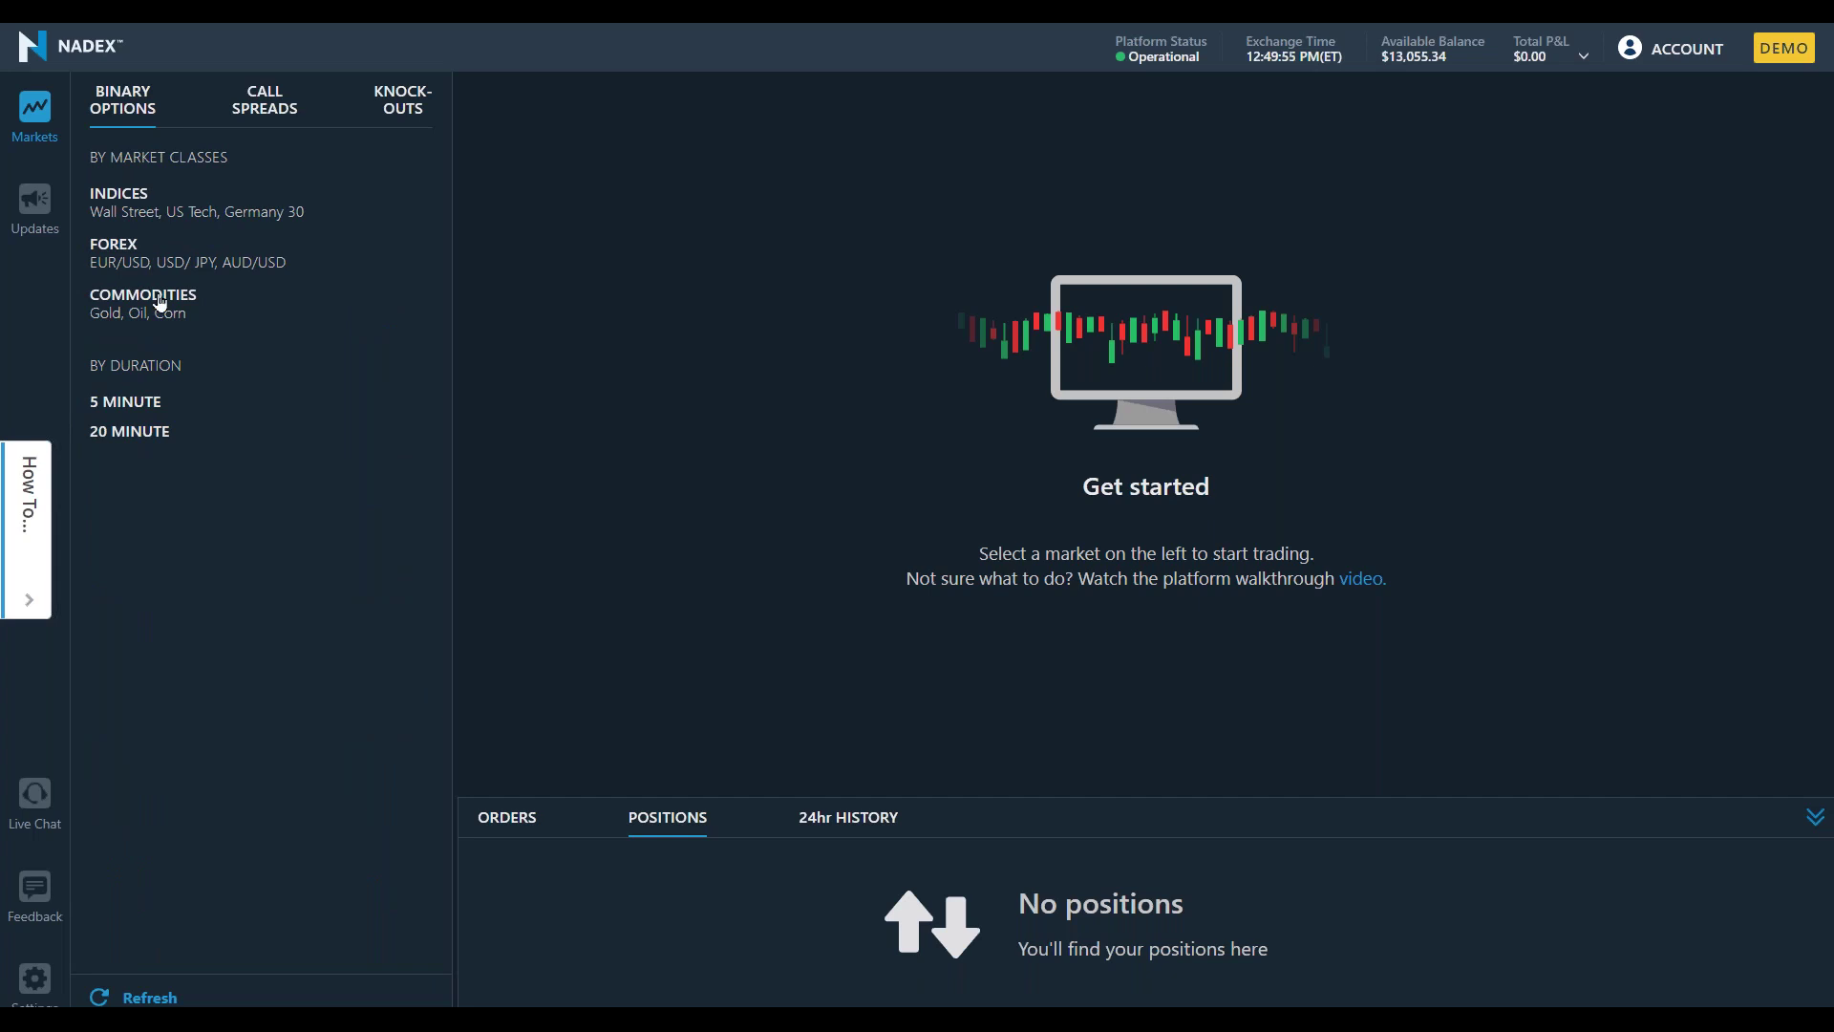
{"action": "left_click", "coordinate": [160, 302]}
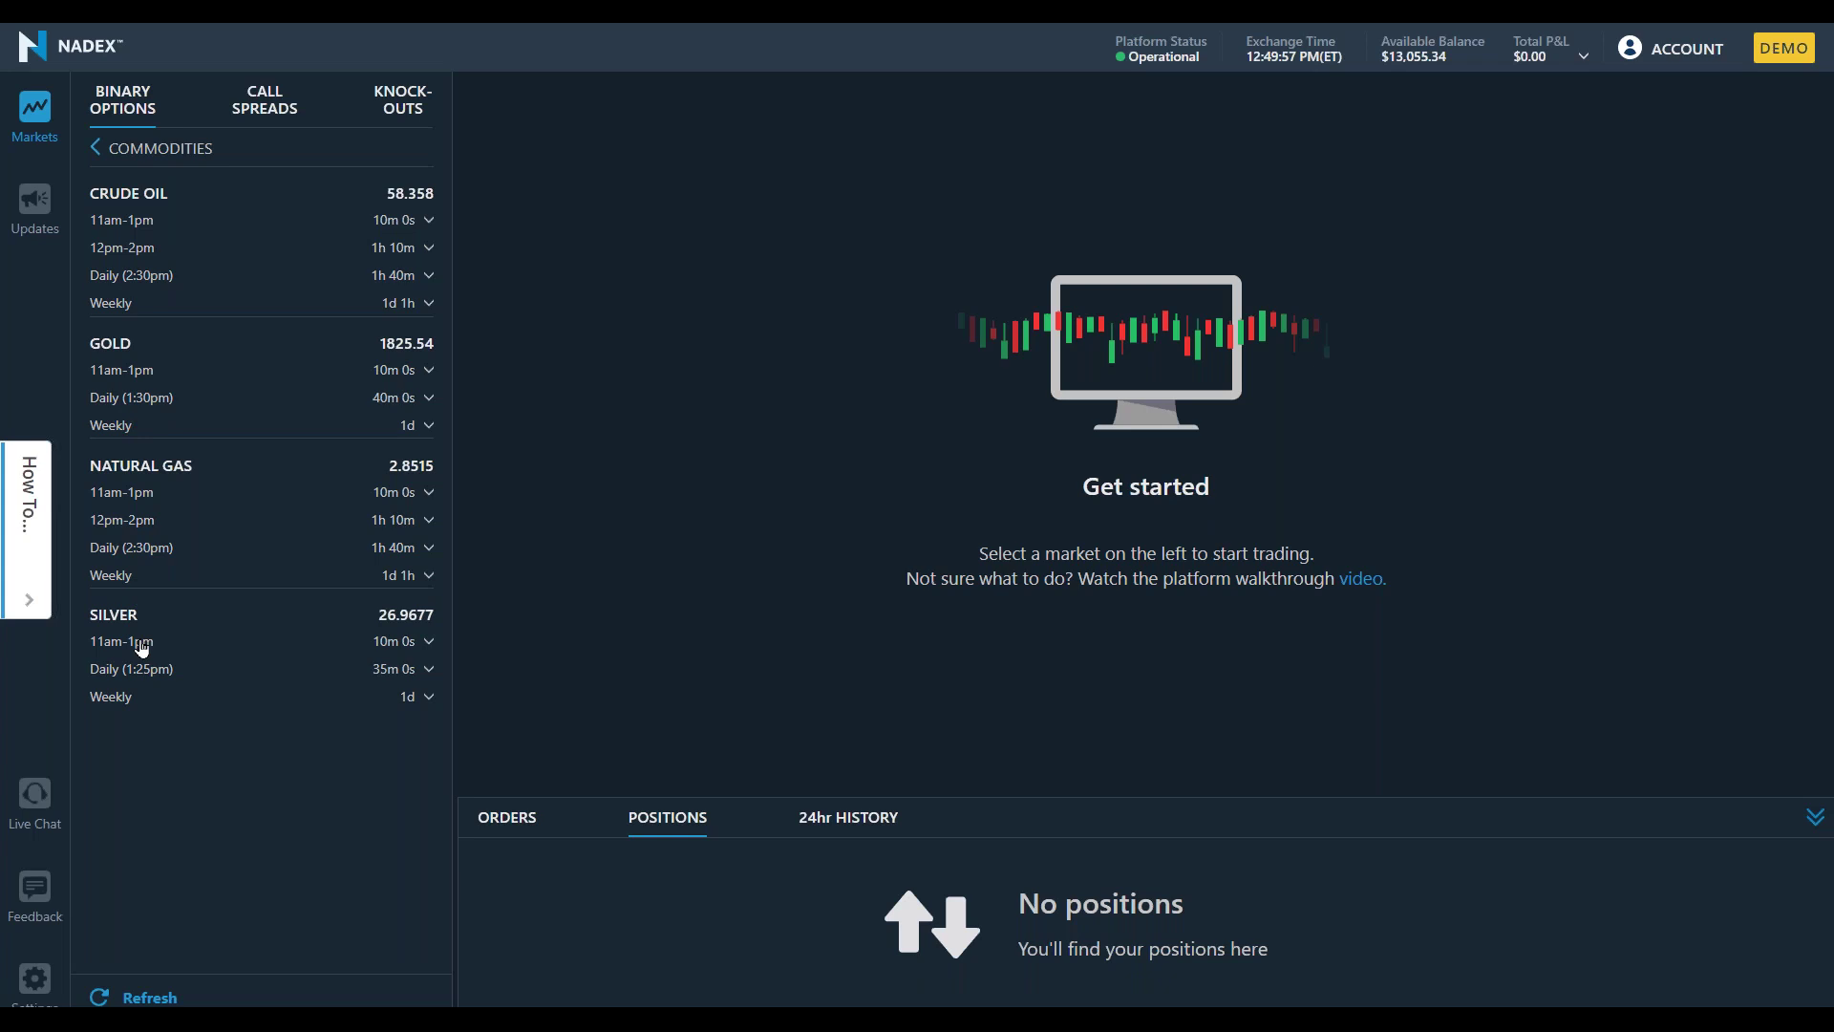
Open the chart and order ticket for the 5 minute EUR/USD binary option at strike >1.2129.
{"action": "left_click", "coordinate": [100, 151]}
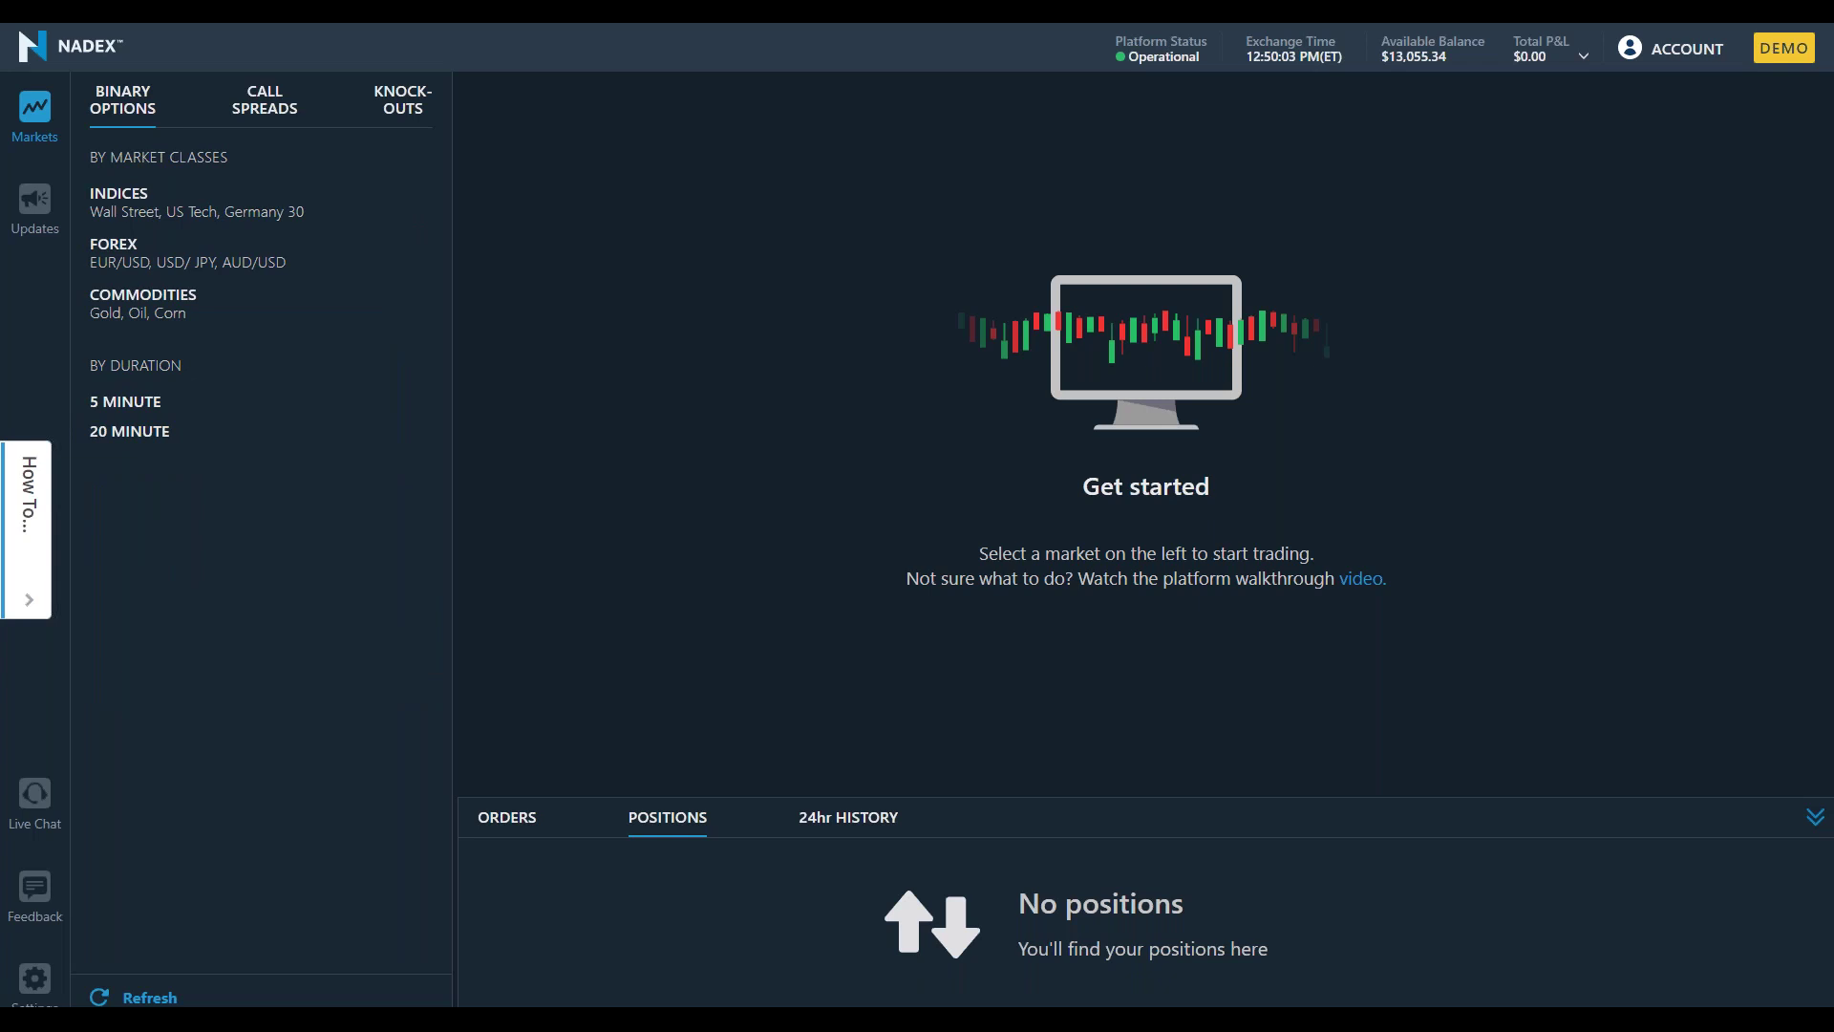
{"action": "left_click", "coordinate": [142, 405]}
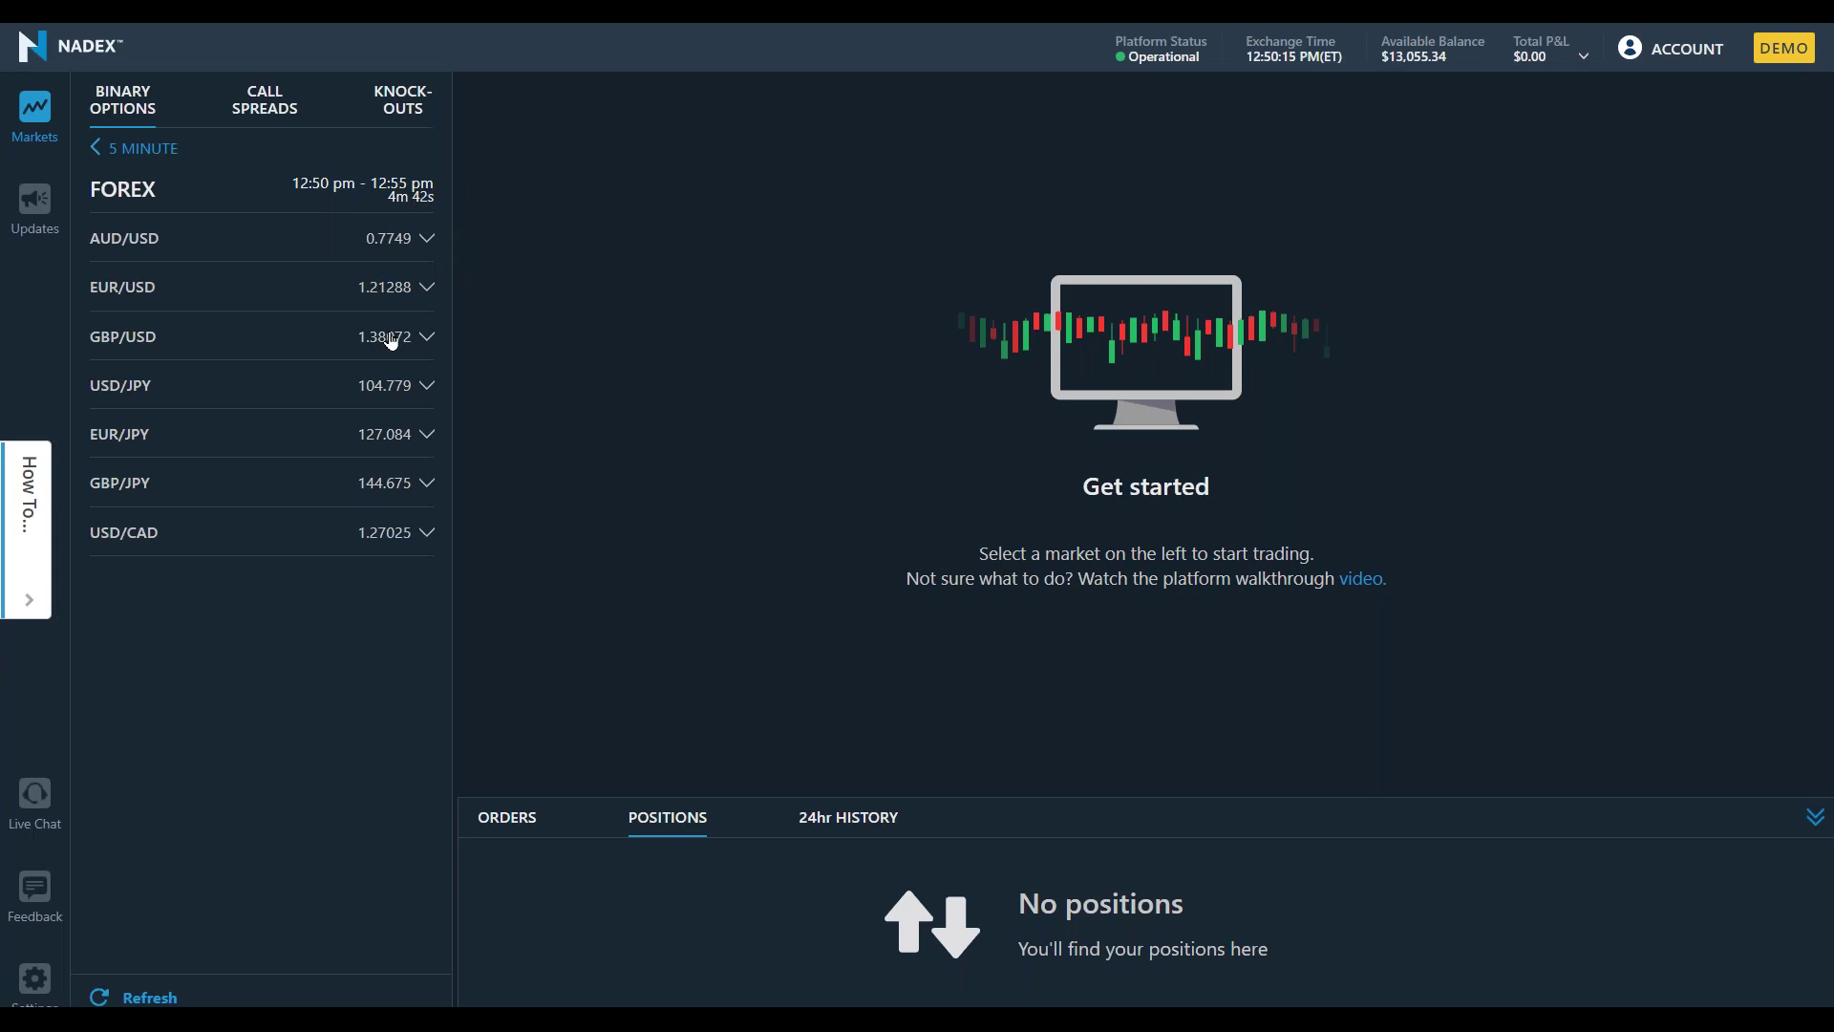
{"action": "left_click", "coordinate": [427, 289]}
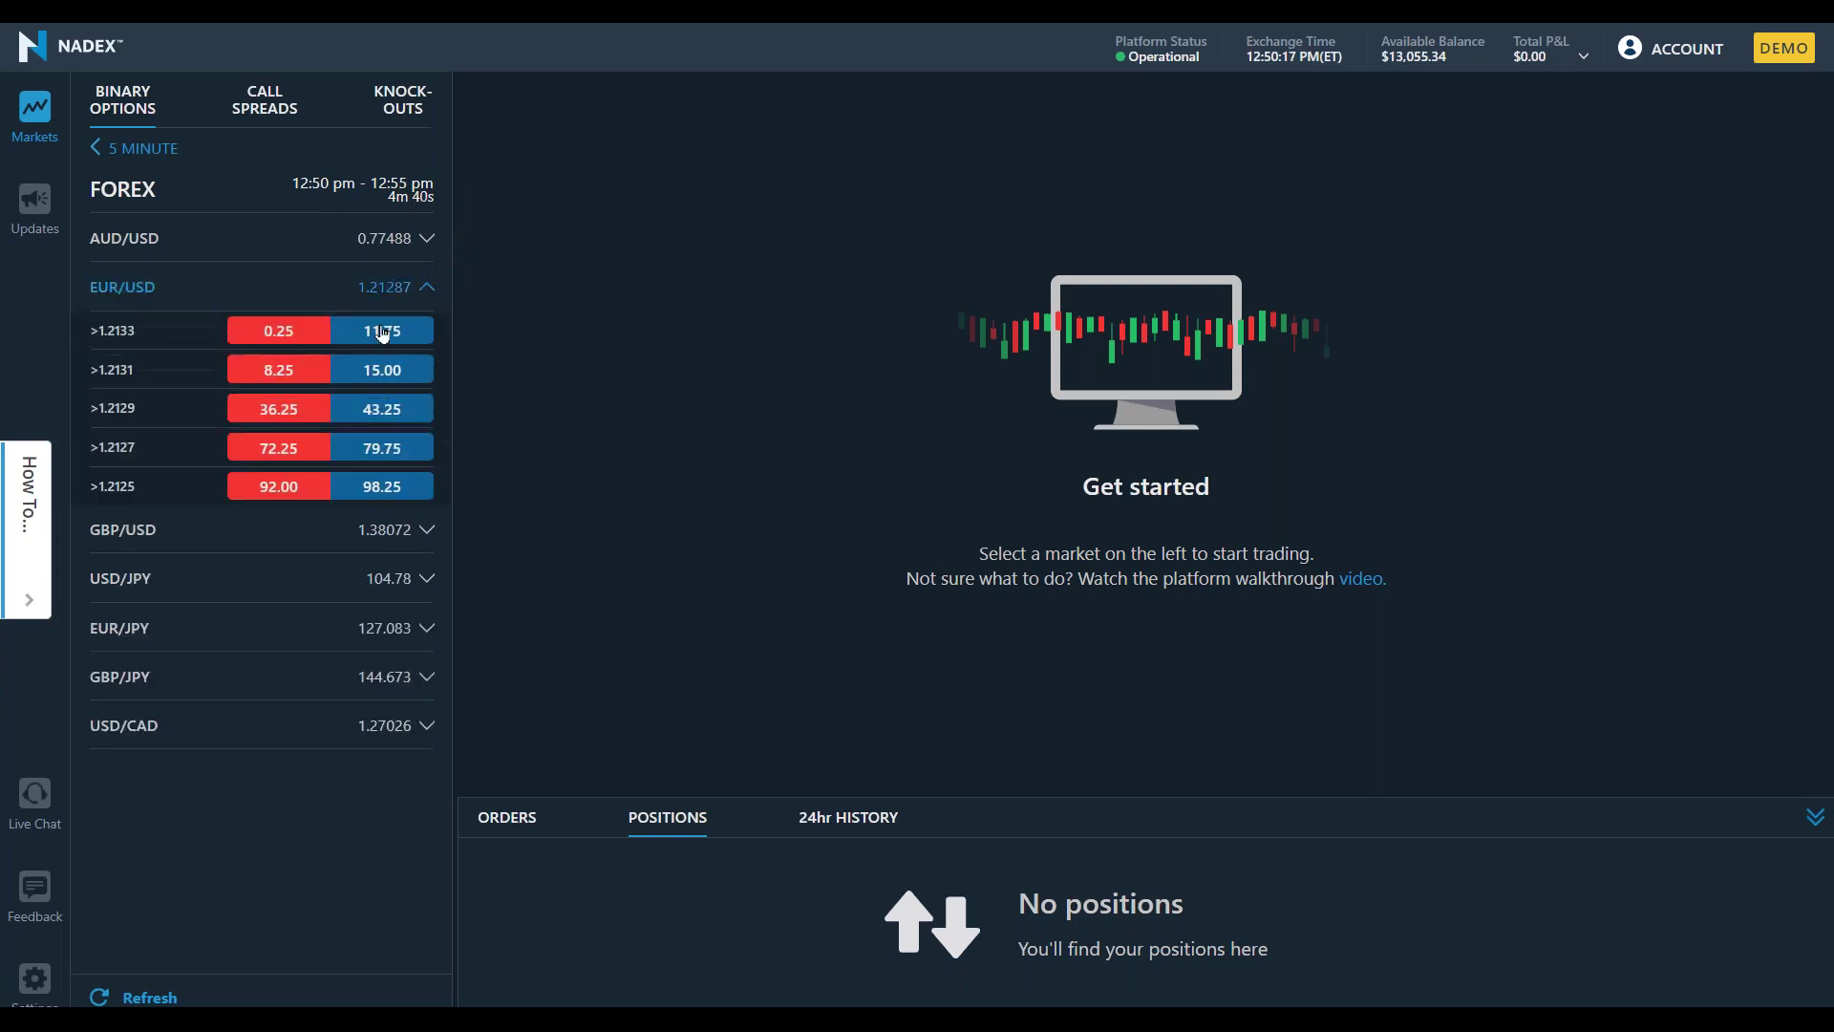
{"action": "left_click", "coordinate": [133, 413]}
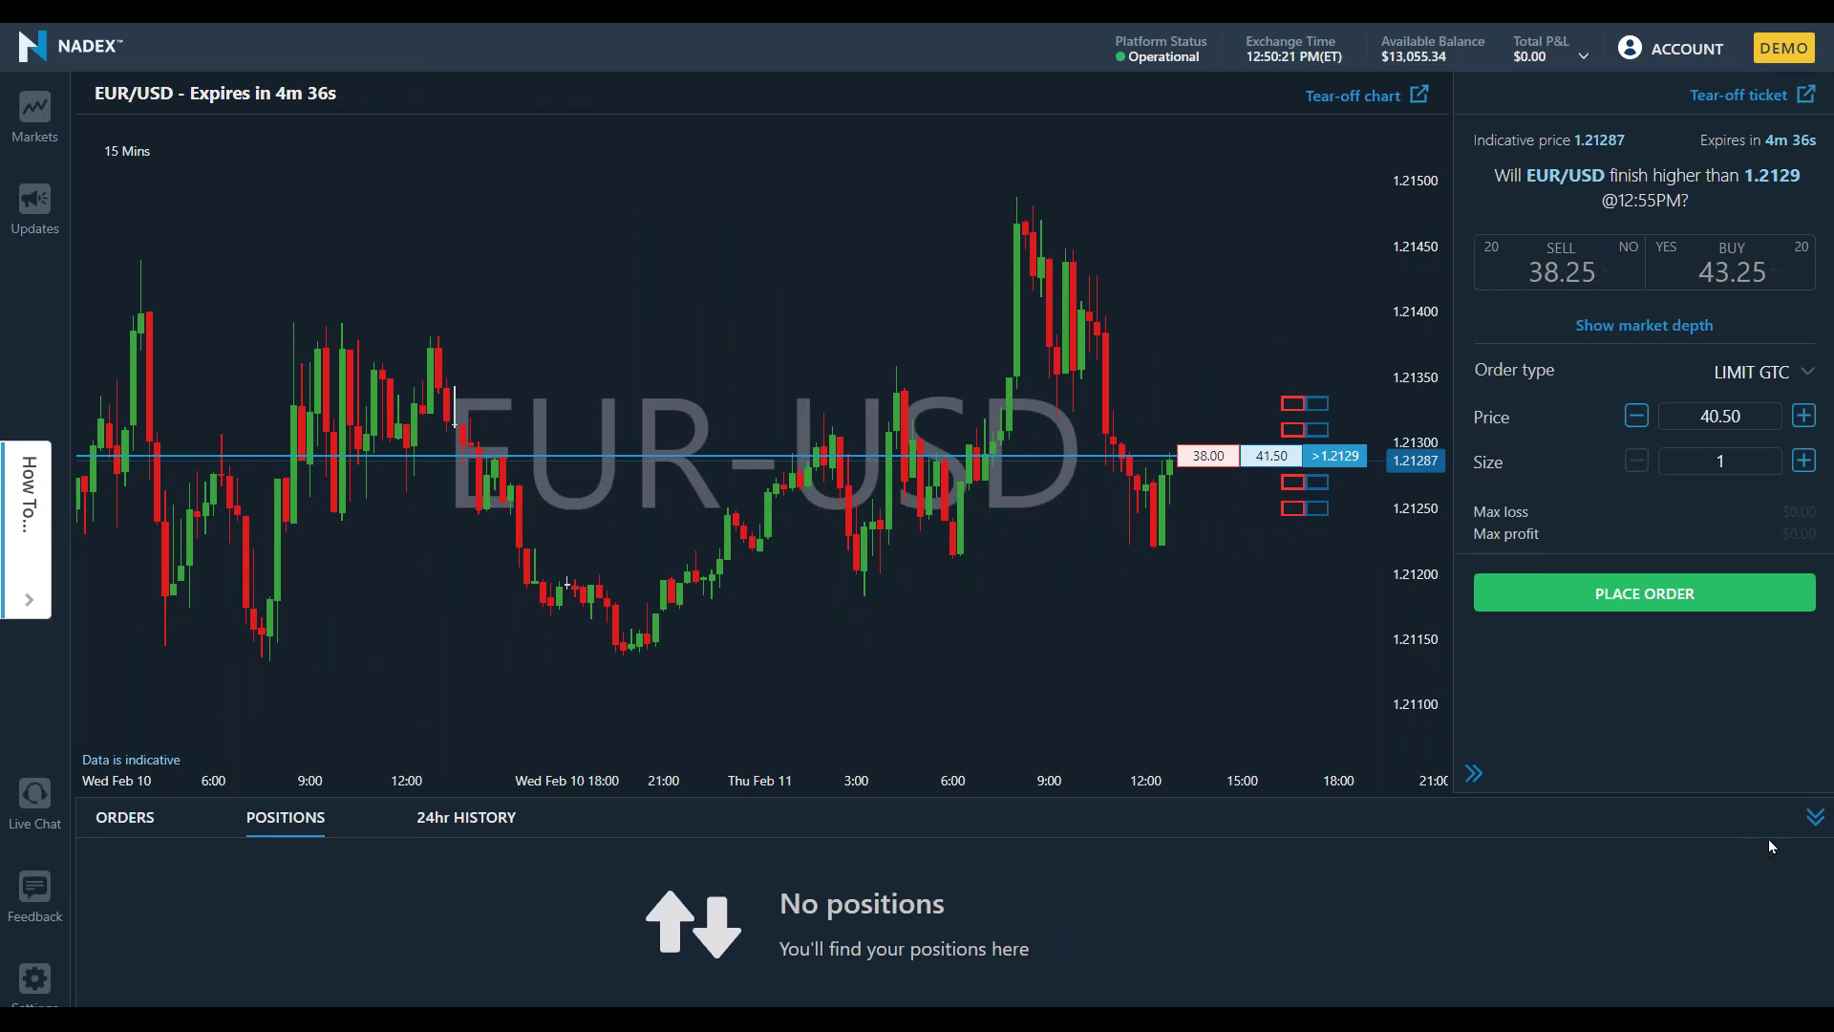
Collapse the positions list and set the EUR/USD chart to a 1 day time range.
{"action": "left_click", "coordinate": [1815, 820]}
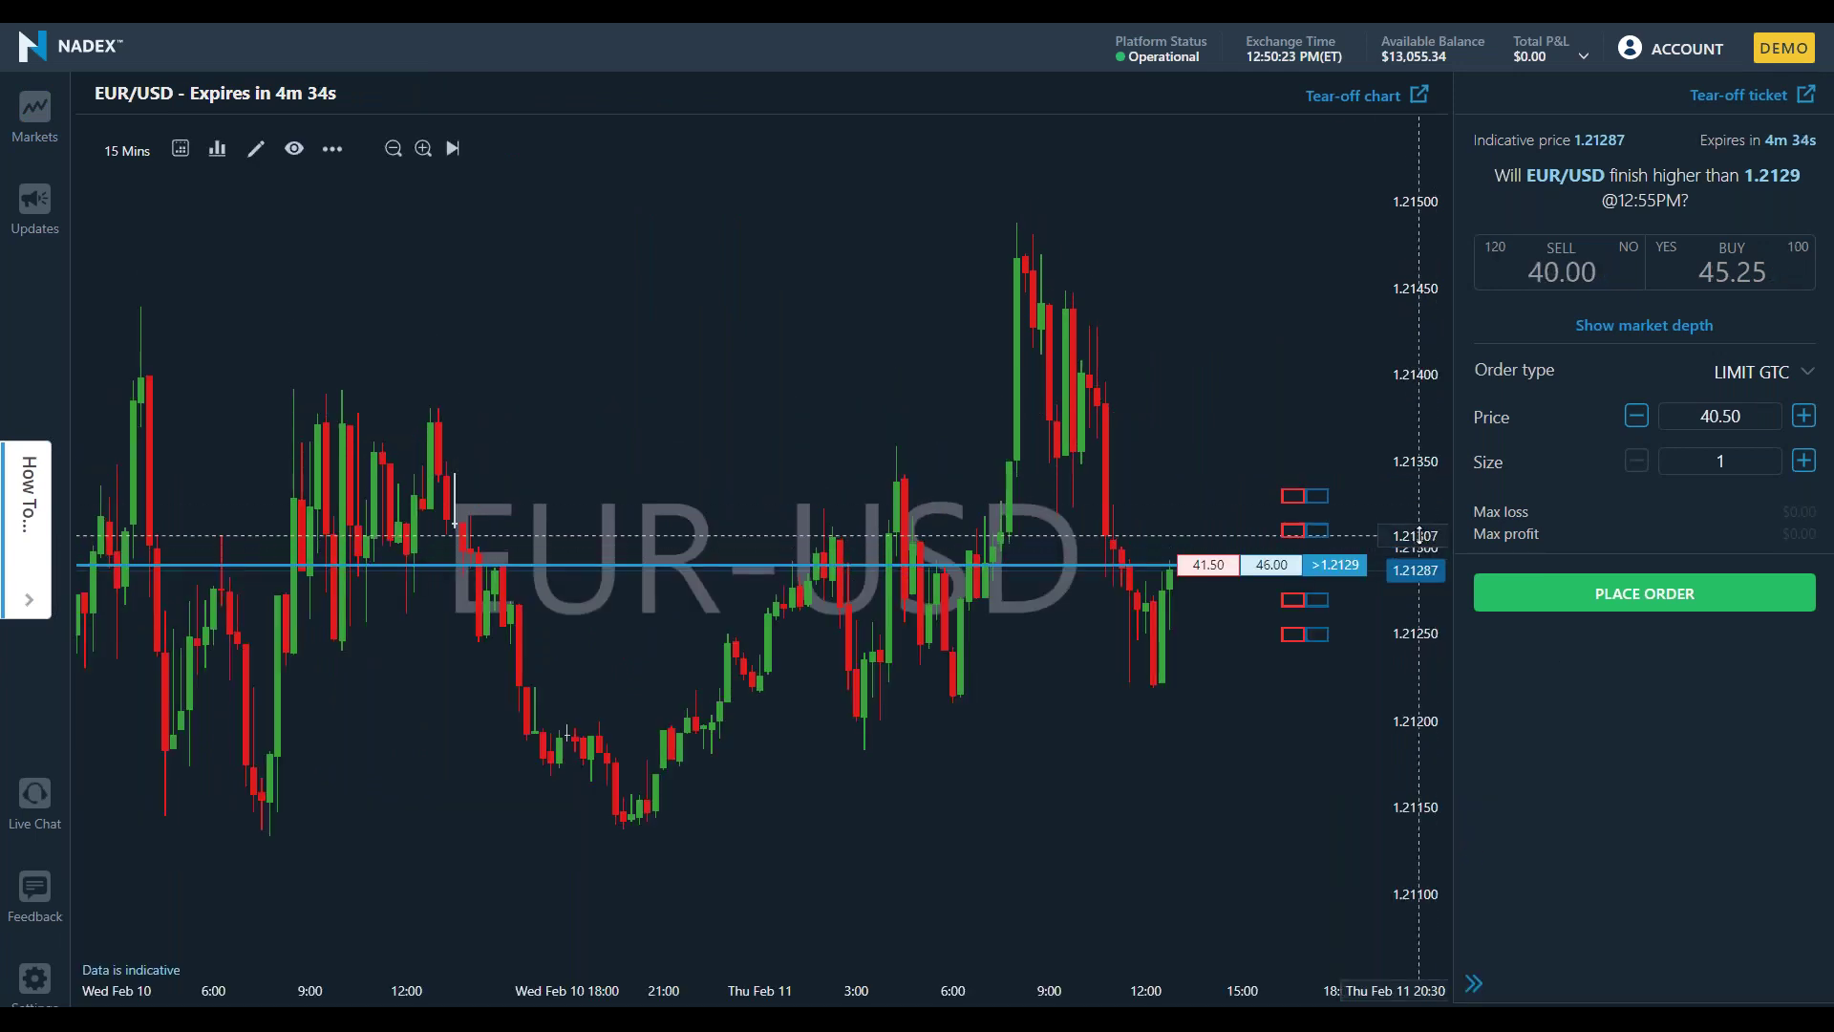
{"action": "left_click", "coordinate": [127, 150]}
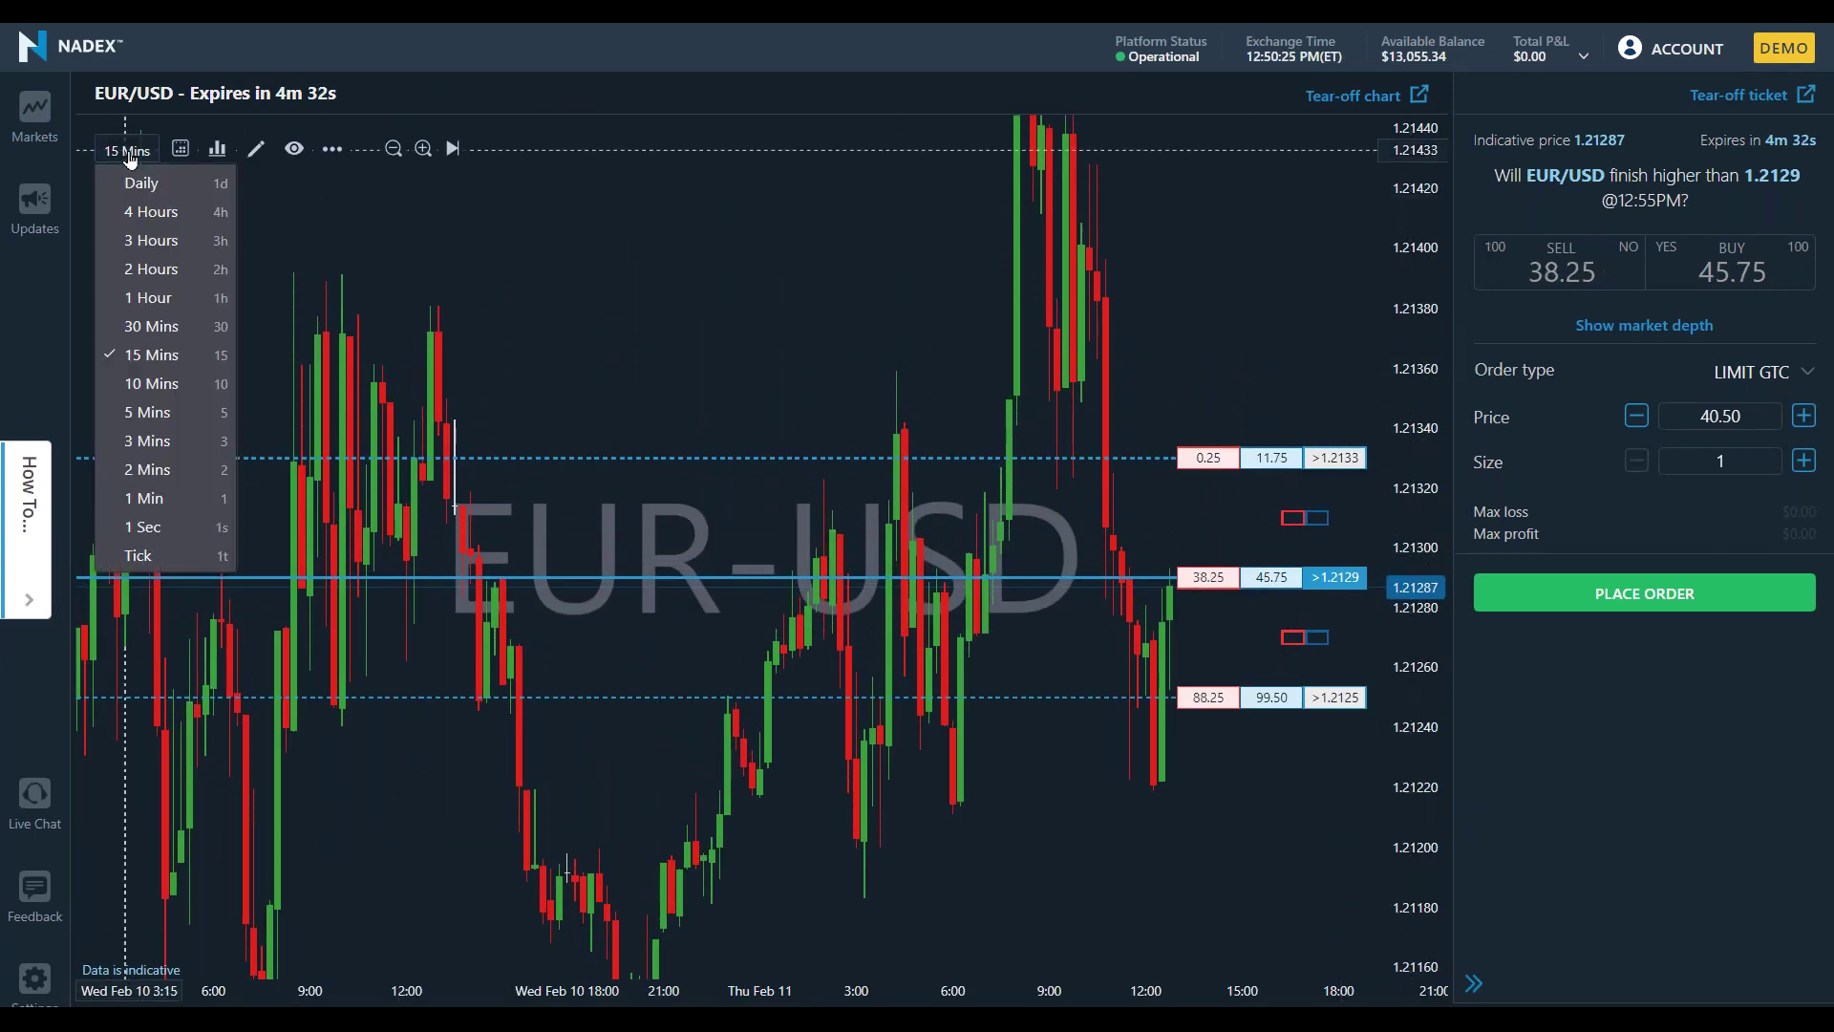
{"action": "left_click", "coordinate": [162, 498]}
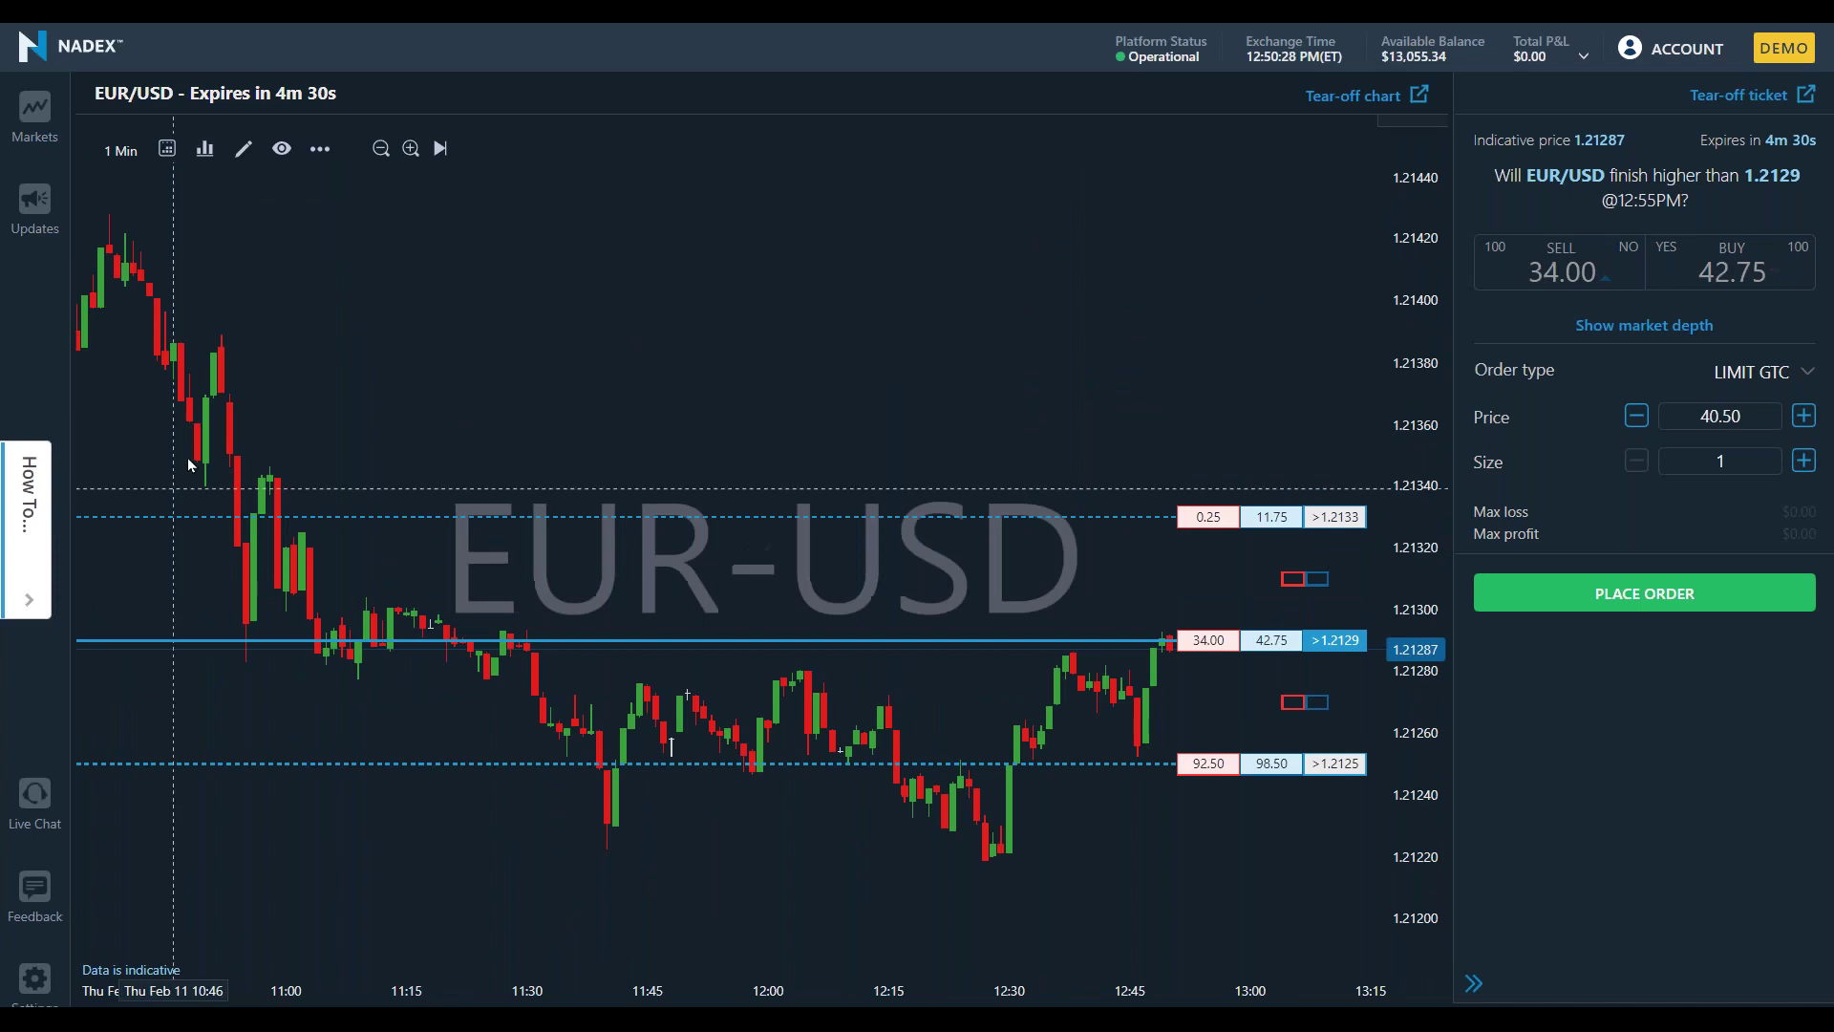
{"action": "left_click", "coordinate": [167, 148]}
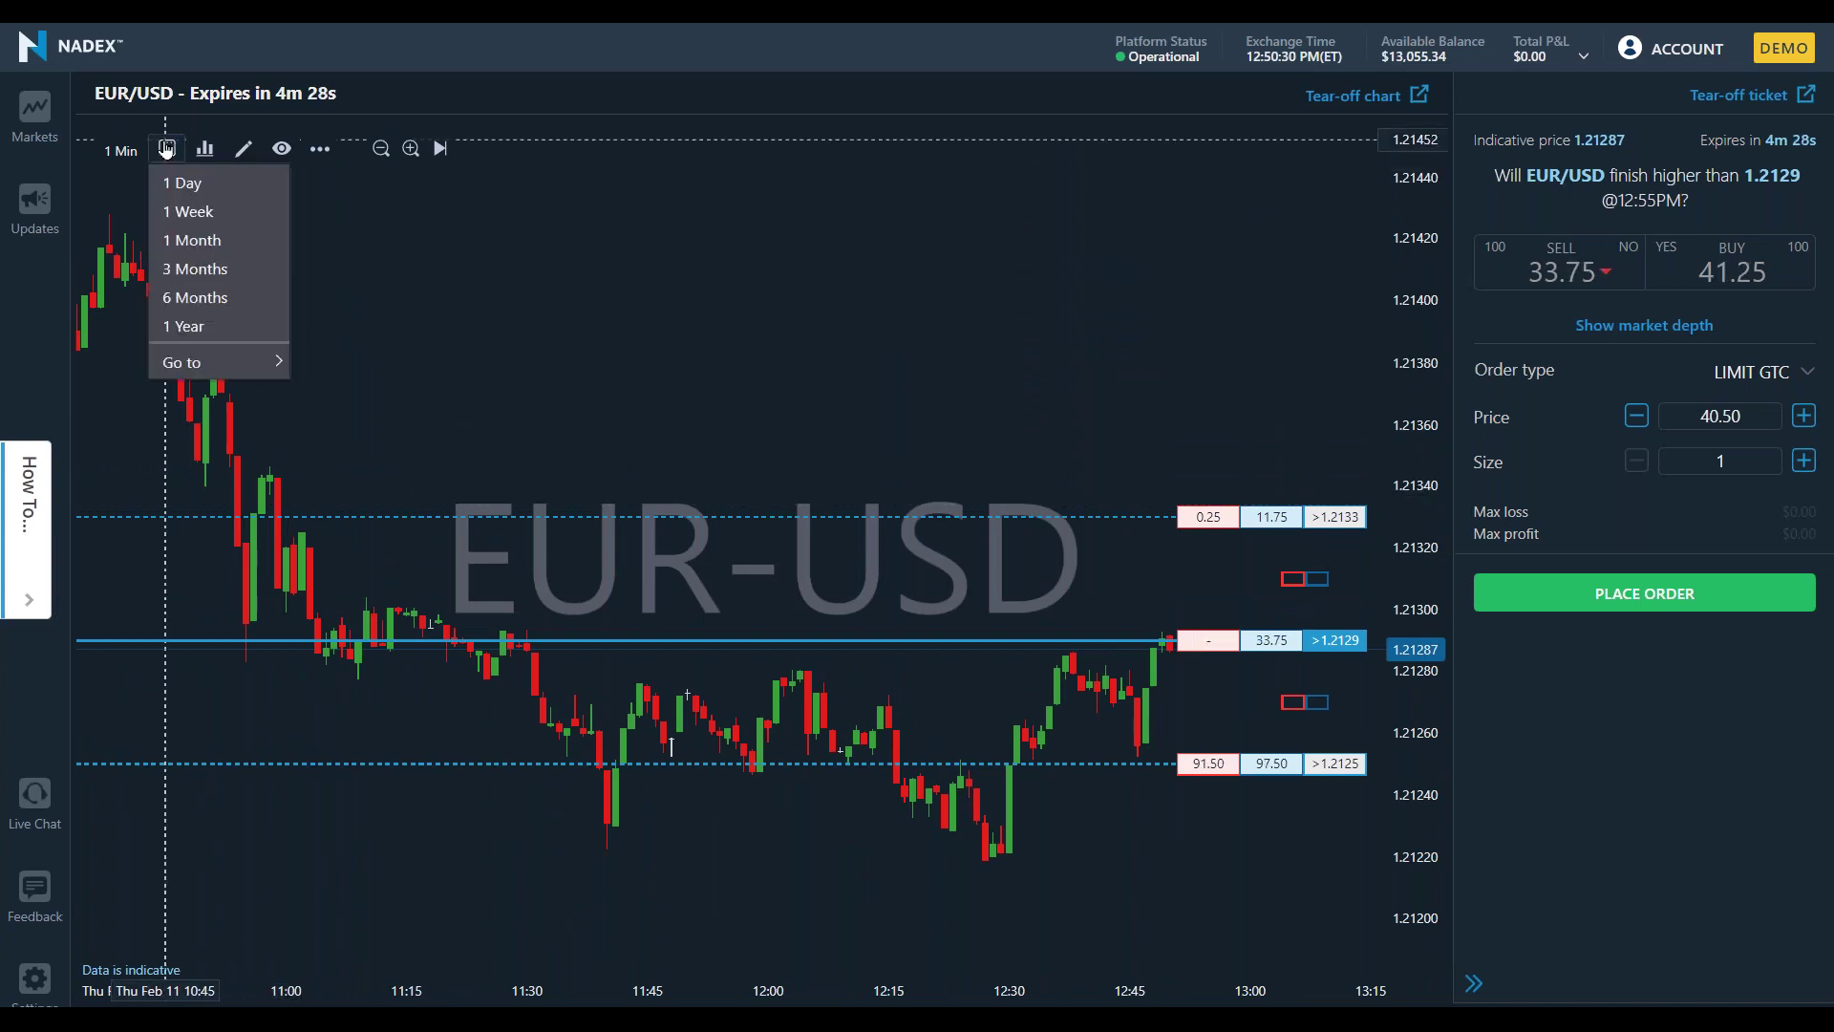
{"action": "left_click", "coordinate": [189, 194]}
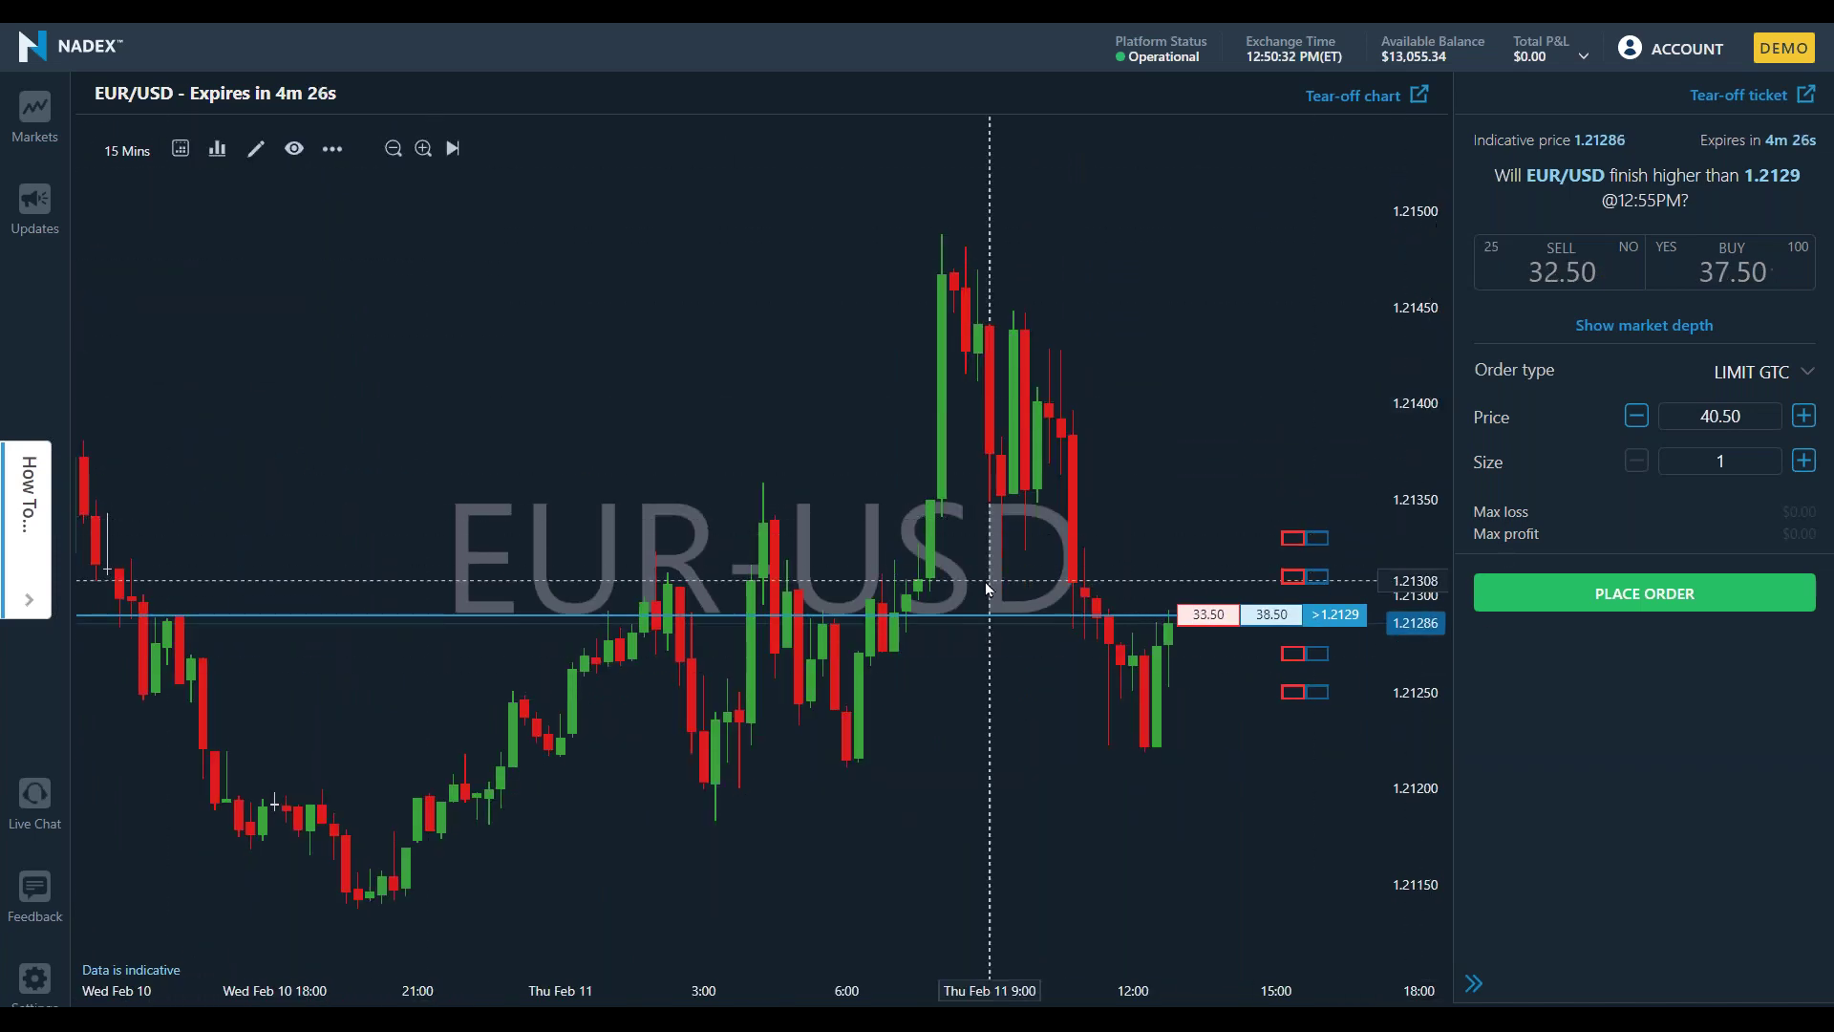
Zoom and rescale the EUR/USD chart's price and time axes to spread out the strike levels from >1.2125 to >1.2133.
{"action": "scroll", "coordinate": [986, 589], "scroll_direction": "up", "scroll_amount": 5}
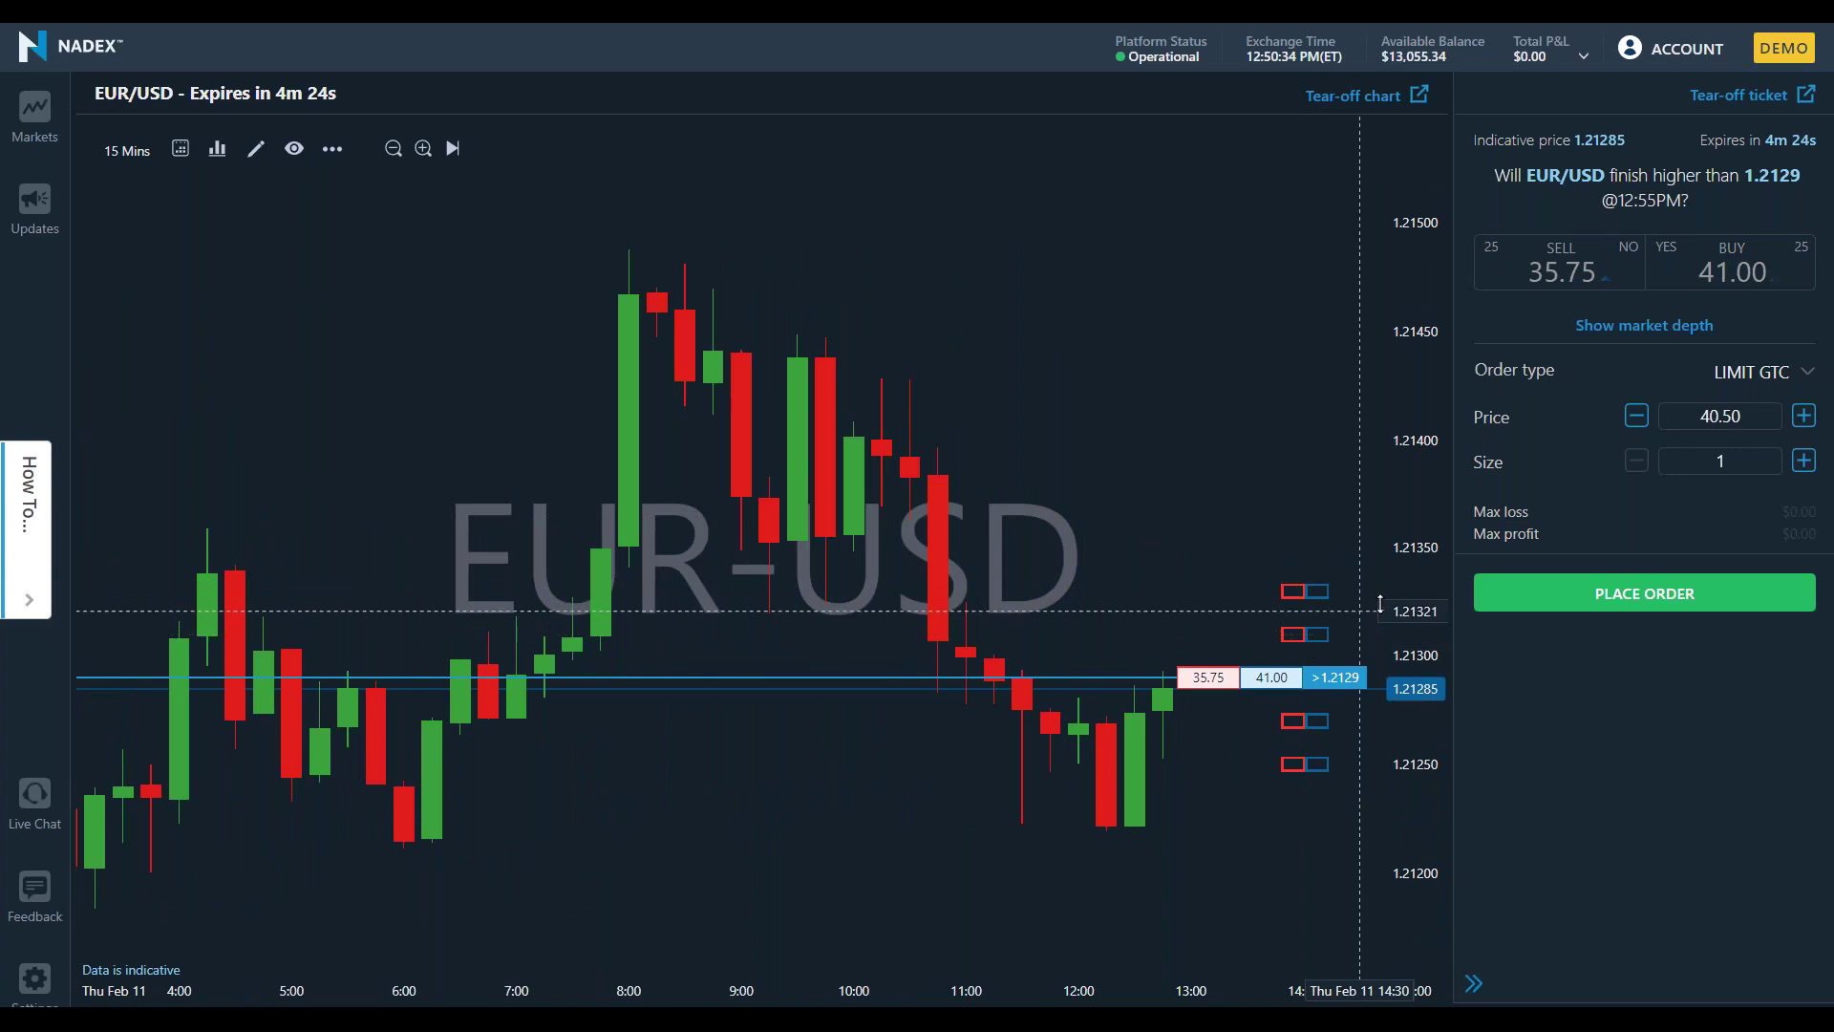
{"action": "left_click_drag", "start_coordinate": [1413, 490], "coordinate": [1413, 573]}
{"action": "left_click_drag", "start_coordinate": [1188, 569], "coordinate": [1146, 145]}
{"action": "left_click_drag", "start_coordinate": [1415, 439], "coordinate": [1415, 313]}
{"action": "left_click_drag", "start_coordinate": [788, 600], "coordinate": [688, 718]}
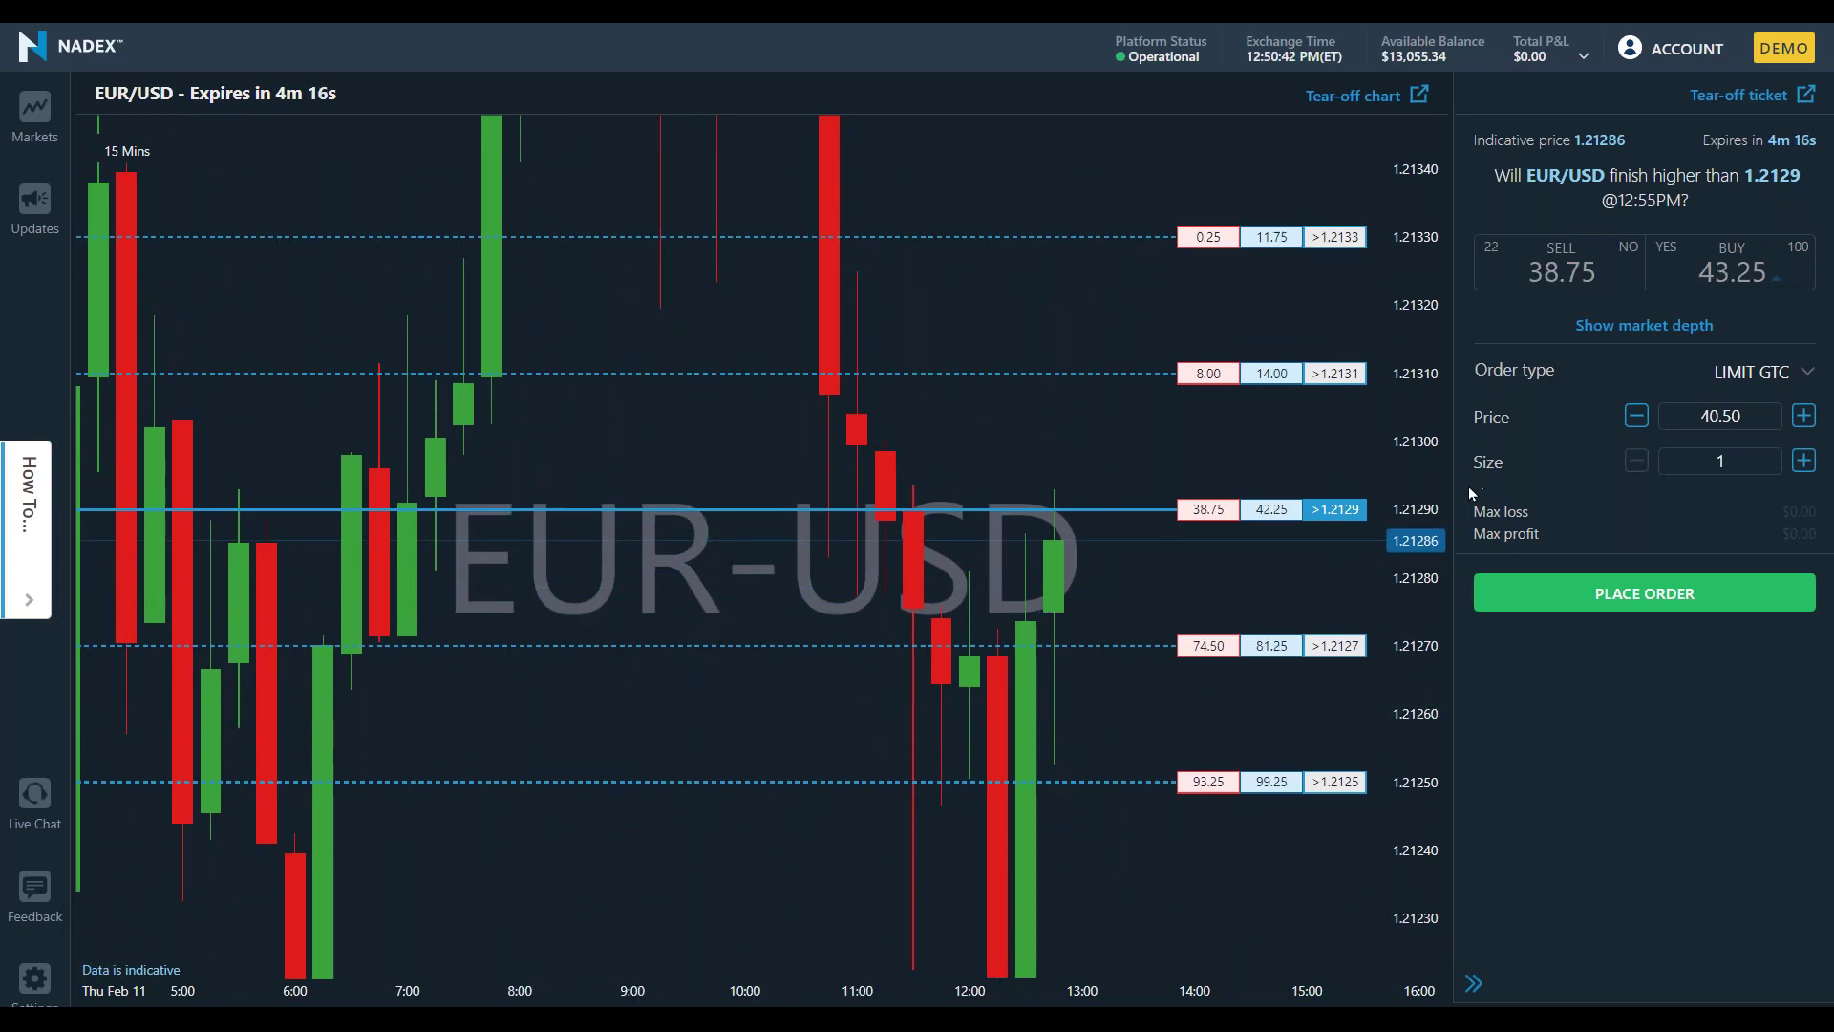
{"action": "scroll", "coordinate": [1428, 484], "scroll_direction": "up", "scroll_amount": 3}
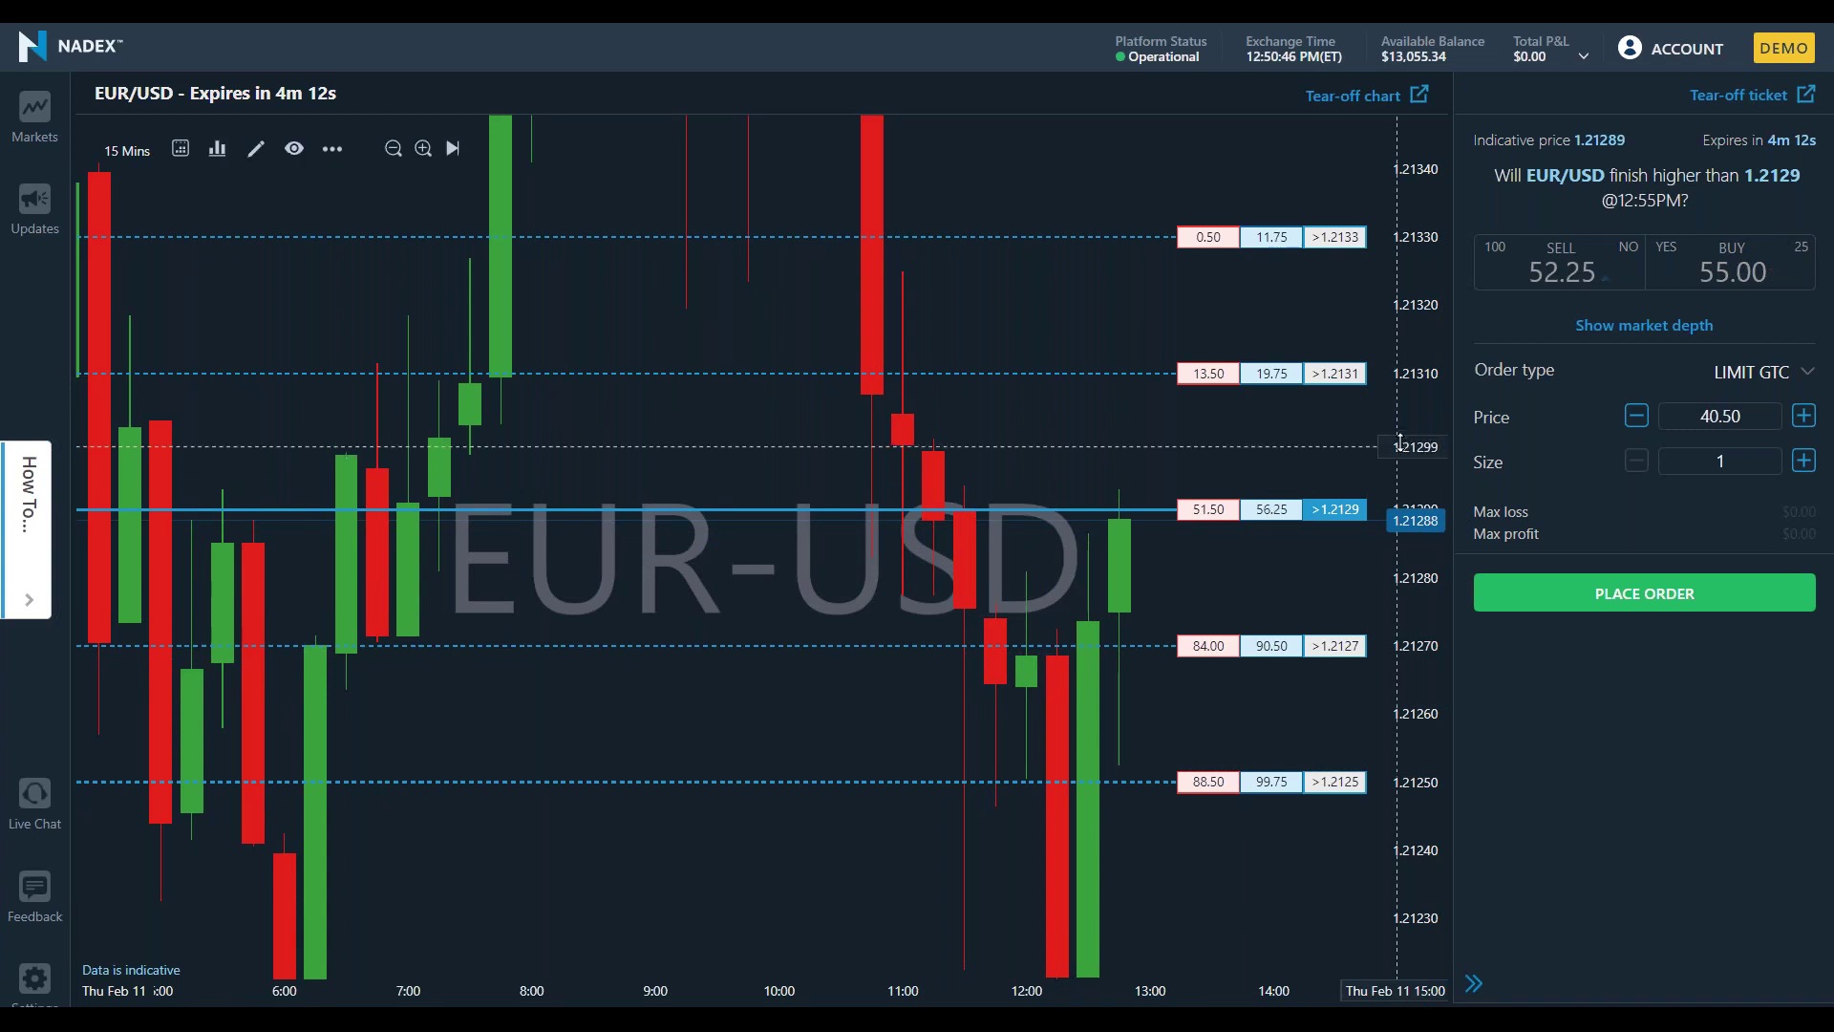
{"action": "left_click_drag", "start_coordinate": [1402, 445], "coordinate": [1402, 478]}
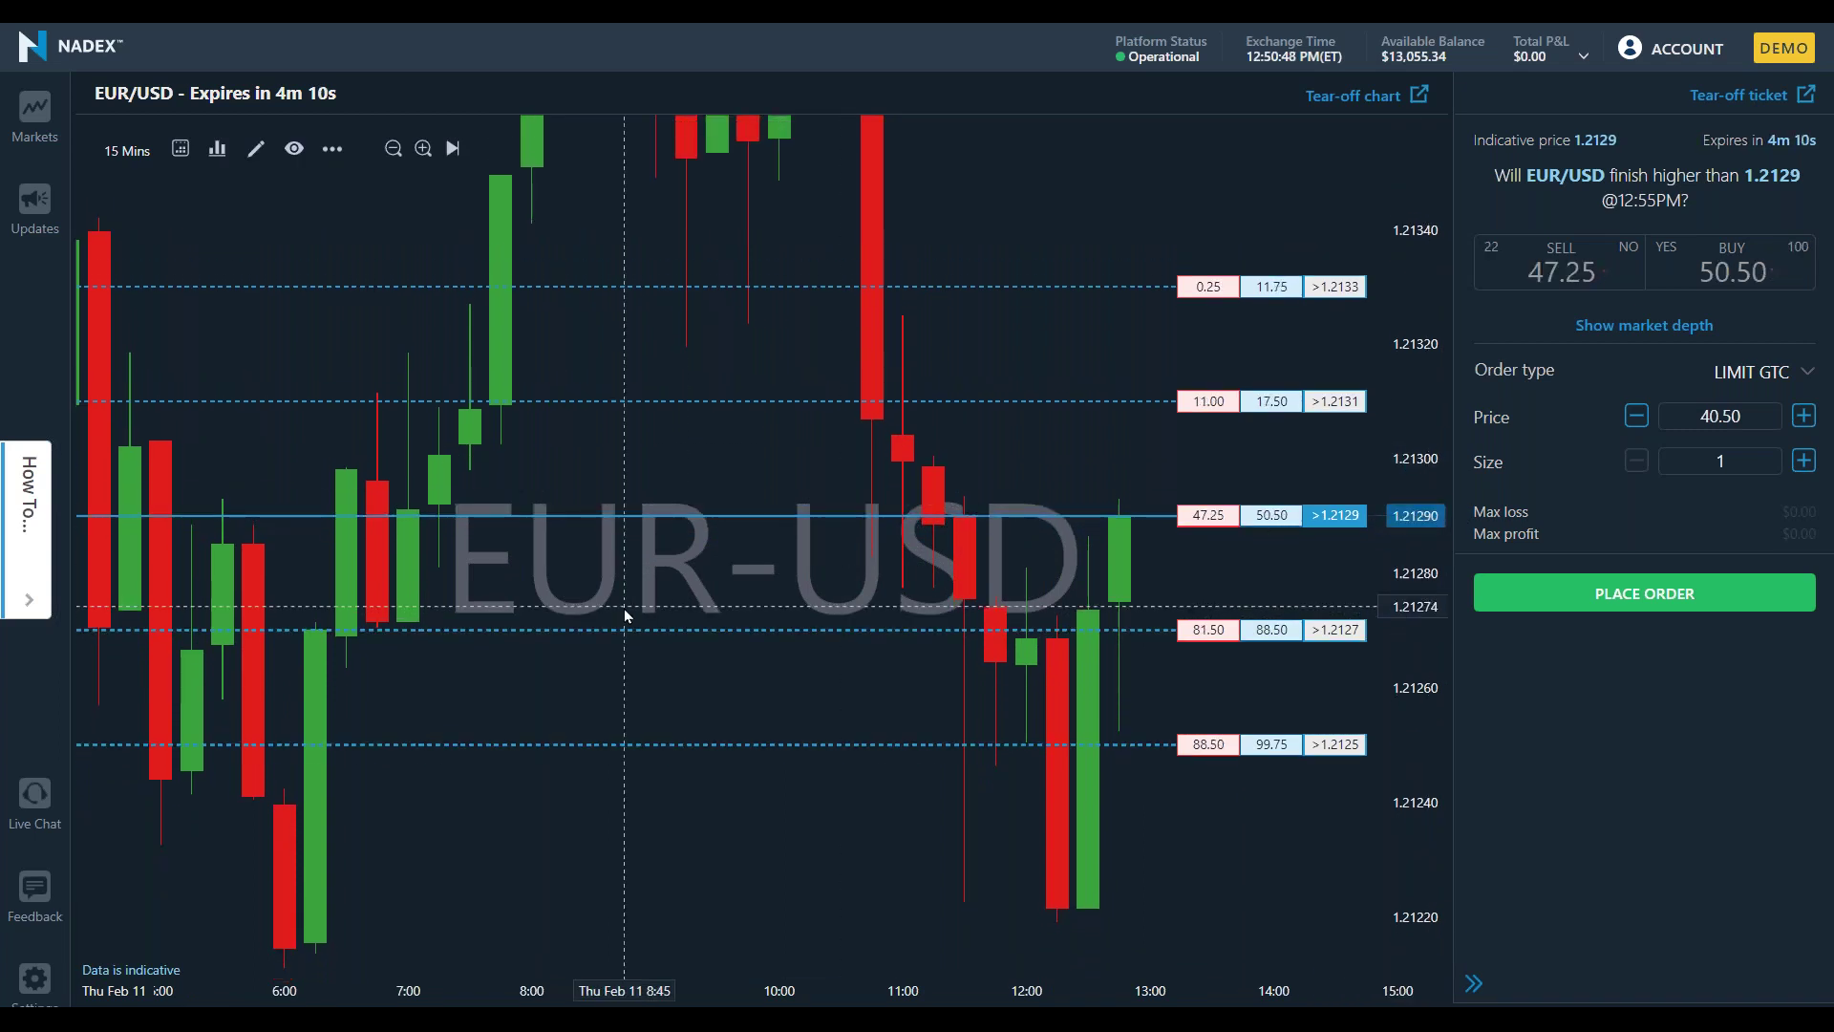
{"action": "scroll", "coordinate": [626, 617], "scroll_direction": "up", "scroll_amount": 3}
{"action": "scroll", "coordinate": [628, 625], "scroll_direction": "down", "scroll_amount": 1}
{"action": "scroll", "coordinate": [628, 624], "scroll_direction": "down", "scroll_amount": 4}
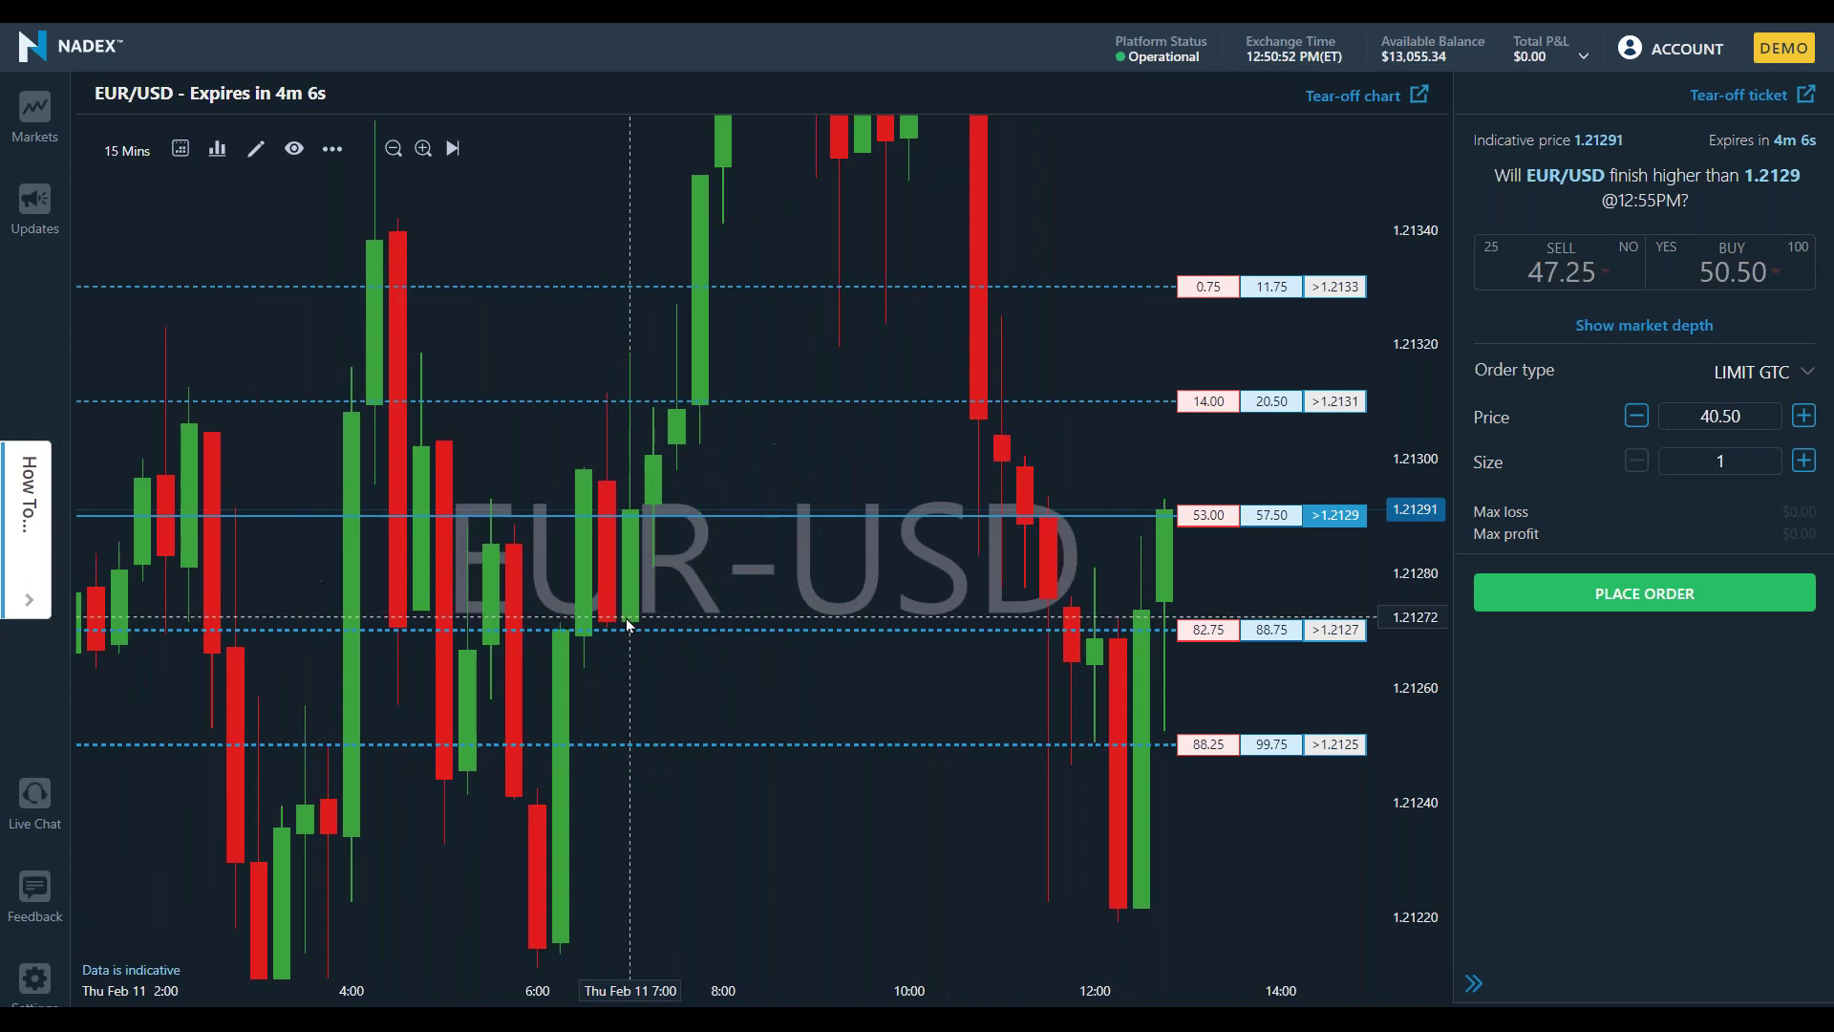
{"action": "left_click_drag", "start_coordinate": [930, 512], "coordinate": [761, 463]}
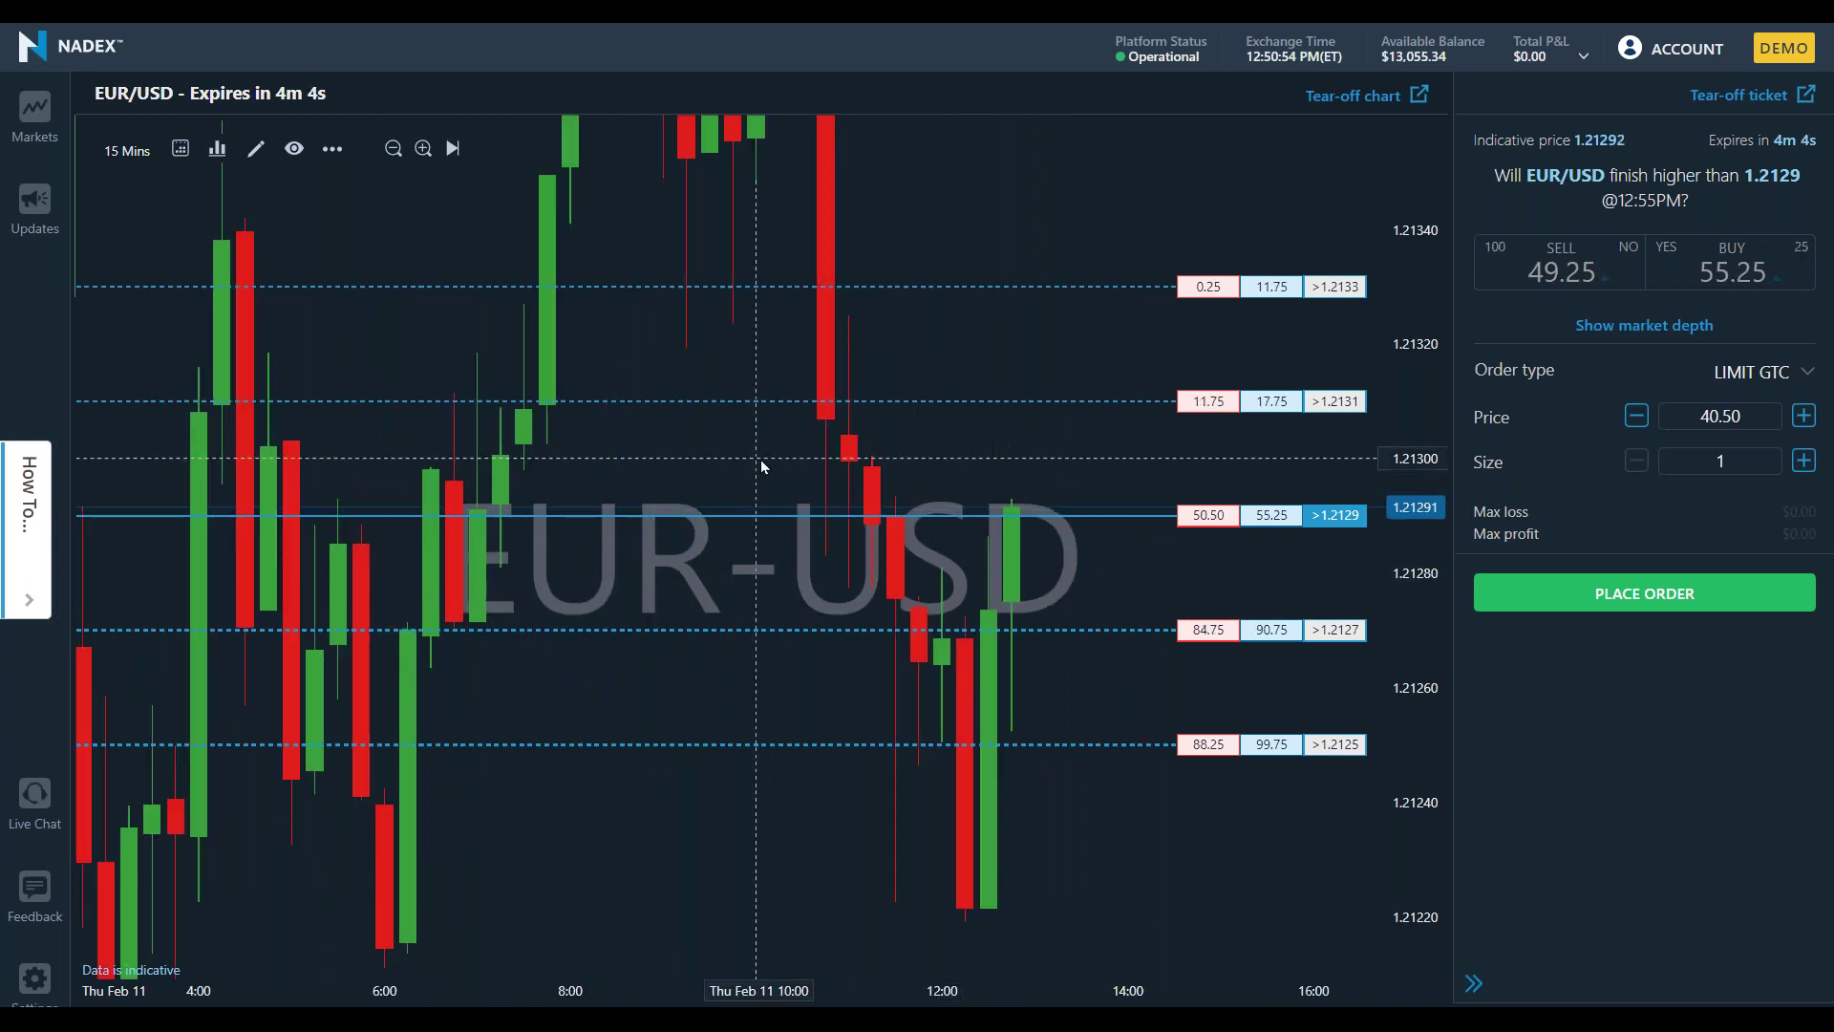
Load a buy order for the >1.2129 strike into the ticket at a price of 52.75.
{"action": "left_click", "coordinate": [1349, 527]}
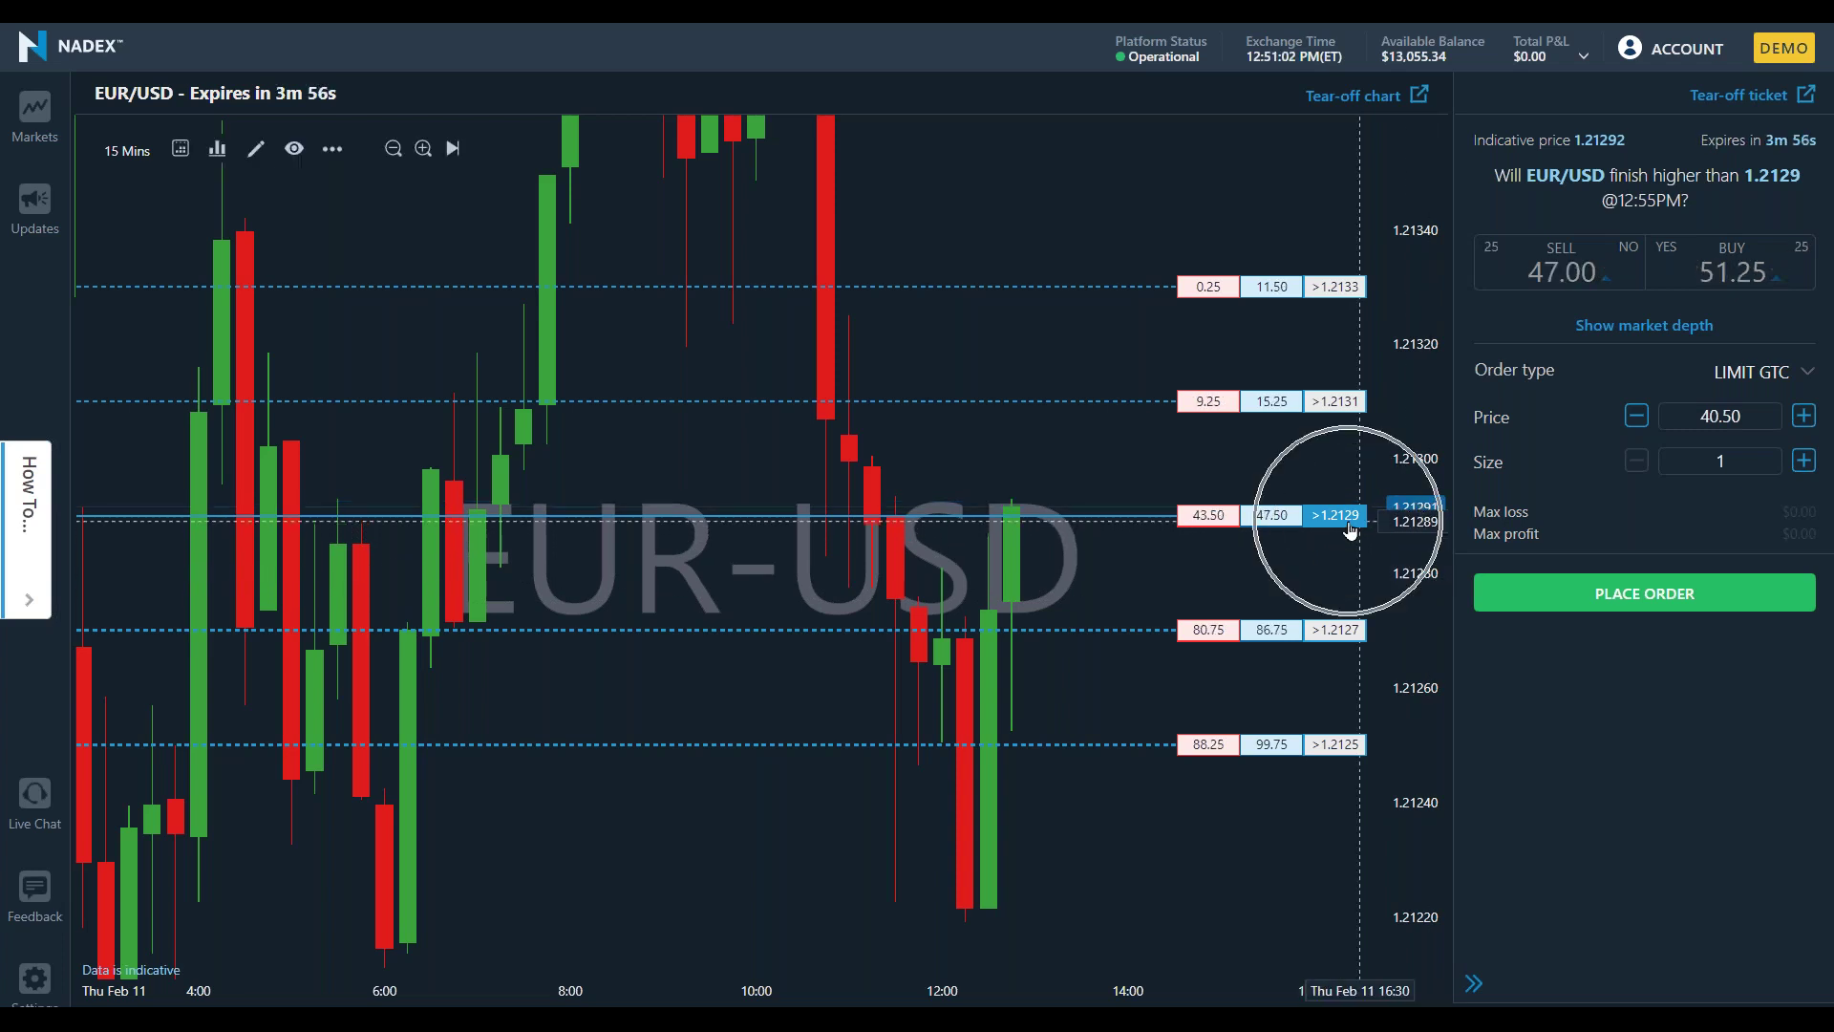
{"action": "left_click", "coordinate": [1280, 516]}
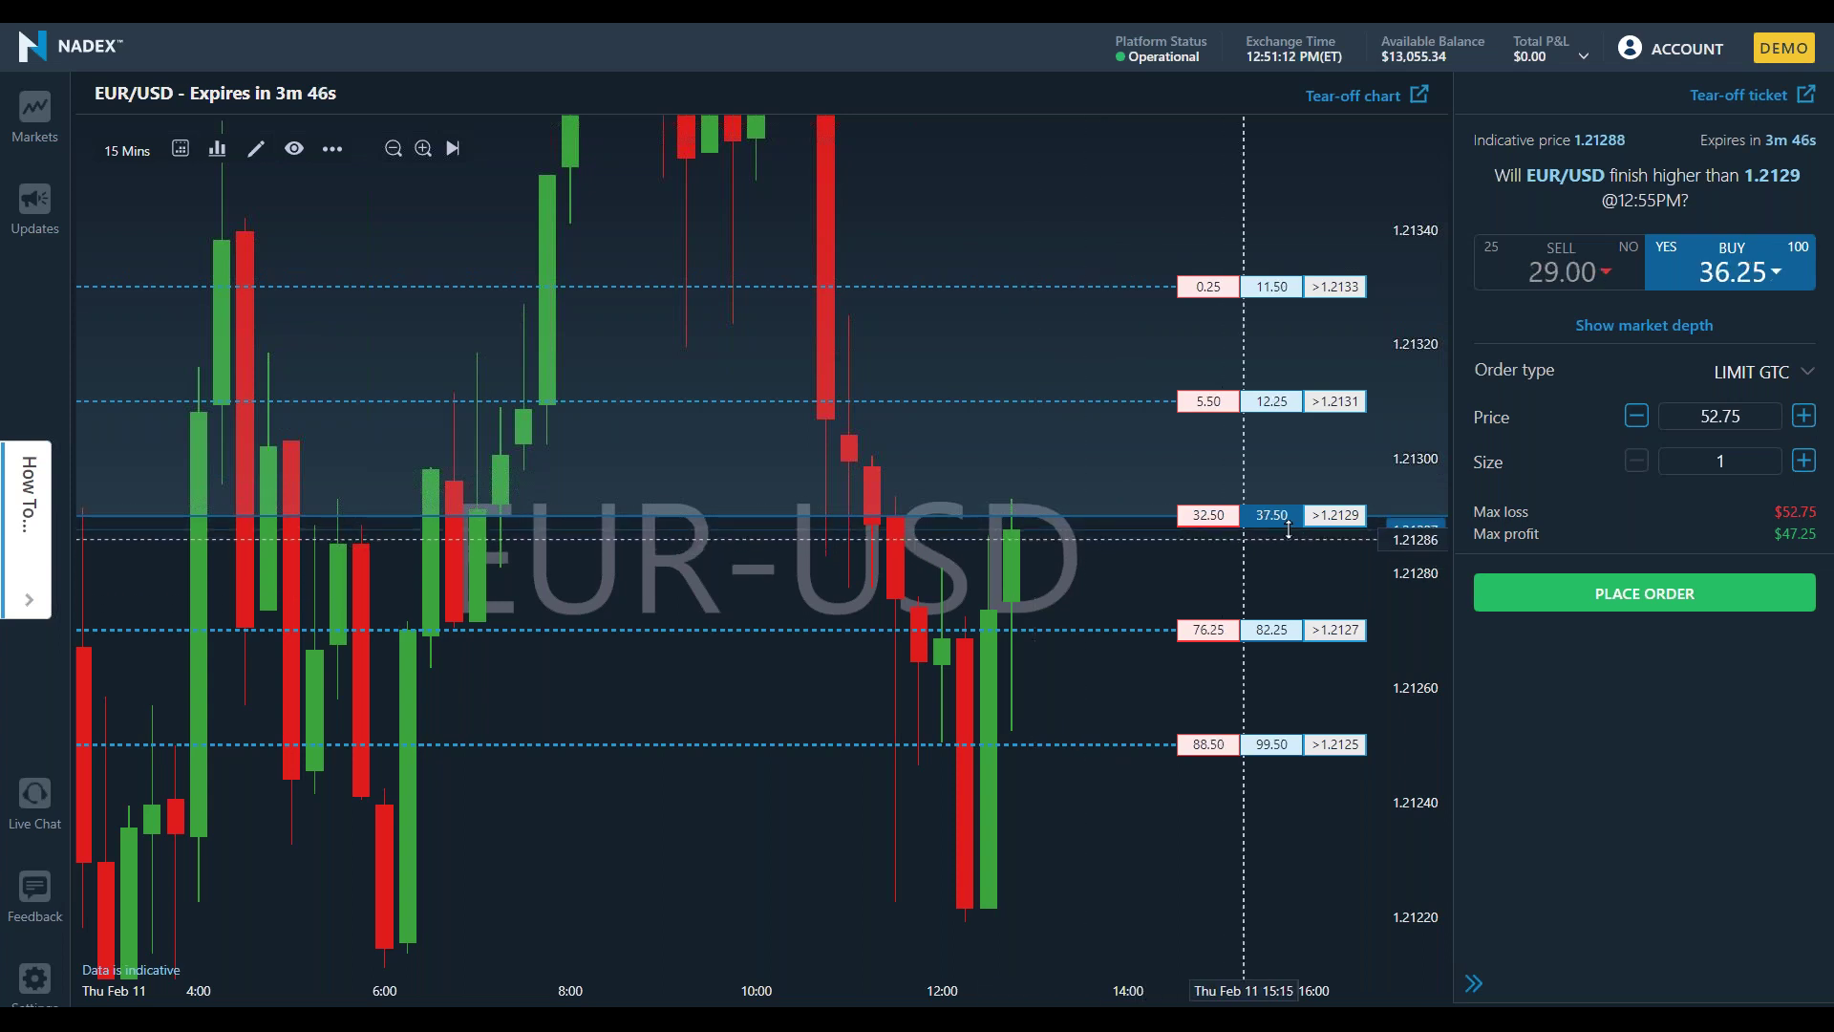
{"action": "left_click", "coordinate": [1350, 514]}
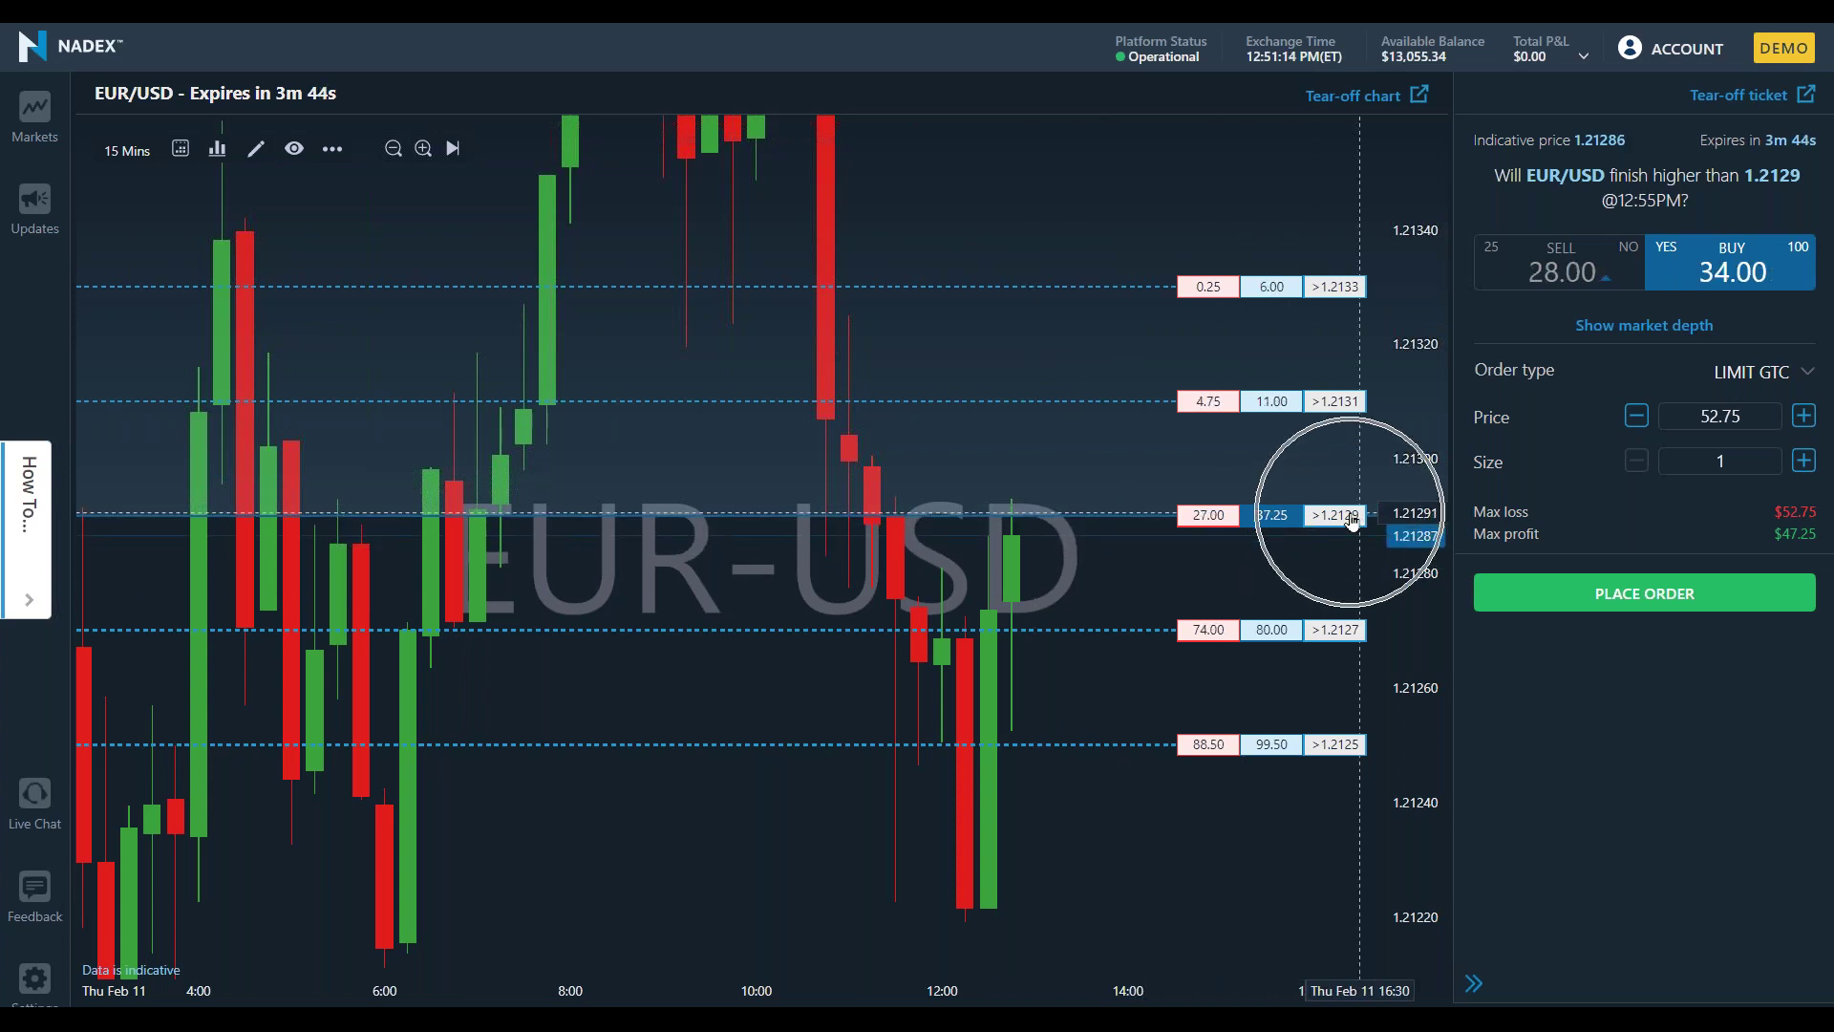
Examine the sell and buy prices of the >1.2129 and >1.2127 strikes and the contract's time to expiry.
{"action": "left_click", "coordinate": [1340, 638]}
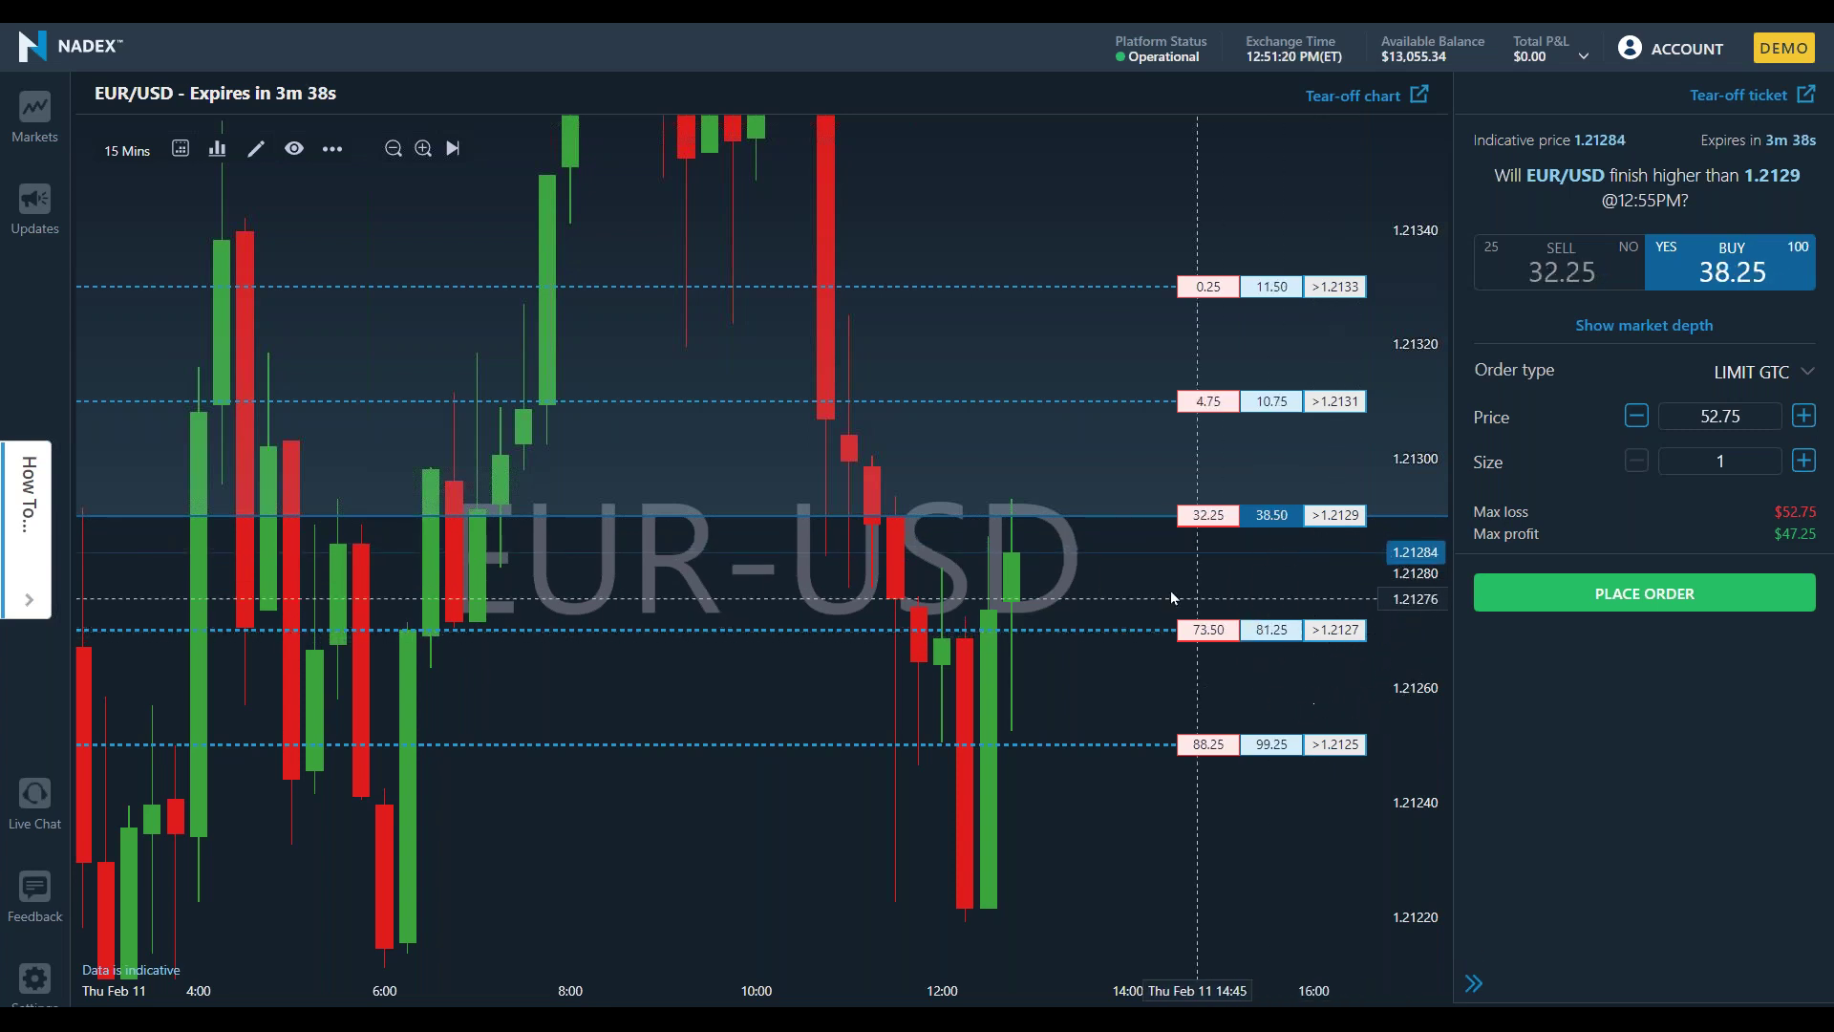
{"action": "left_click", "coordinate": [1032, 554]}
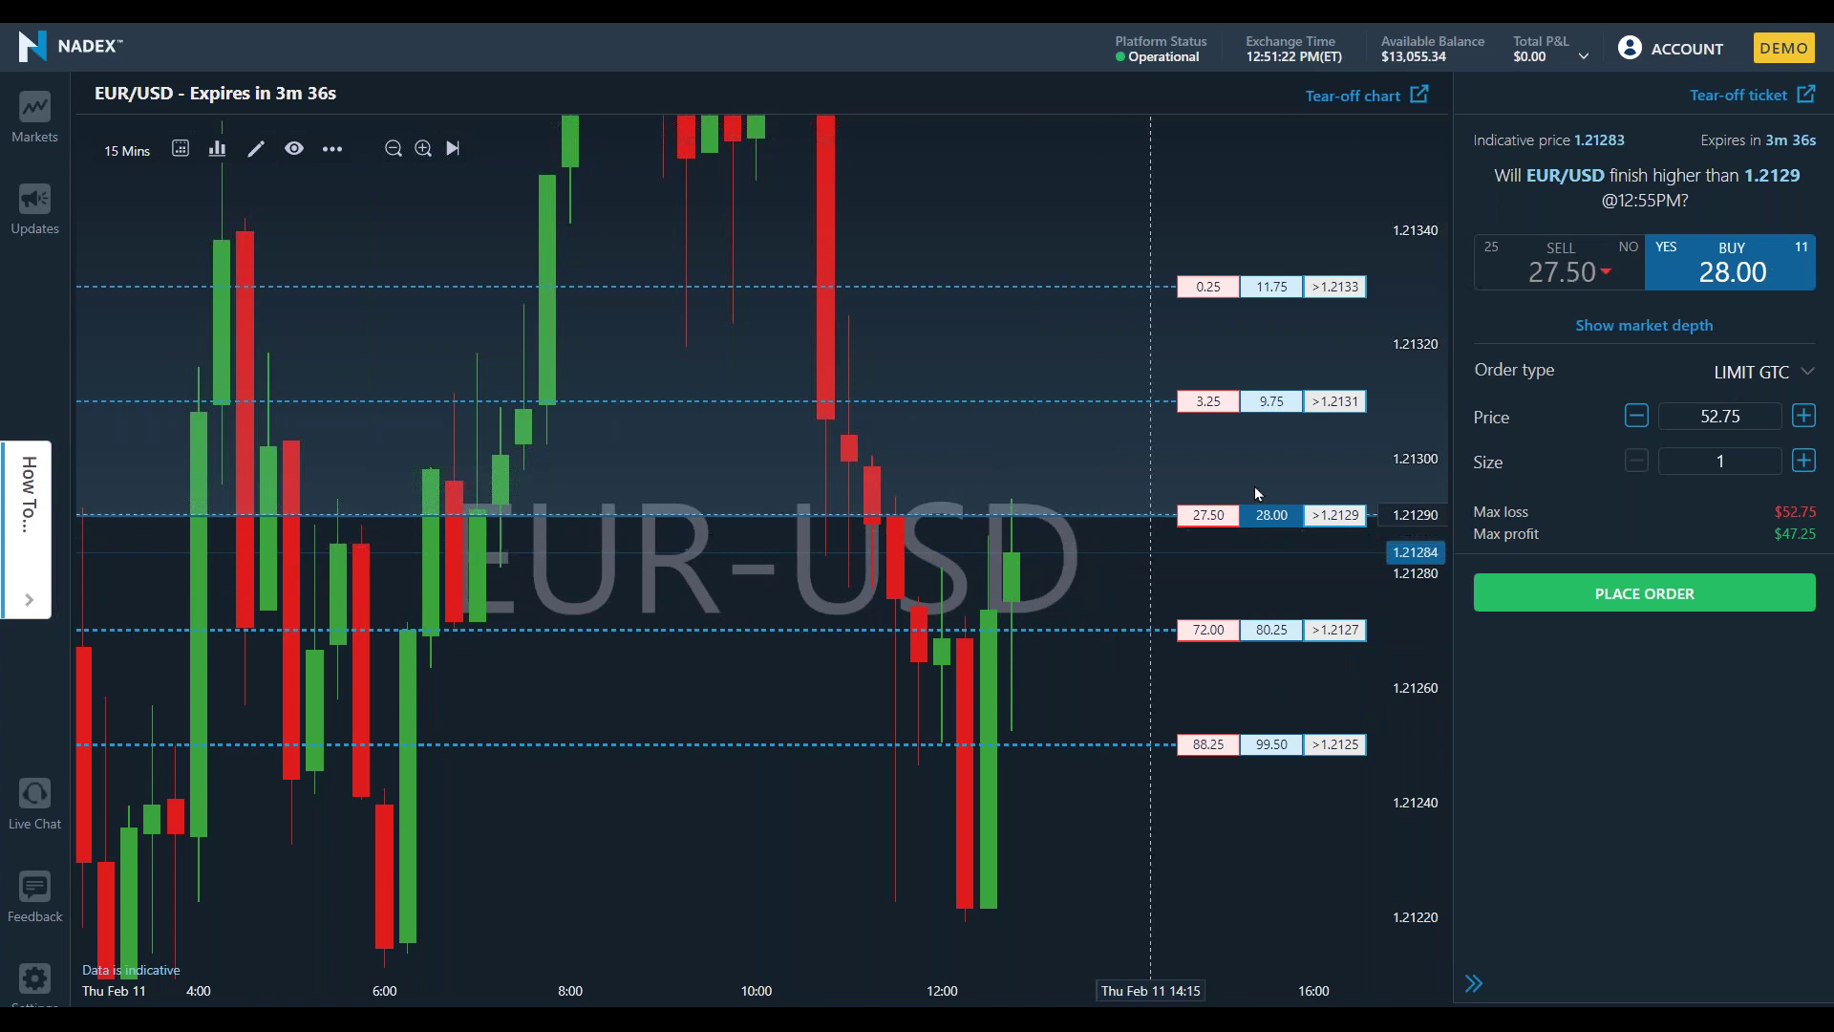
{"action": "left_click", "coordinate": [1324, 517]}
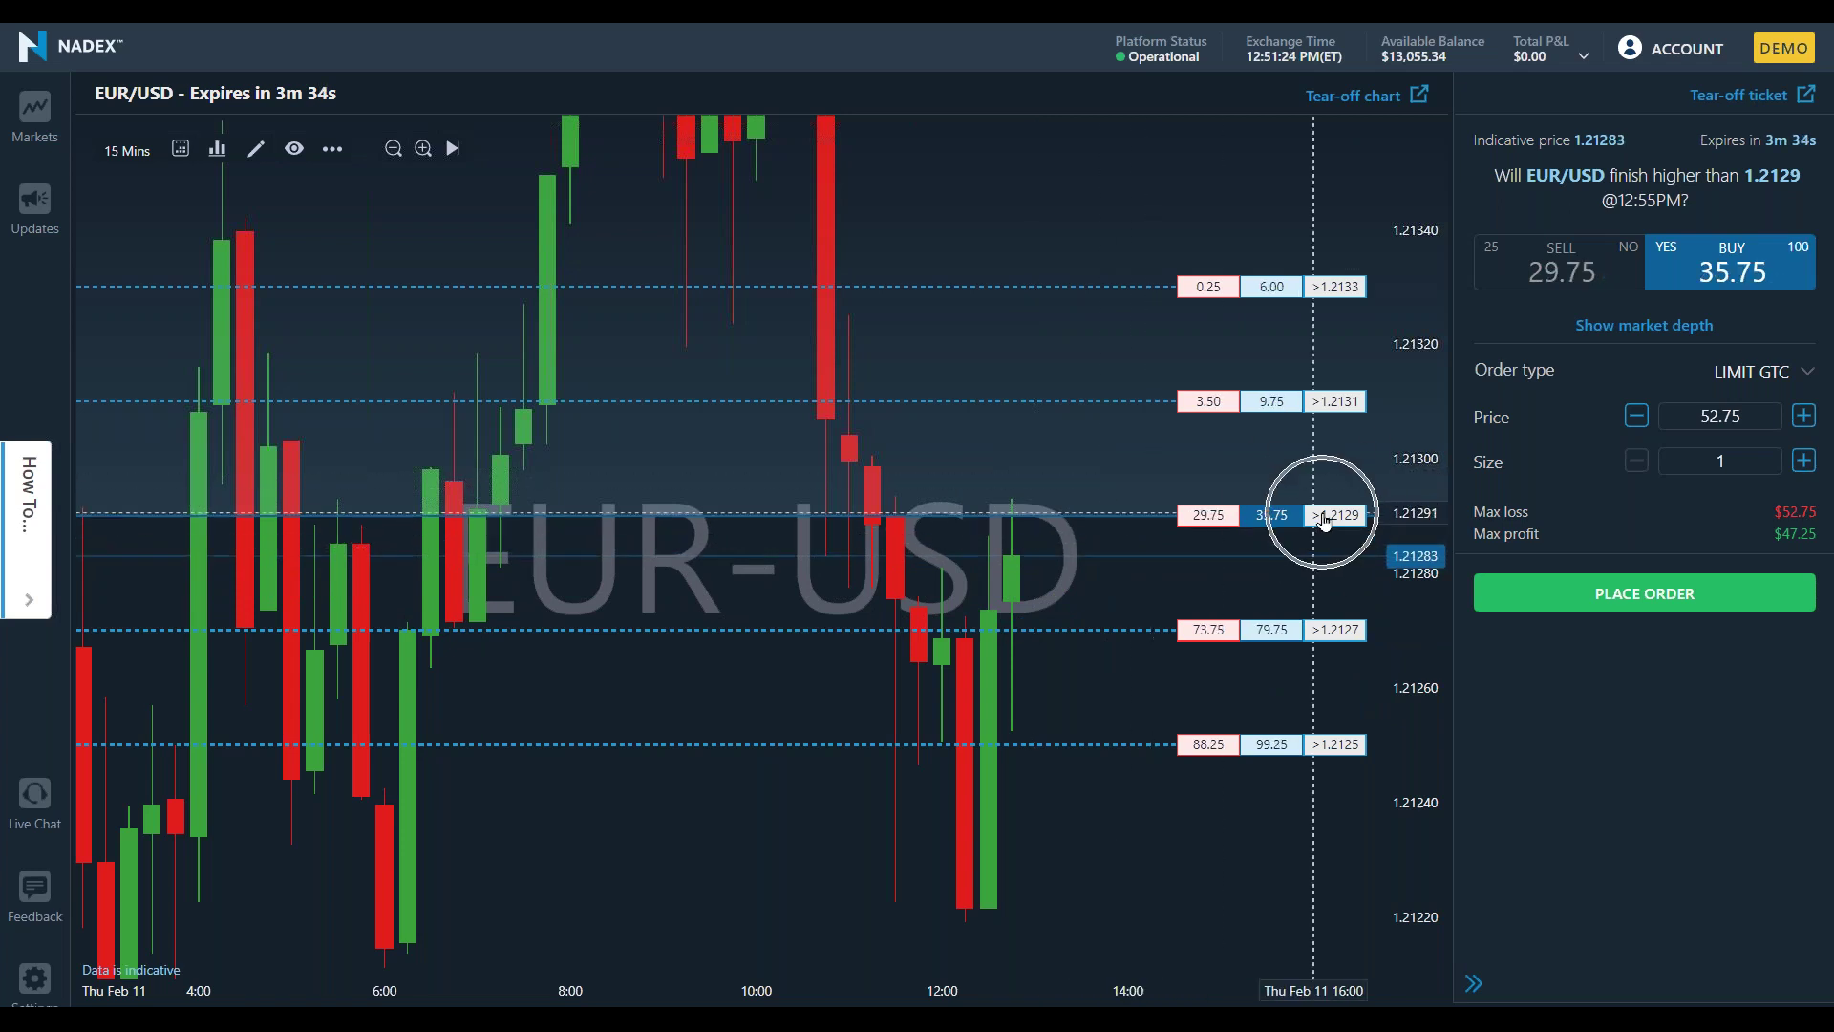
{"action": "left_click", "coordinate": [1228, 519]}
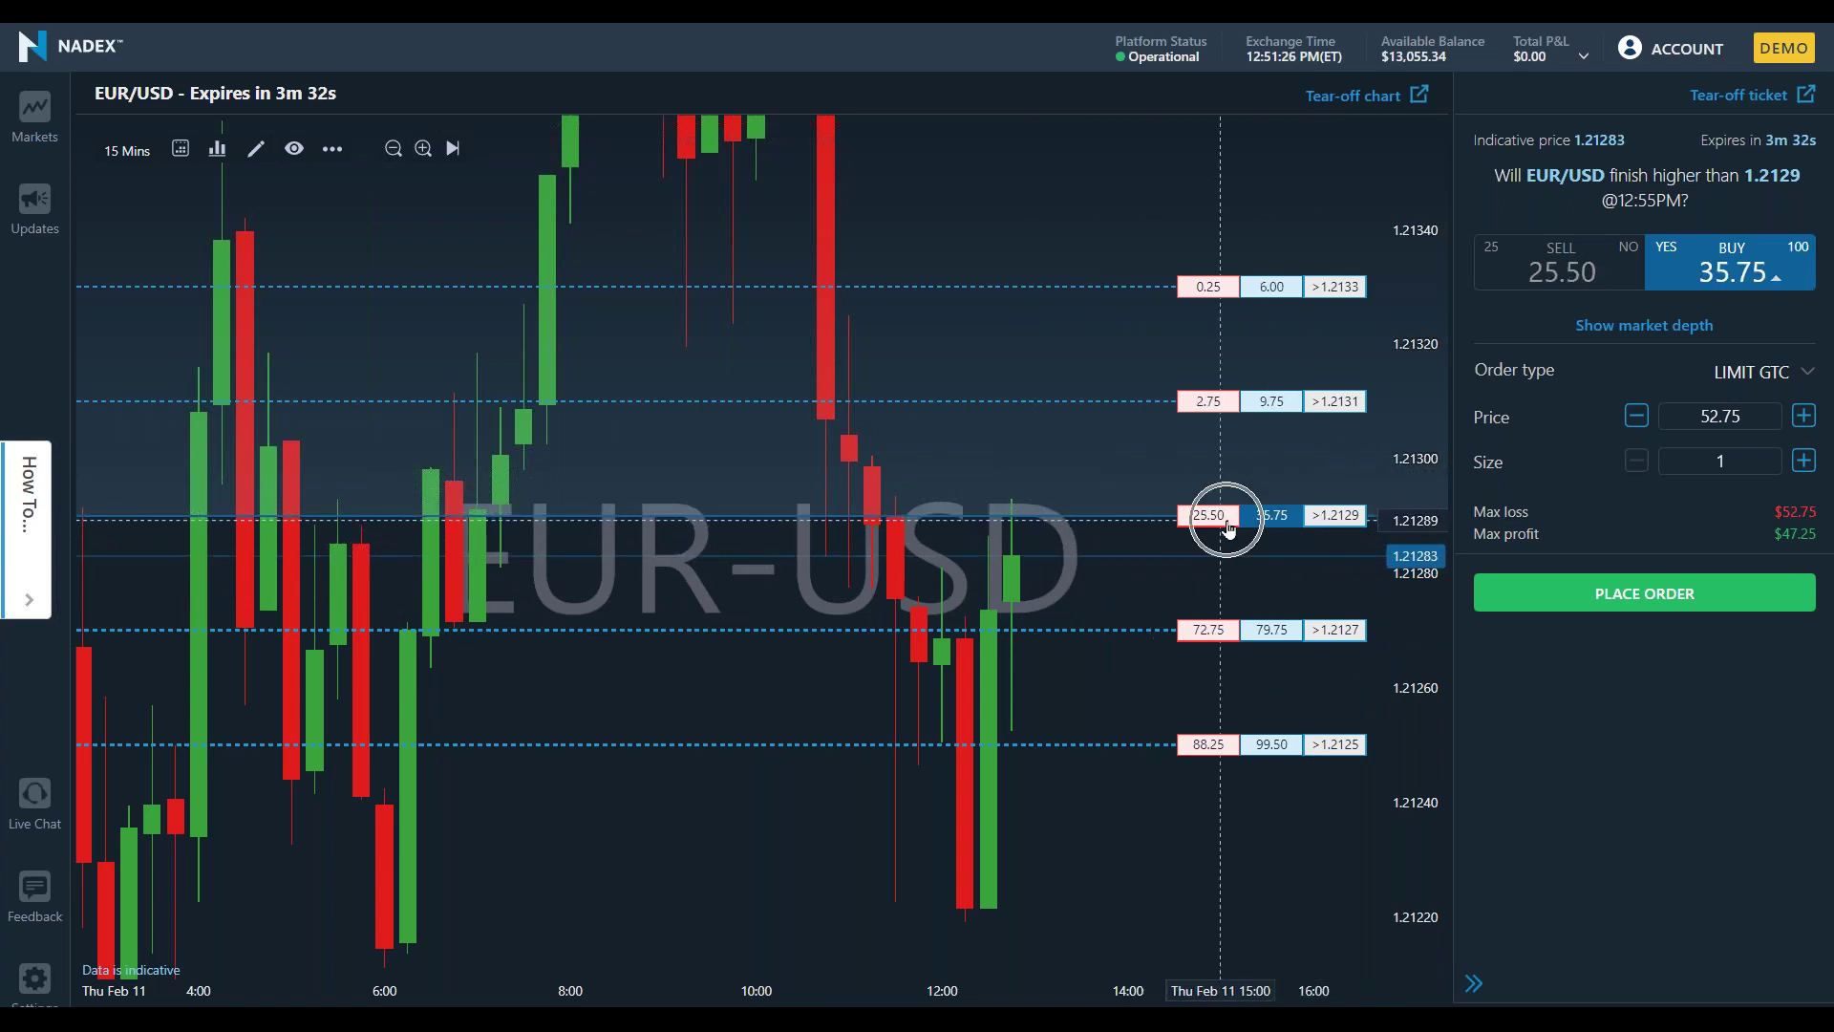
{"action": "left_click", "coordinate": [1253, 632]}
{"action": "left_click", "coordinate": [1255, 635]}
{"action": "left_click", "coordinate": [1255, 634]}
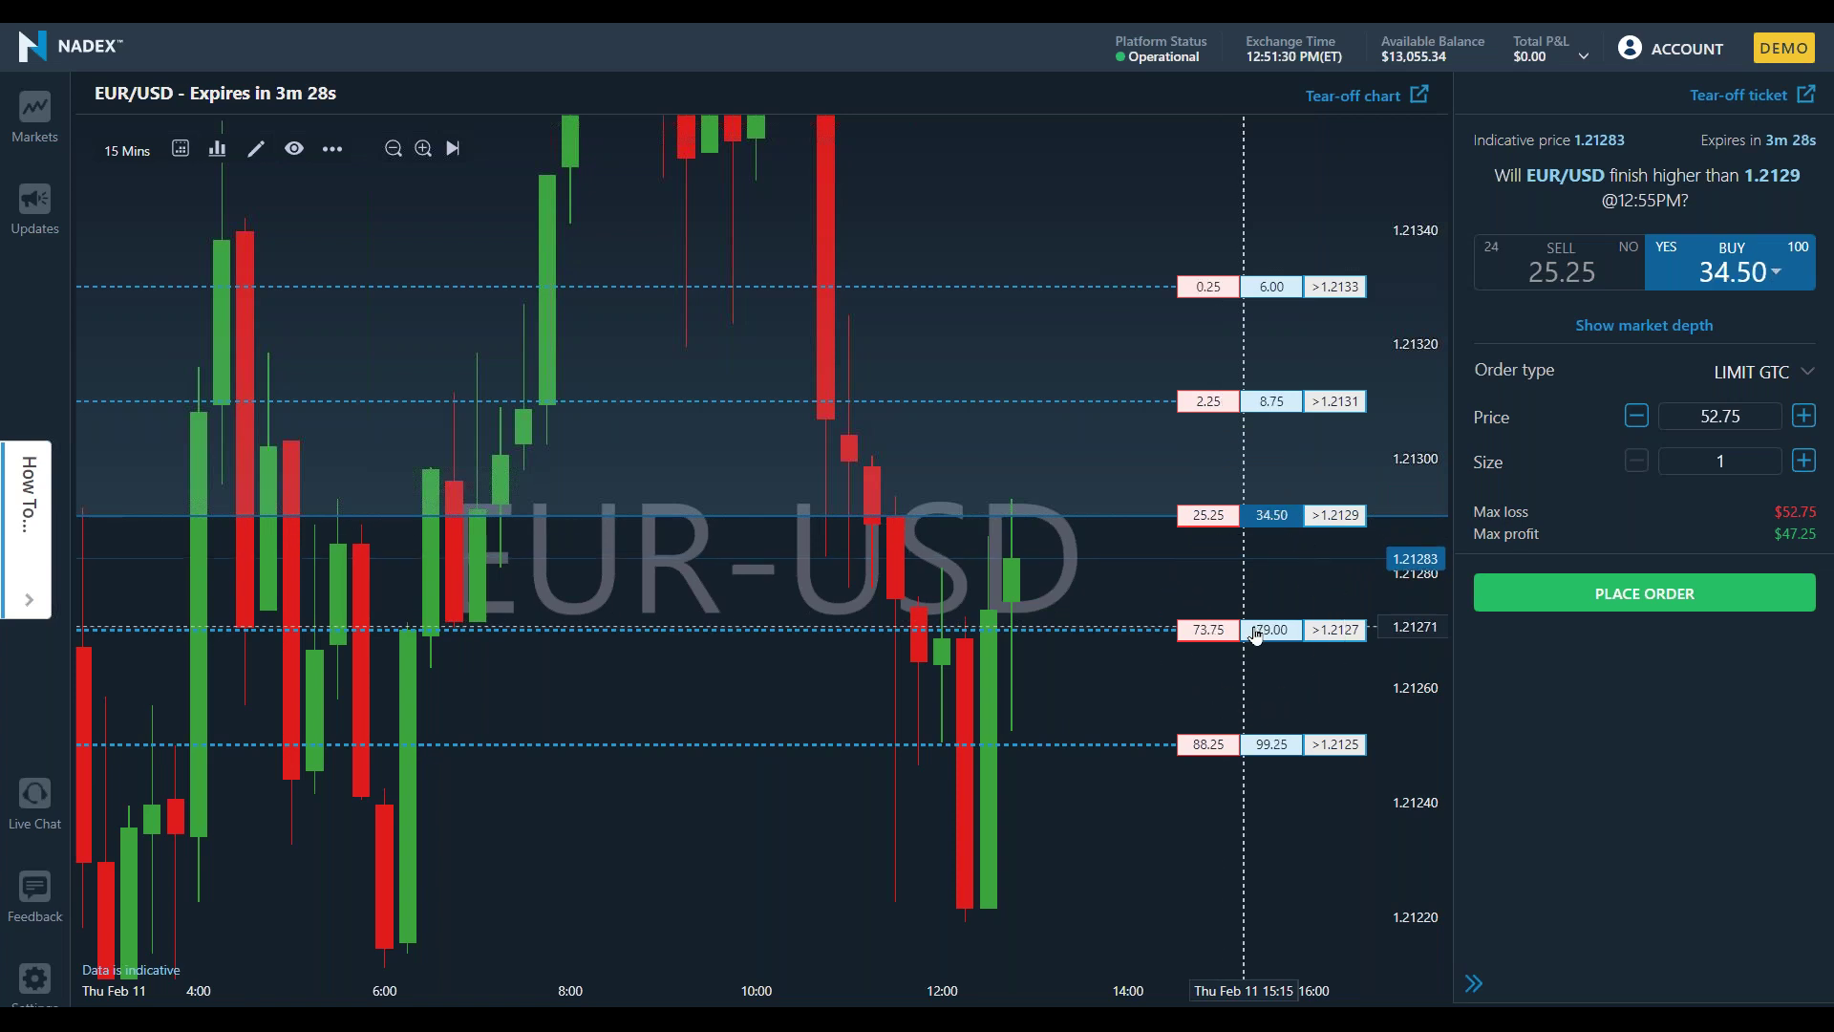
{"action": "left_click", "coordinate": [1255, 635]}
{"action": "left_click", "coordinate": [1255, 634]}
{"action": "left_click", "coordinate": [1255, 635]}
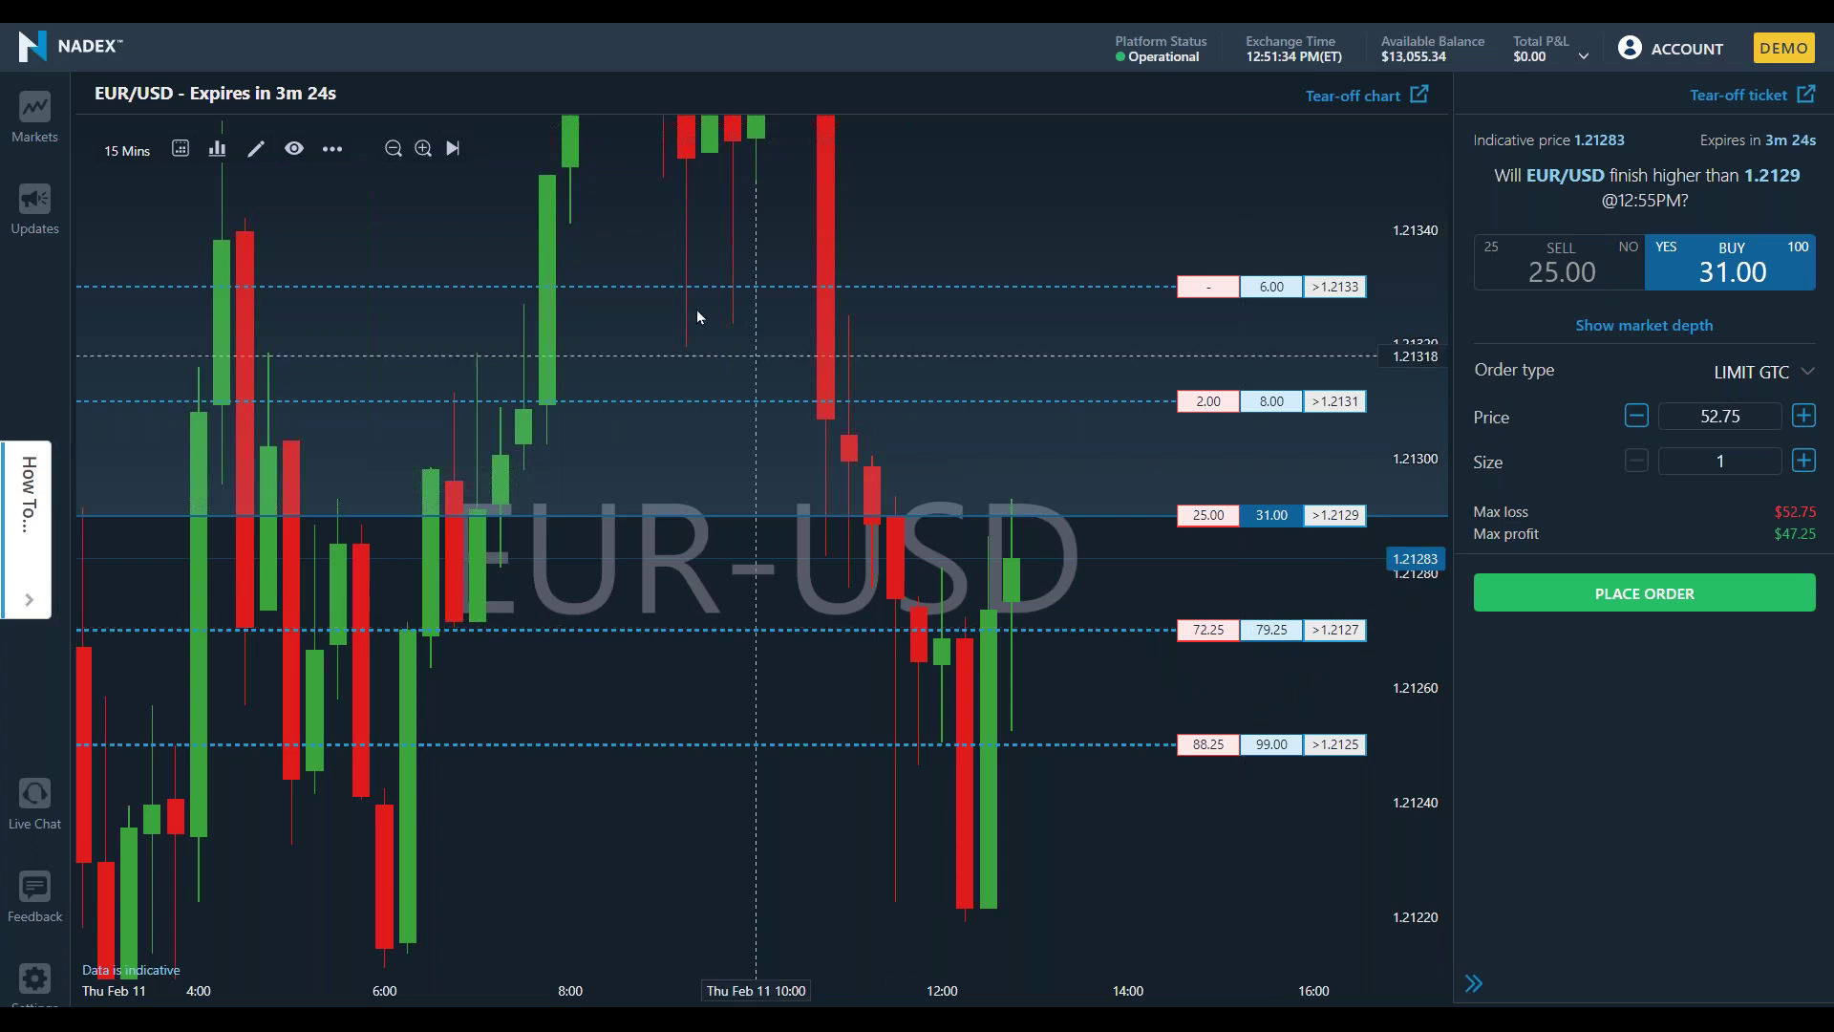
{"action": "left_click", "coordinate": [346, 93]}
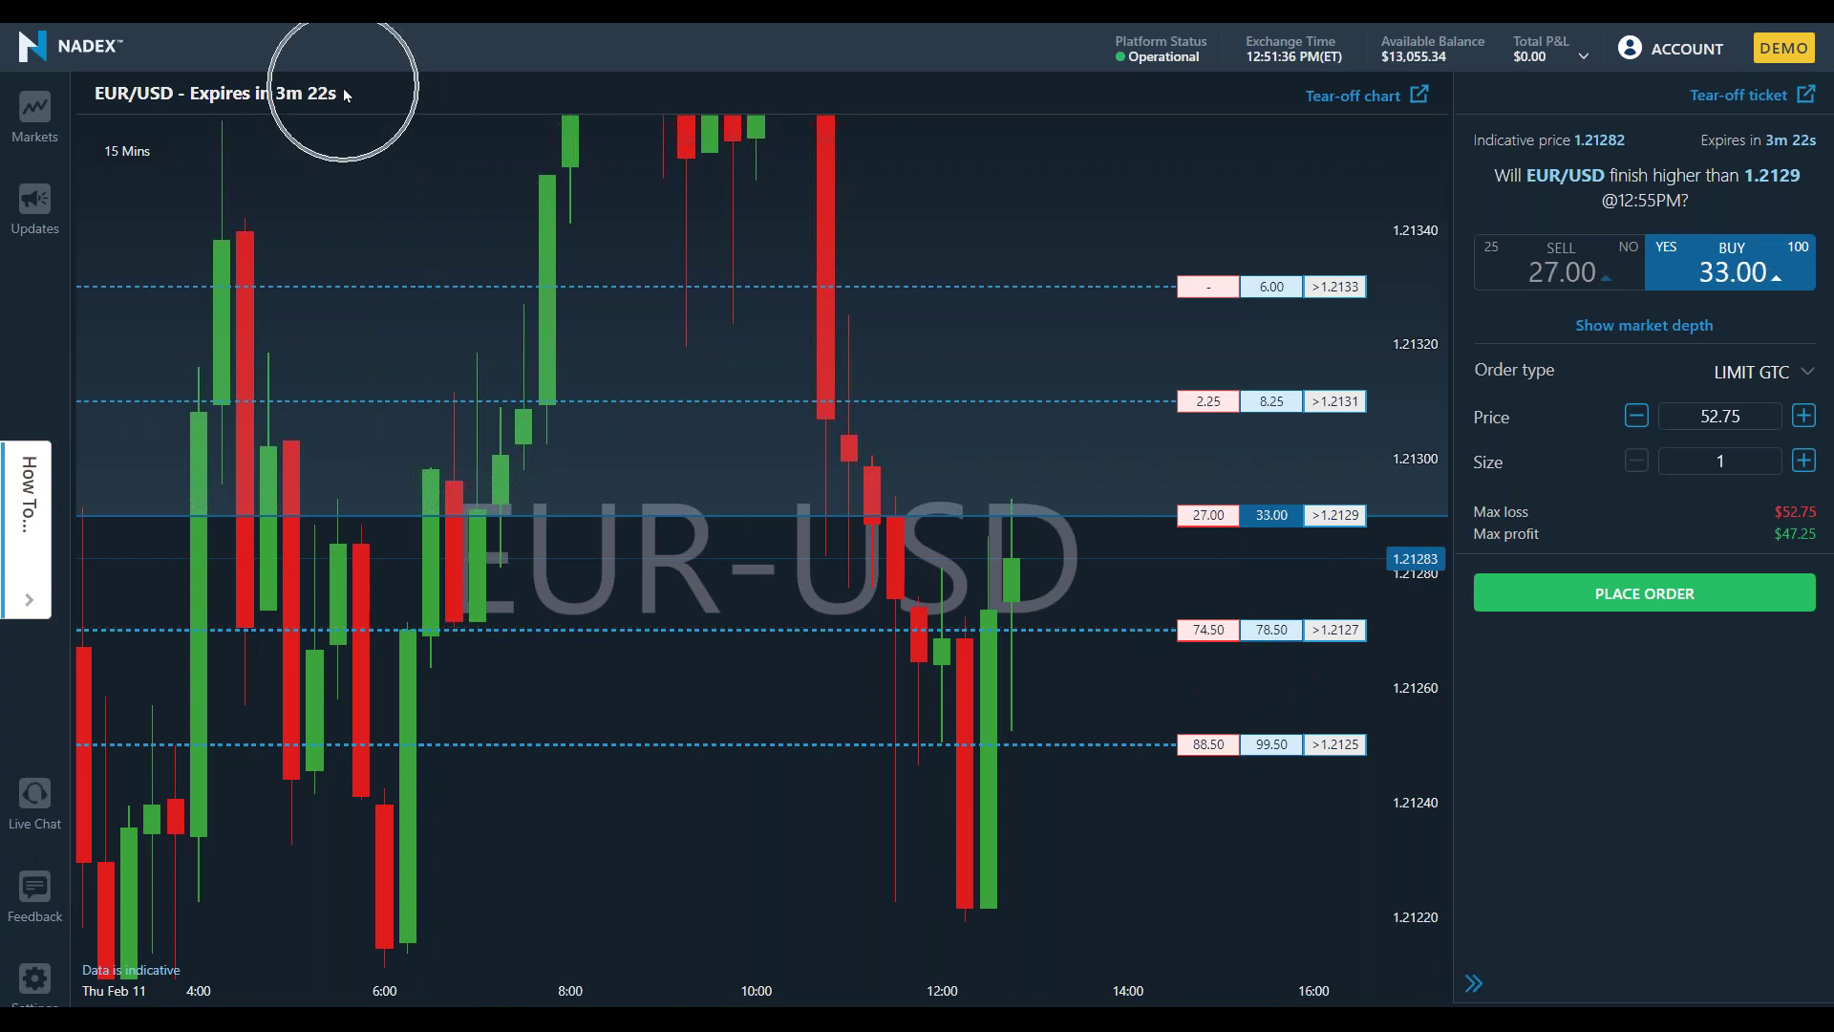
Place a limit order to buy one EUR/USD >1.2129 contract at 36.00 and collapse the positions list.
{"action": "left_click", "coordinate": [1282, 521]}
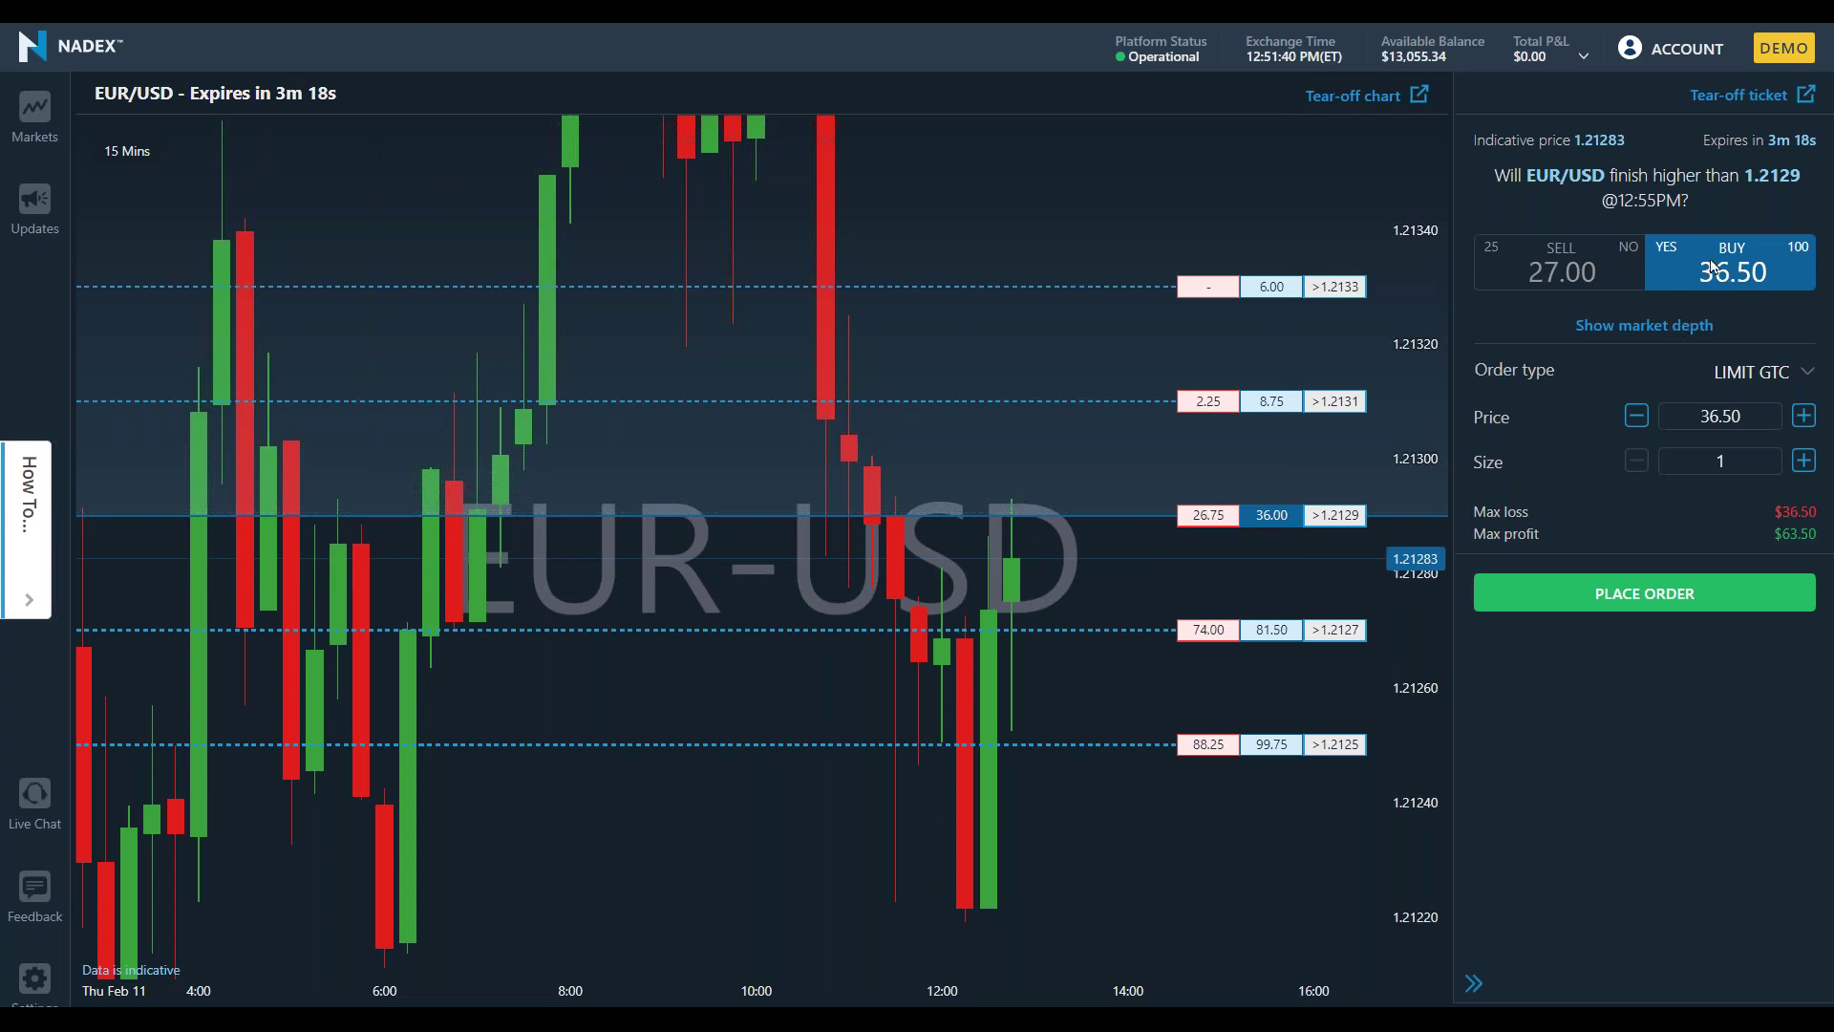
{"action": "left_click", "coordinate": [1648, 589]}
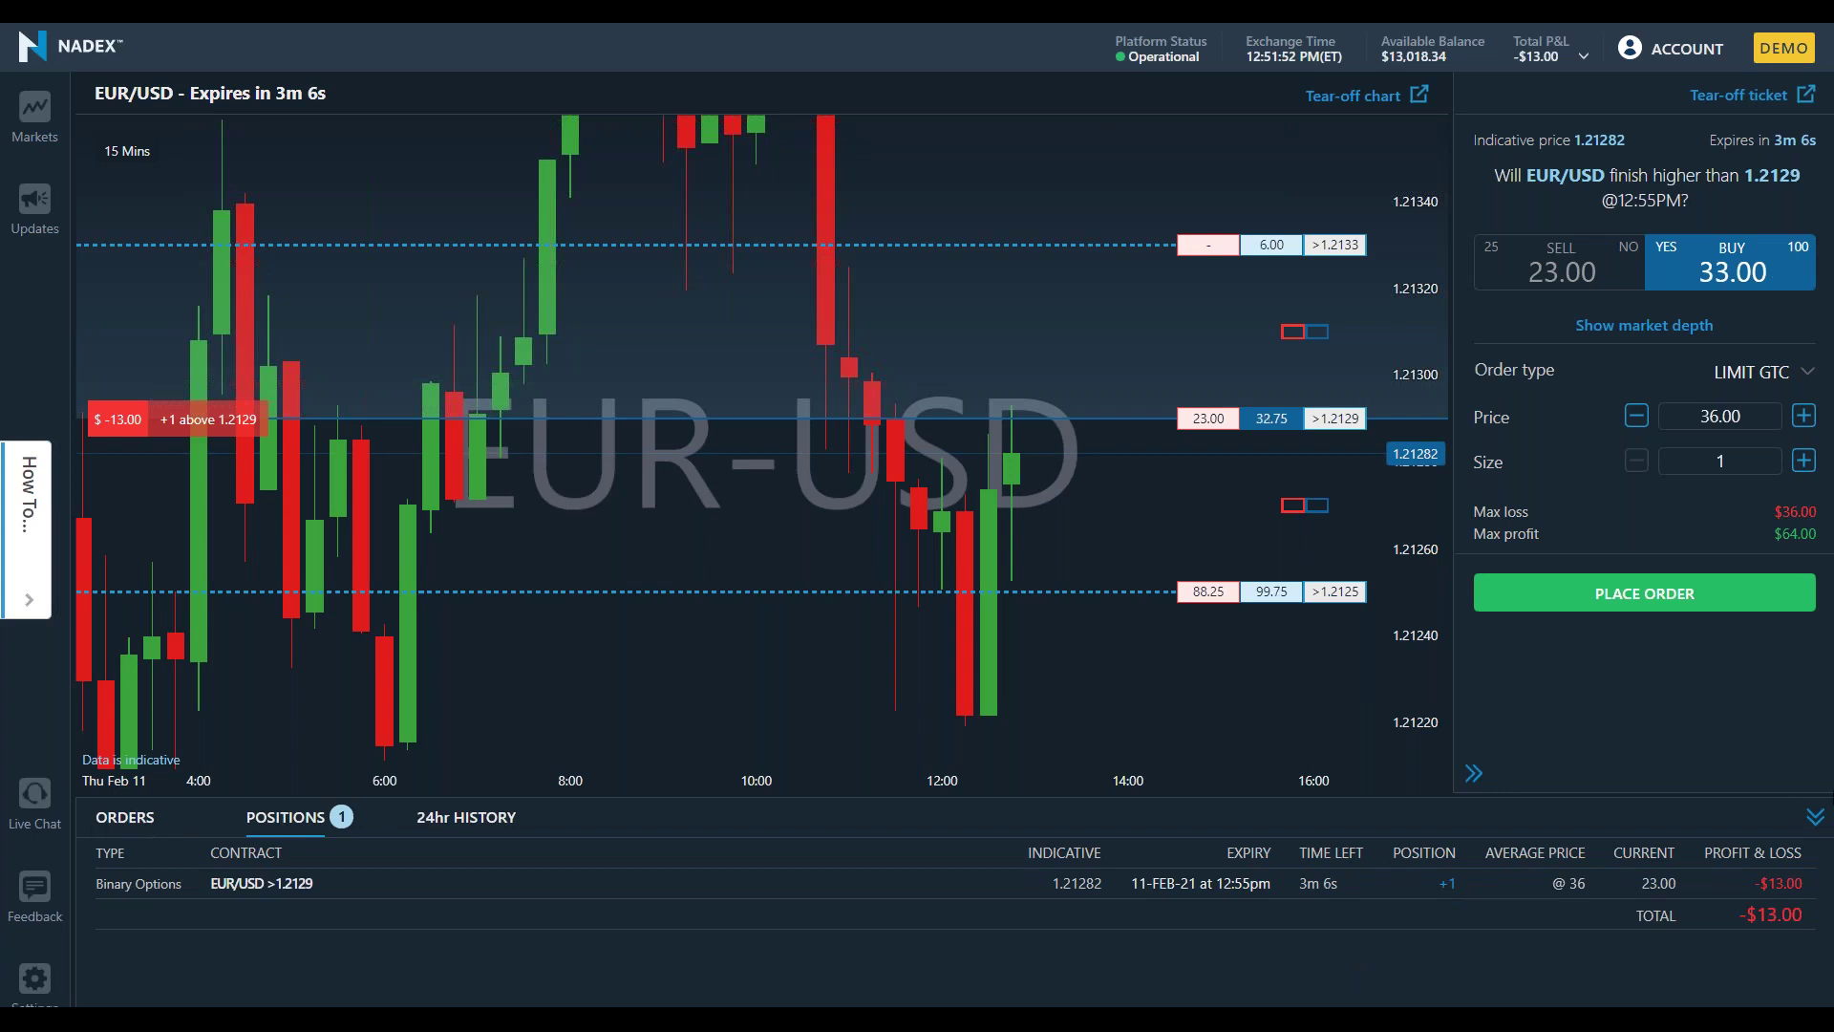
{"action": "left_click", "coordinate": [1816, 813]}
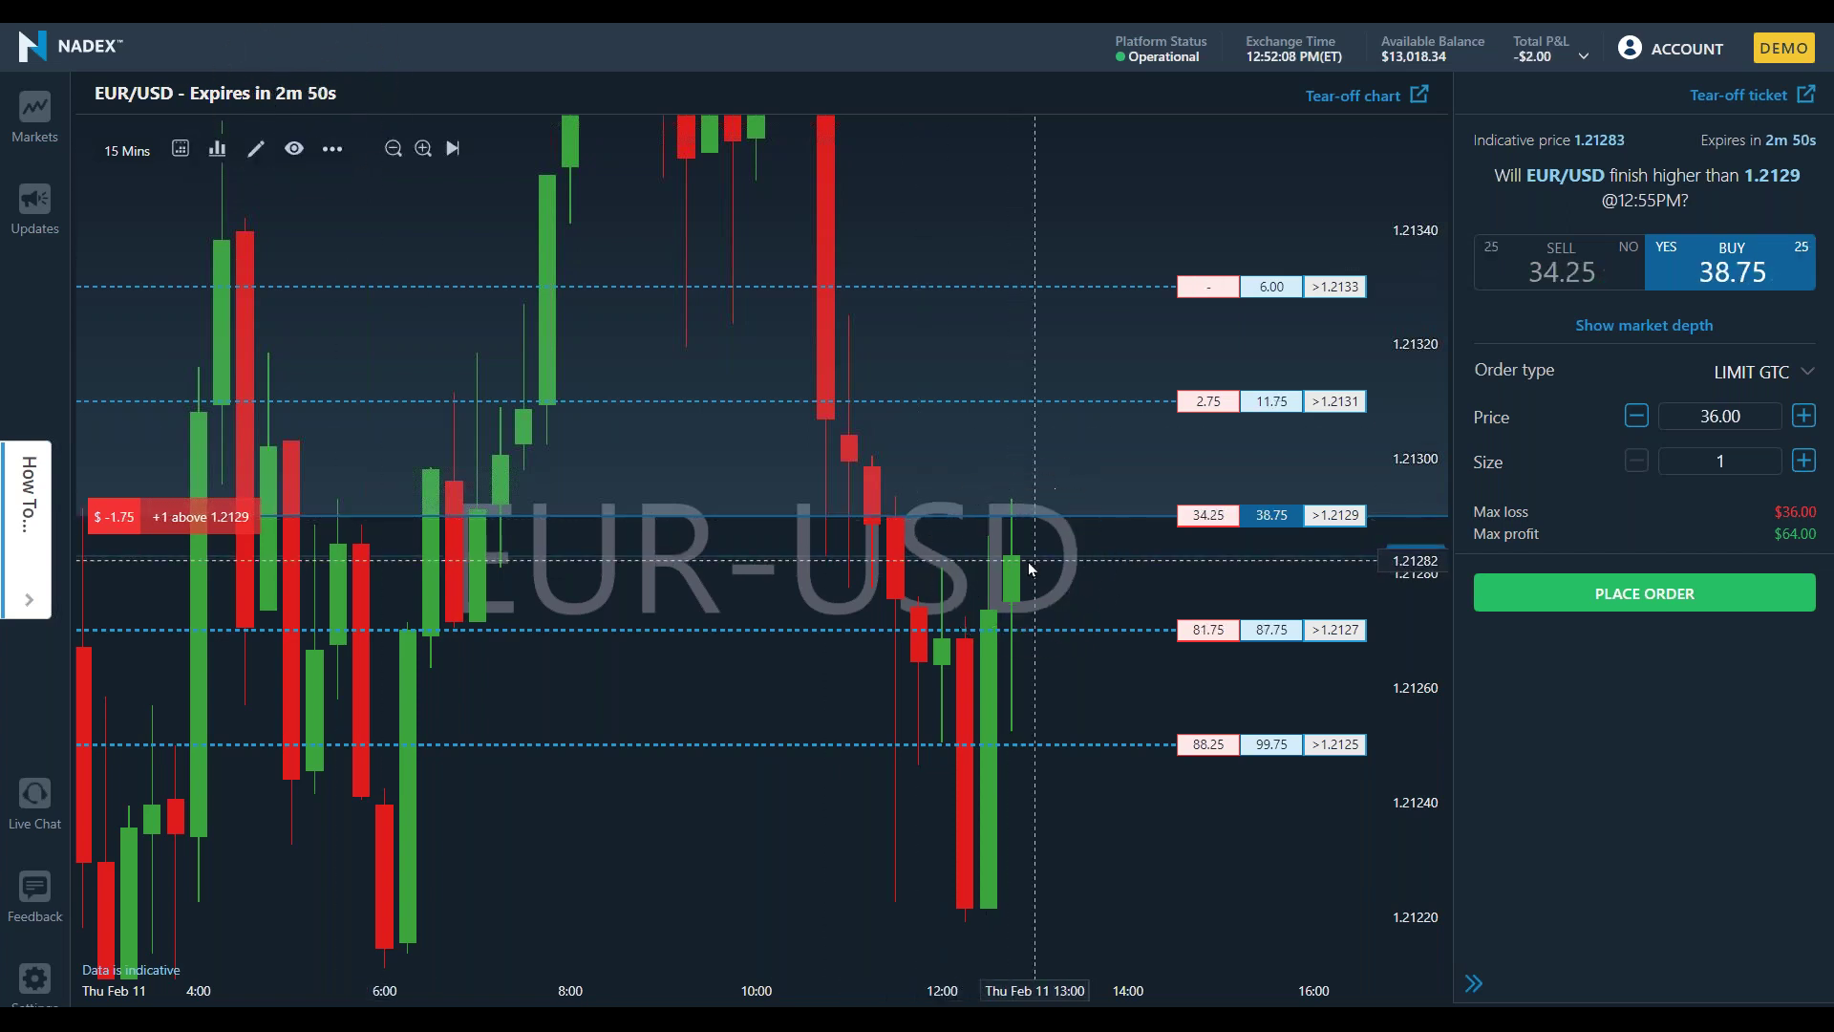
Load a sell order for one >1.2129 contract into the ticket at a price of 12.00.
{"action": "left_click", "coordinate": [1243, 542]}
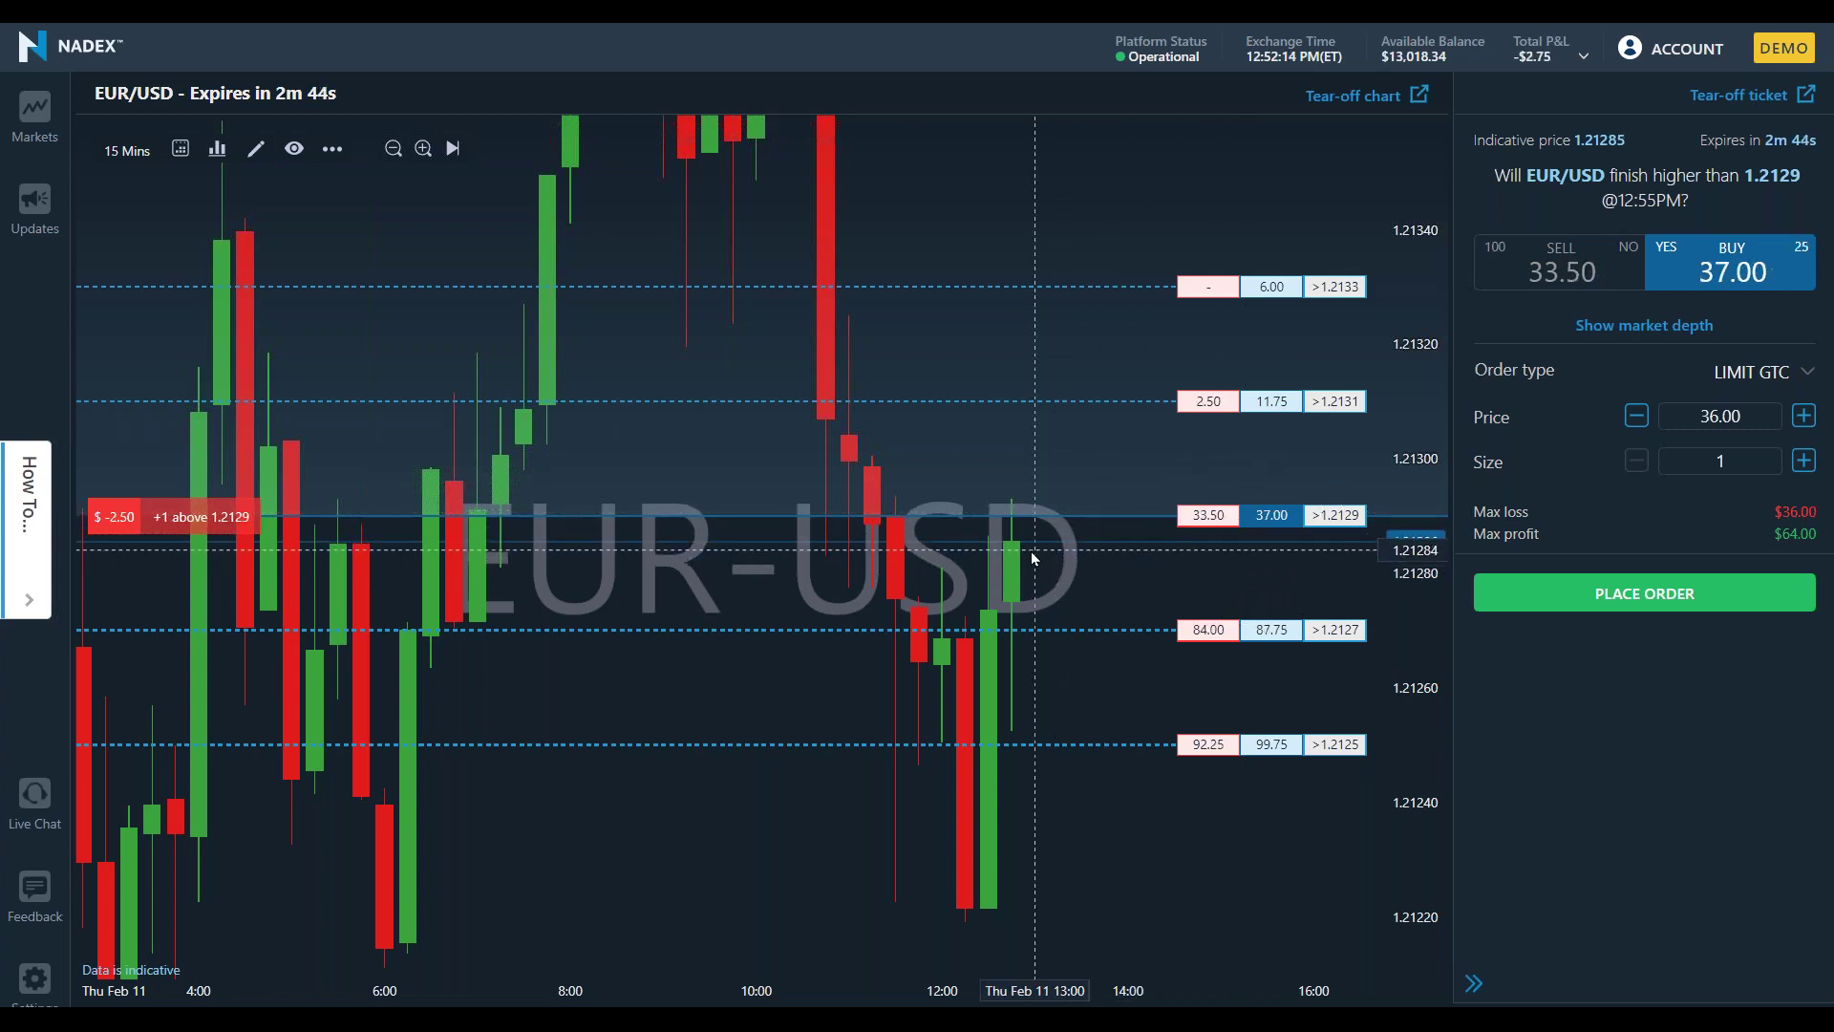
{"action": "left_click", "coordinate": [1644, 265]}
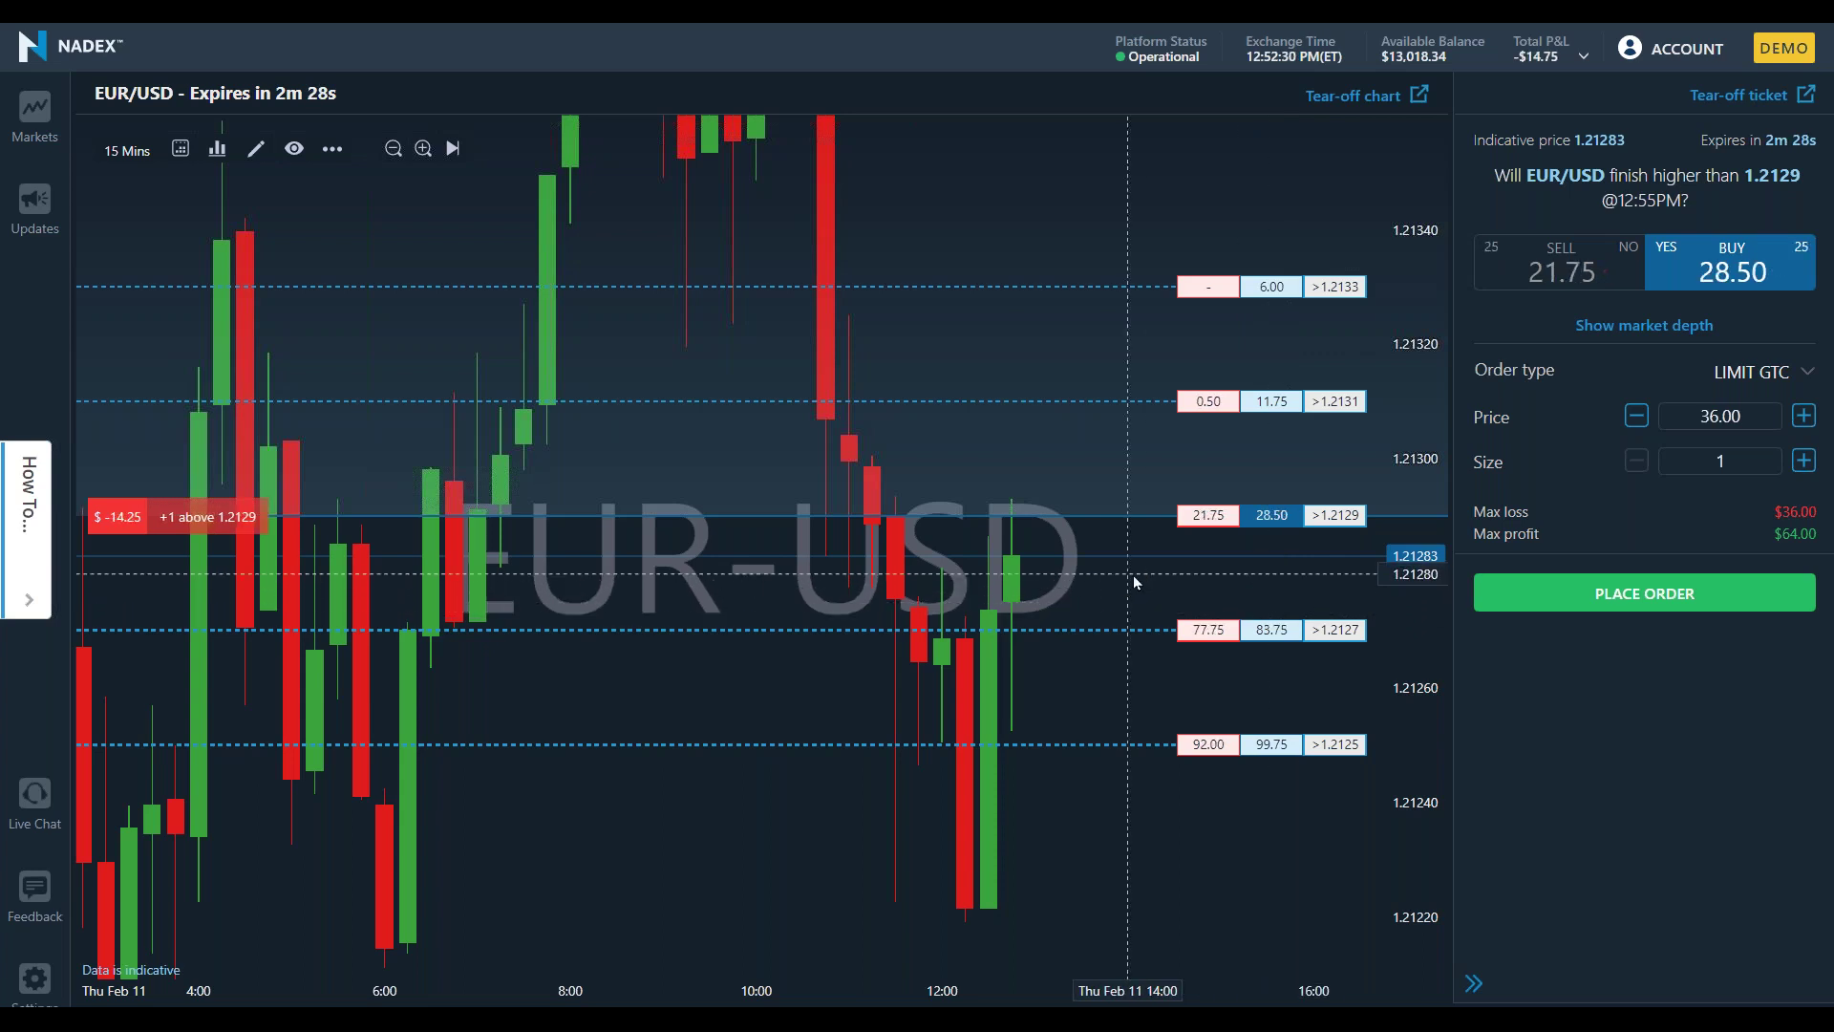
{"action": "left_click", "coordinate": [1210, 521]}
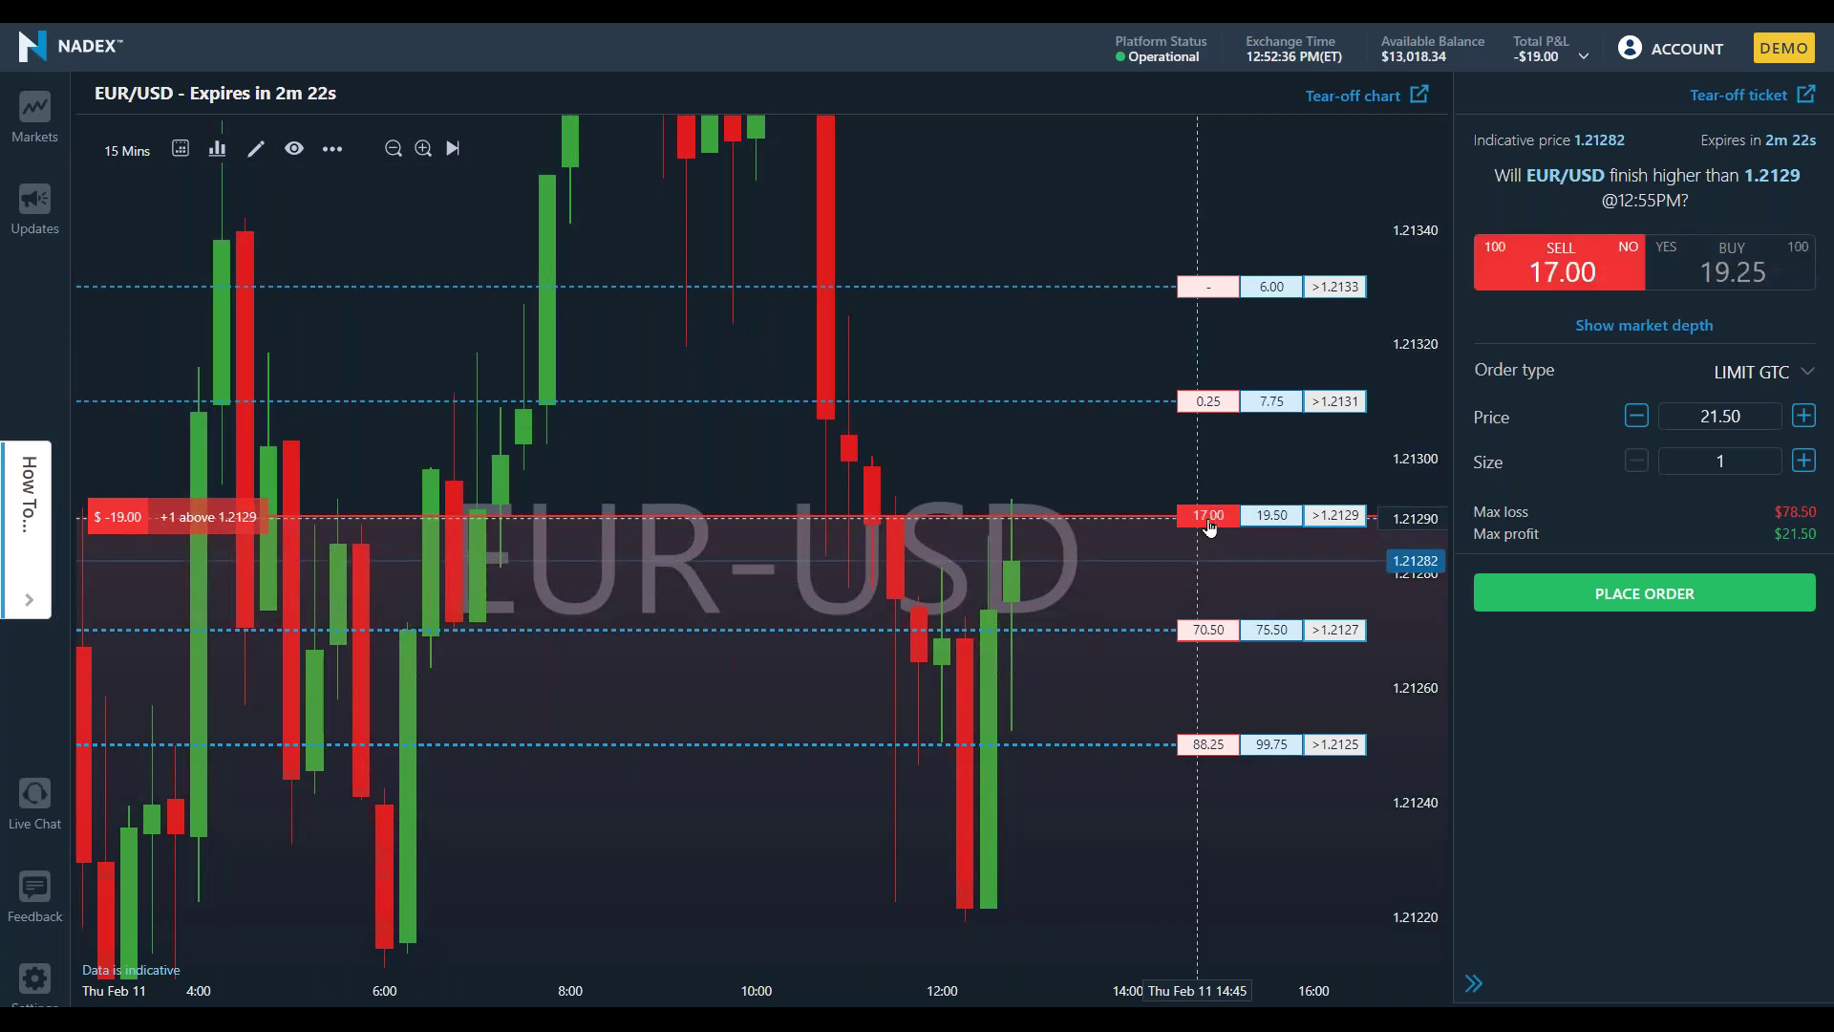
{"action": "left_click", "coordinate": [1209, 520]}
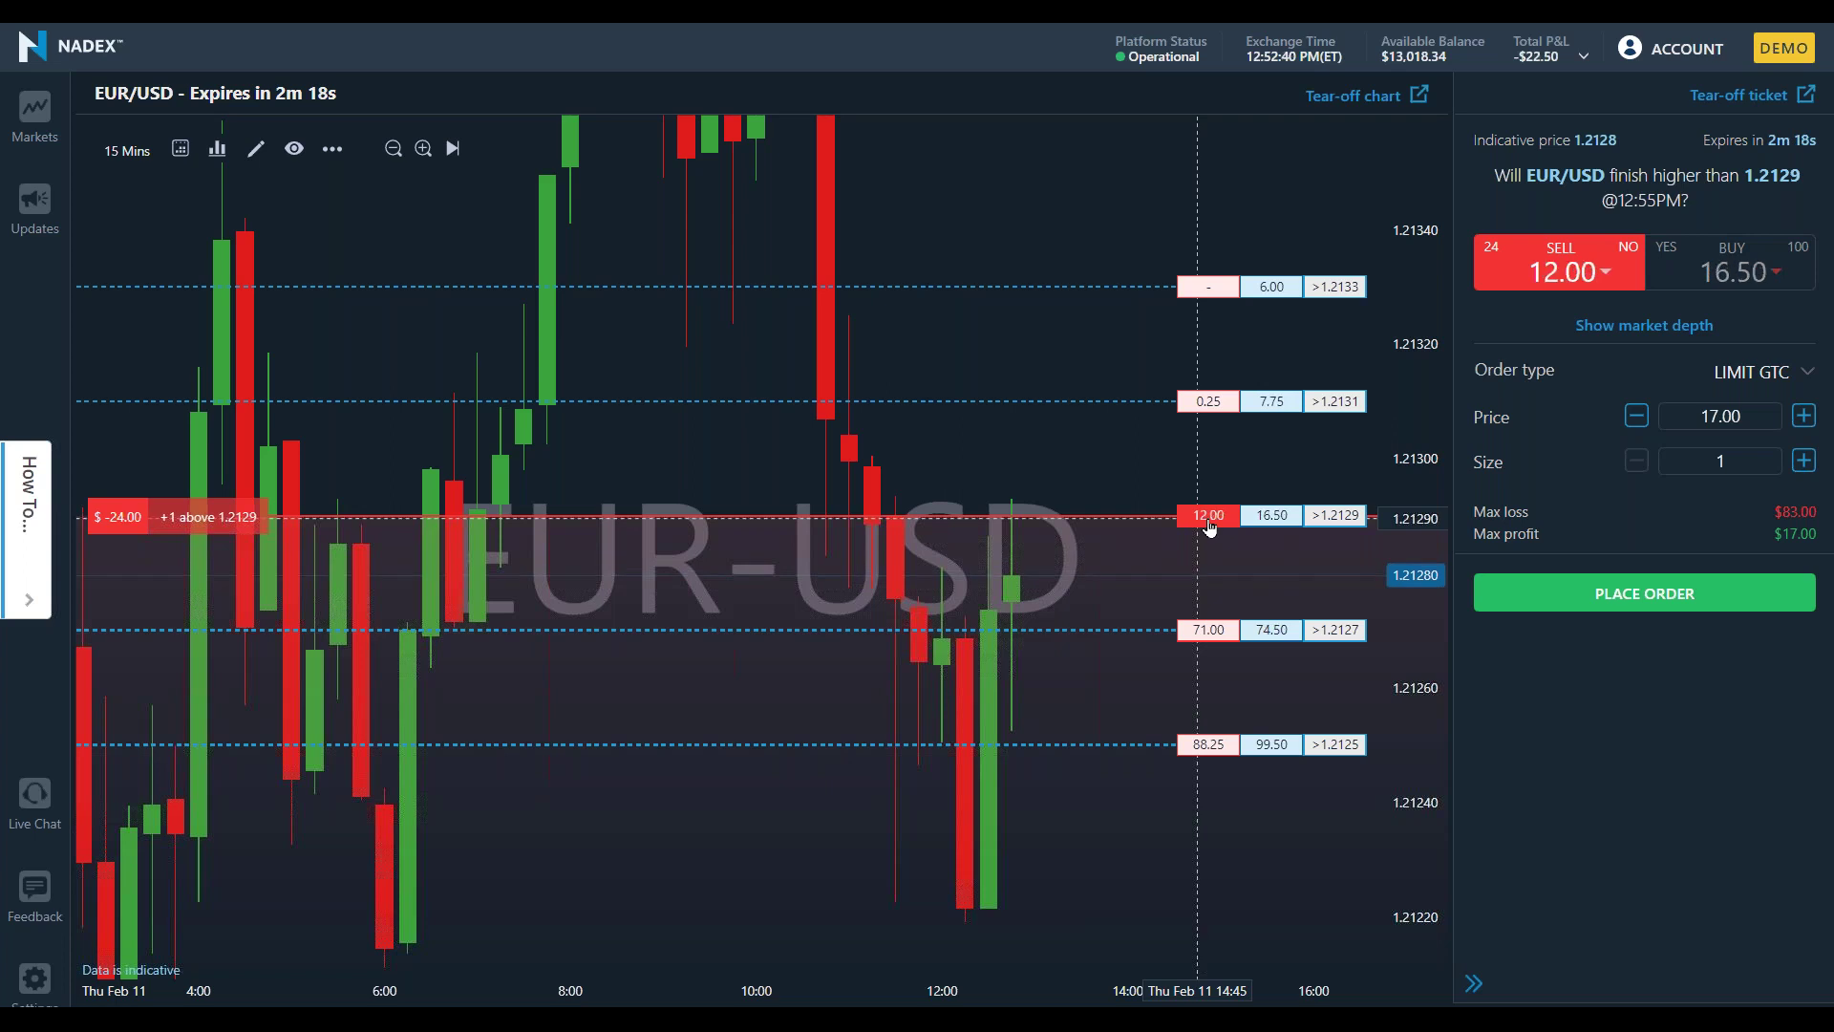
{"action": "left_click", "coordinate": [1208, 520]}
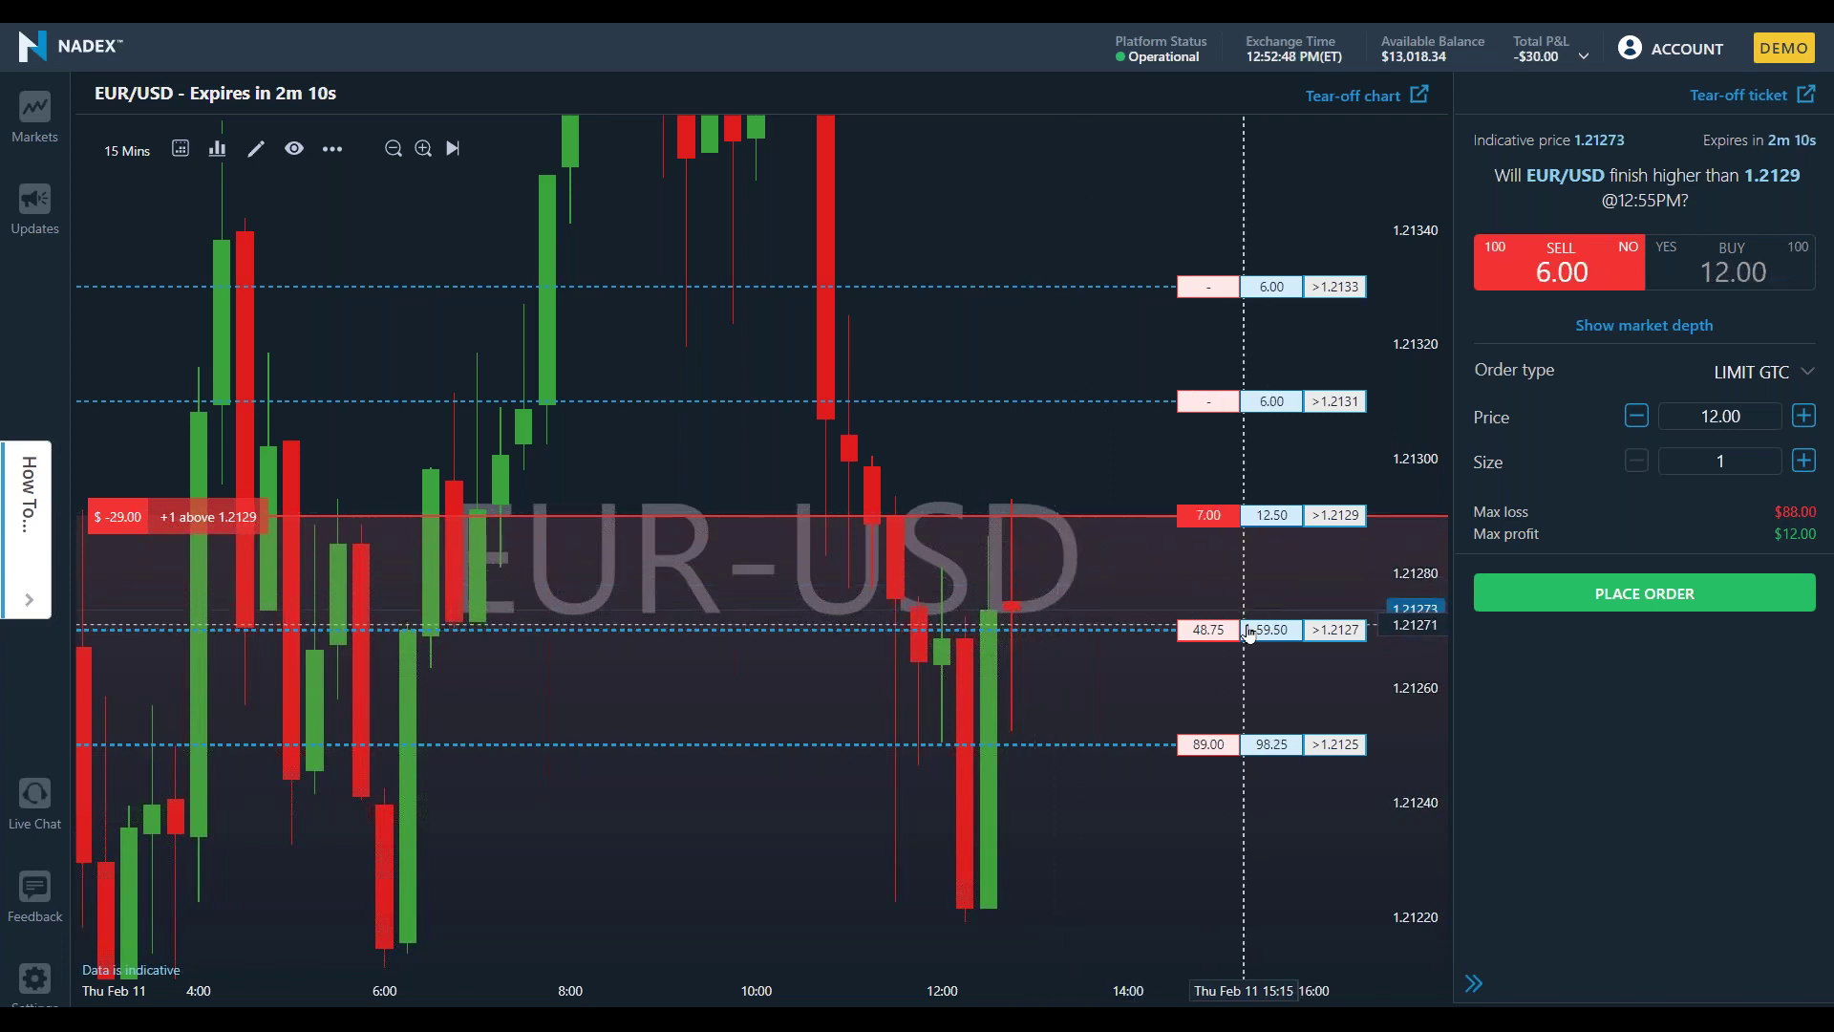
Compare the sell and buy prices of the lower strikes >1.2127 and >1.2125.
{"action": "left_click", "coordinate": [1216, 634]}
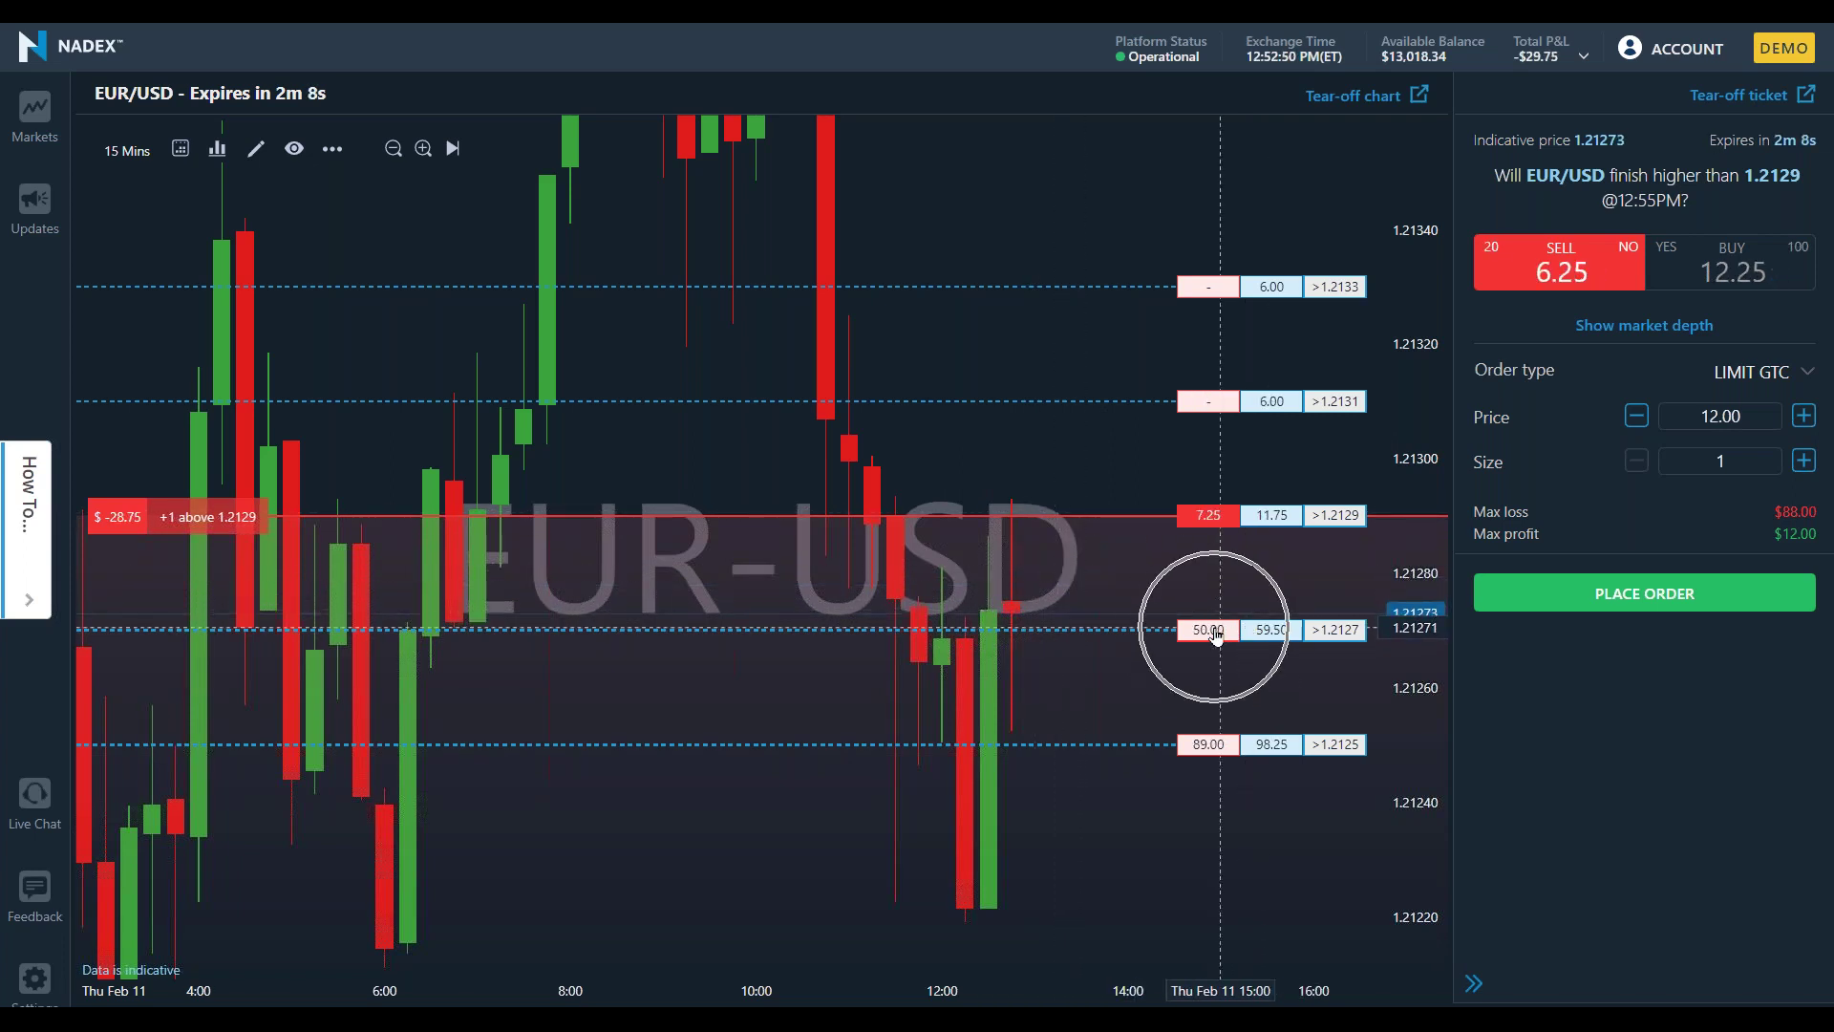
{"action": "left_click", "coordinate": [1234, 633]}
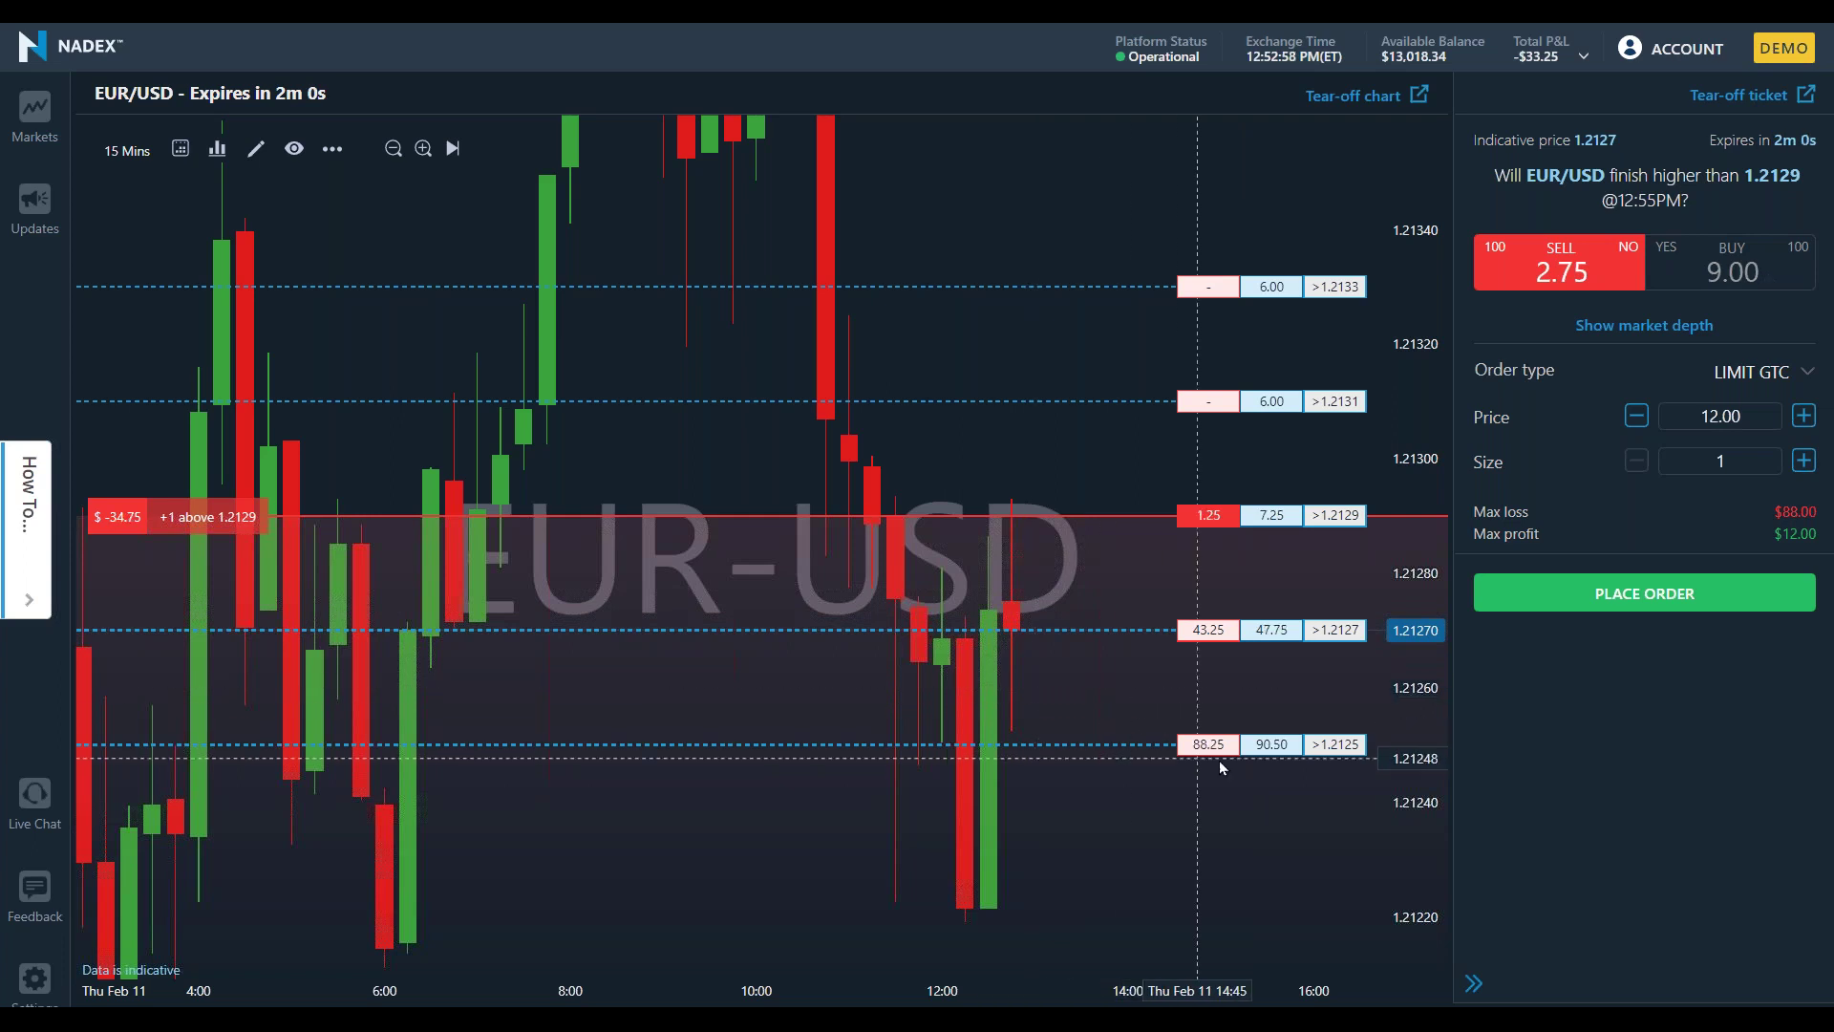
{"action": "left_click", "coordinate": [1271, 754]}
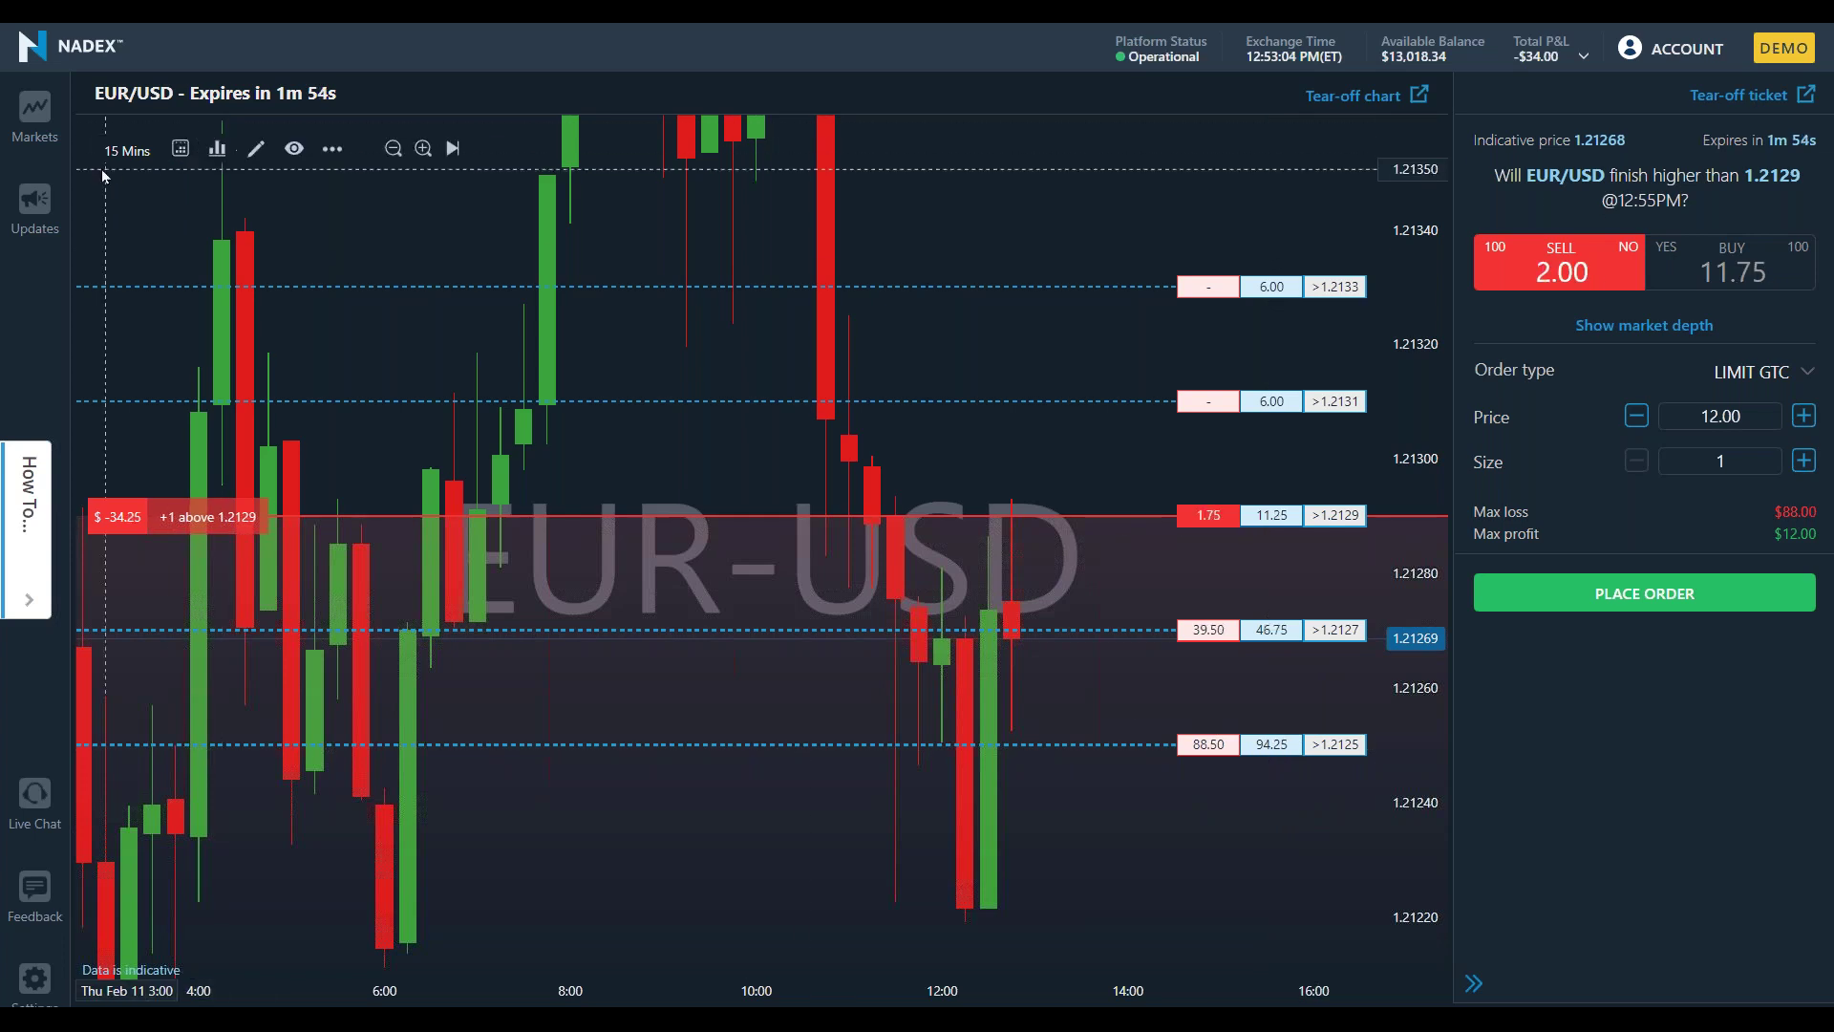
Set the EUR/USD chart interval to 1 minute and show a longer stretch of price history.
{"action": "left_click", "coordinate": [127, 151]}
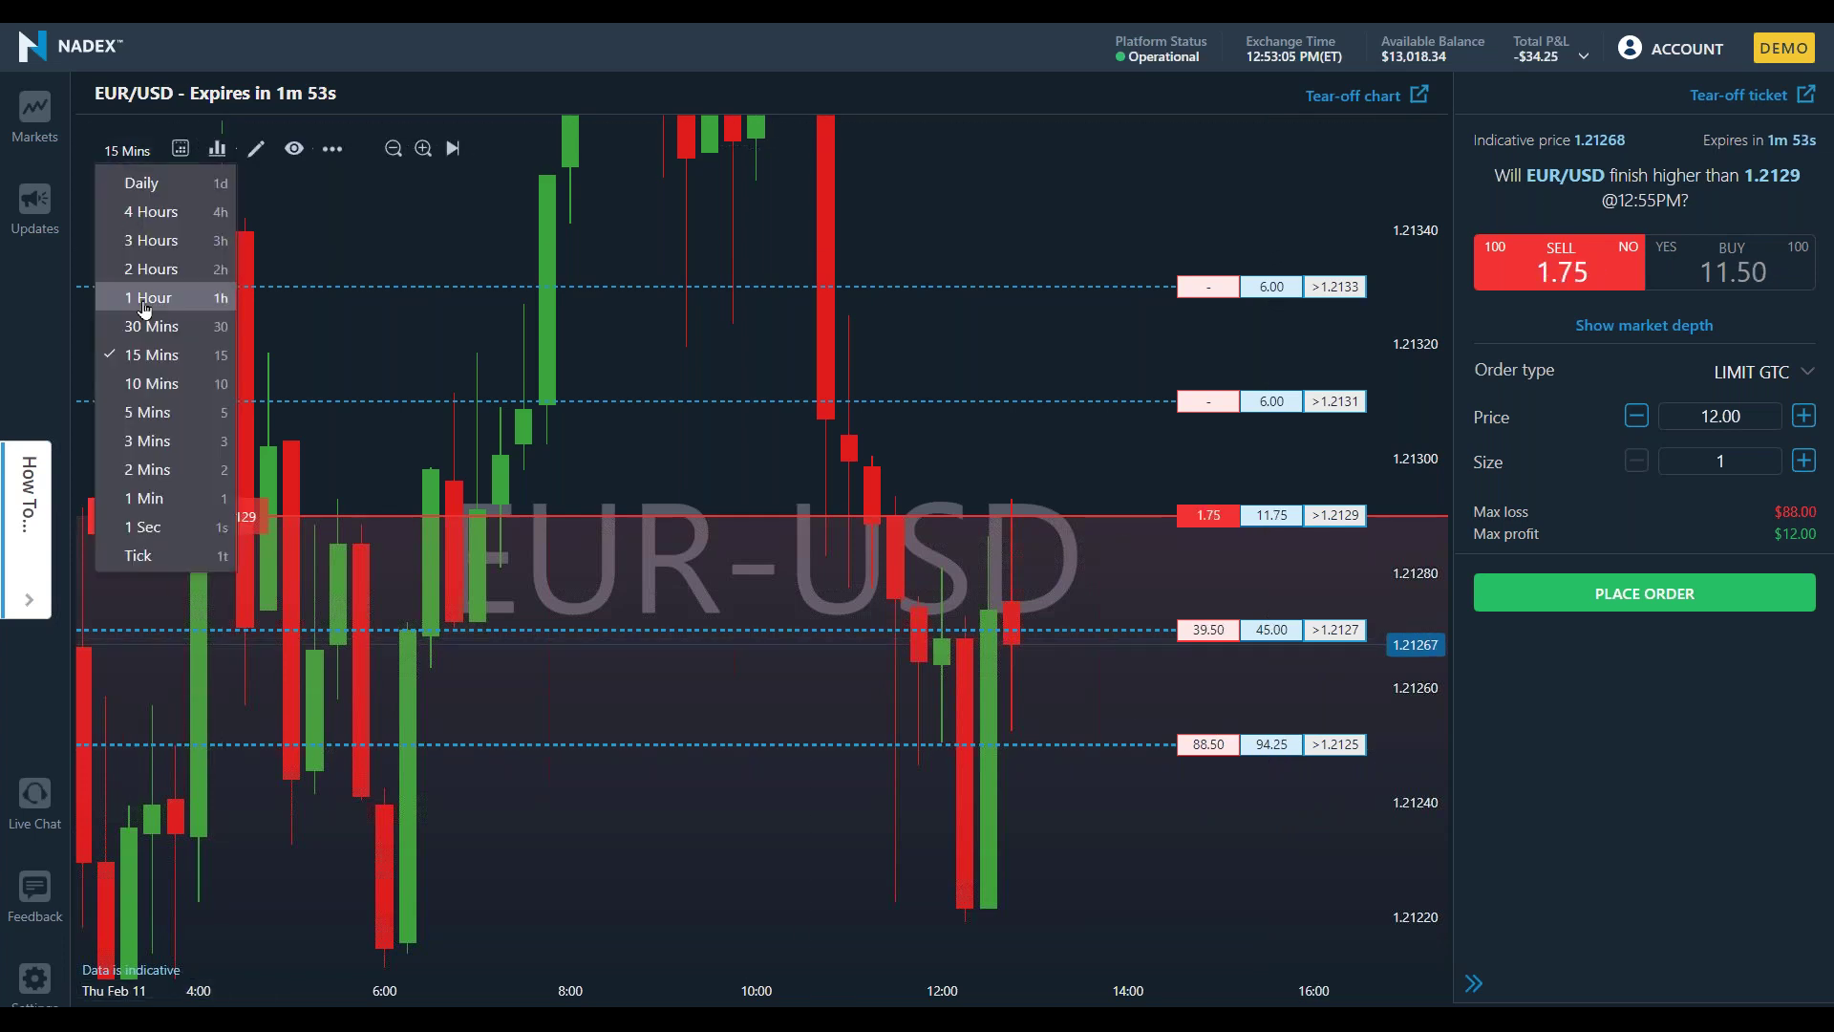
{"action": "left_click", "coordinate": [148, 498]}
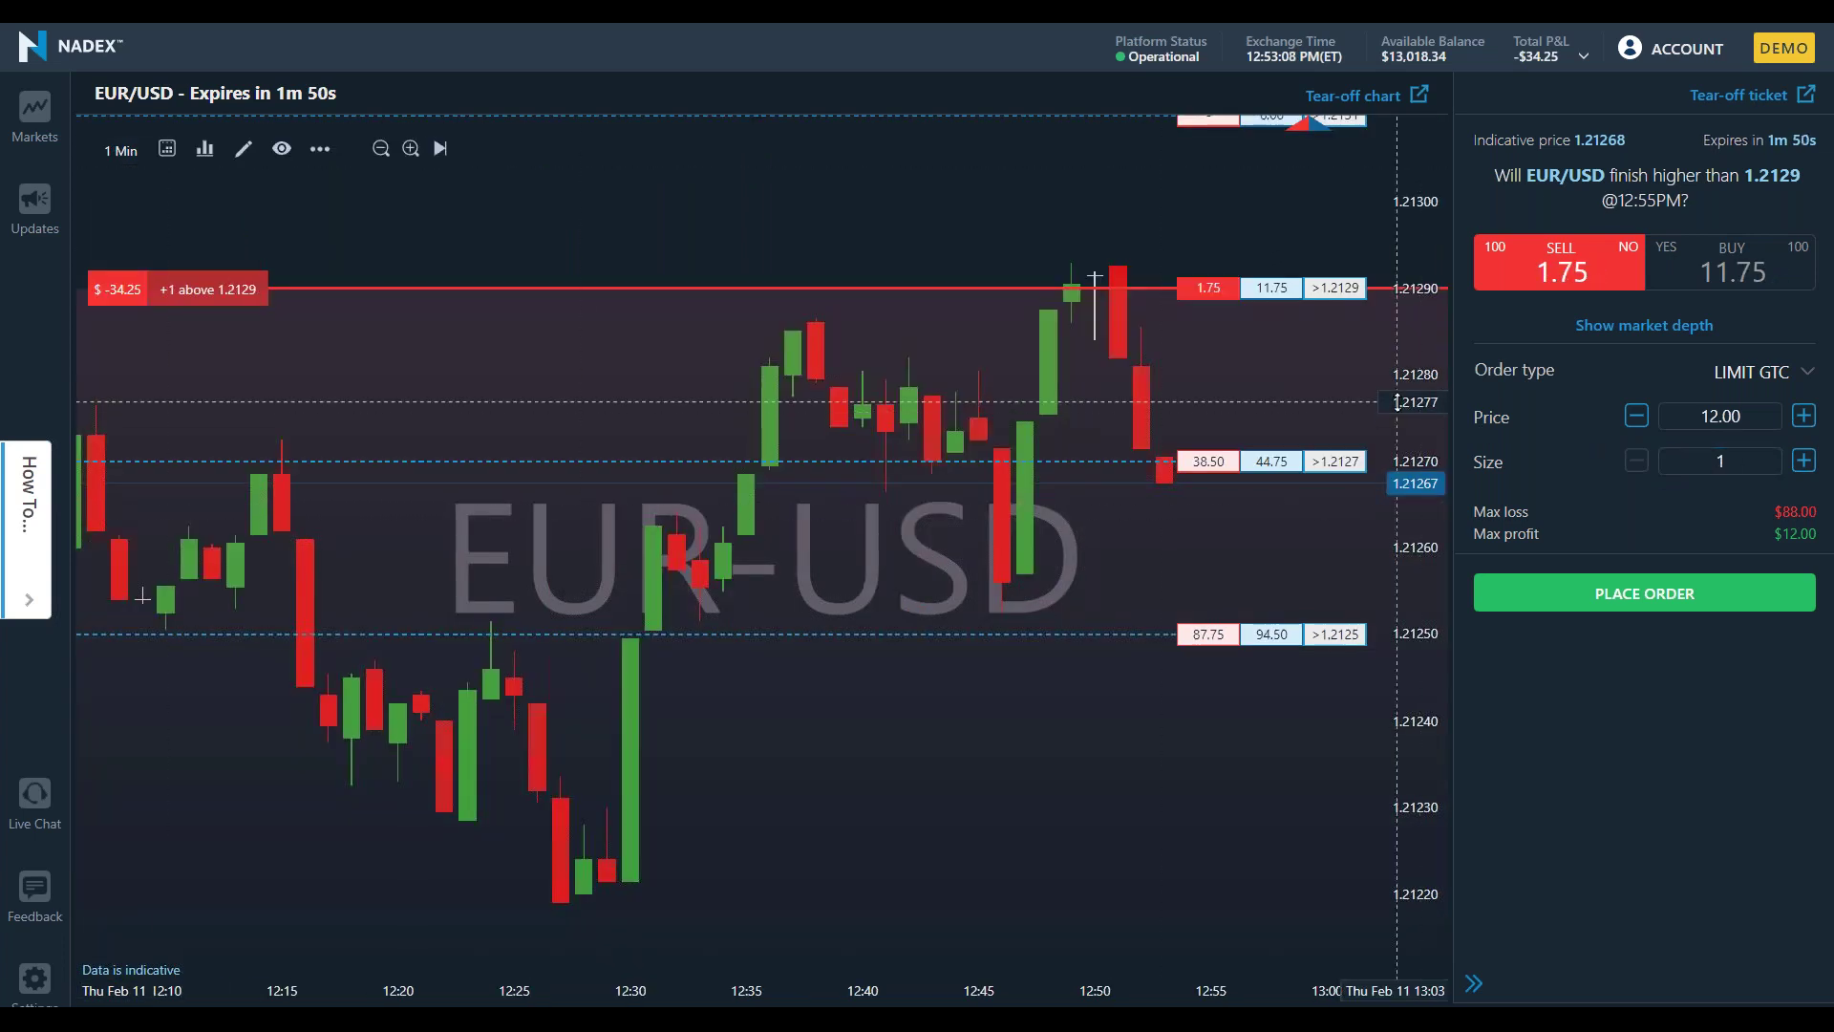
{"action": "scroll", "coordinate": [862, 588], "scroll_direction": "down", "scroll_amount": 5}
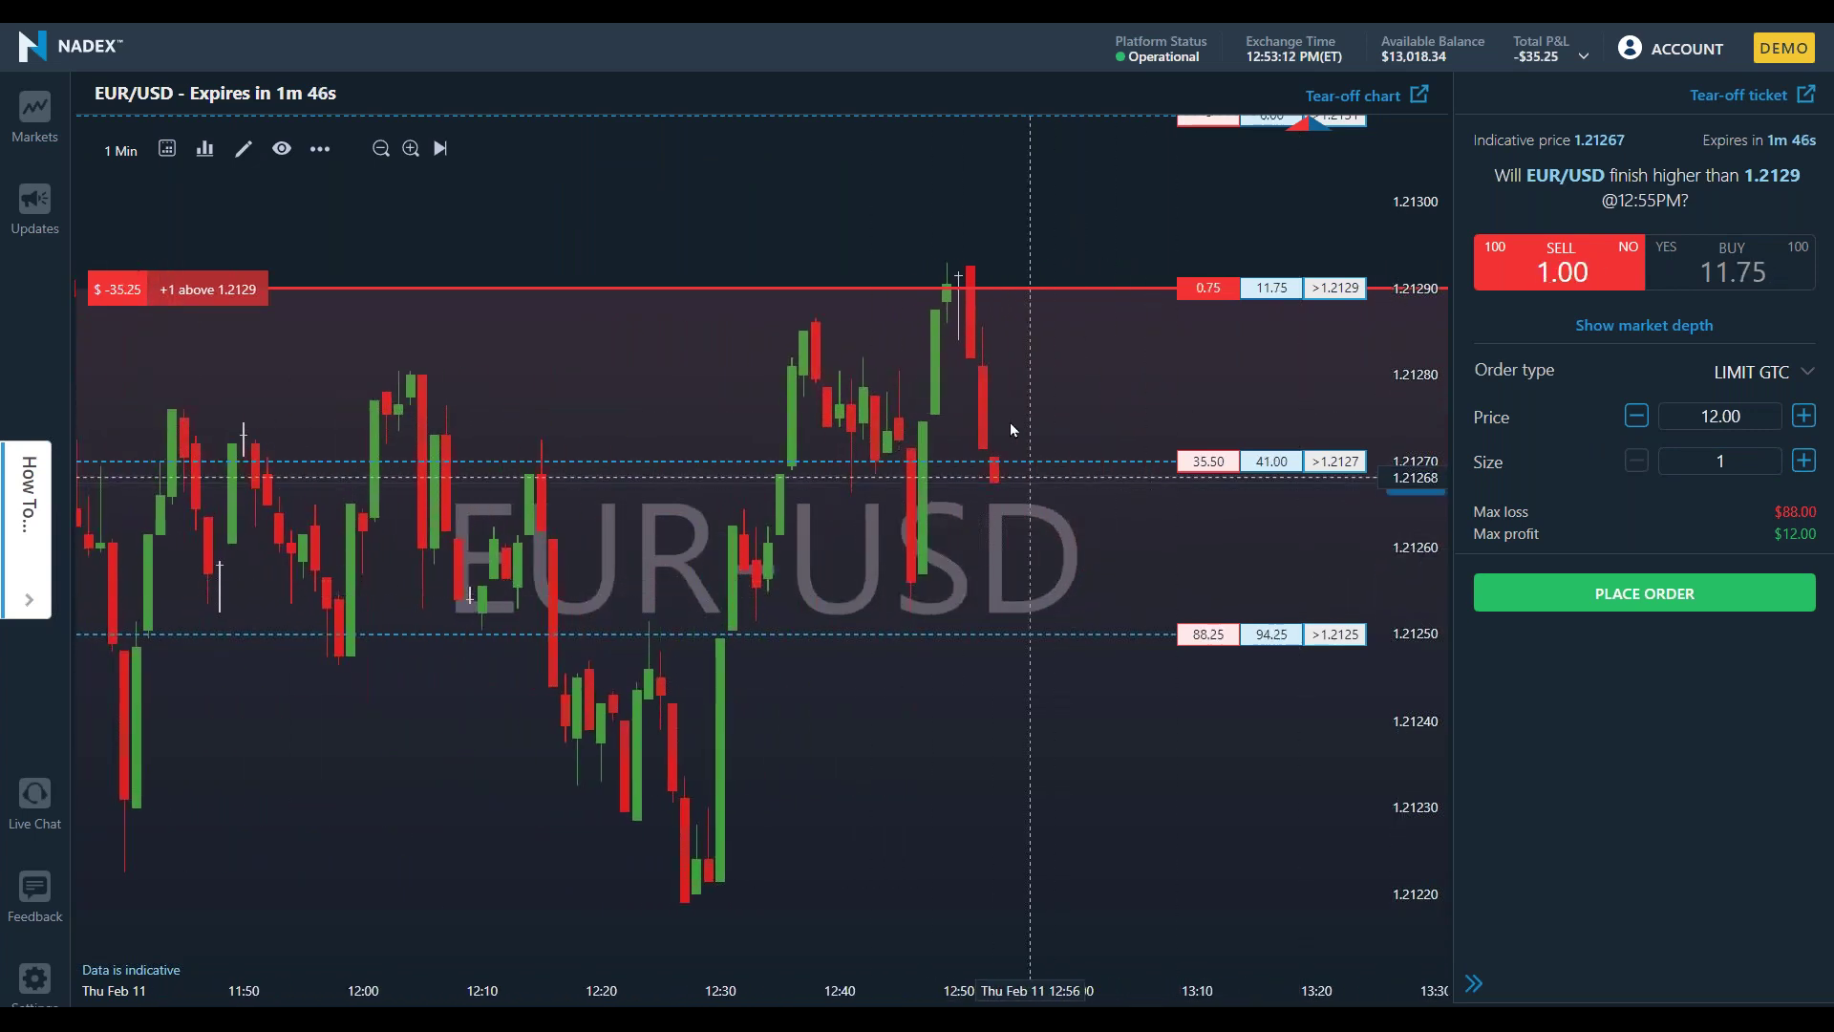
Load a sell order for one EUR/USD >1.2127 contract into the ticket at a price of 22.75.
{"action": "left_click", "coordinate": [1331, 464]}
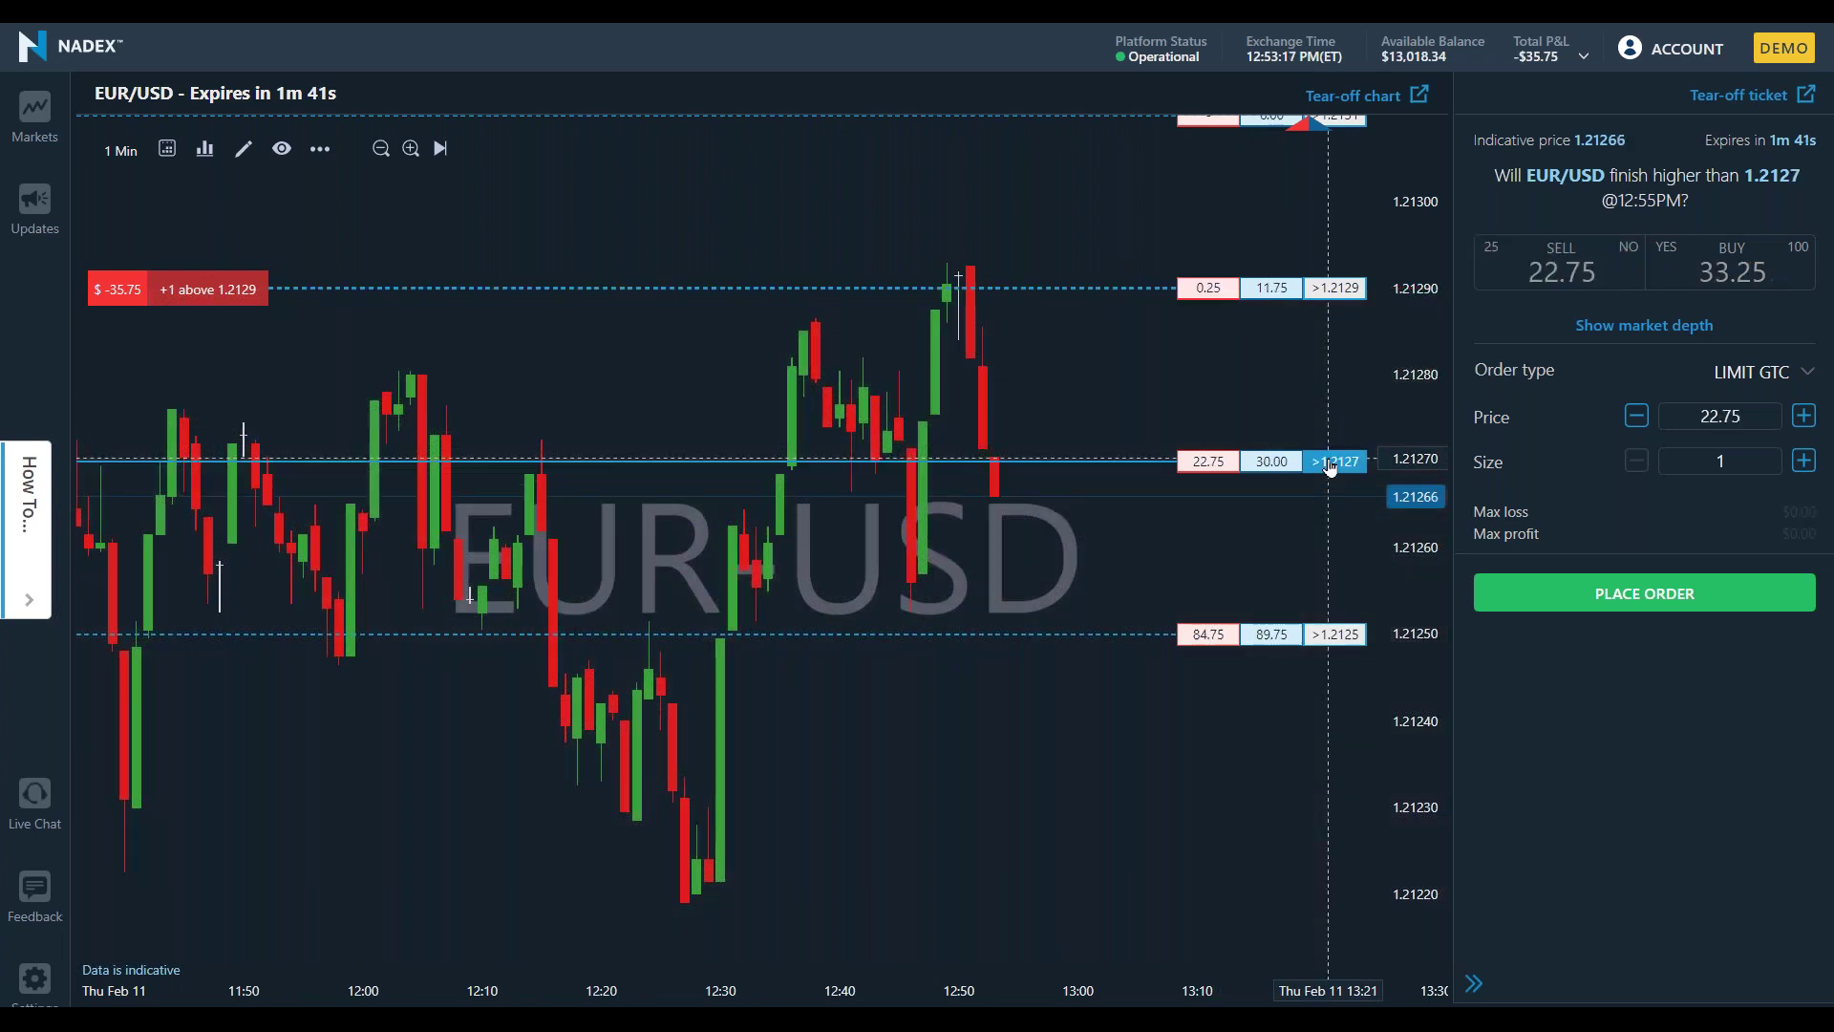
{"action": "left_click", "coordinate": [1209, 463]}
{"action": "left_click", "coordinate": [1208, 463]}
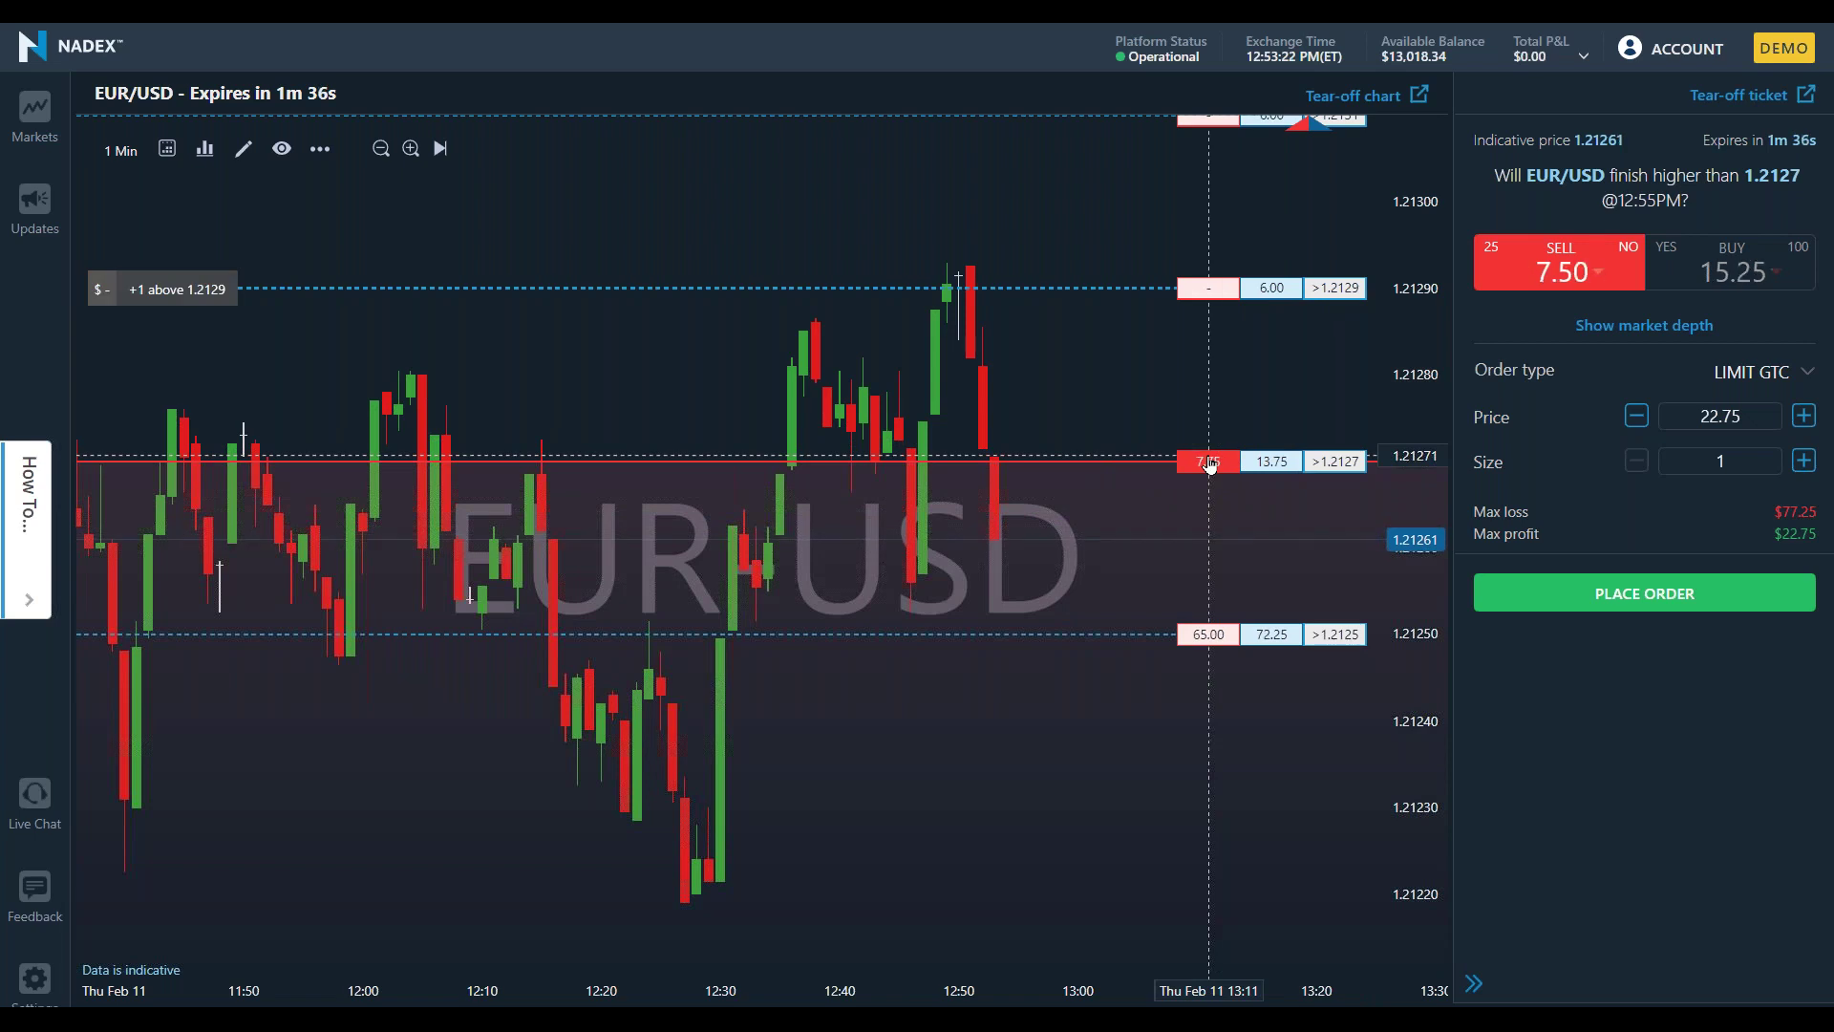
Compare the >1.2127 buy price with the >1.2125 sell price and check the time left to expiry.
{"action": "left_click", "coordinate": [1274, 463]}
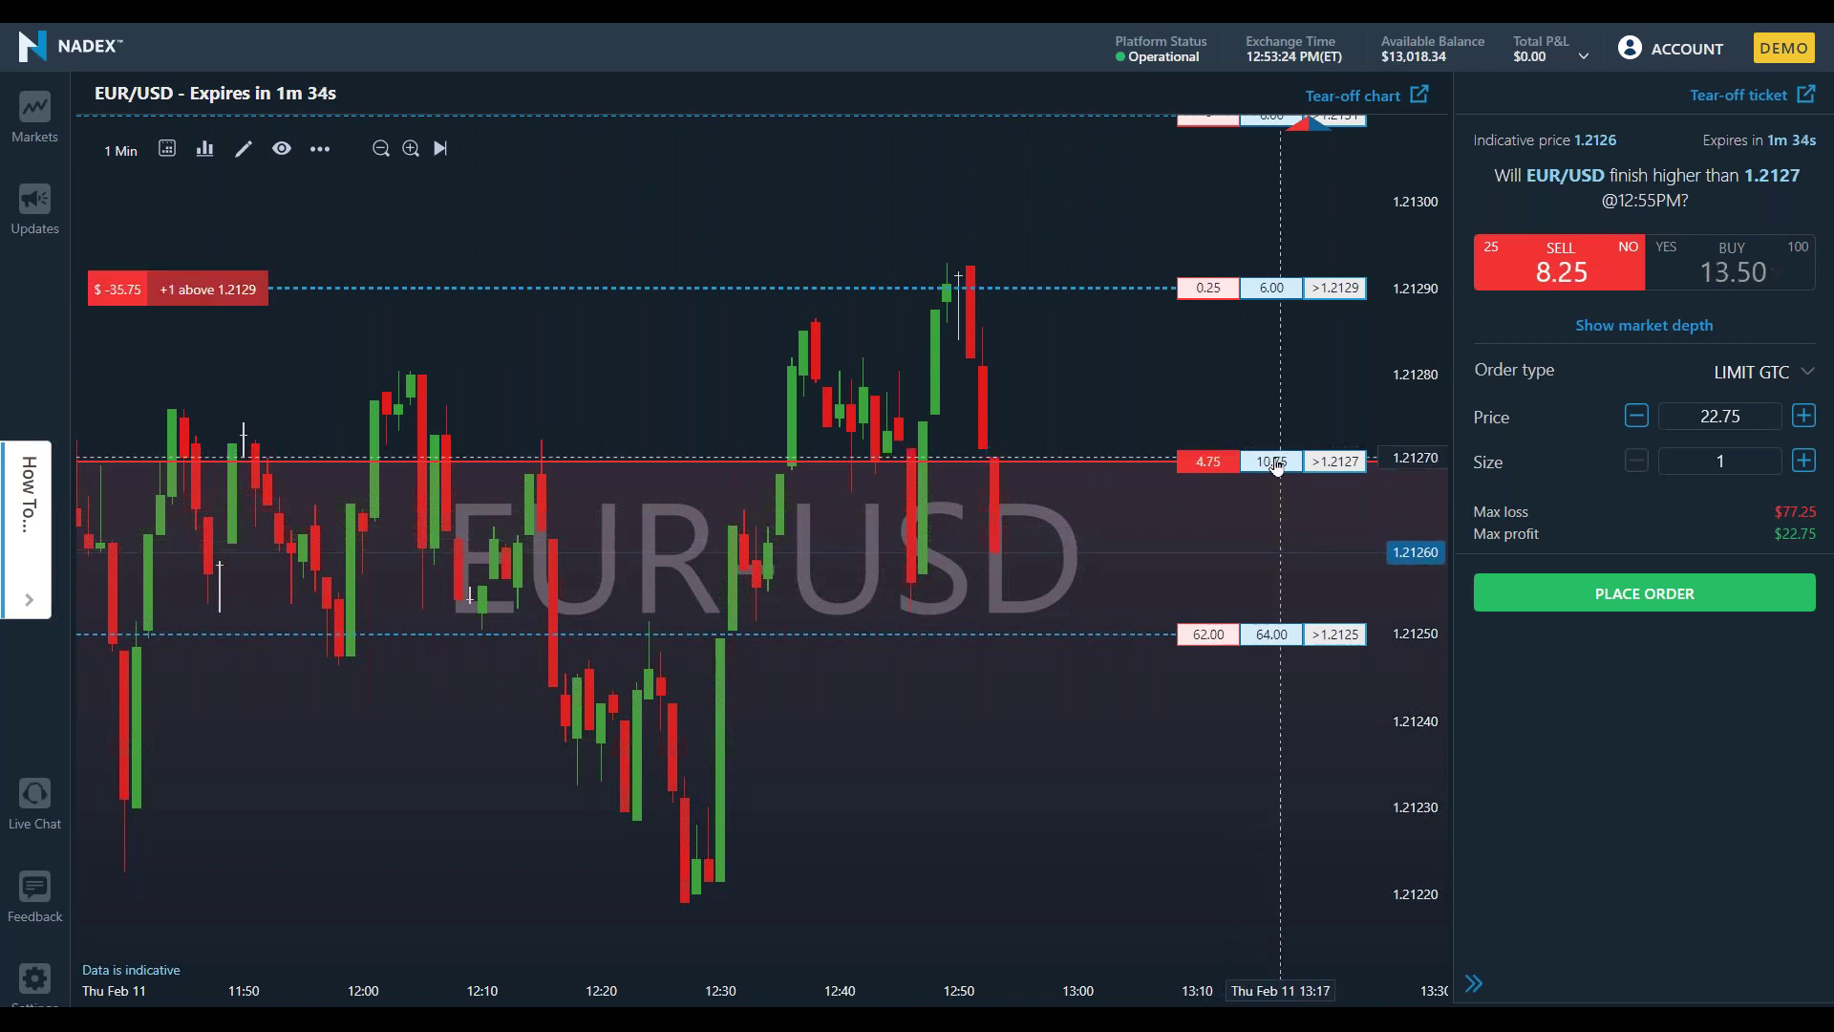
{"action": "left_click", "coordinate": [1277, 465]}
{"action": "left_click", "coordinate": [1277, 466]}
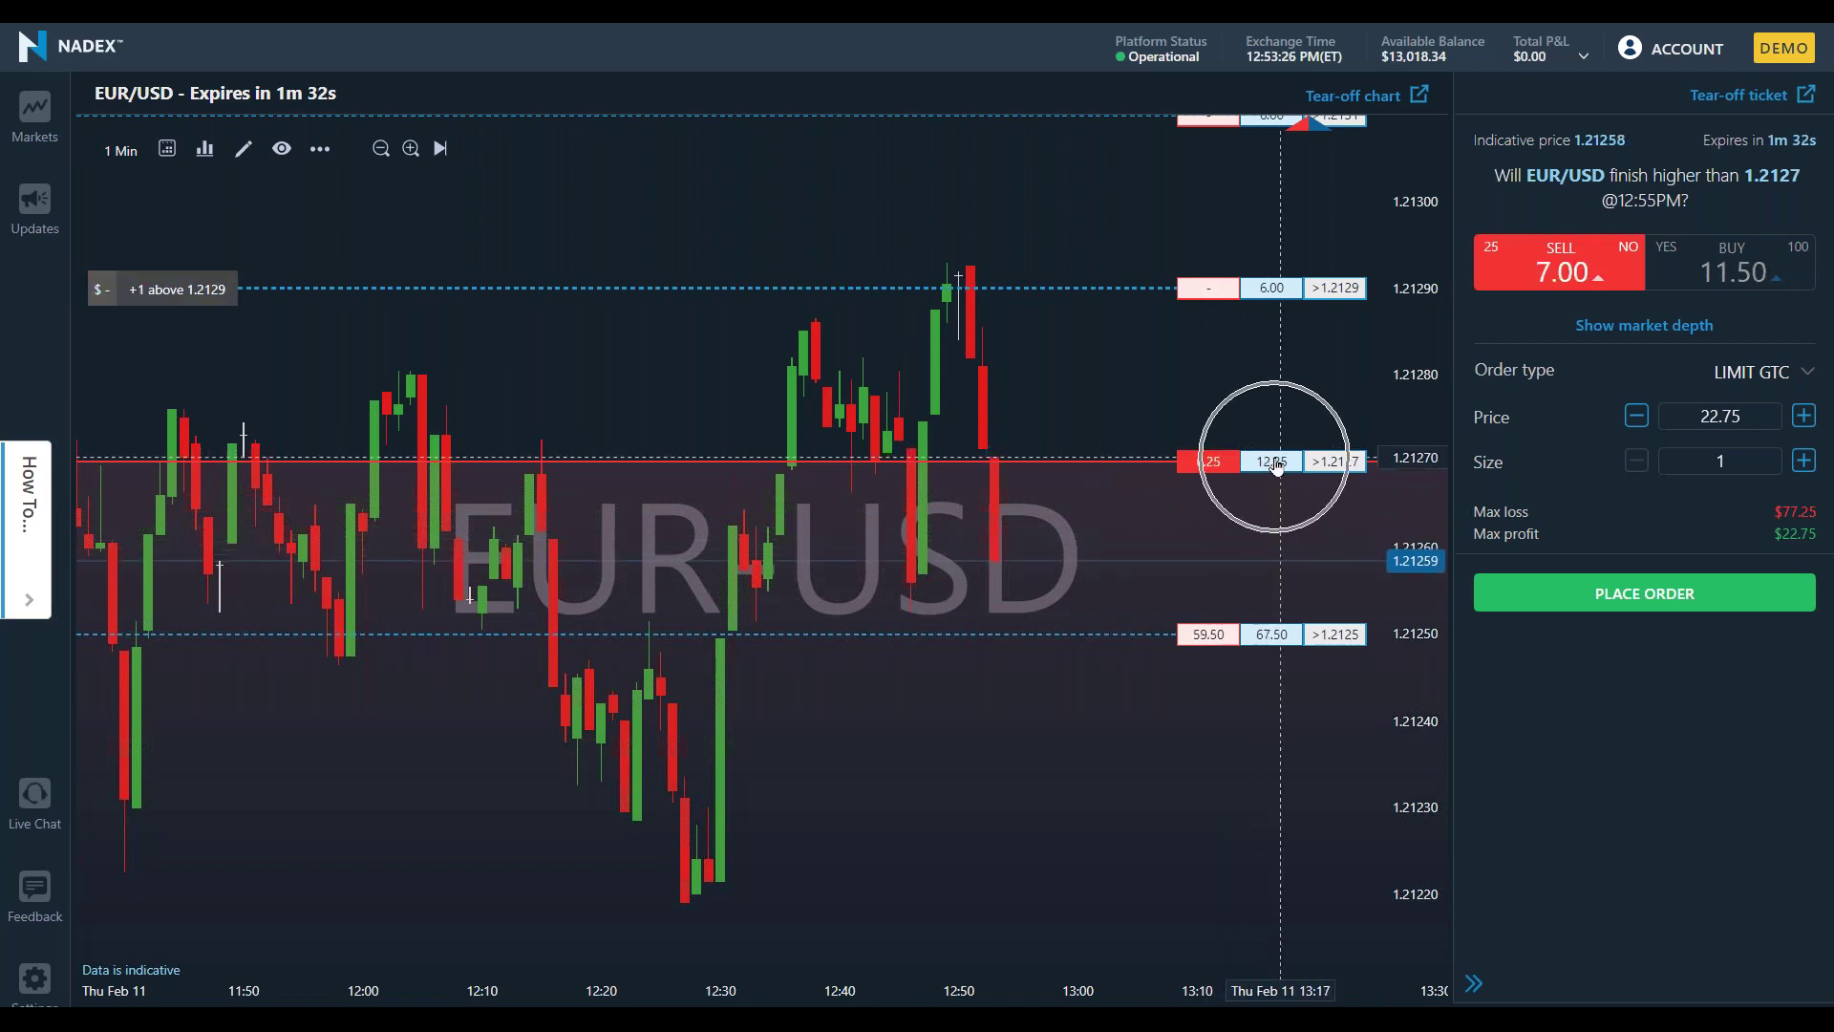
{"action": "left_click", "coordinate": [1276, 465]}
{"action": "left_click", "coordinate": [1277, 466]}
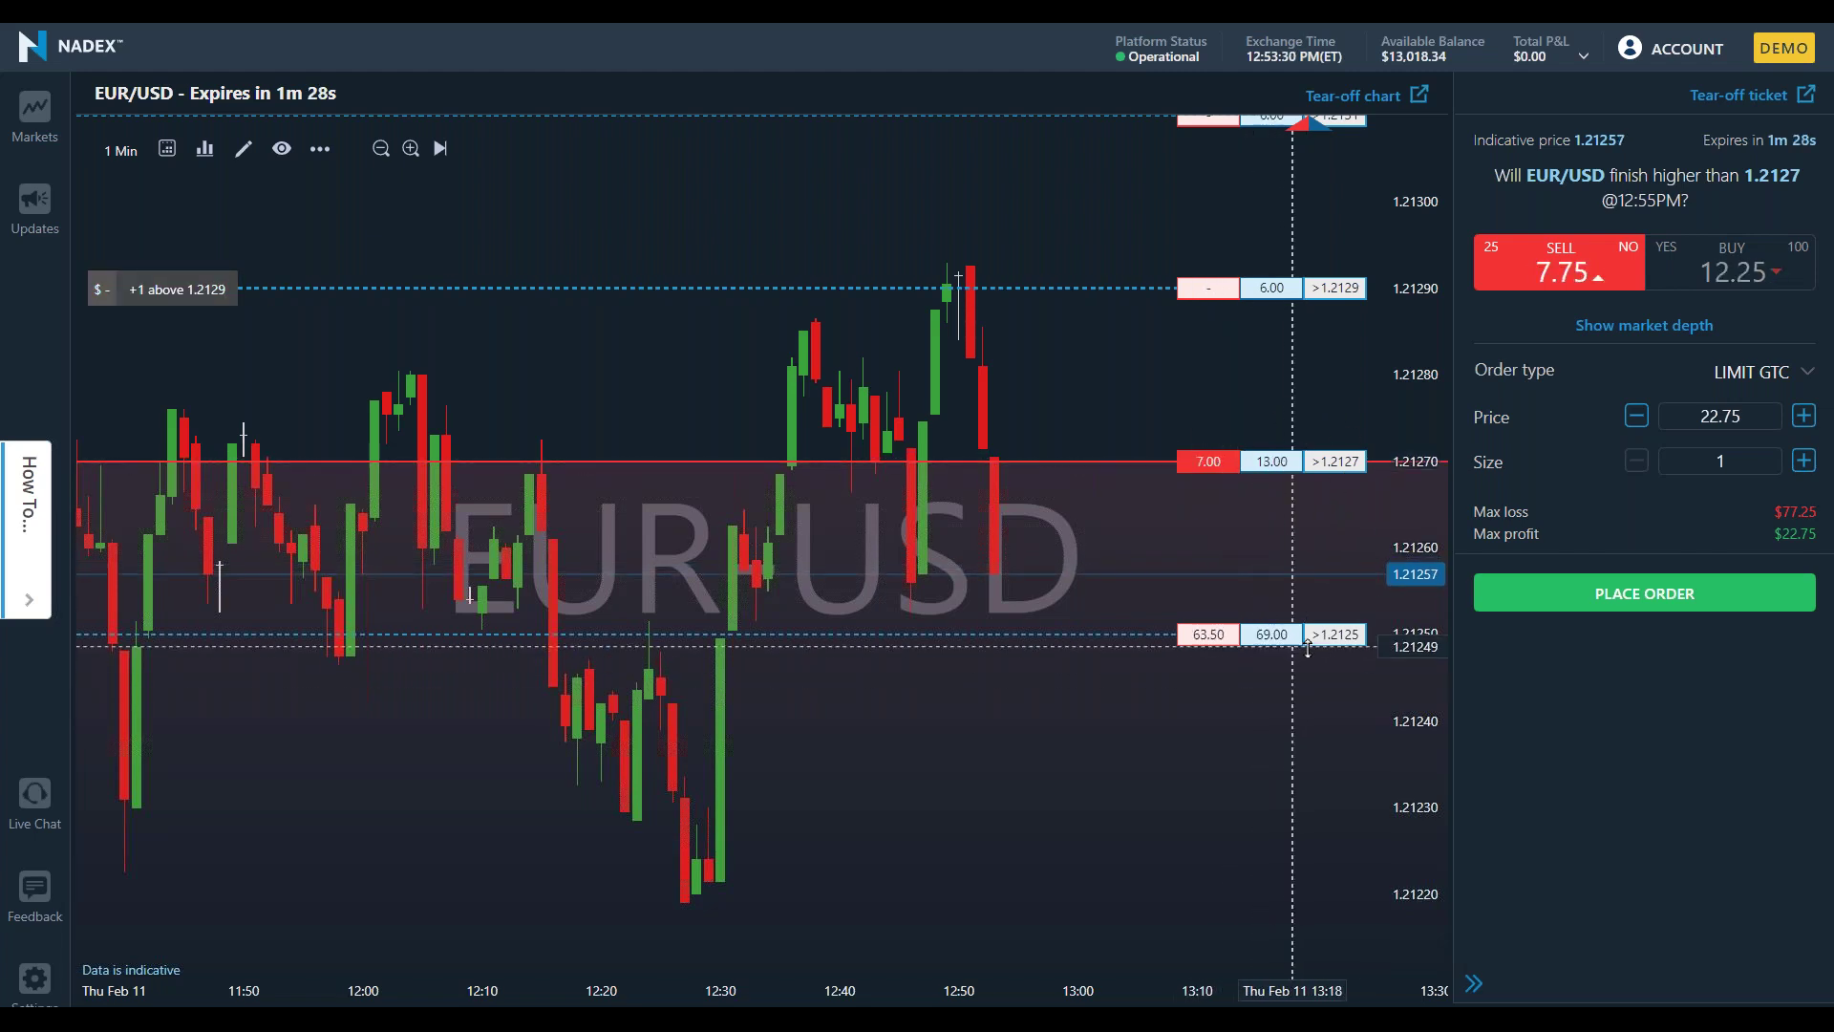
{"action": "left_click", "coordinate": [1348, 634]}
{"action": "left_click", "coordinate": [1348, 634]}
{"action": "left_click", "coordinate": [1211, 636]}
{"action": "left_click", "coordinate": [1214, 639]}
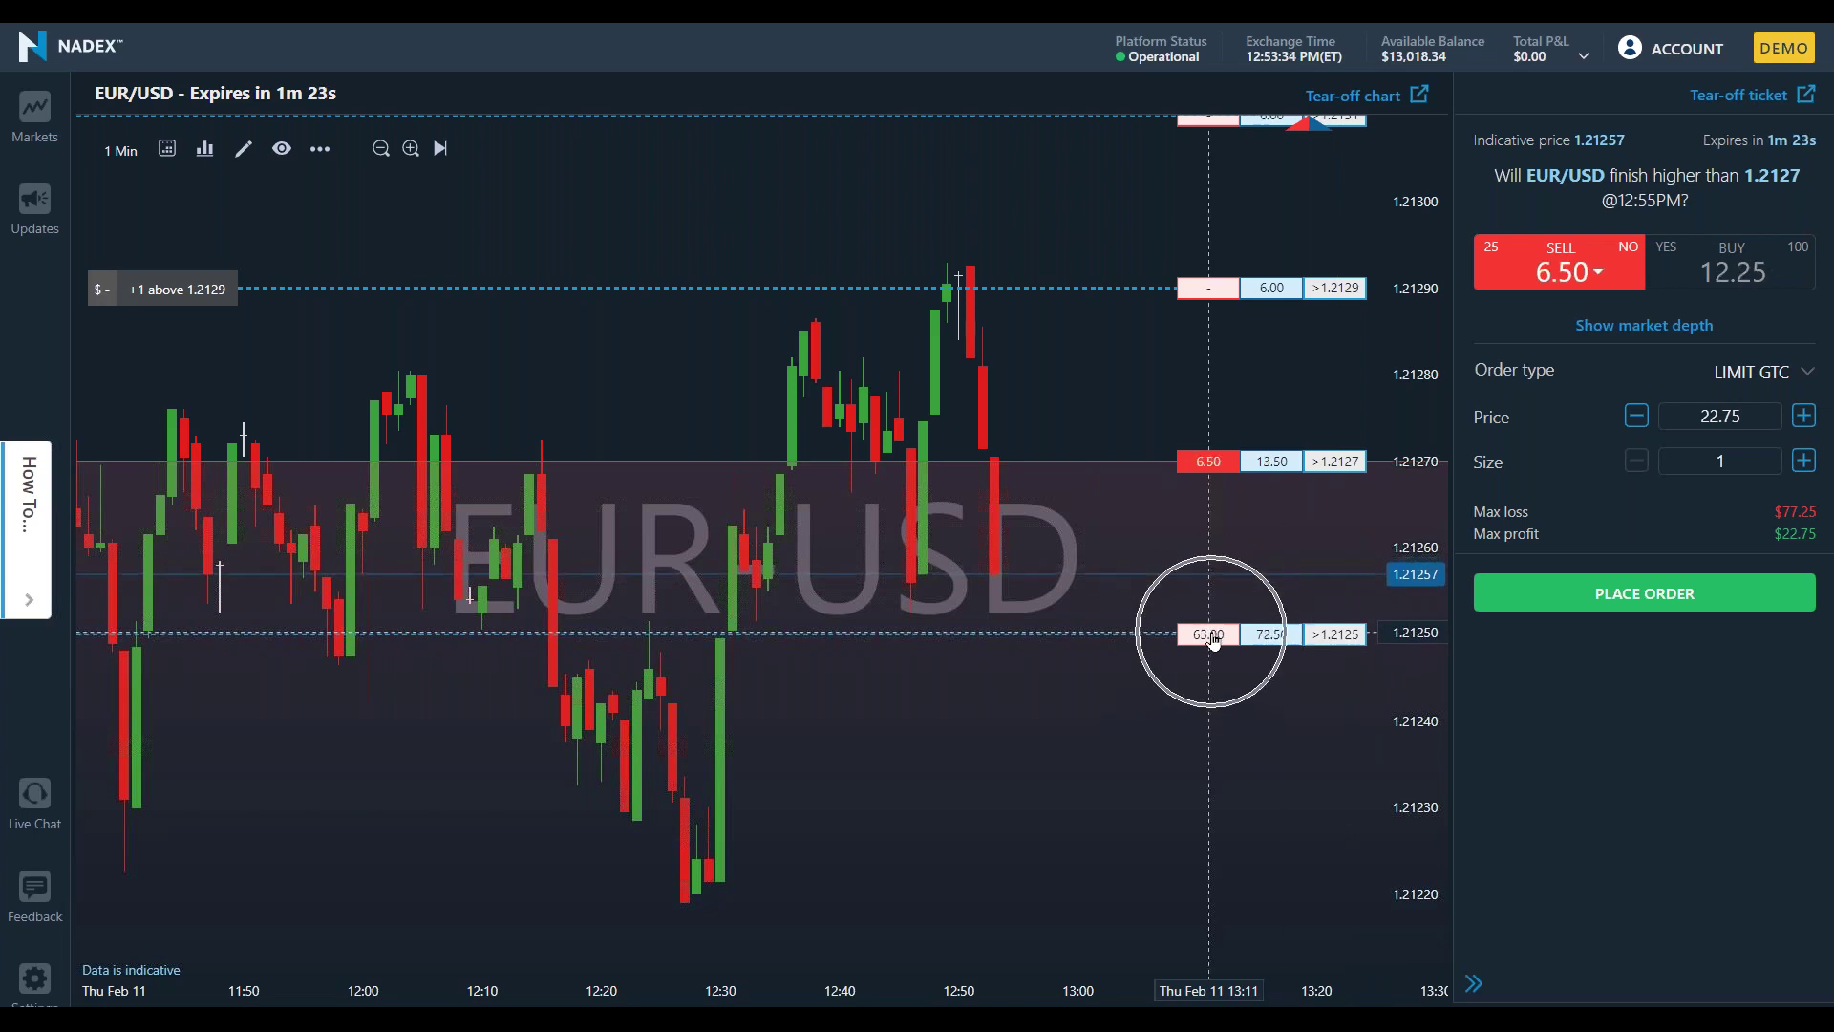
{"action": "left_click", "coordinate": [361, 89]}
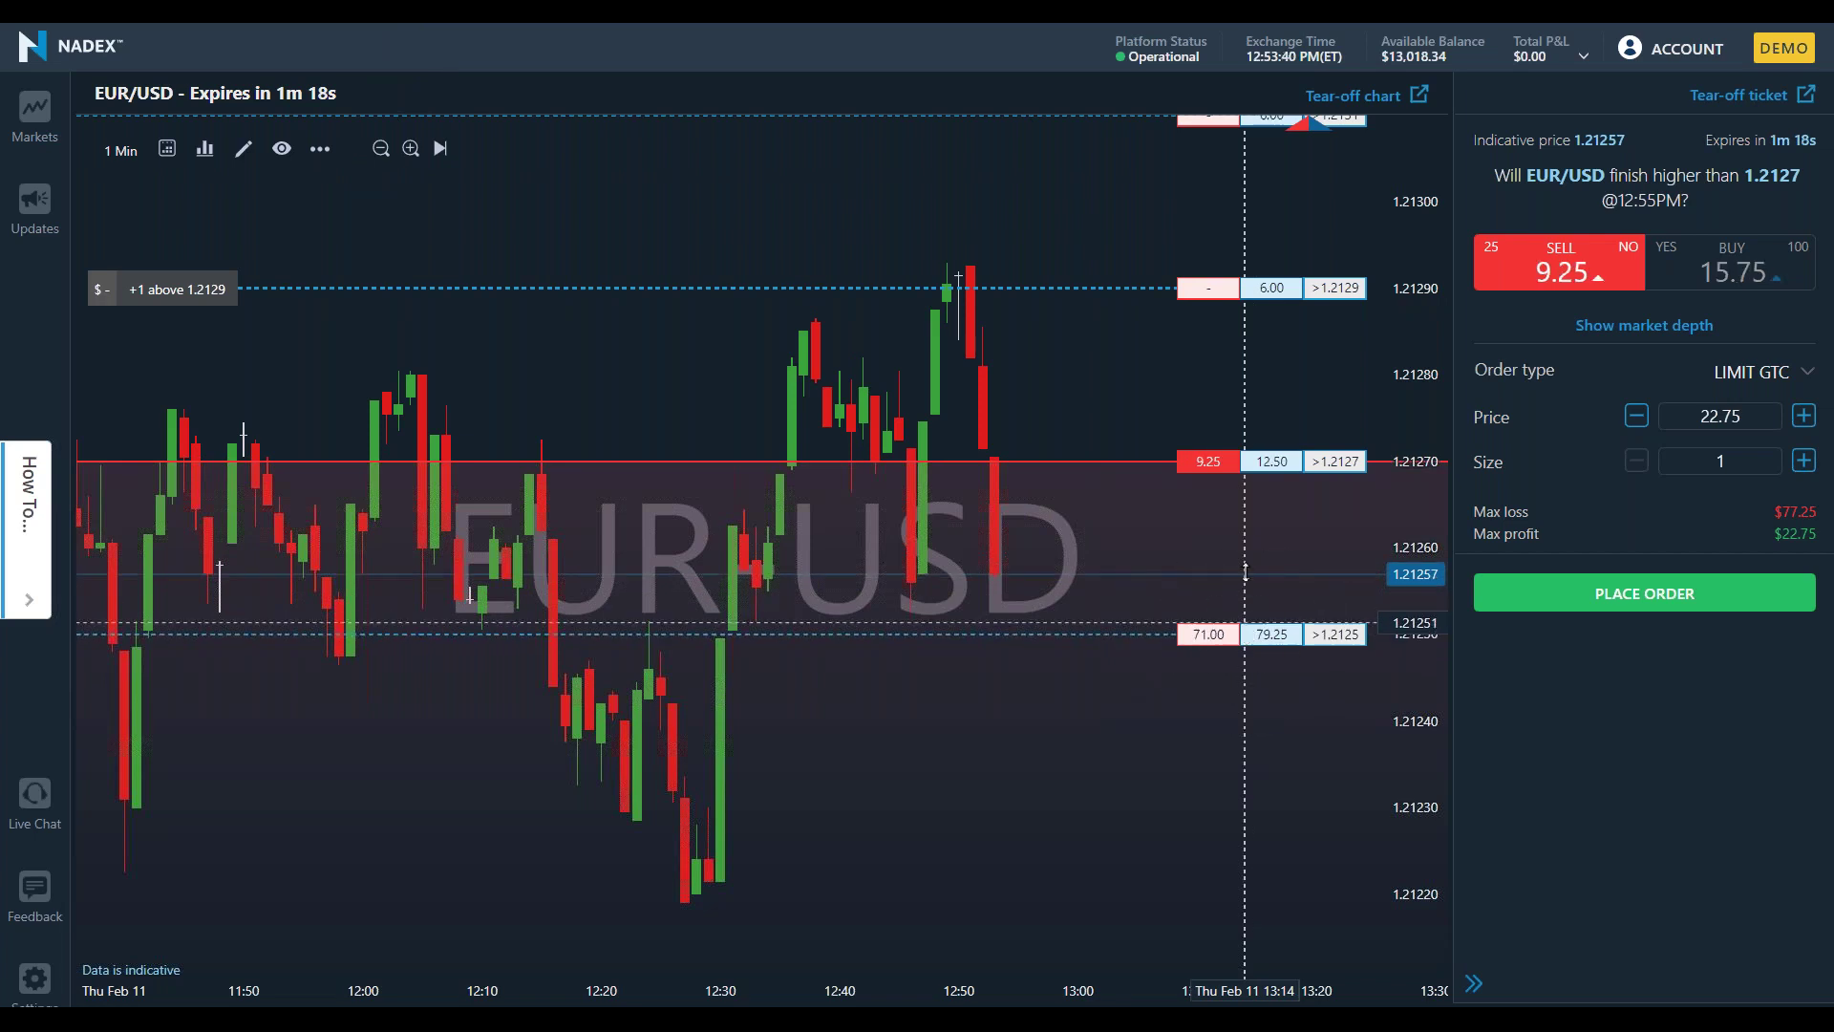
Check the sell prices of the >1.2129 and >1.2127 strikes on the chart.
{"action": "left_click", "coordinate": [1225, 300]}
{"action": "left_click", "coordinate": [1225, 300]}
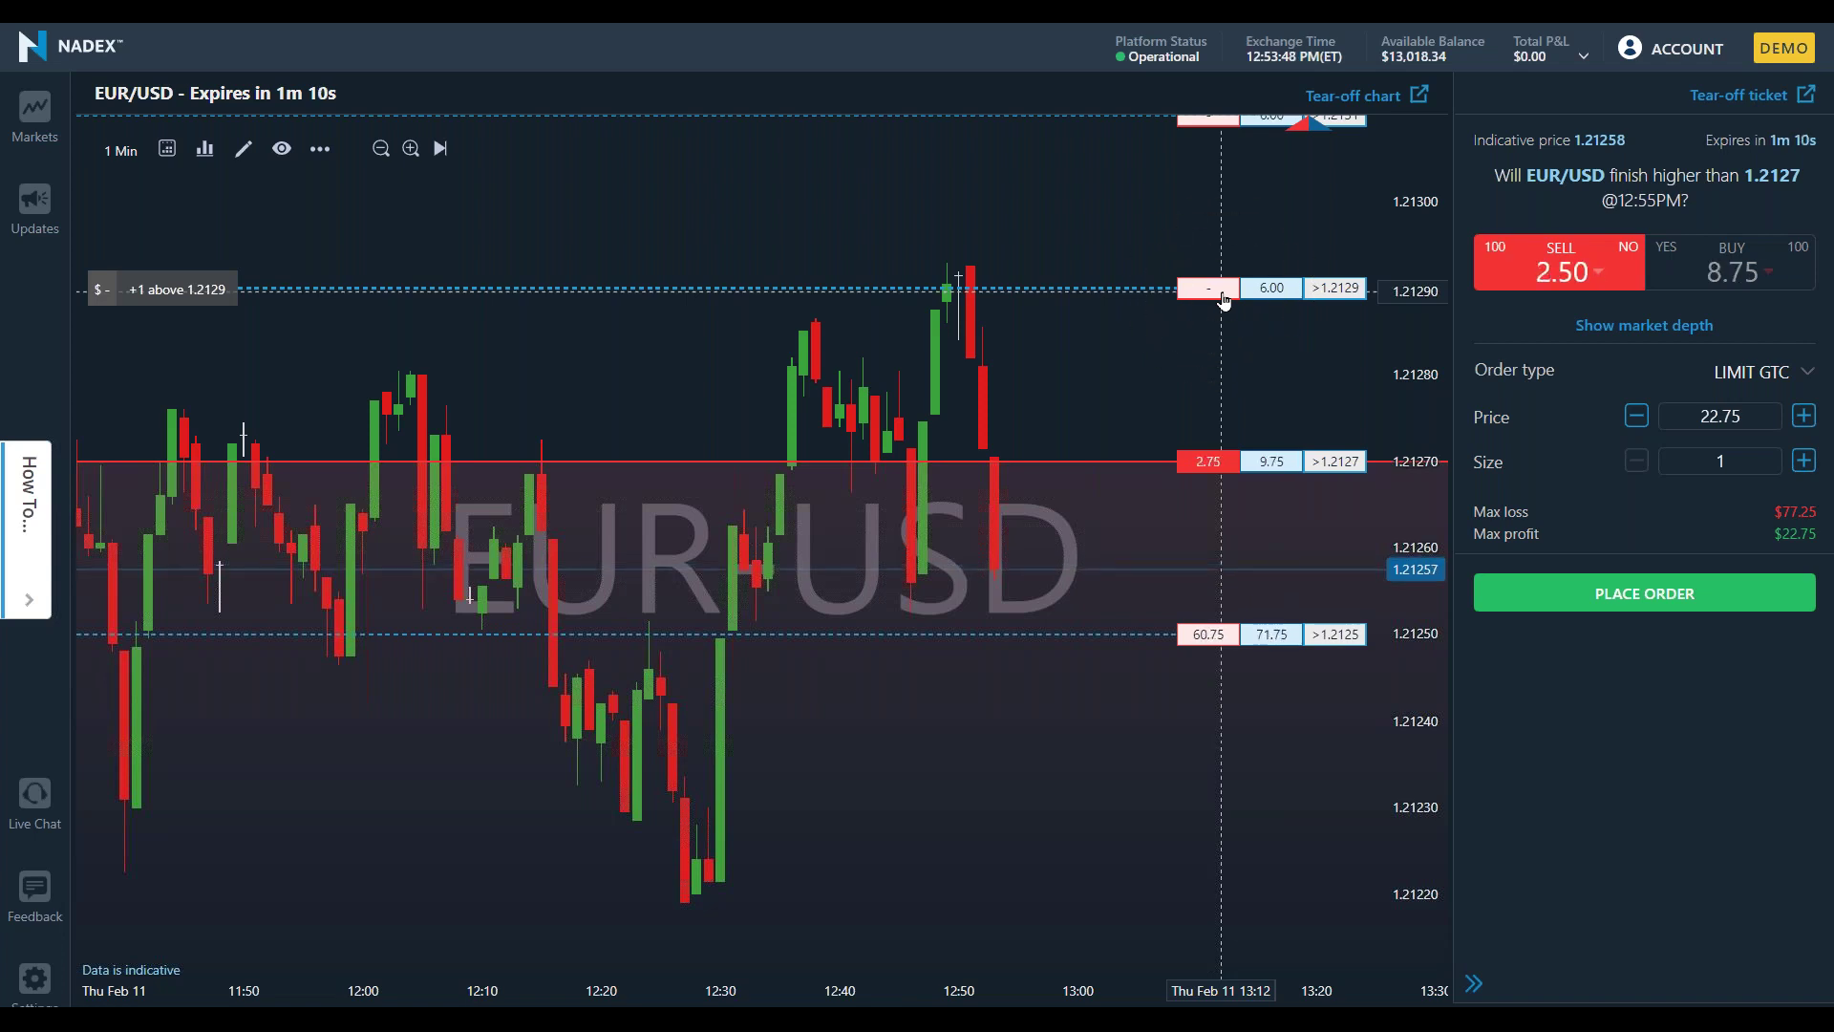
{"action": "left_click", "coordinate": [1225, 300]}
{"action": "left_click", "coordinate": [1224, 299]}
{"action": "left_click", "coordinate": [1225, 300]}
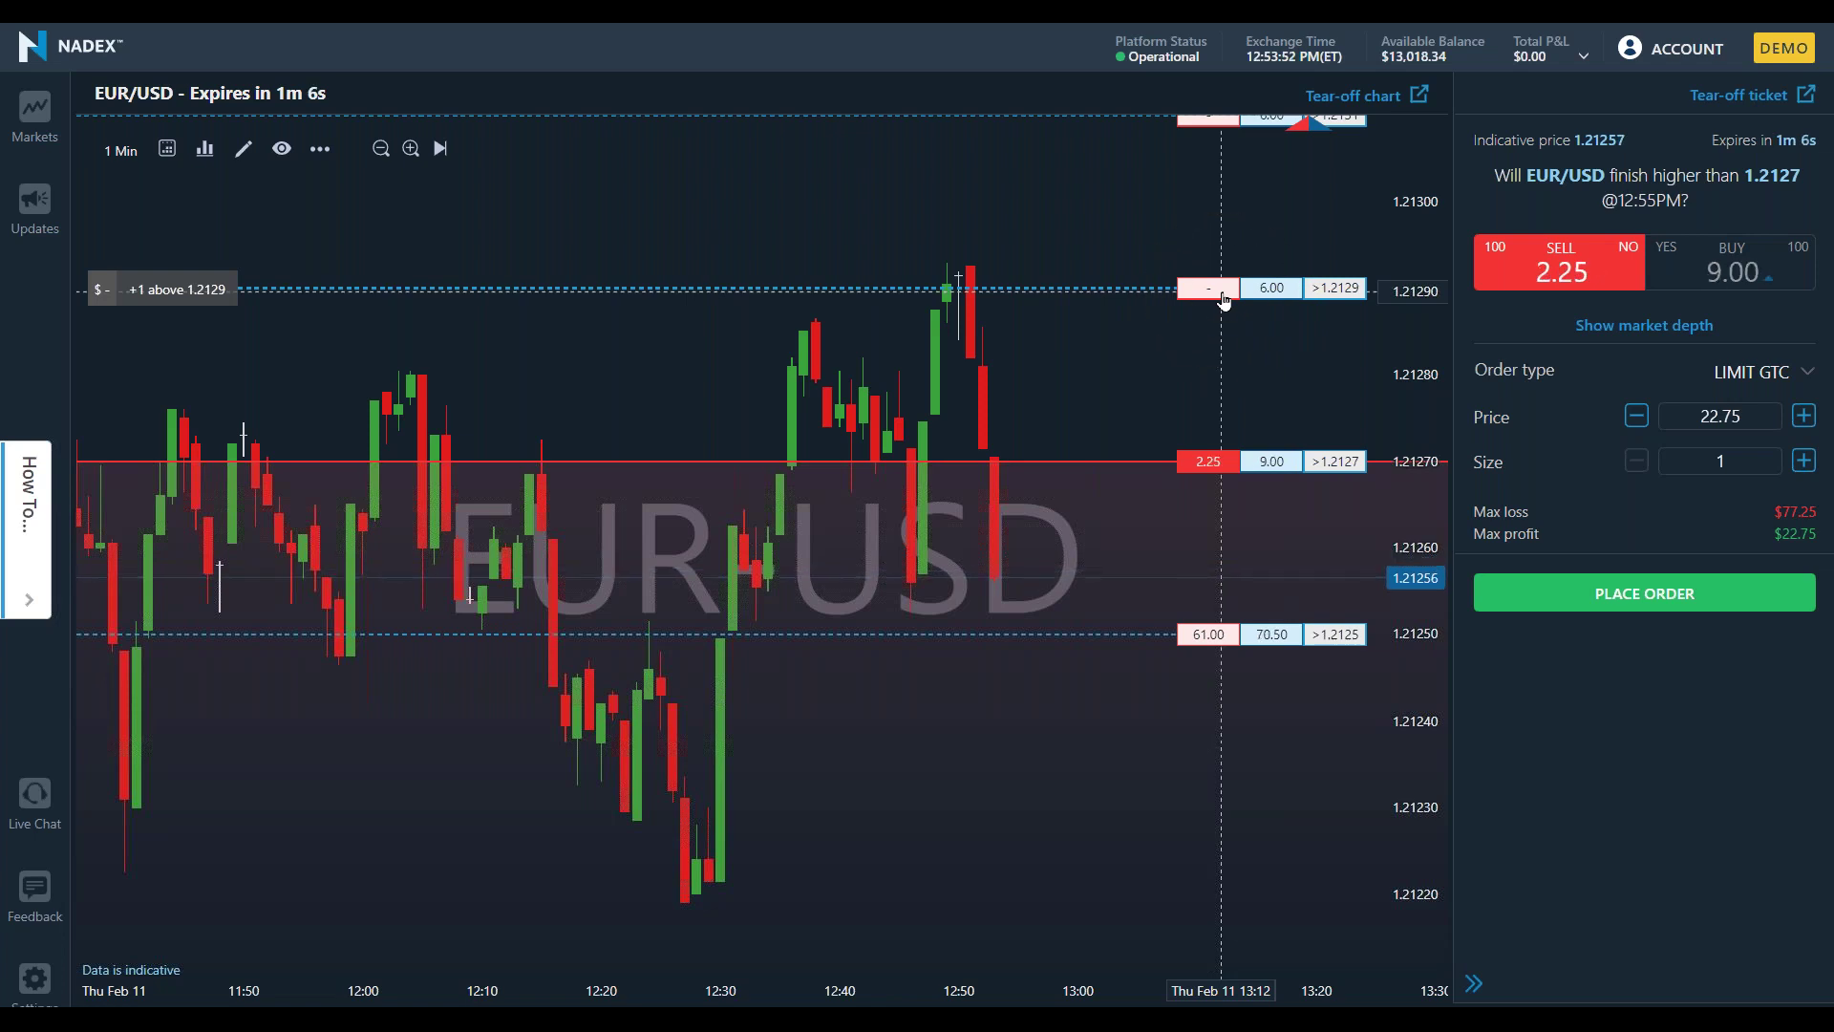
{"action": "left_click", "coordinate": [1220, 465]}
{"action": "left_click", "coordinate": [1220, 465]}
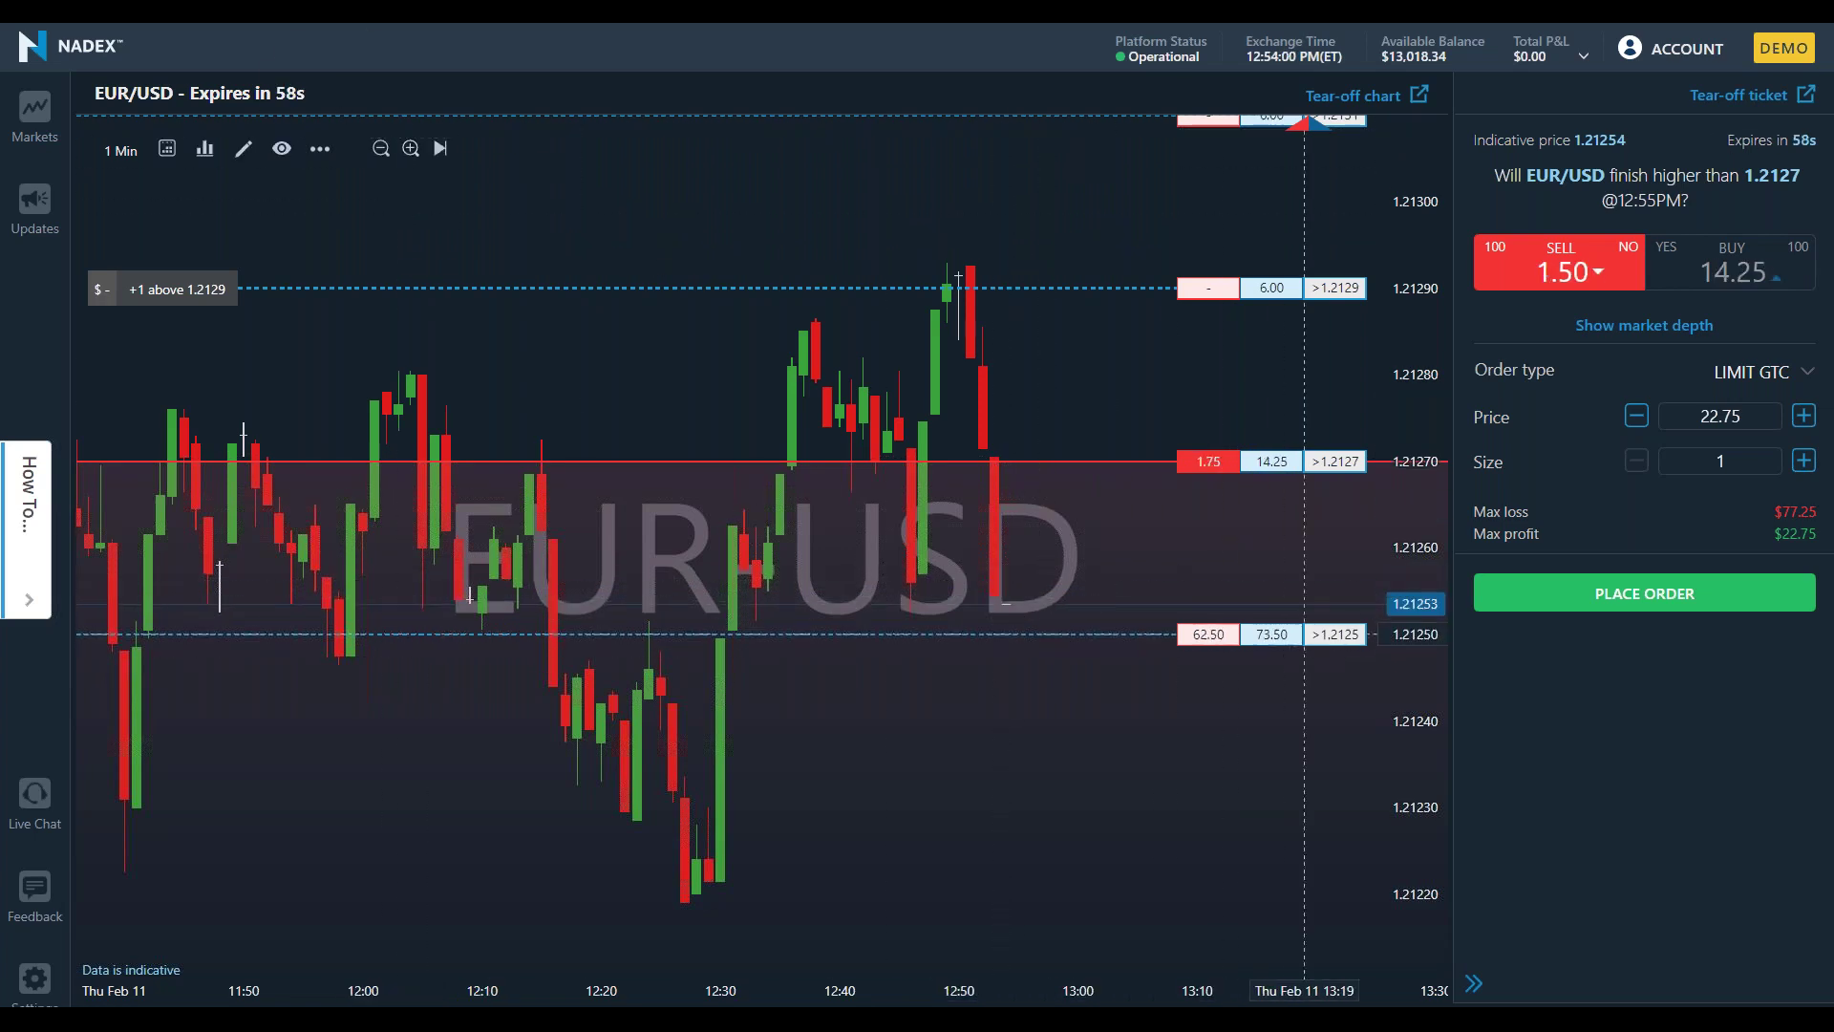
Examine the >1.2125 strike's sell and buy prices against the newest one-minute candle.
{"action": "left_click", "coordinate": [1248, 652]}
{"action": "left_click", "coordinate": [1248, 653]}
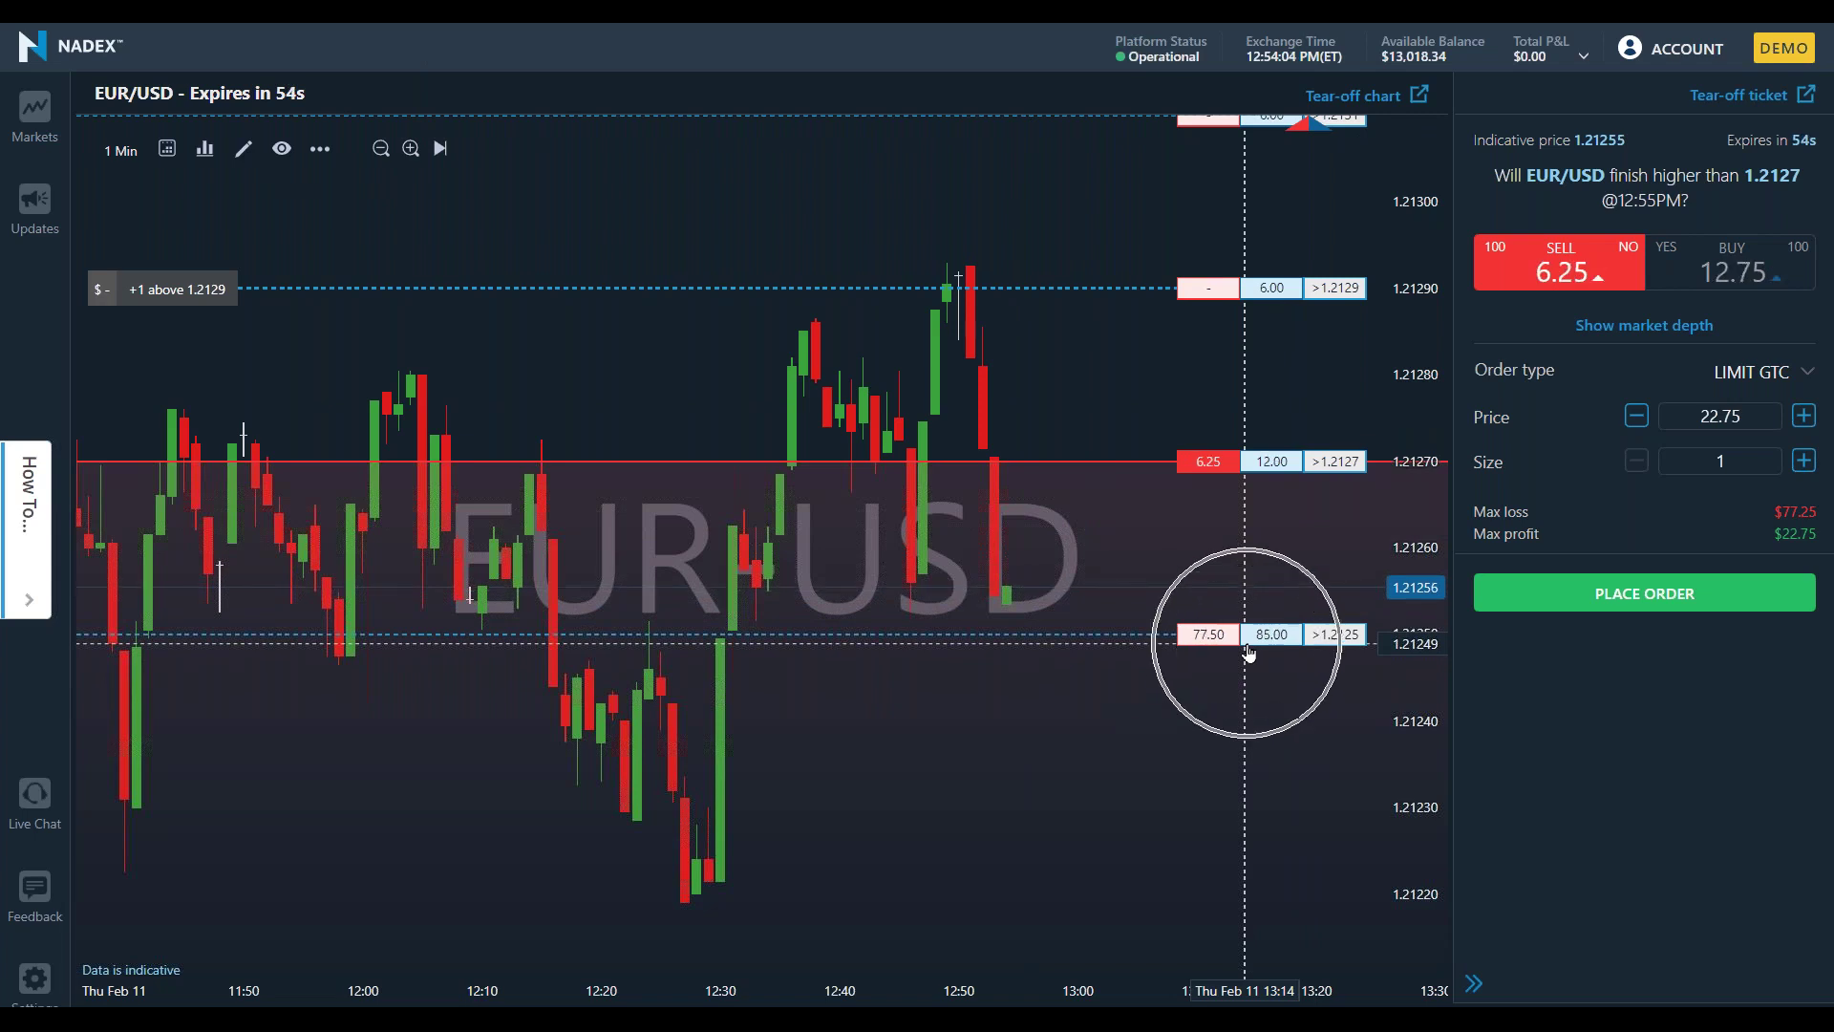
{"action": "left_click", "coordinate": [1248, 652]}
{"action": "left_click", "coordinate": [1249, 652]}
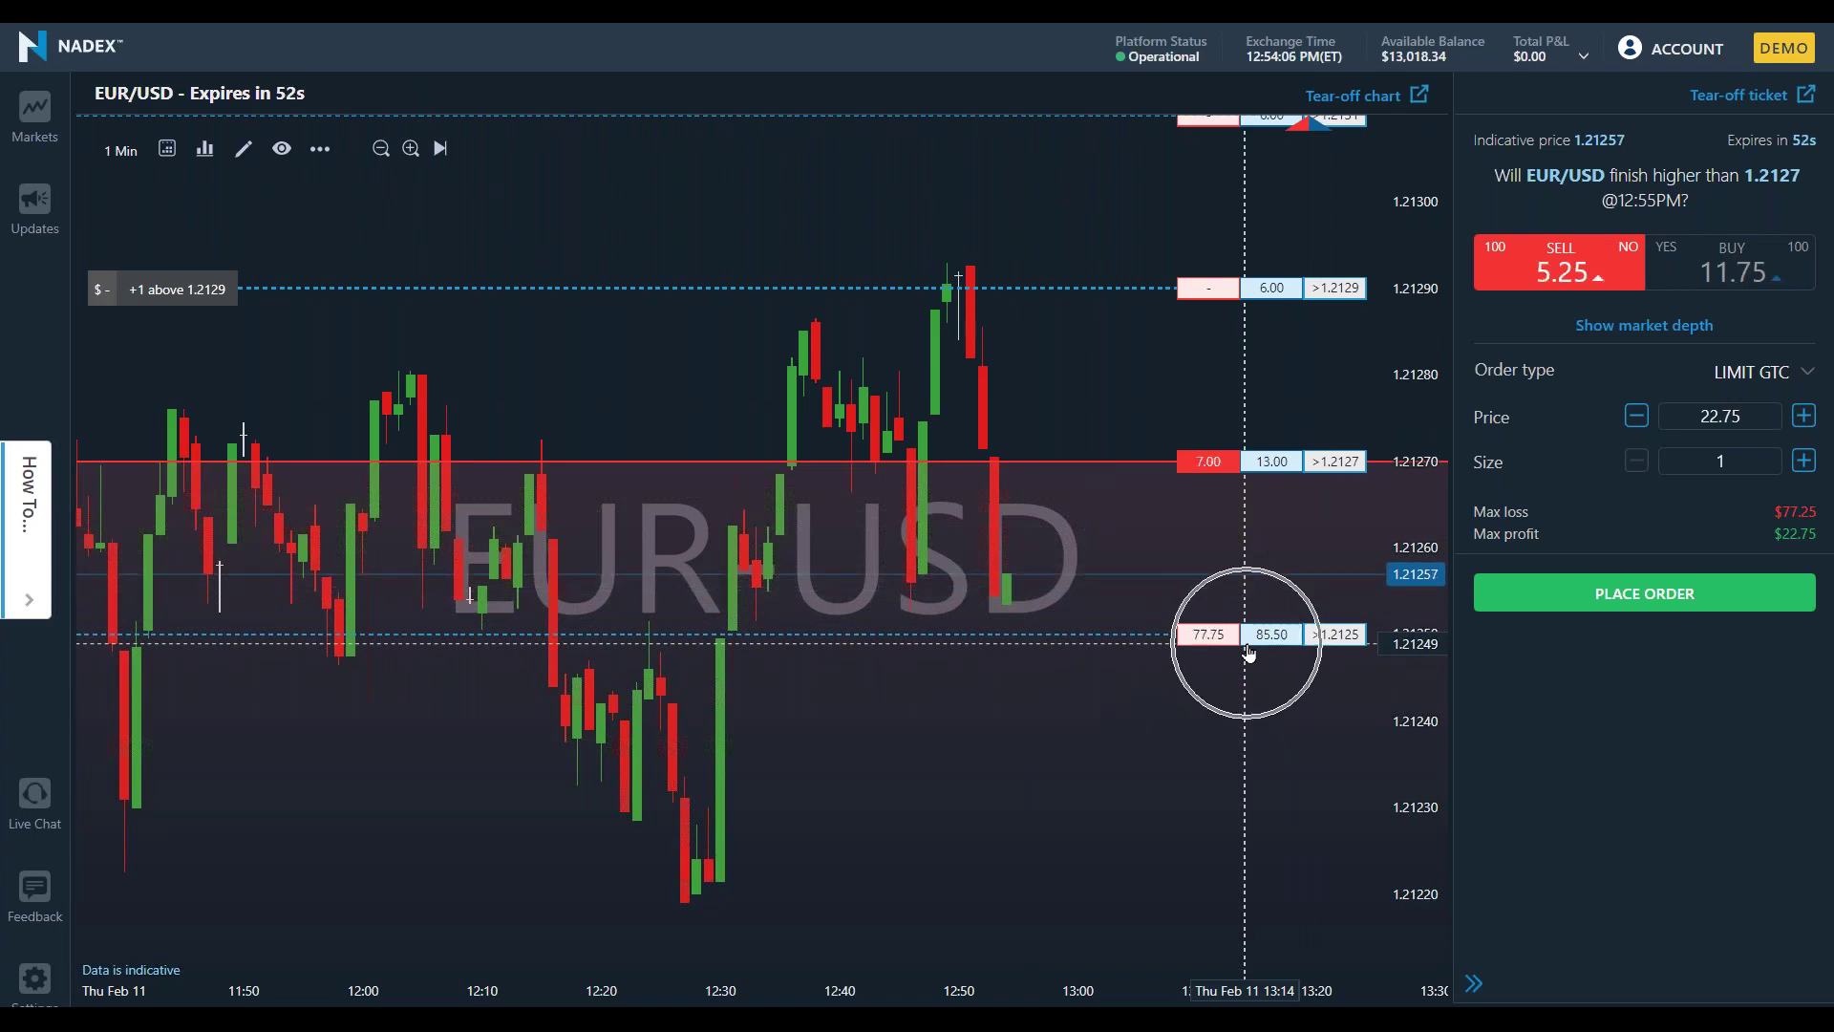
{"action": "left_click", "coordinate": [1248, 653]}
{"action": "left_click", "coordinate": [1249, 653]}
{"action": "left_click", "coordinate": [1005, 598]}
{"action": "left_click", "coordinate": [1005, 598]}
{"action": "left_click", "coordinate": [1005, 598]}
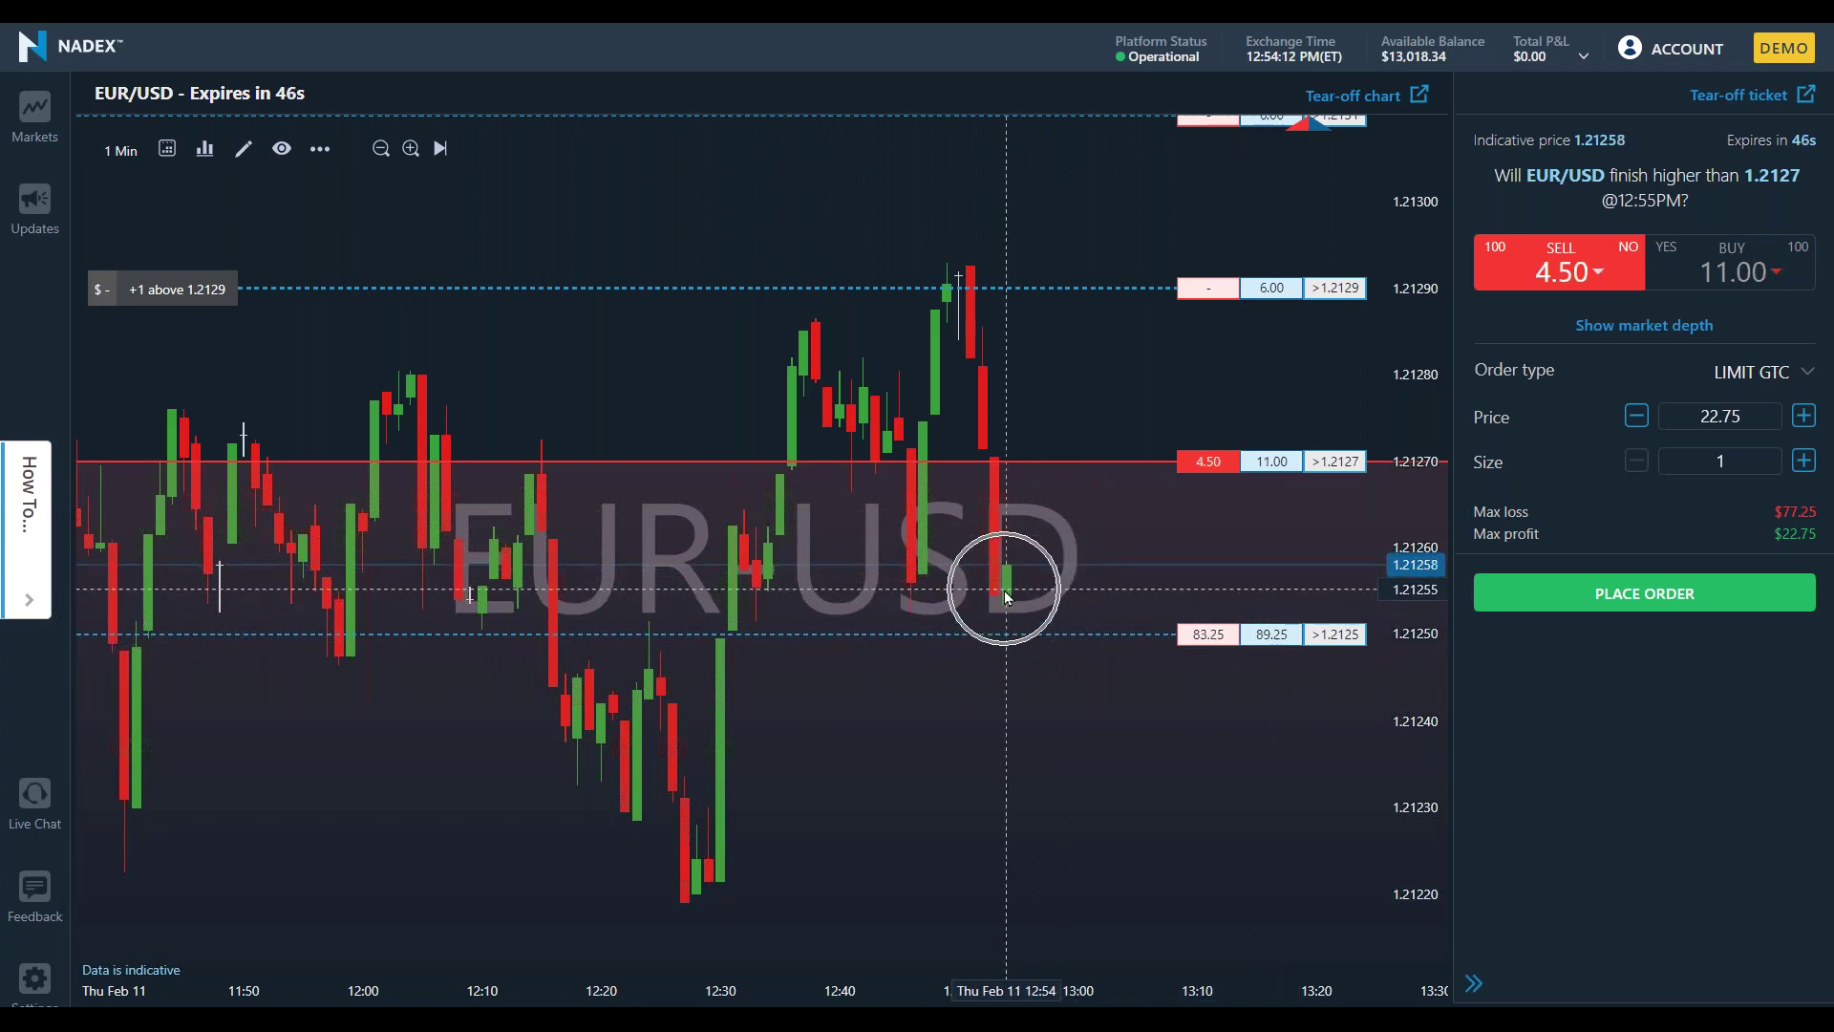
{"action": "left_click", "coordinate": [1005, 598]}
{"action": "left_click", "coordinate": [1005, 598]}
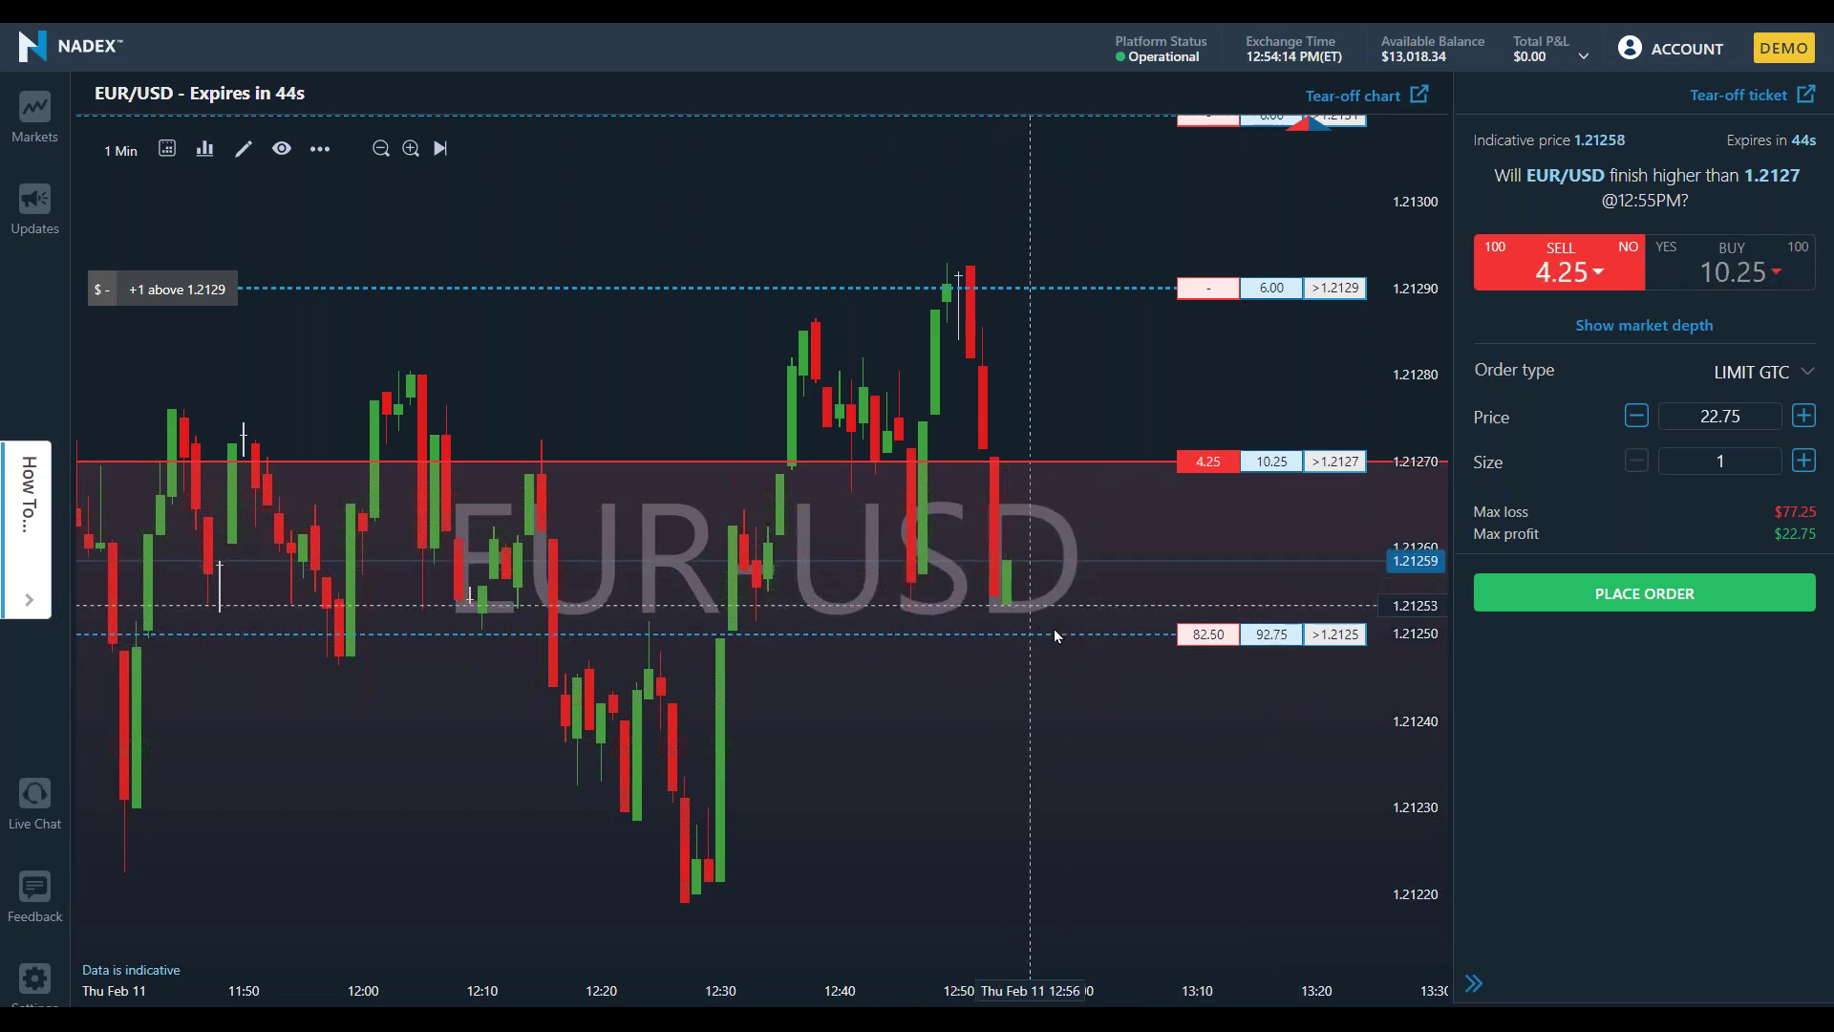
Follow the >1.2125 and >1.2127 prices alongside the current candle in the contract's final minute.
{"action": "left_click", "coordinate": [1248, 641]}
{"action": "left_click", "coordinate": [1249, 641]}
{"action": "left_click", "coordinate": [1249, 641]}
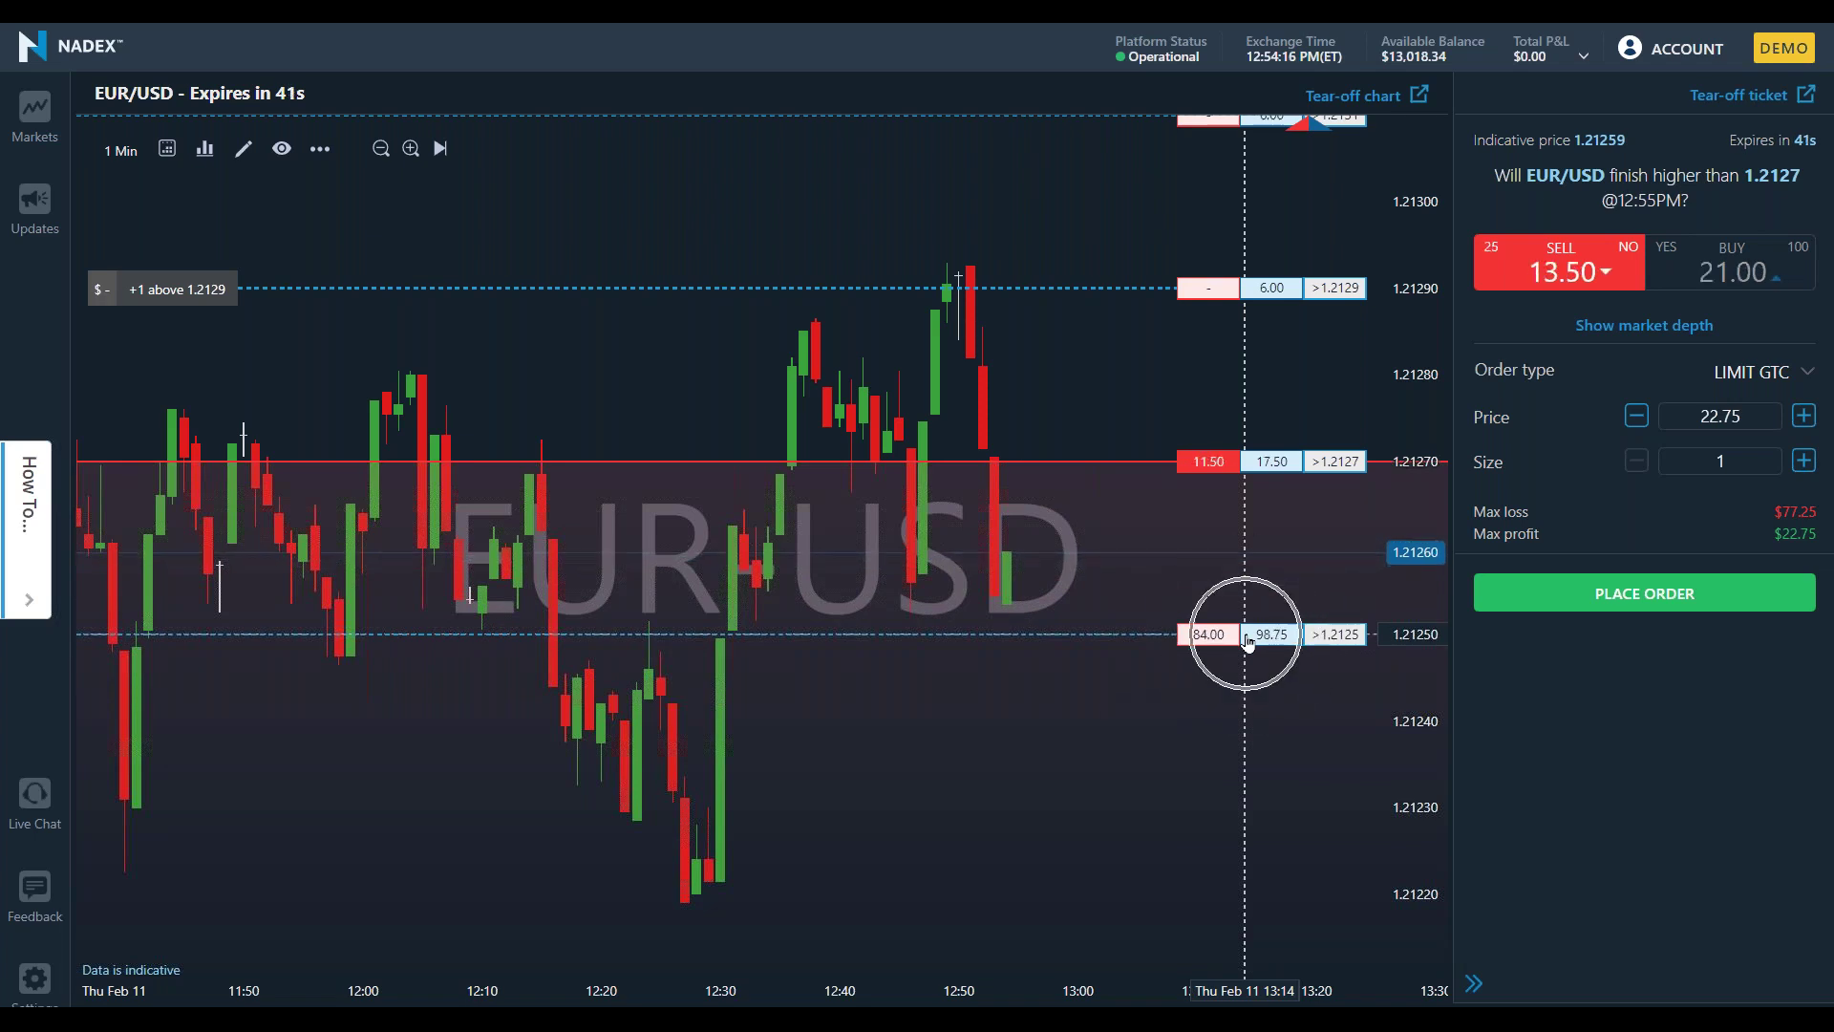
{"action": "left_click", "coordinate": [1020, 558]}
{"action": "left_click", "coordinate": [1267, 468]}
{"action": "left_click", "coordinate": [1268, 468]}
{"action": "left_click", "coordinate": [1274, 466]}
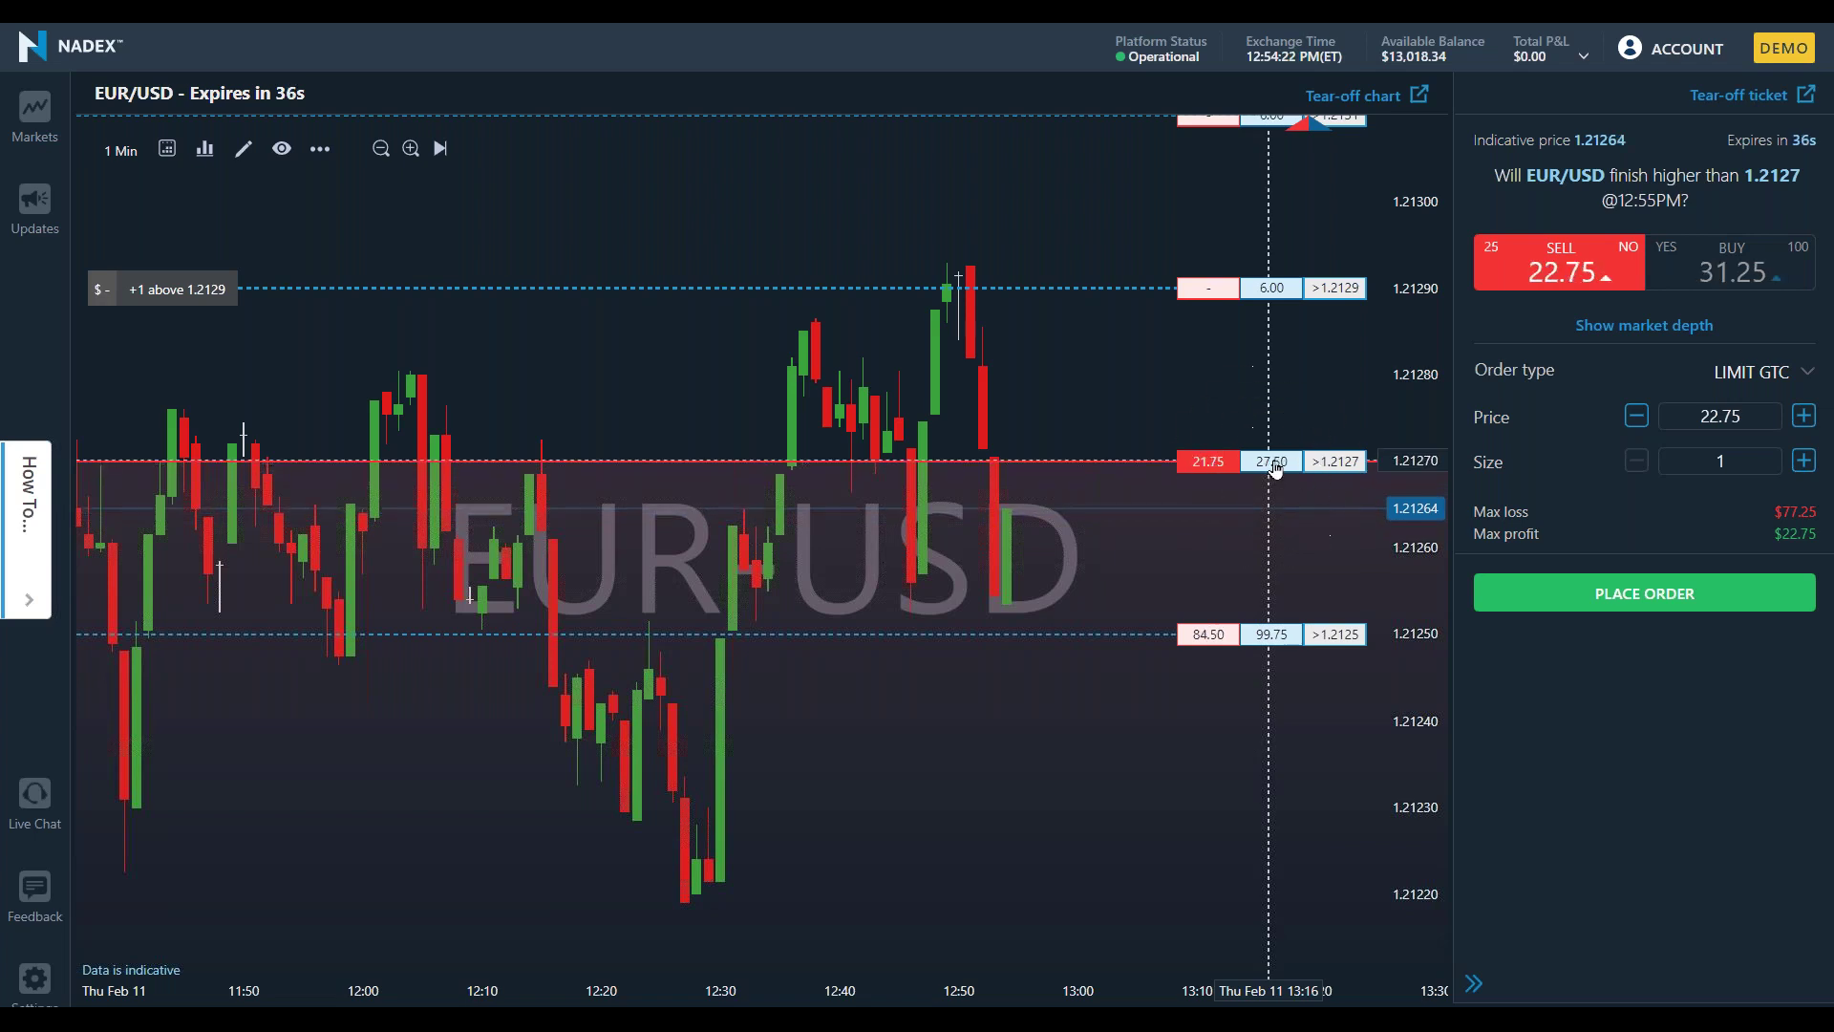
{"action": "left_click", "coordinate": [1275, 467]}
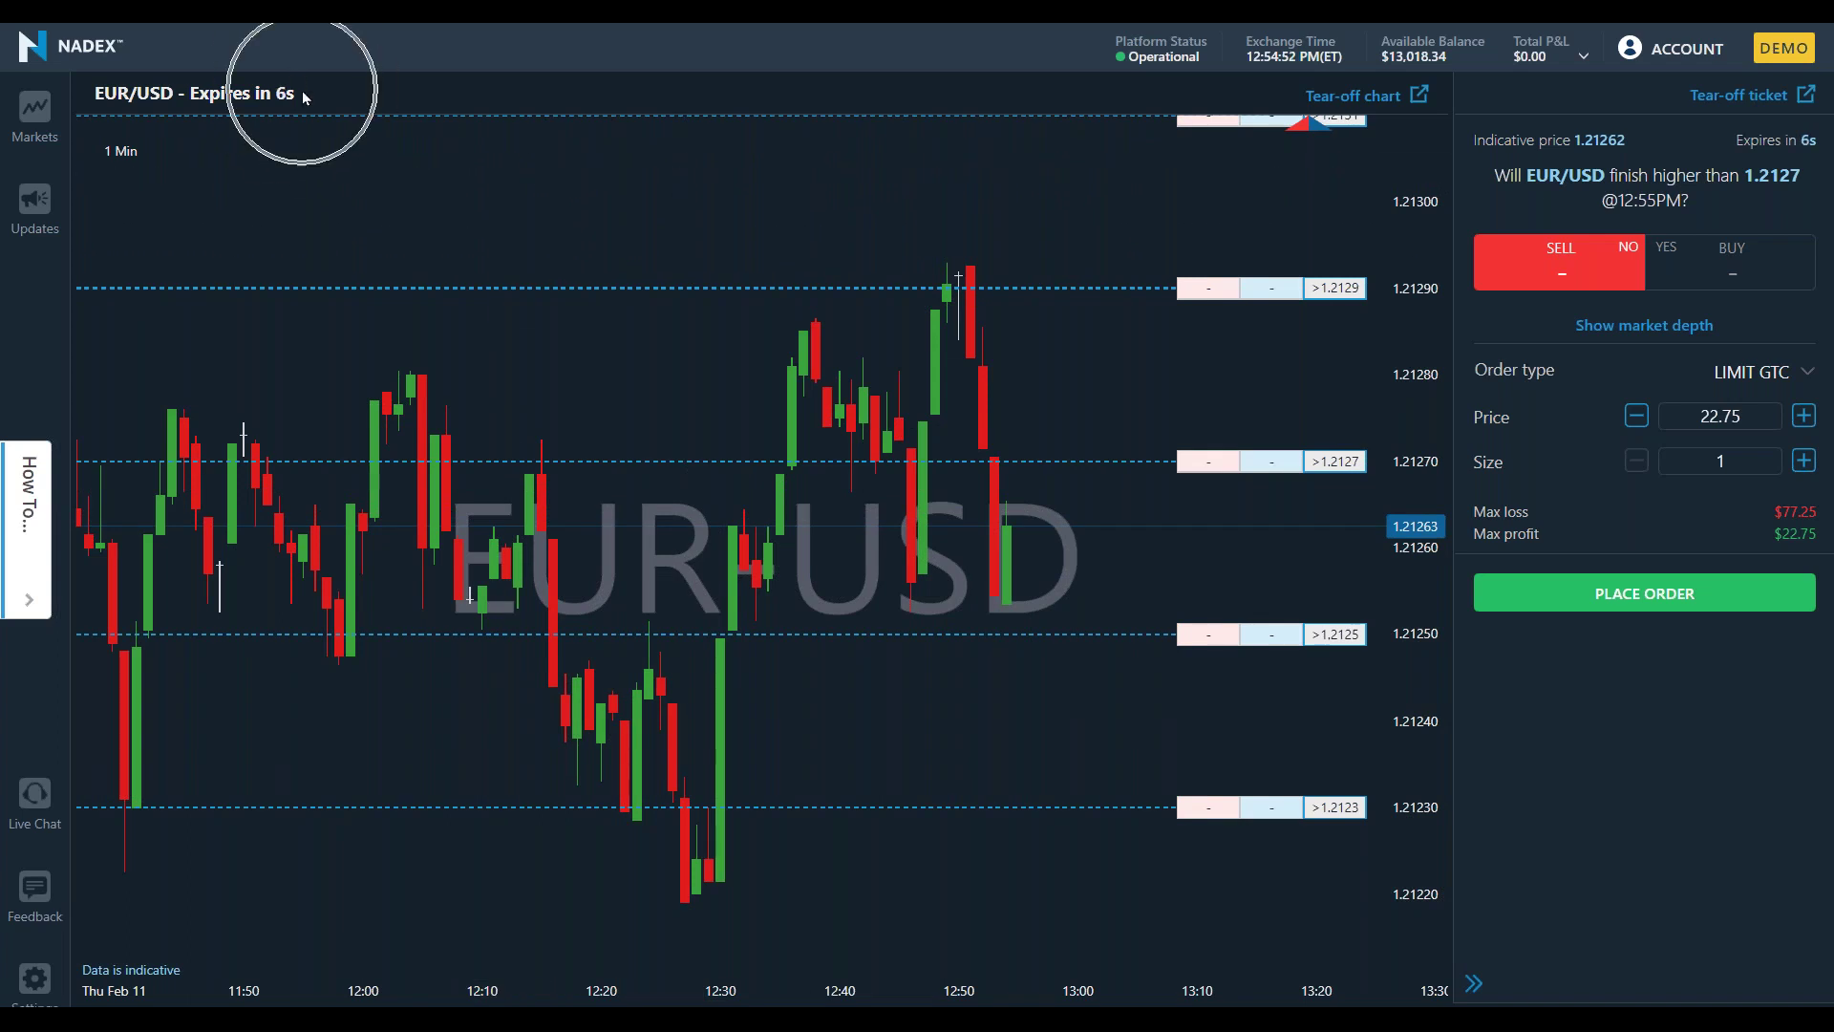
Examine the >1.2127 and >1.2125 strike levels against the EUR/USD price at the 12:55 PM expiry.
{"action": "left_click", "coordinate": [1332, 466]}
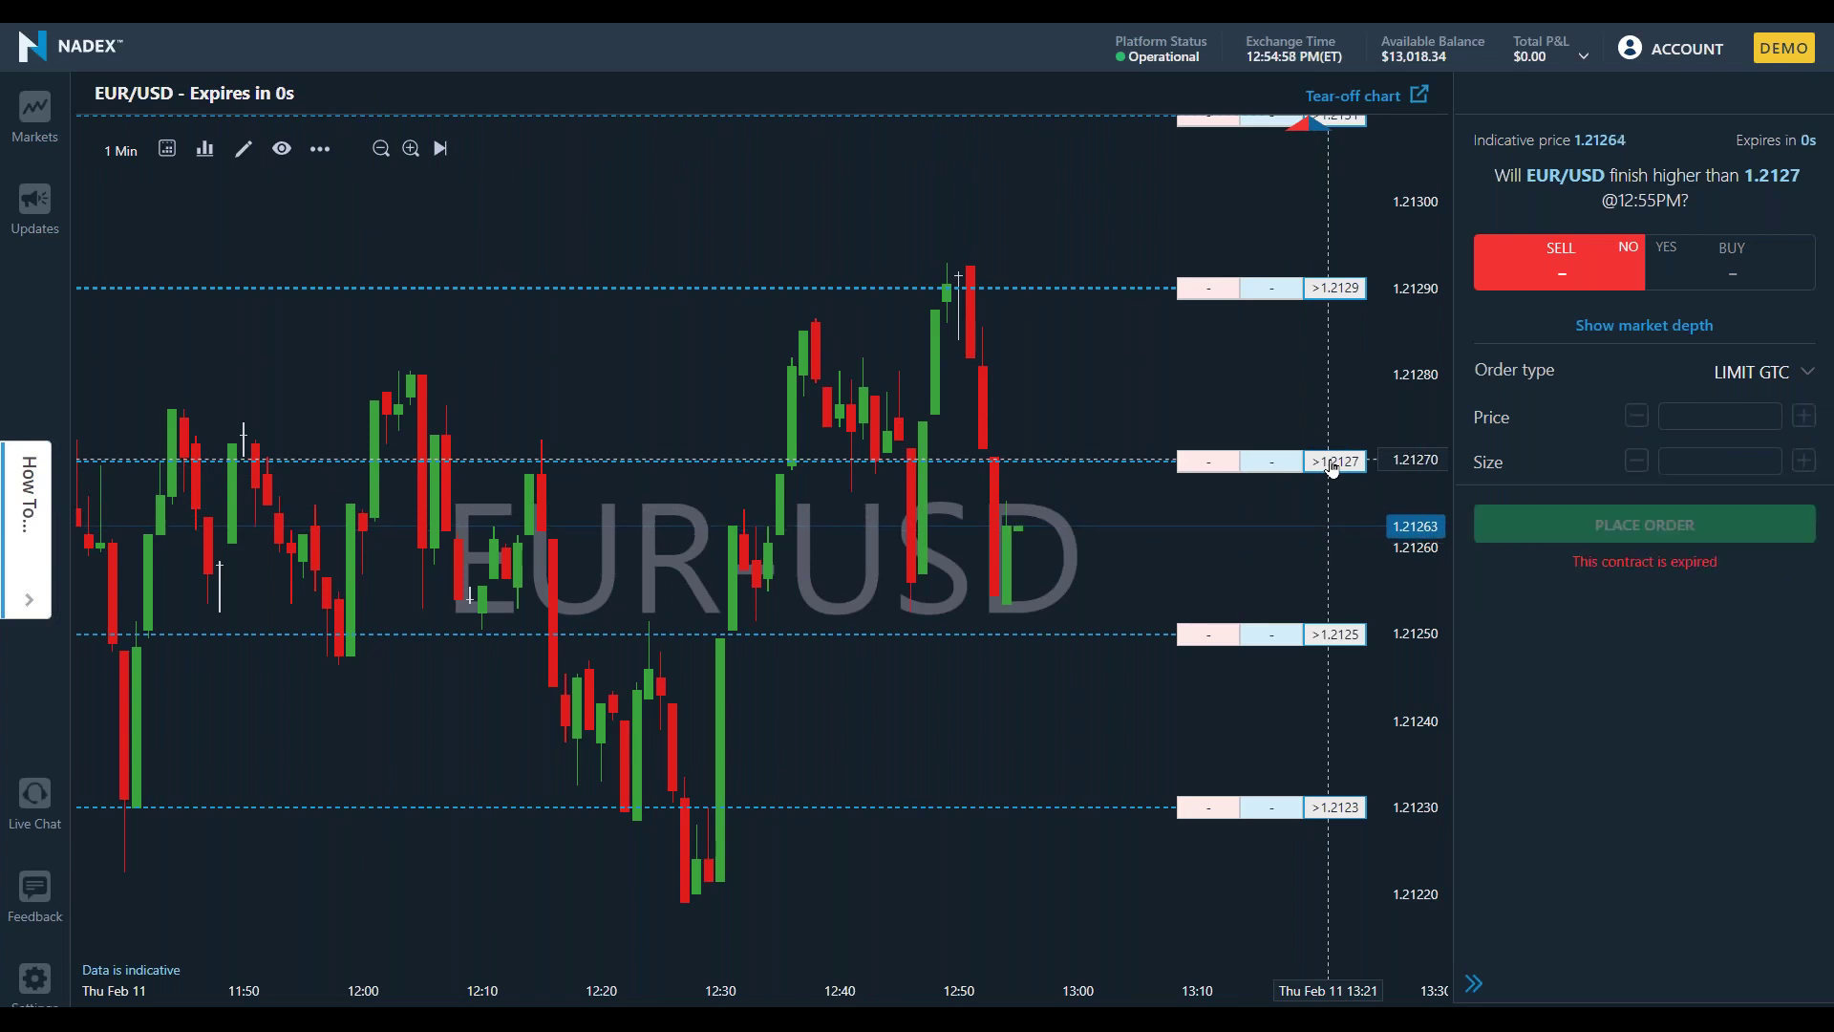
{"action": "left_click", "coordinate": [1333, 465]}
{"action": "left_click", "coordinate": [1333, 465]}
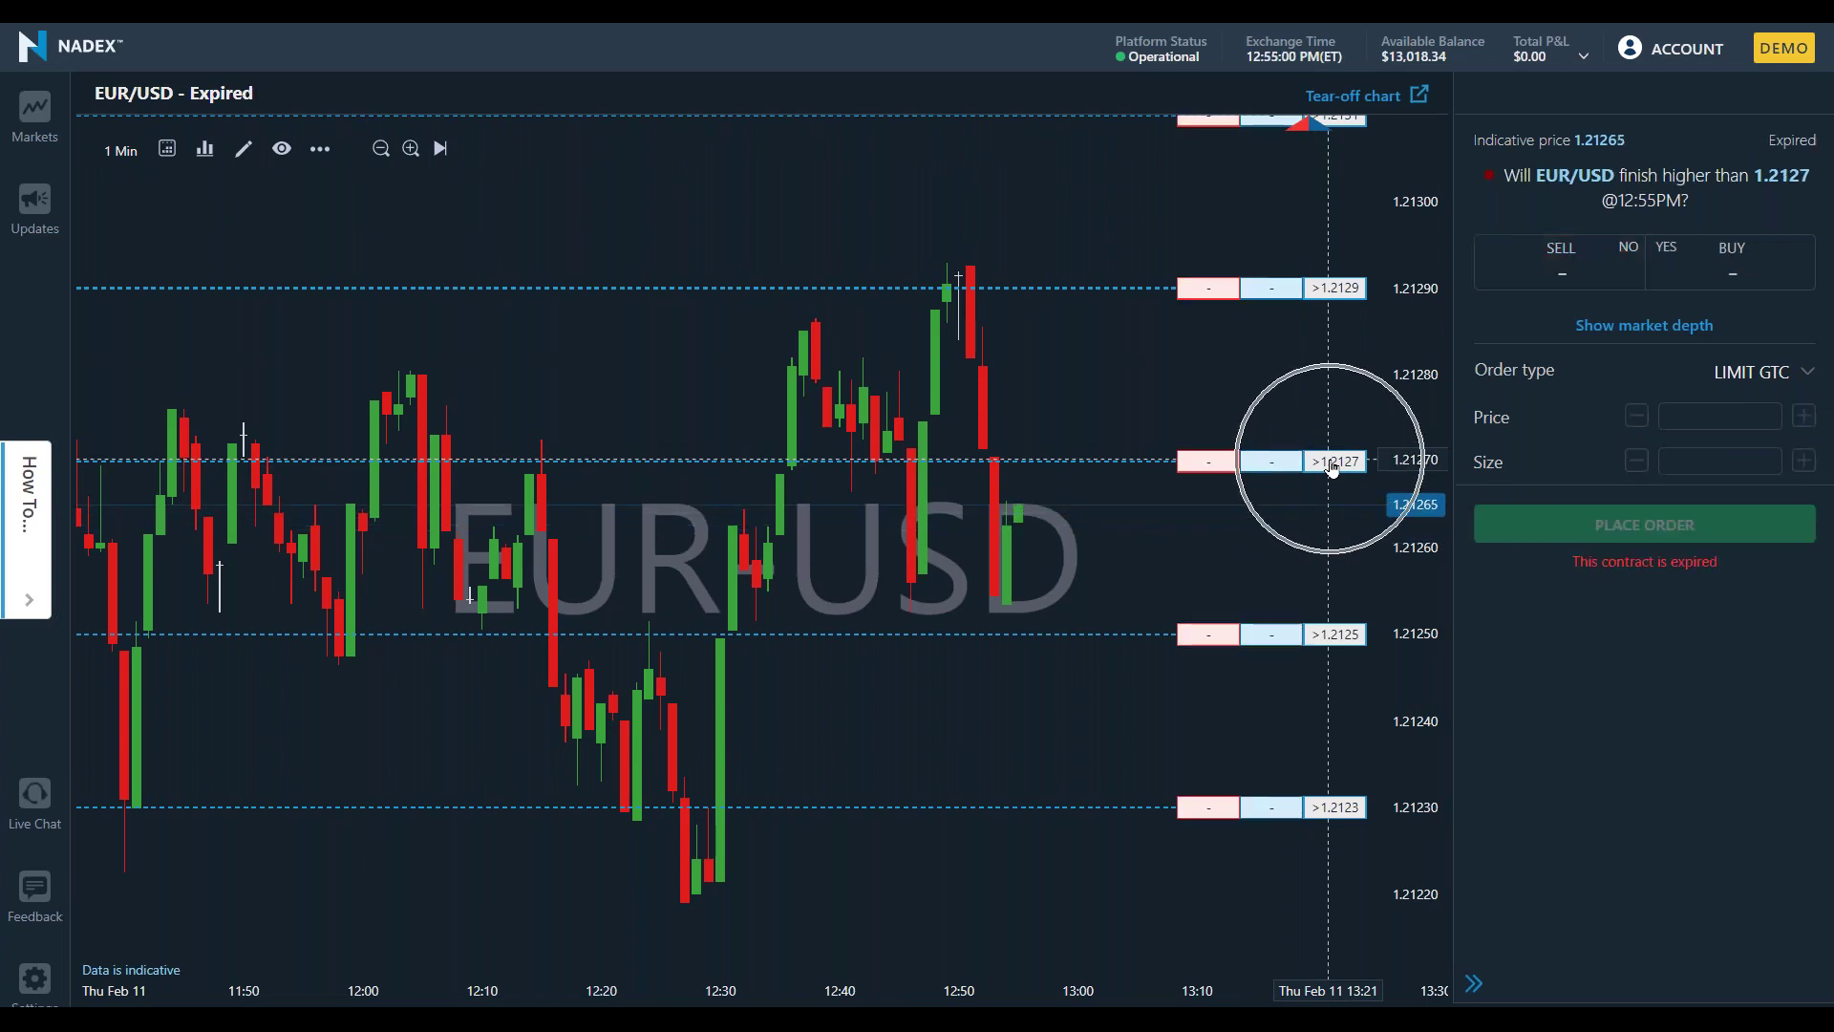
{"action": "left_click", "coordinate": [1339, 642]}
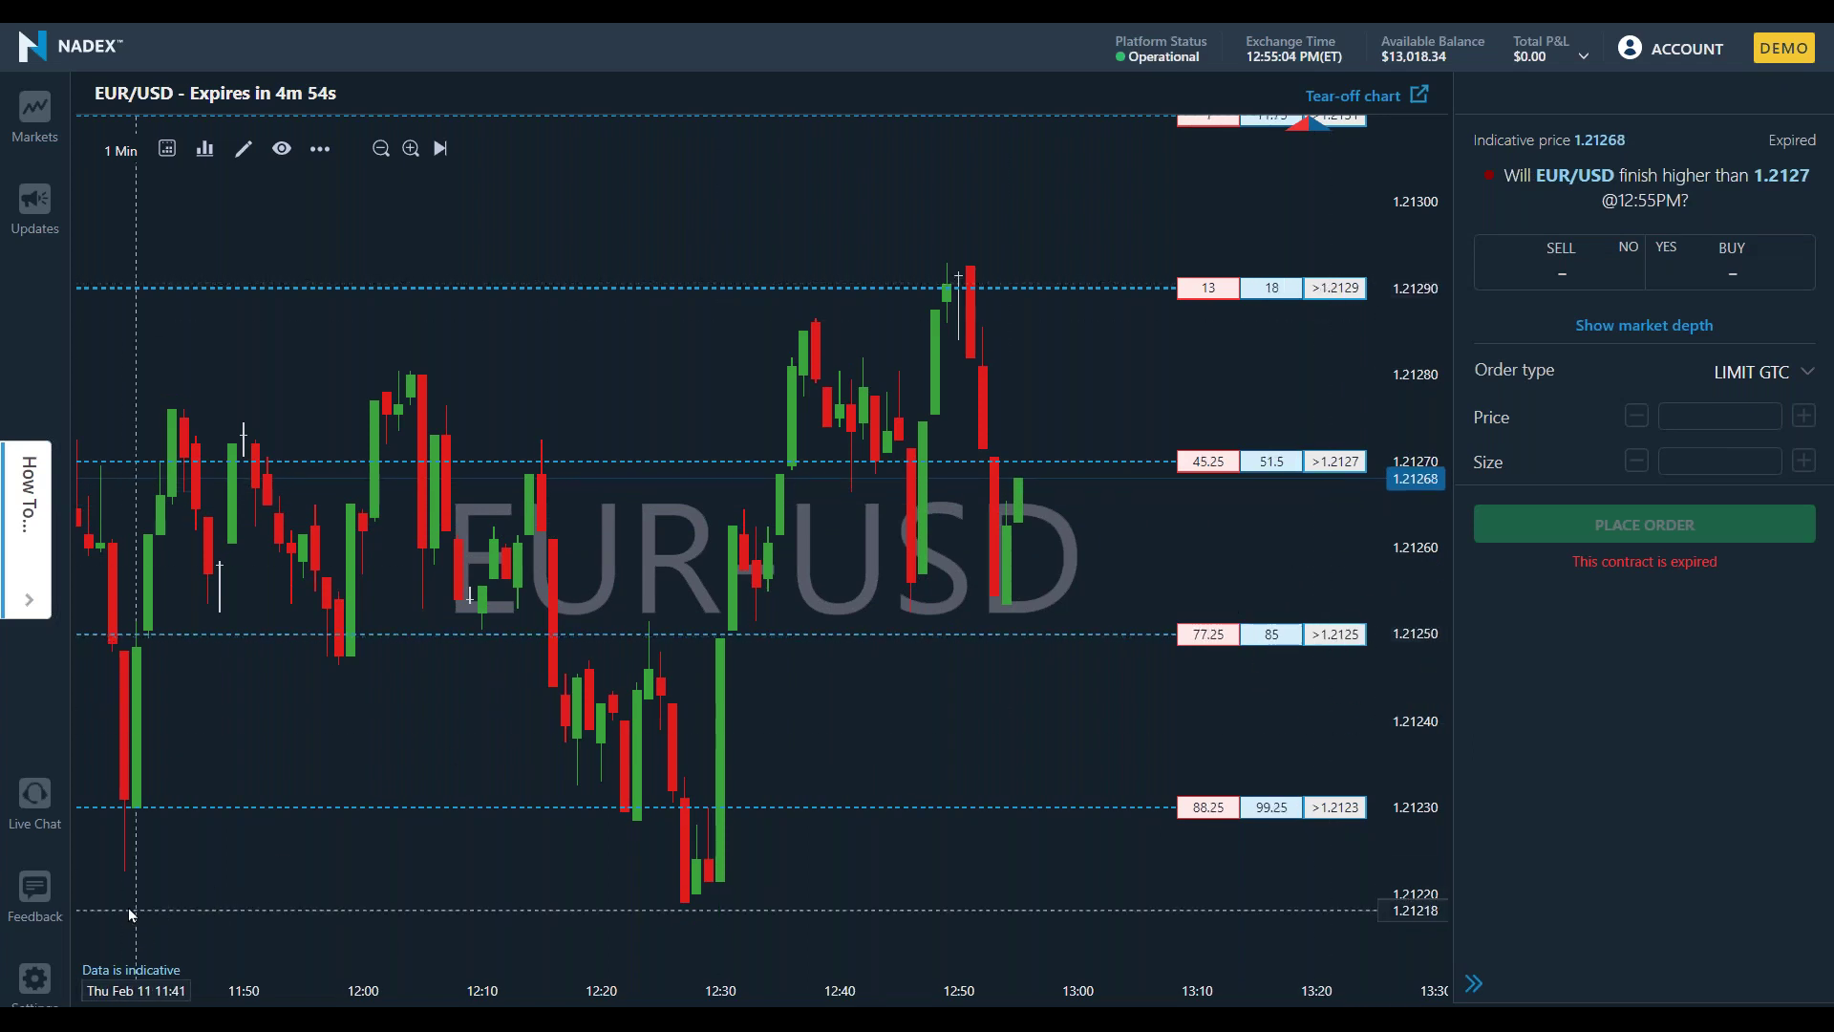
Review the new 12:55 pm to 01:00 pm EUR/USD strikes in the market list and on the chart.
{"action": "left_click", "coordinate": [37, 113]}
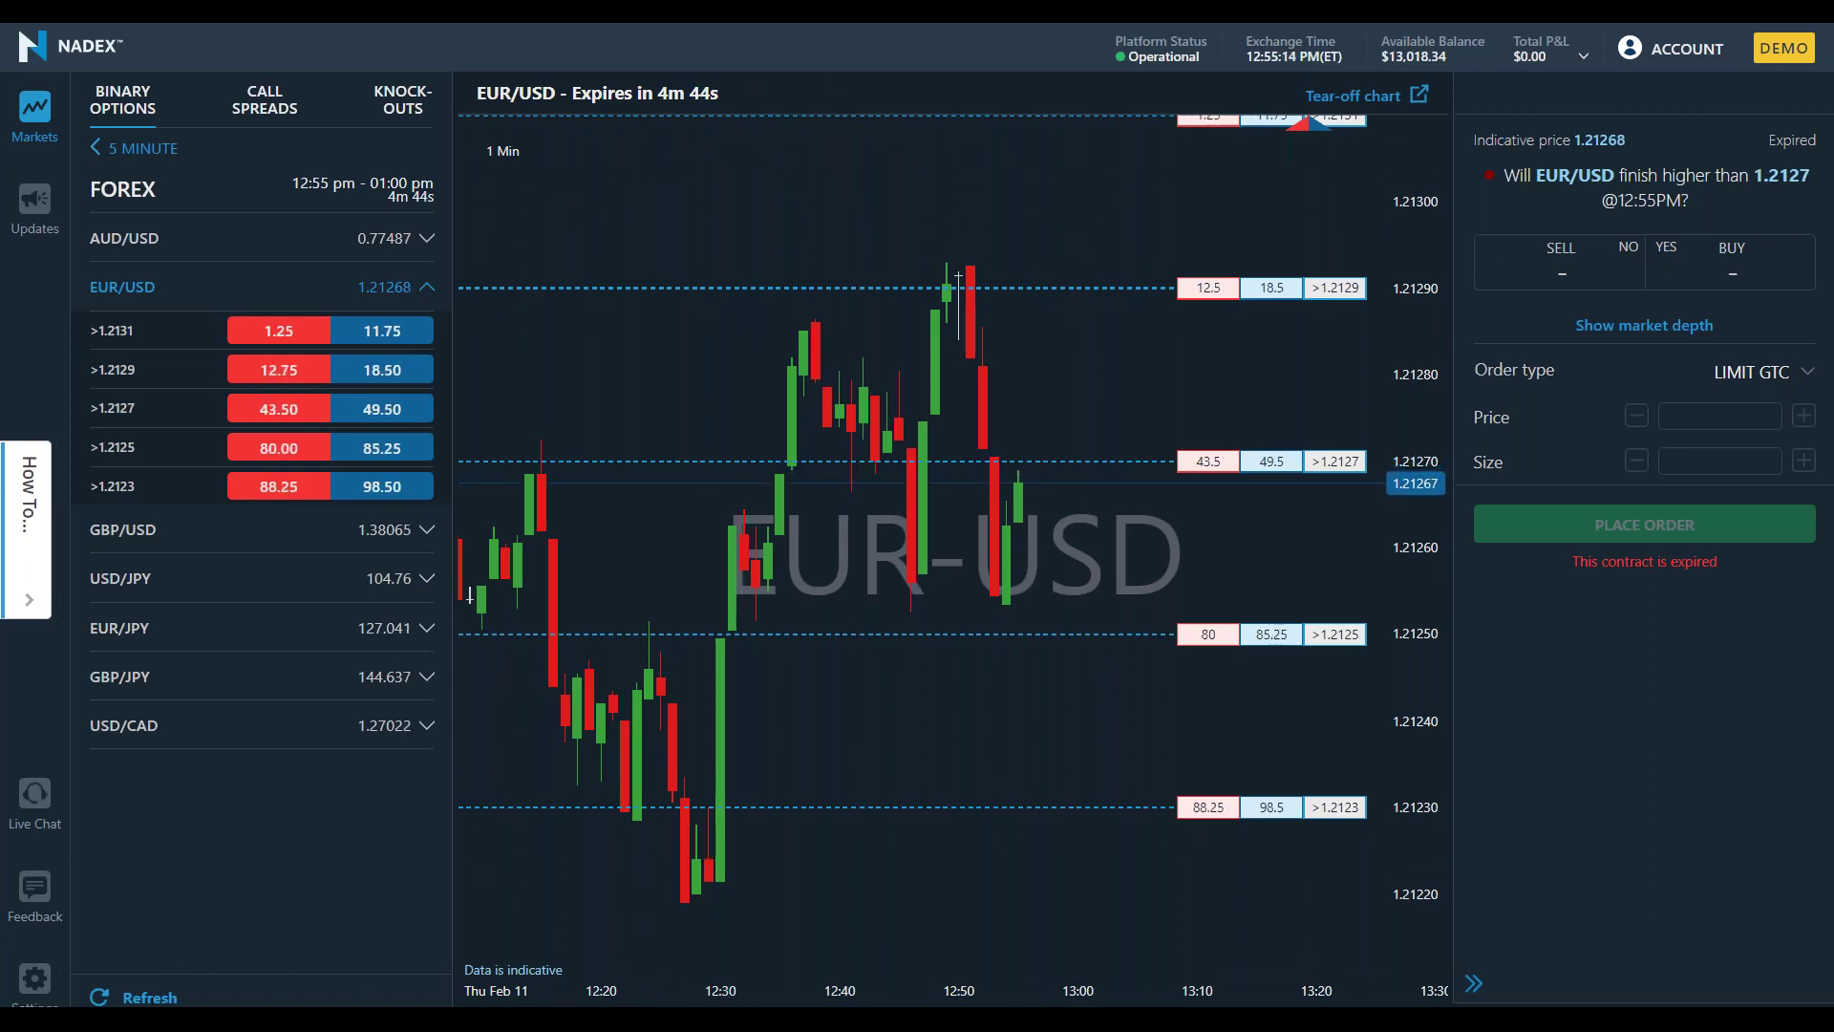
{"action": "left_click", "coordinate": [34, 107]}
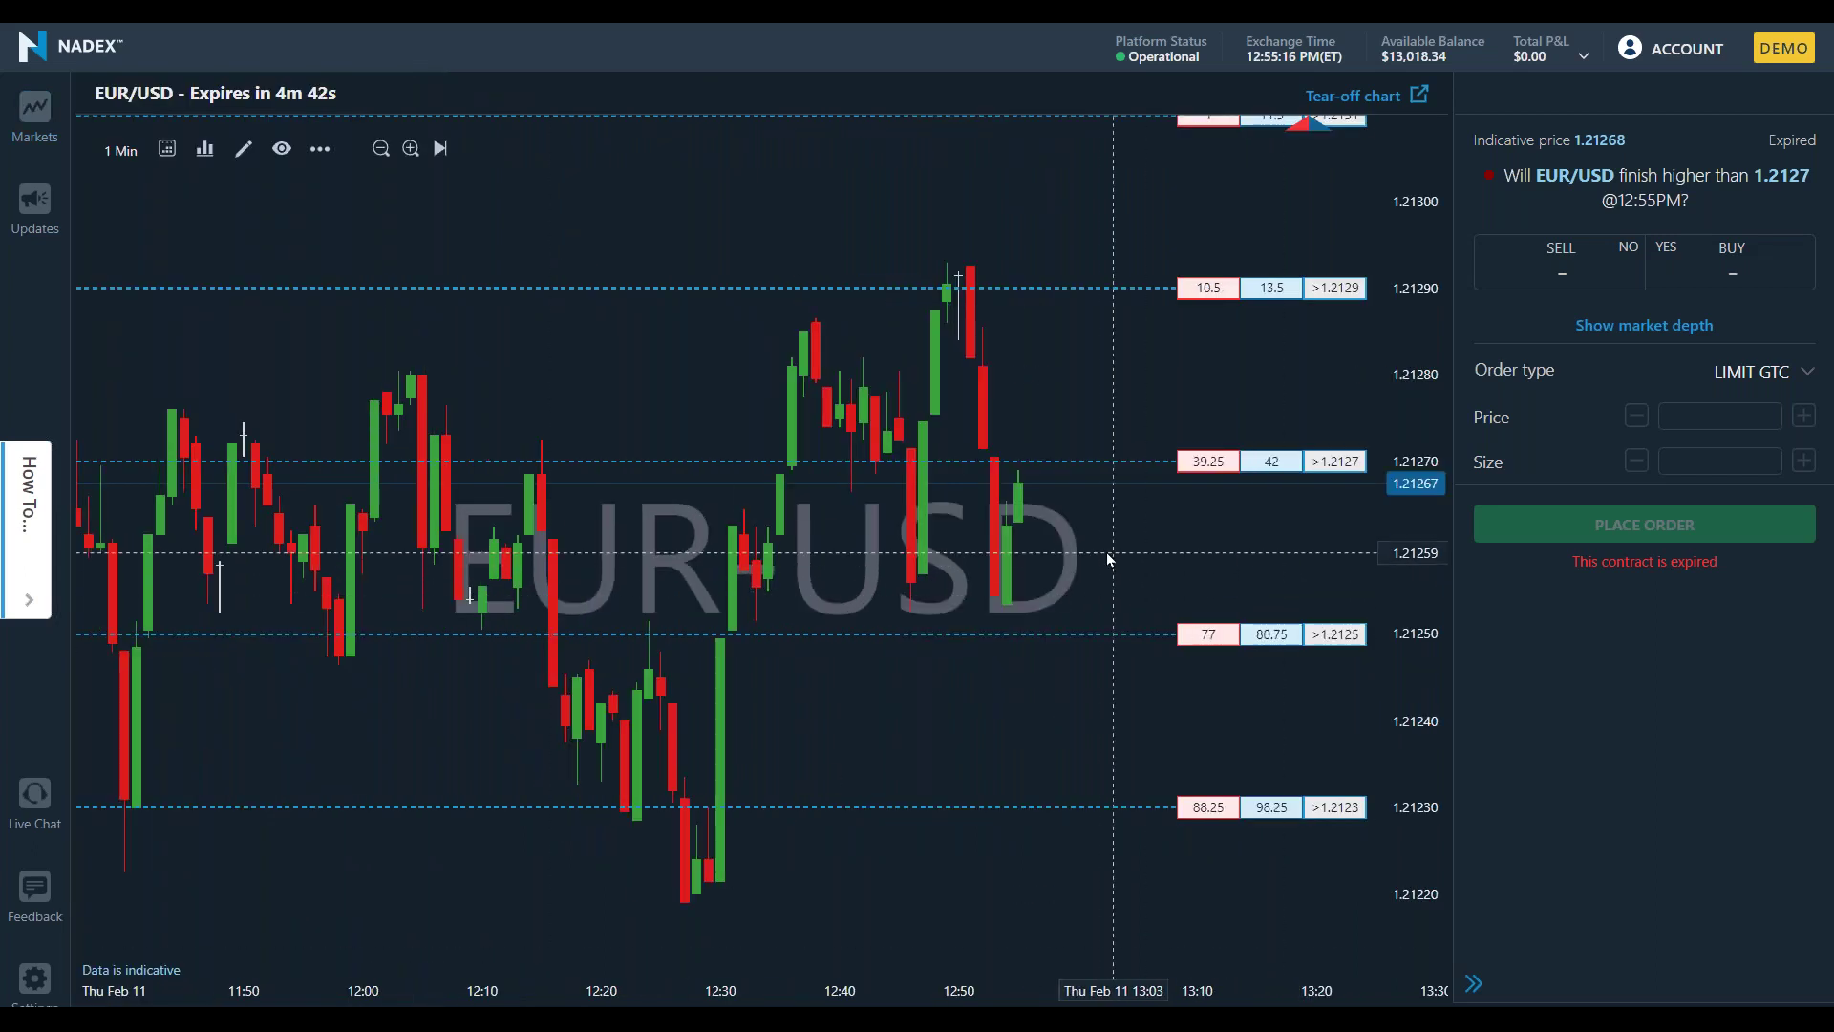
{"action": "left_click", "coordinate": [1342, 467]}
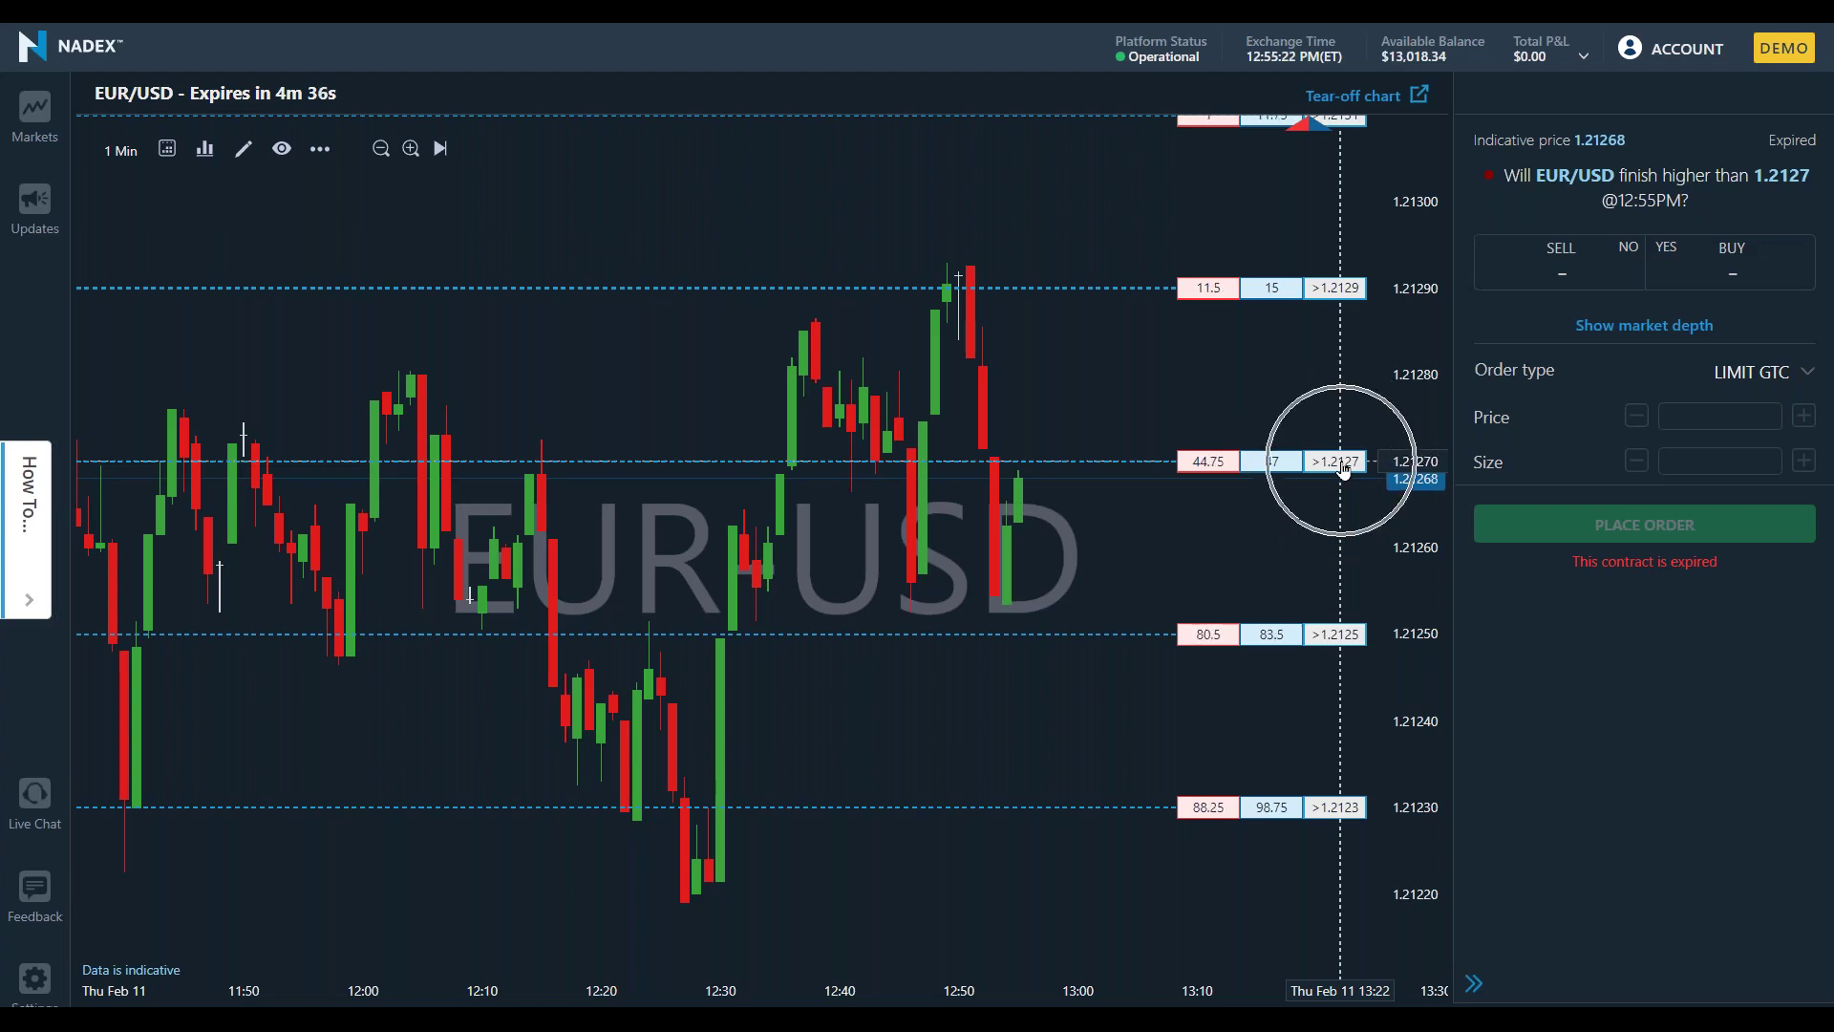
{"action": "left_click", "coordinate": [1343, 467]}
{"action": "left_click", "coordinate": [1342, 467]}
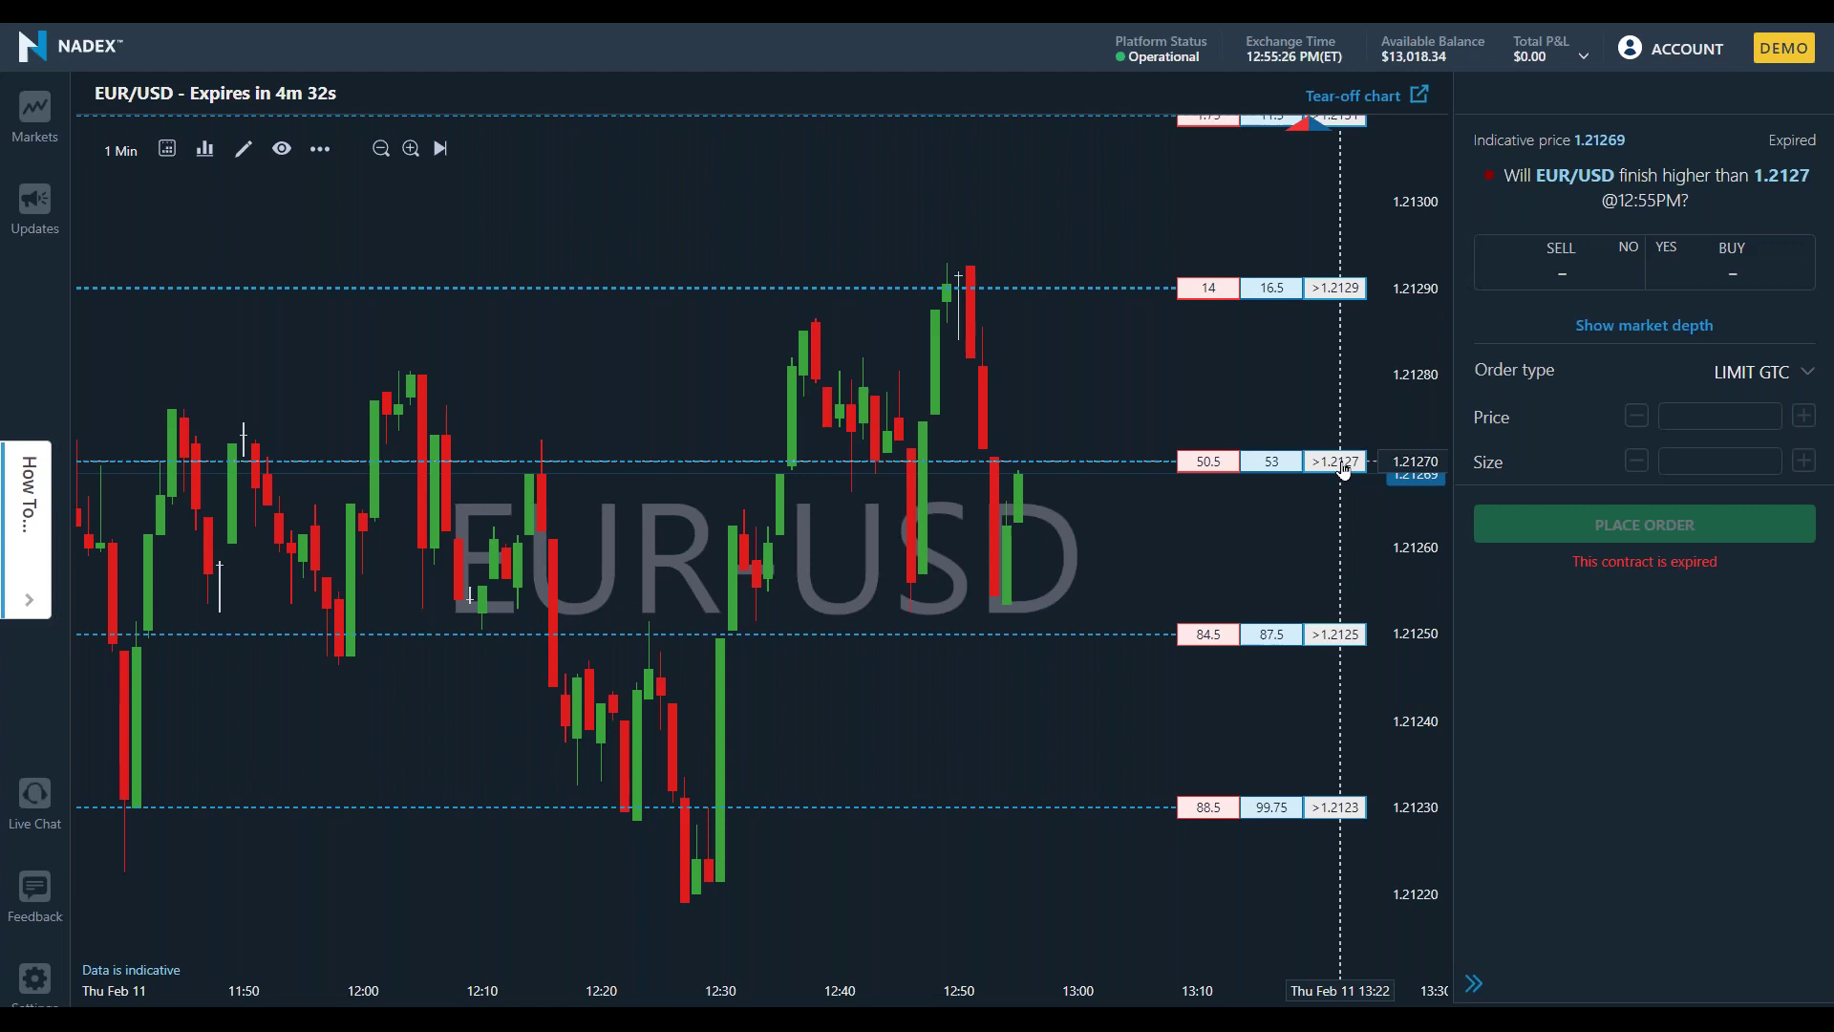
{"action": "left_click", "coordinate": [1344, 290]}
{"action": "left_click", "coordinate": [1344, 289]}
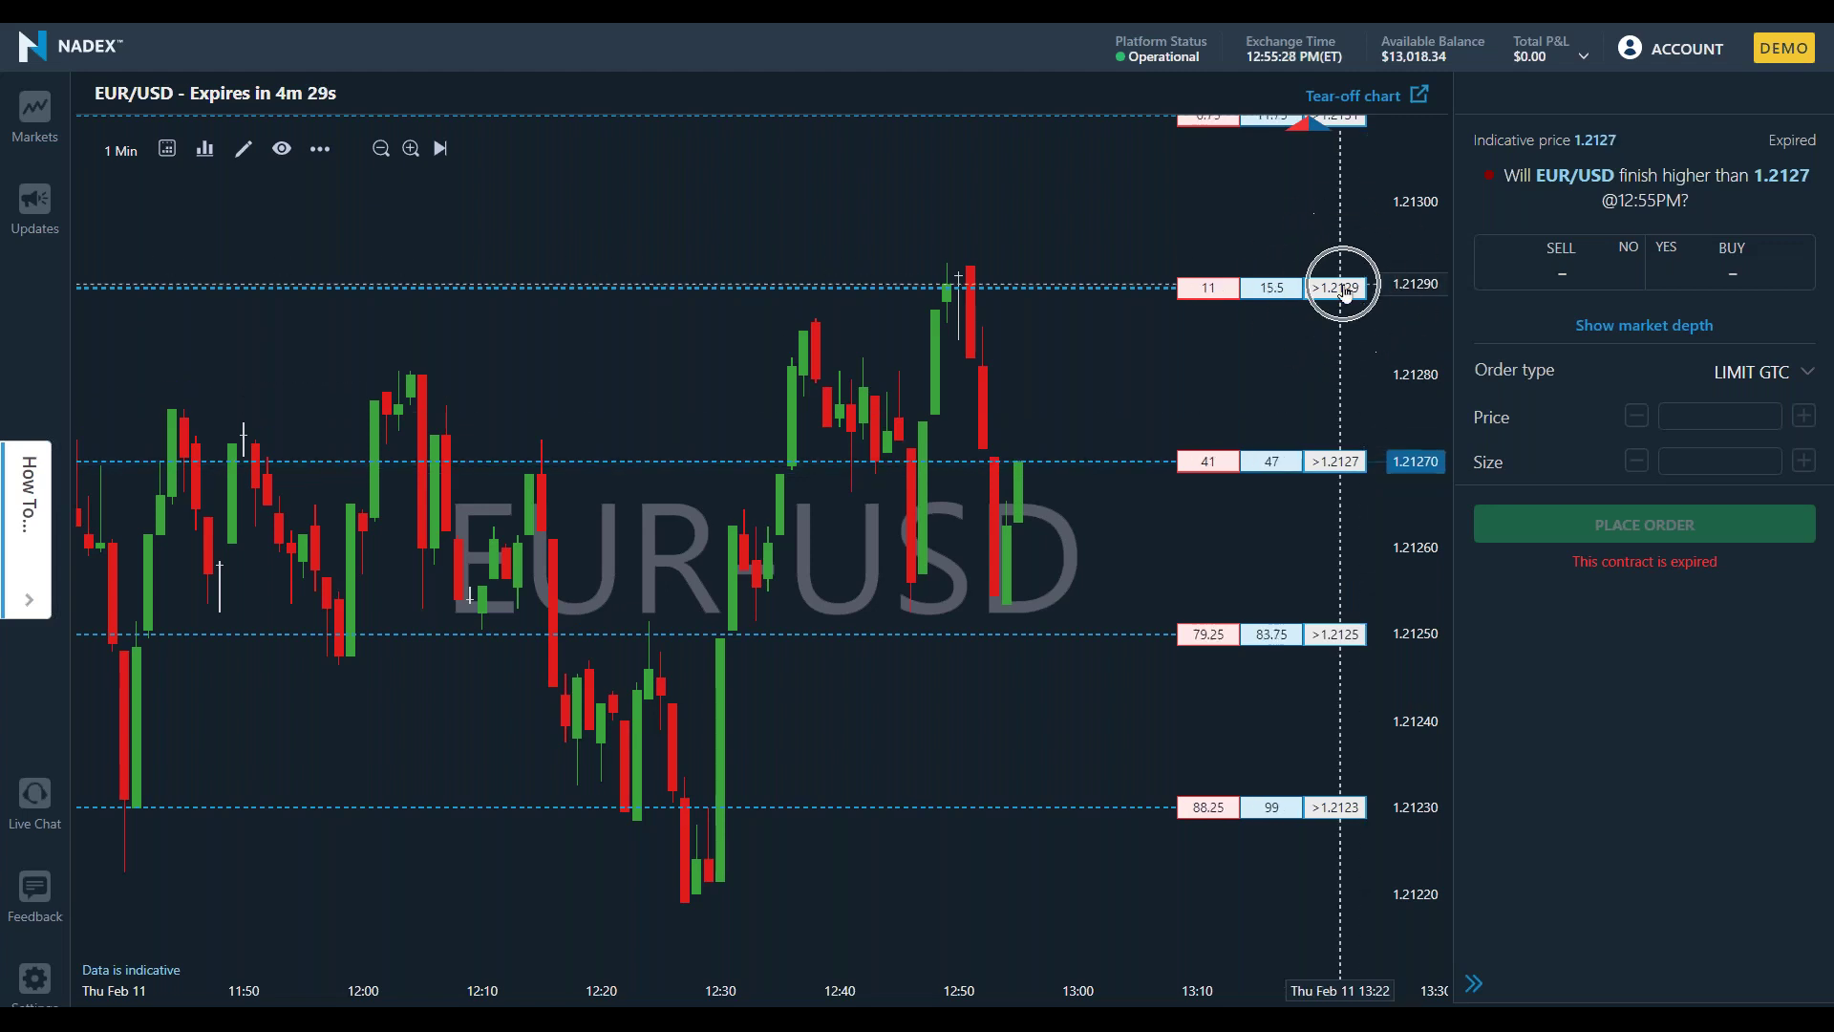
{"action": "left_click", "coordinate": [1341, 637]}
{"action": "left_click", "coordinate": [1342, 640]}
{"action": "left_click", "coordinate": [1341, 640]}
{"action": "left_click", "coordinate": [1341, 640]}
{"action": "left_click", "coordinate": [1341, 641]}
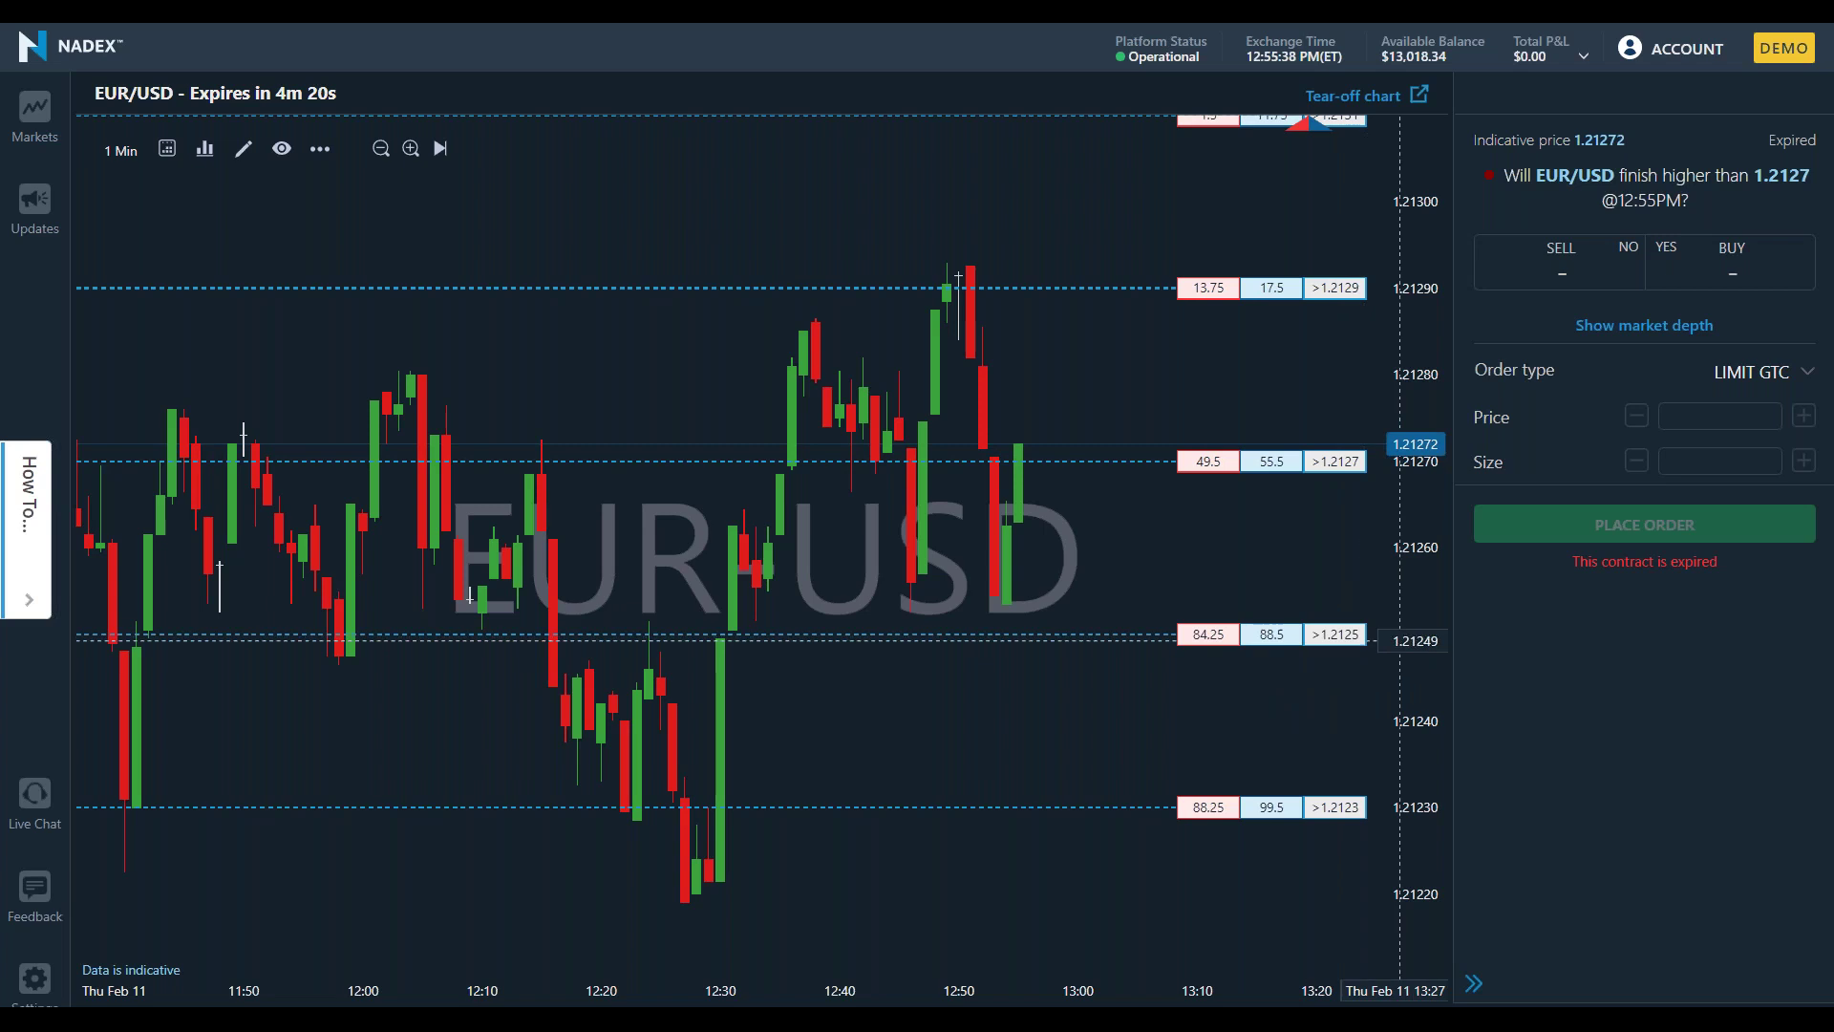
Load a buy order for one 1:00 PM EUR/USD >1.2127 contract into the ticket at 54.75 and check the time left.
{"action": "left_click", "coordinate": [1272, 462]}
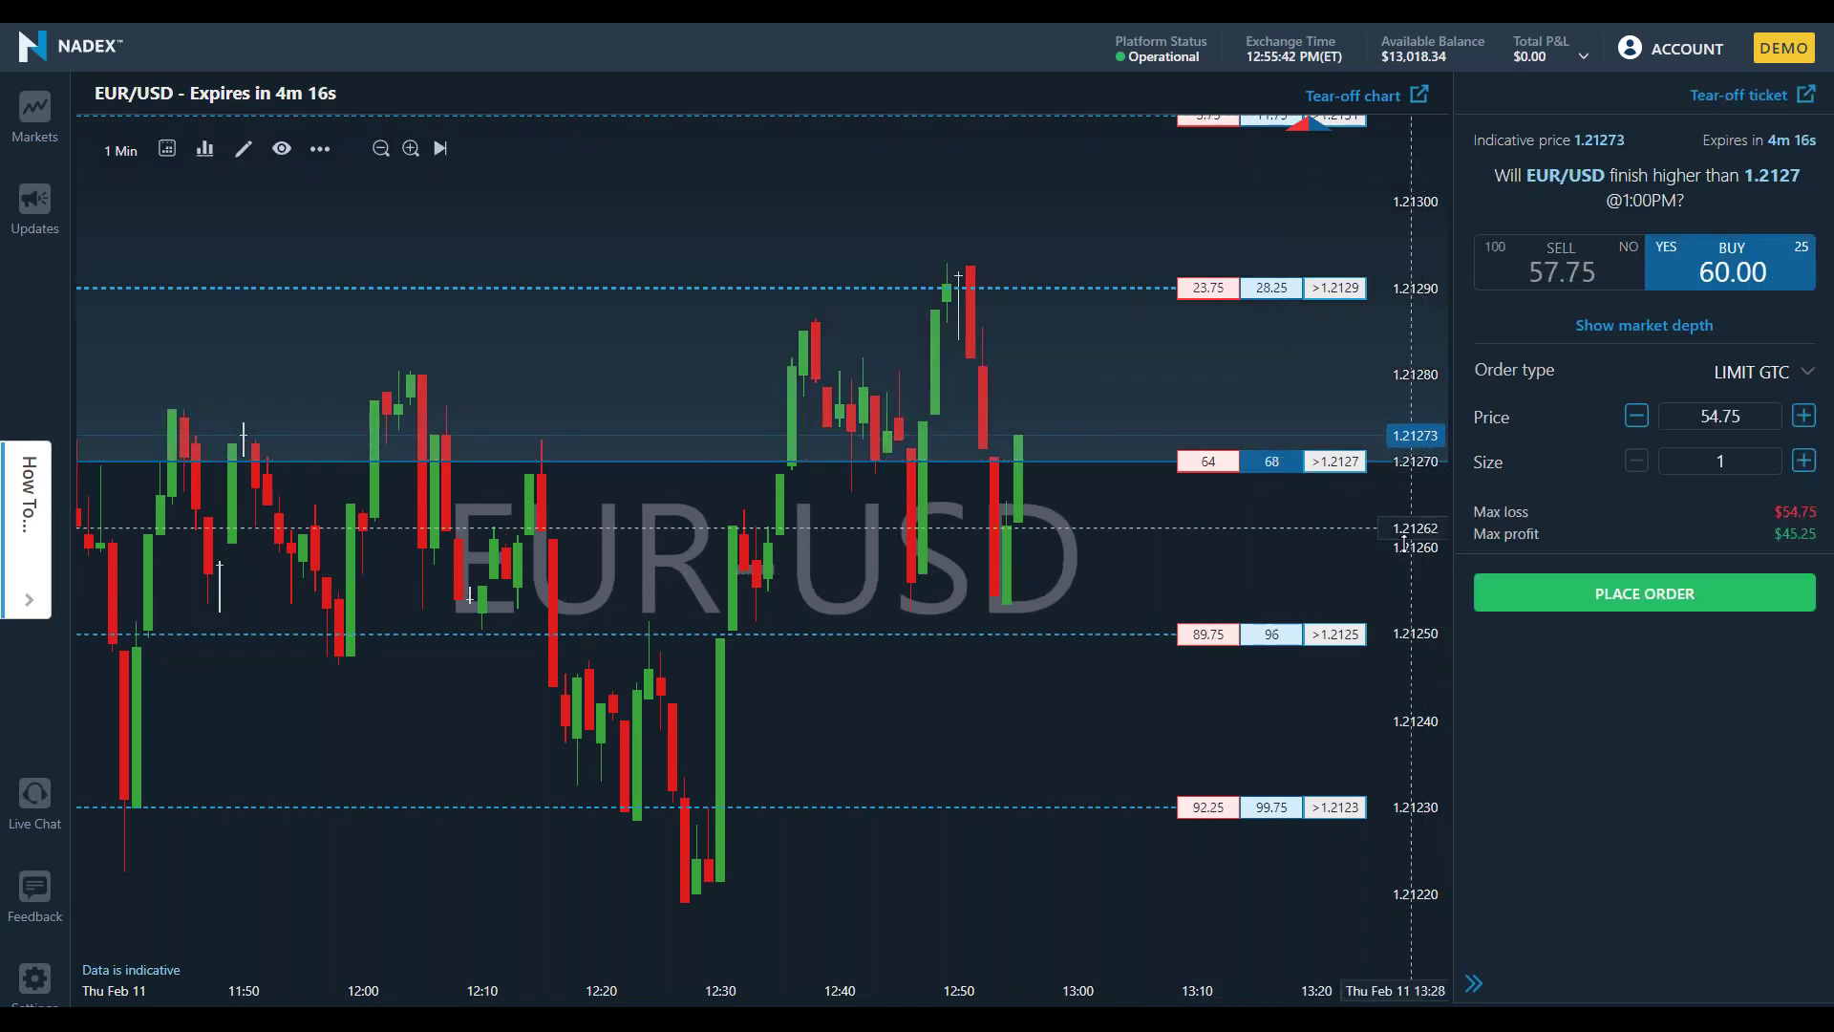
{"action": "left_click", "coordinate": [1240, 462]}
{"action": "left_click", "coordinate": [1239, 466]}
{"action": "left_click", "coordinate": [1254, 466]}
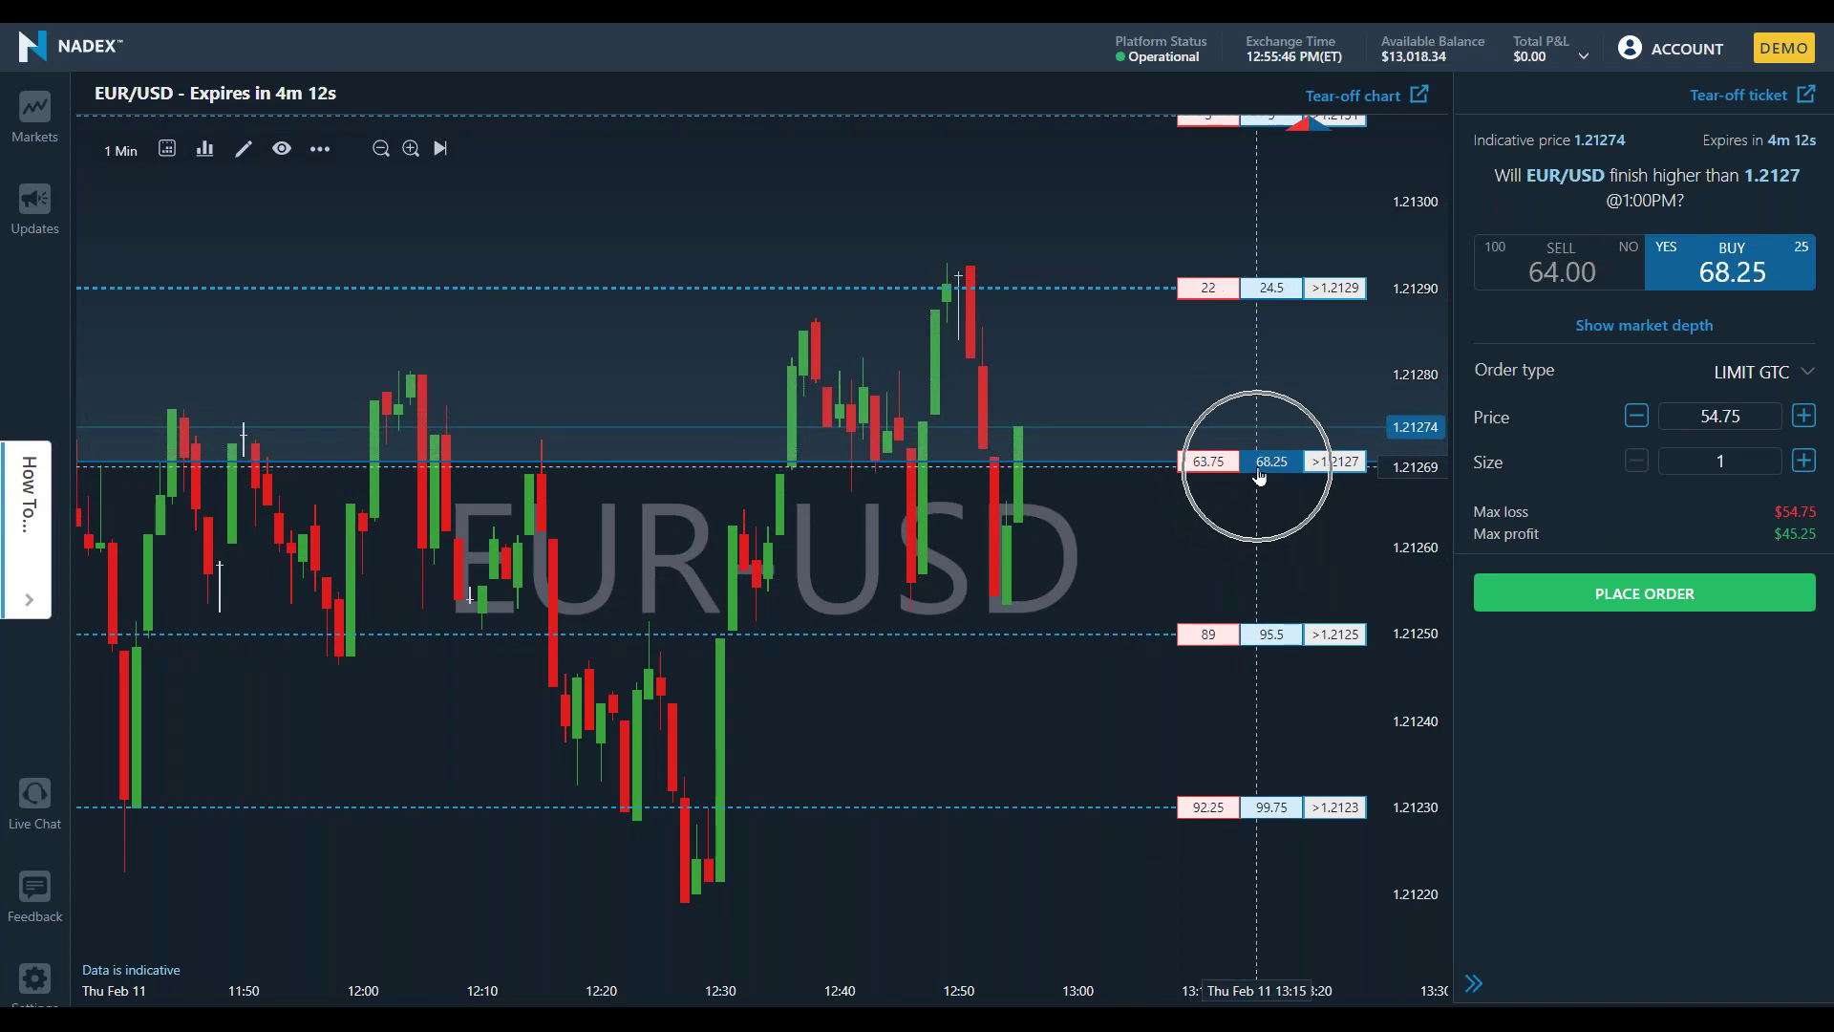
{"action": "left_click", "coordinate": [1259, 473]}
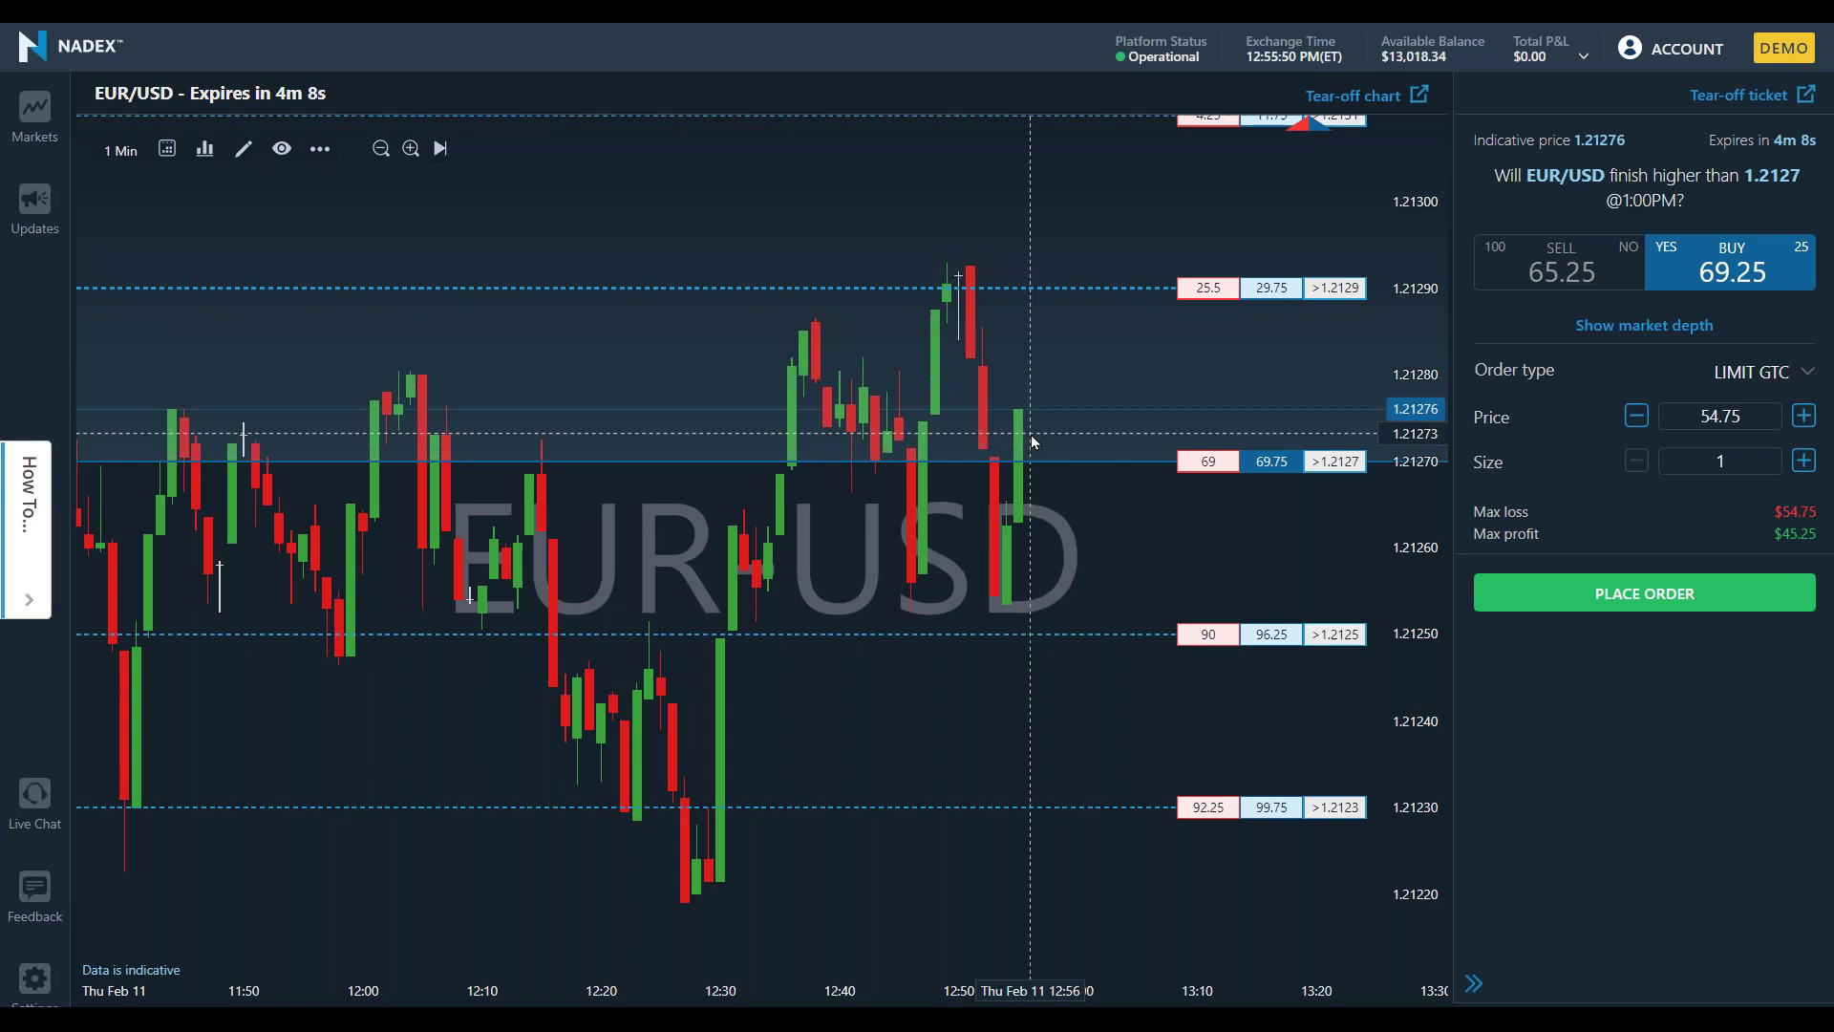
{"action": "left_click", "coordinate": [1261, 289]}
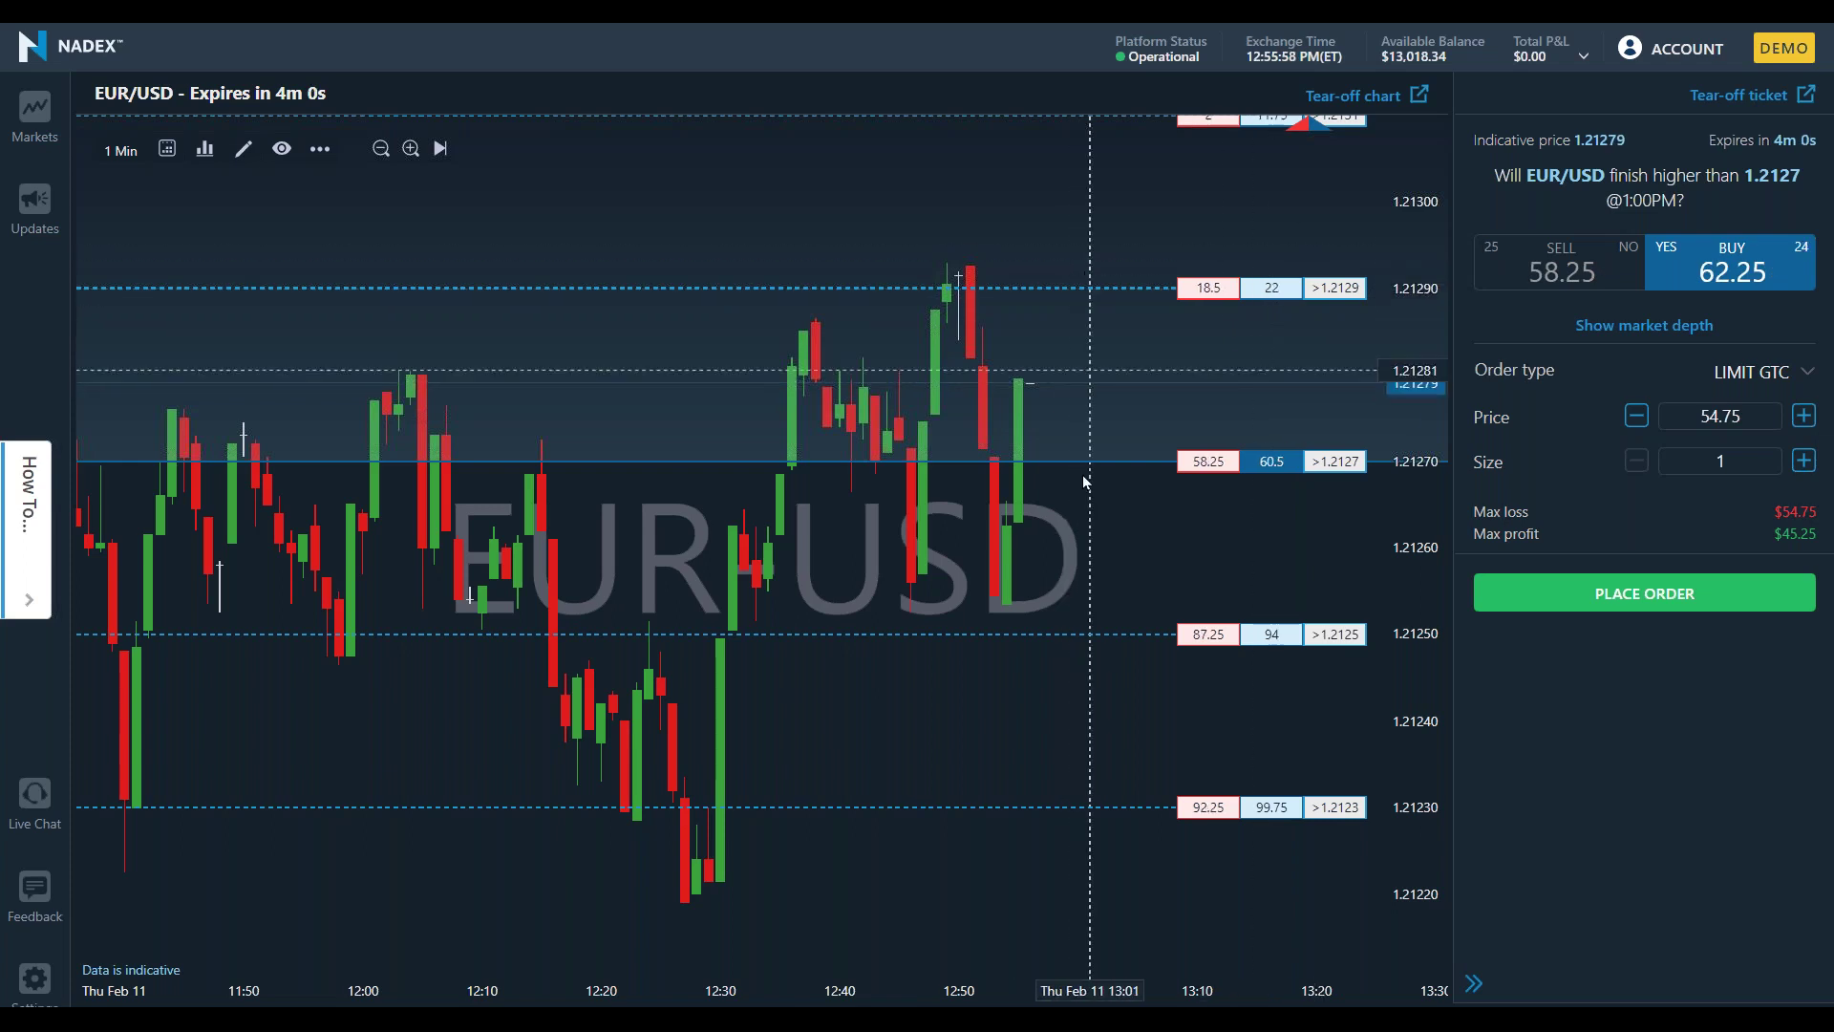
{"action": "left_click", "coordinate": [304, 96]}
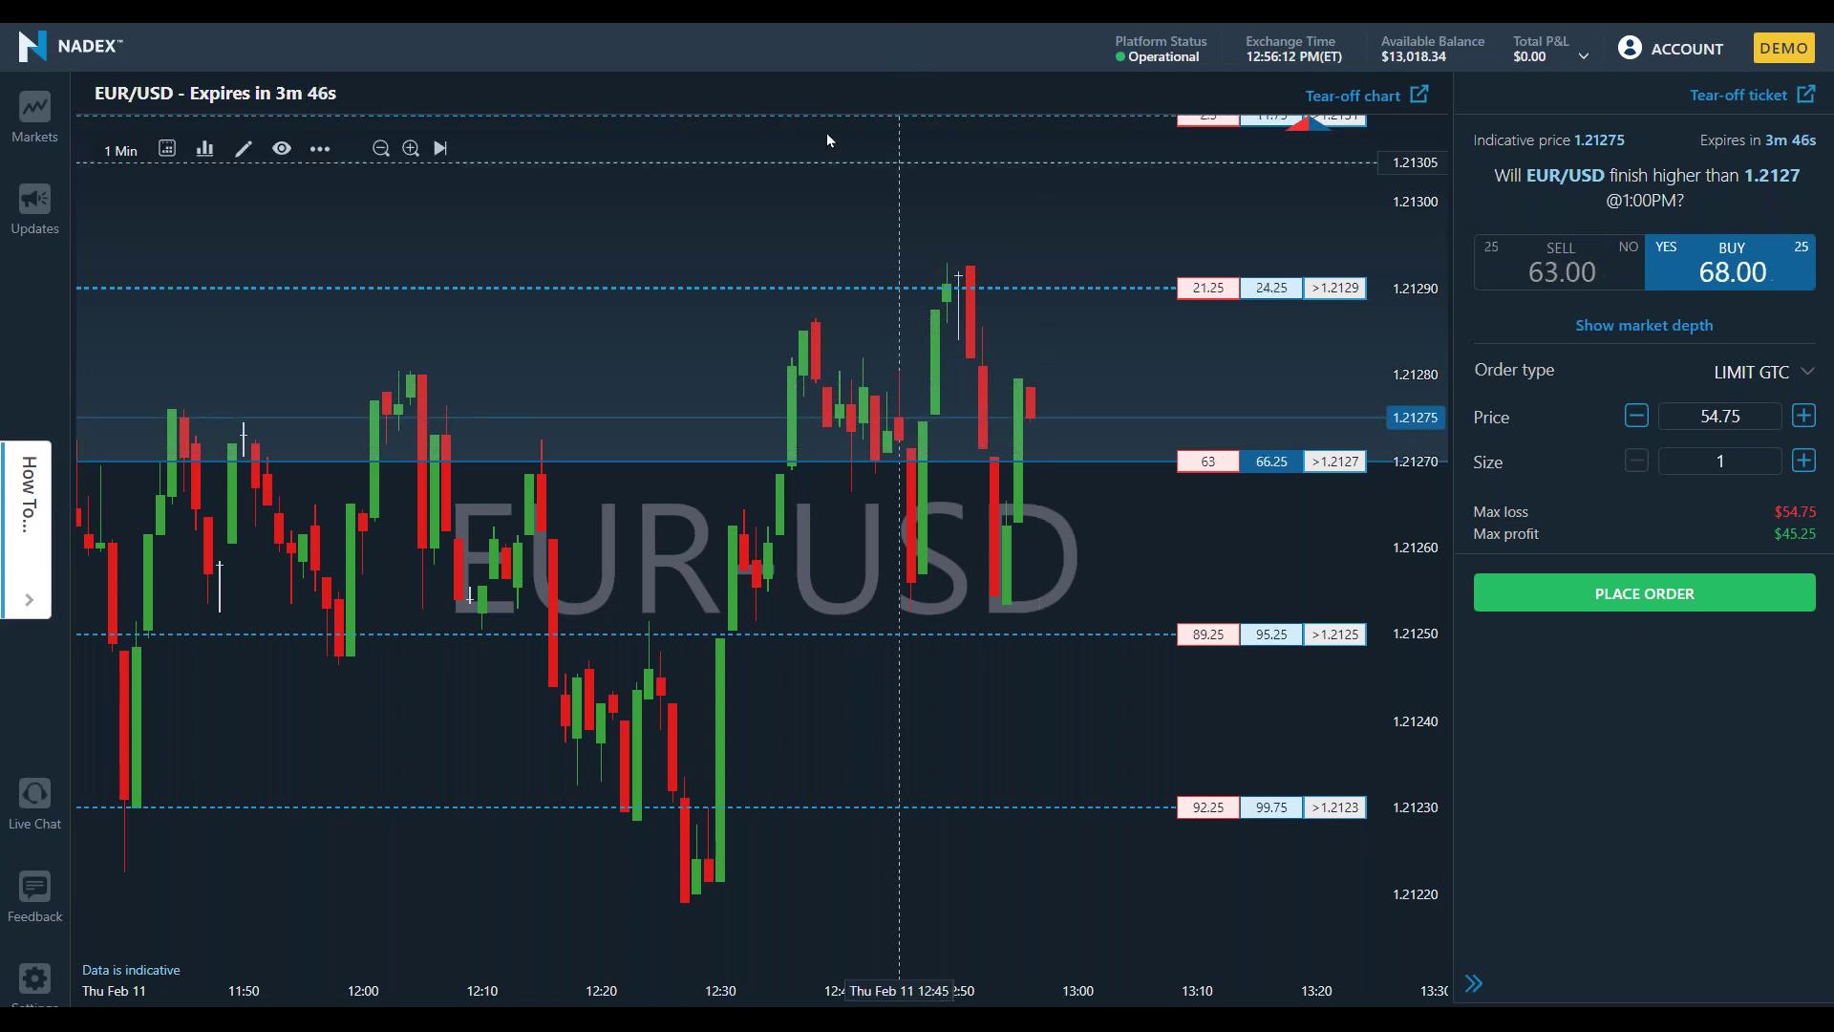
Browse the 20 minute index binary options and return to the overview of market classes and durations.
{"action": "left_click", "coordinate": [40, 107]}
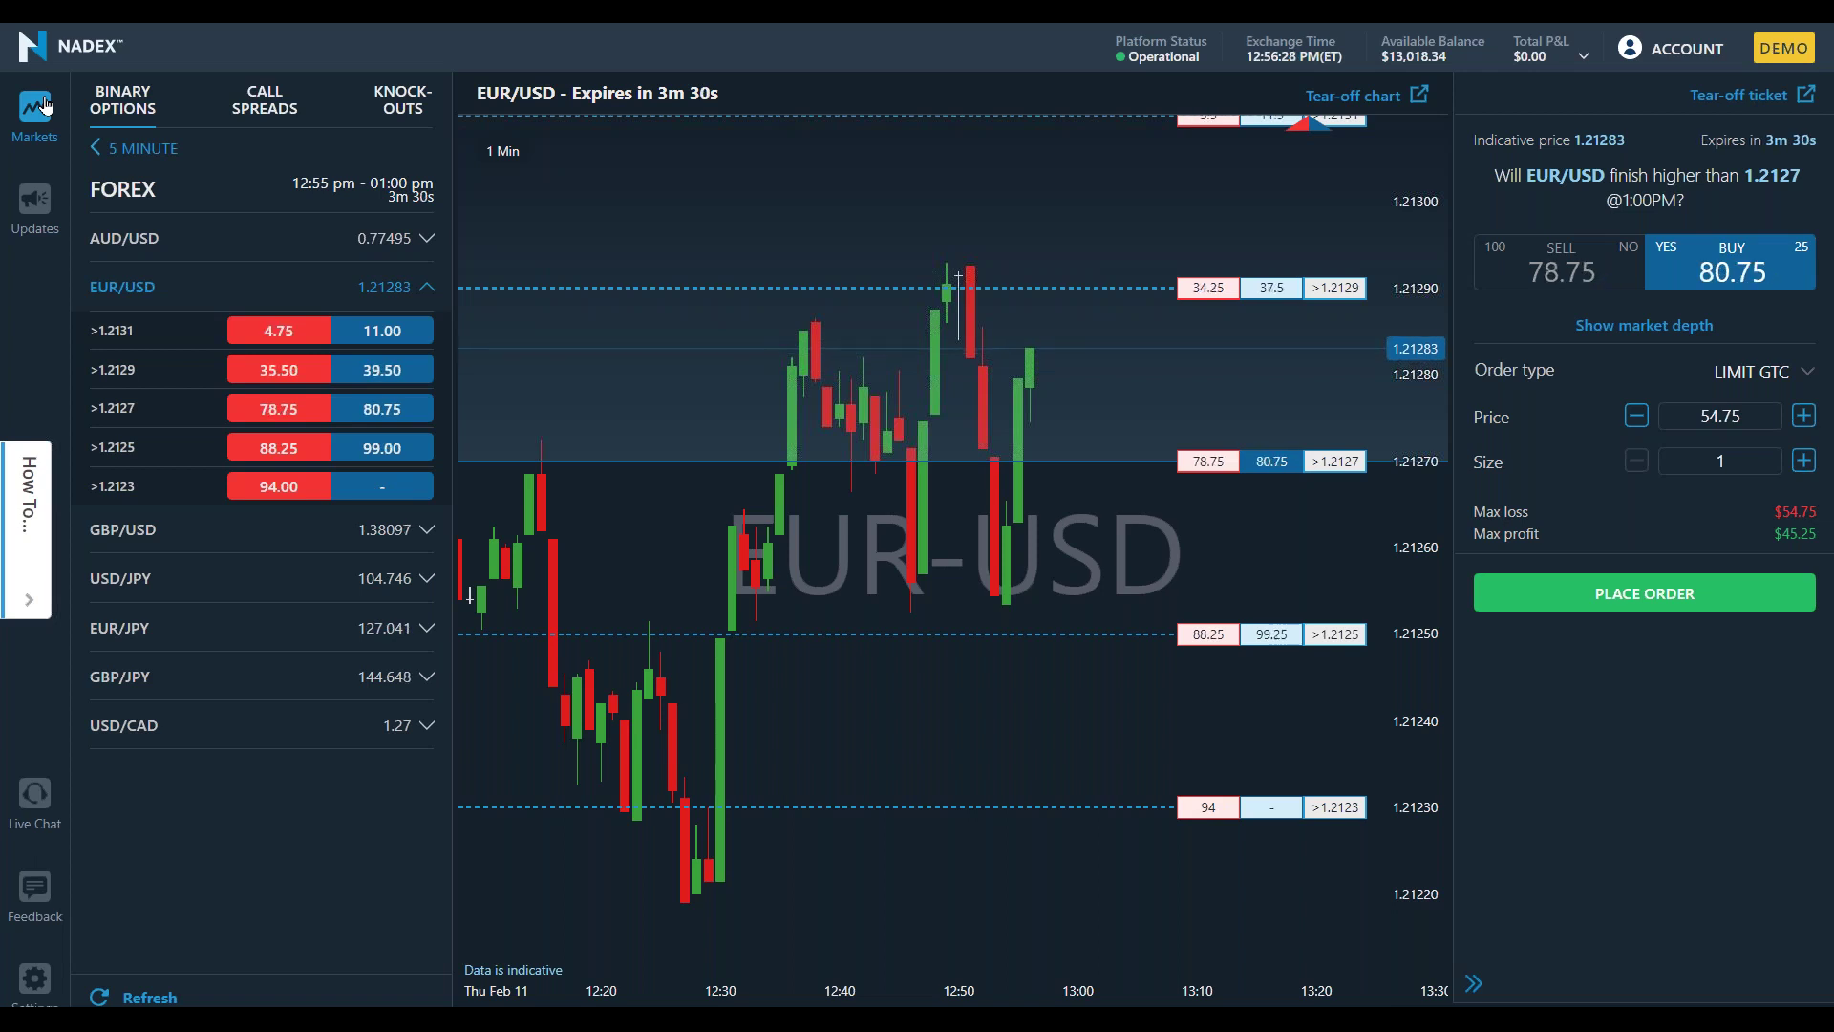
{"action": "left_click", "coordinate": [94, 149]}
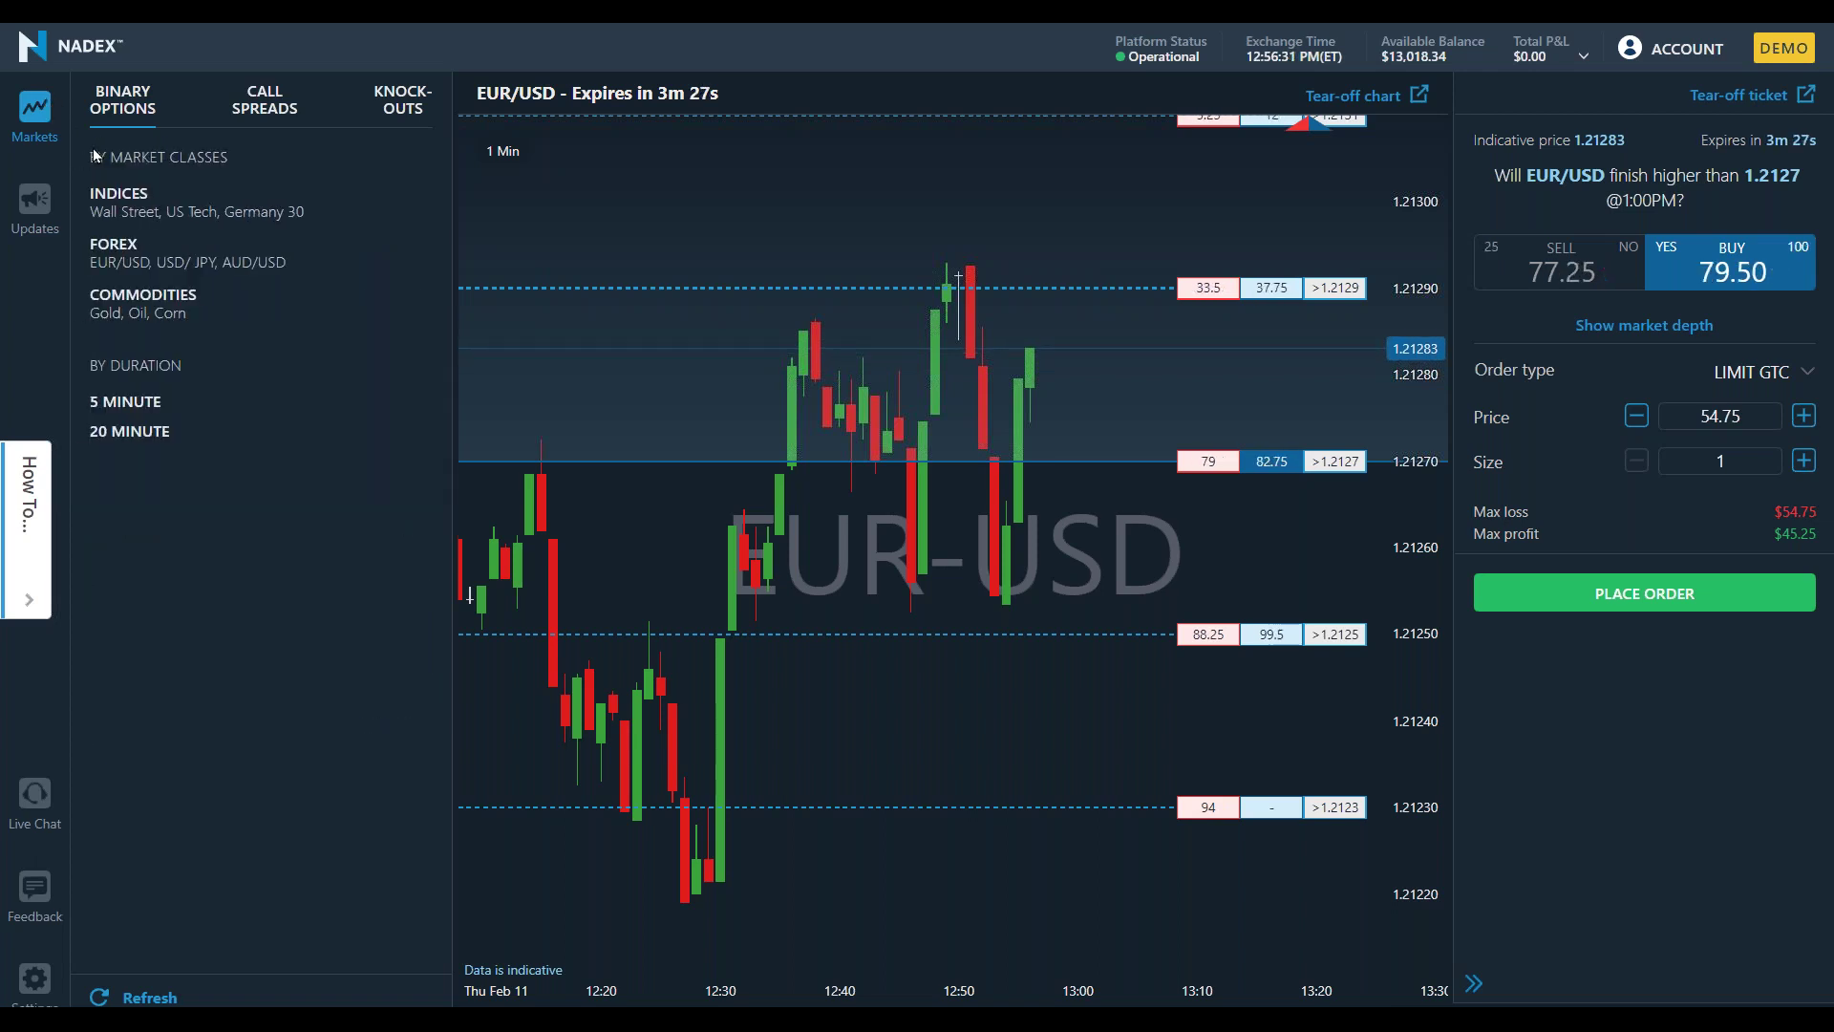
{"action": "left_click", "coordinate": [166, 449]}
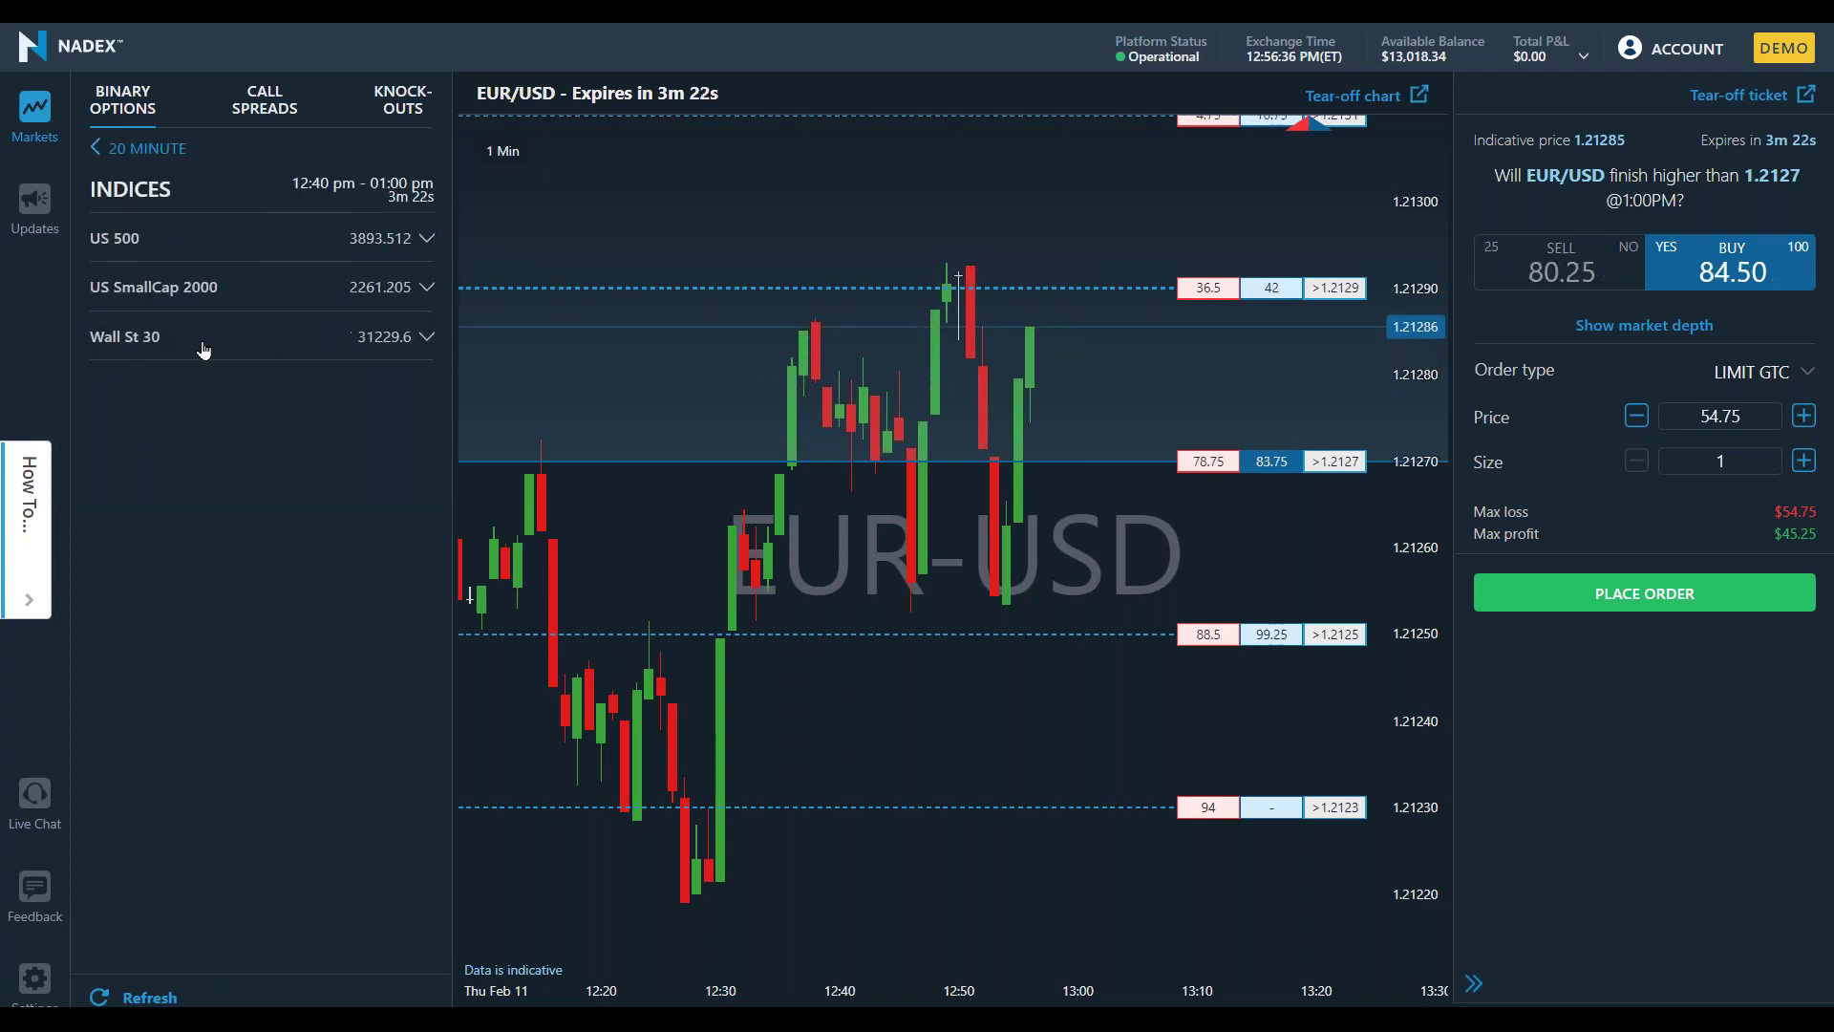
{"action": "left_click", "coordinate": [127, 153]}
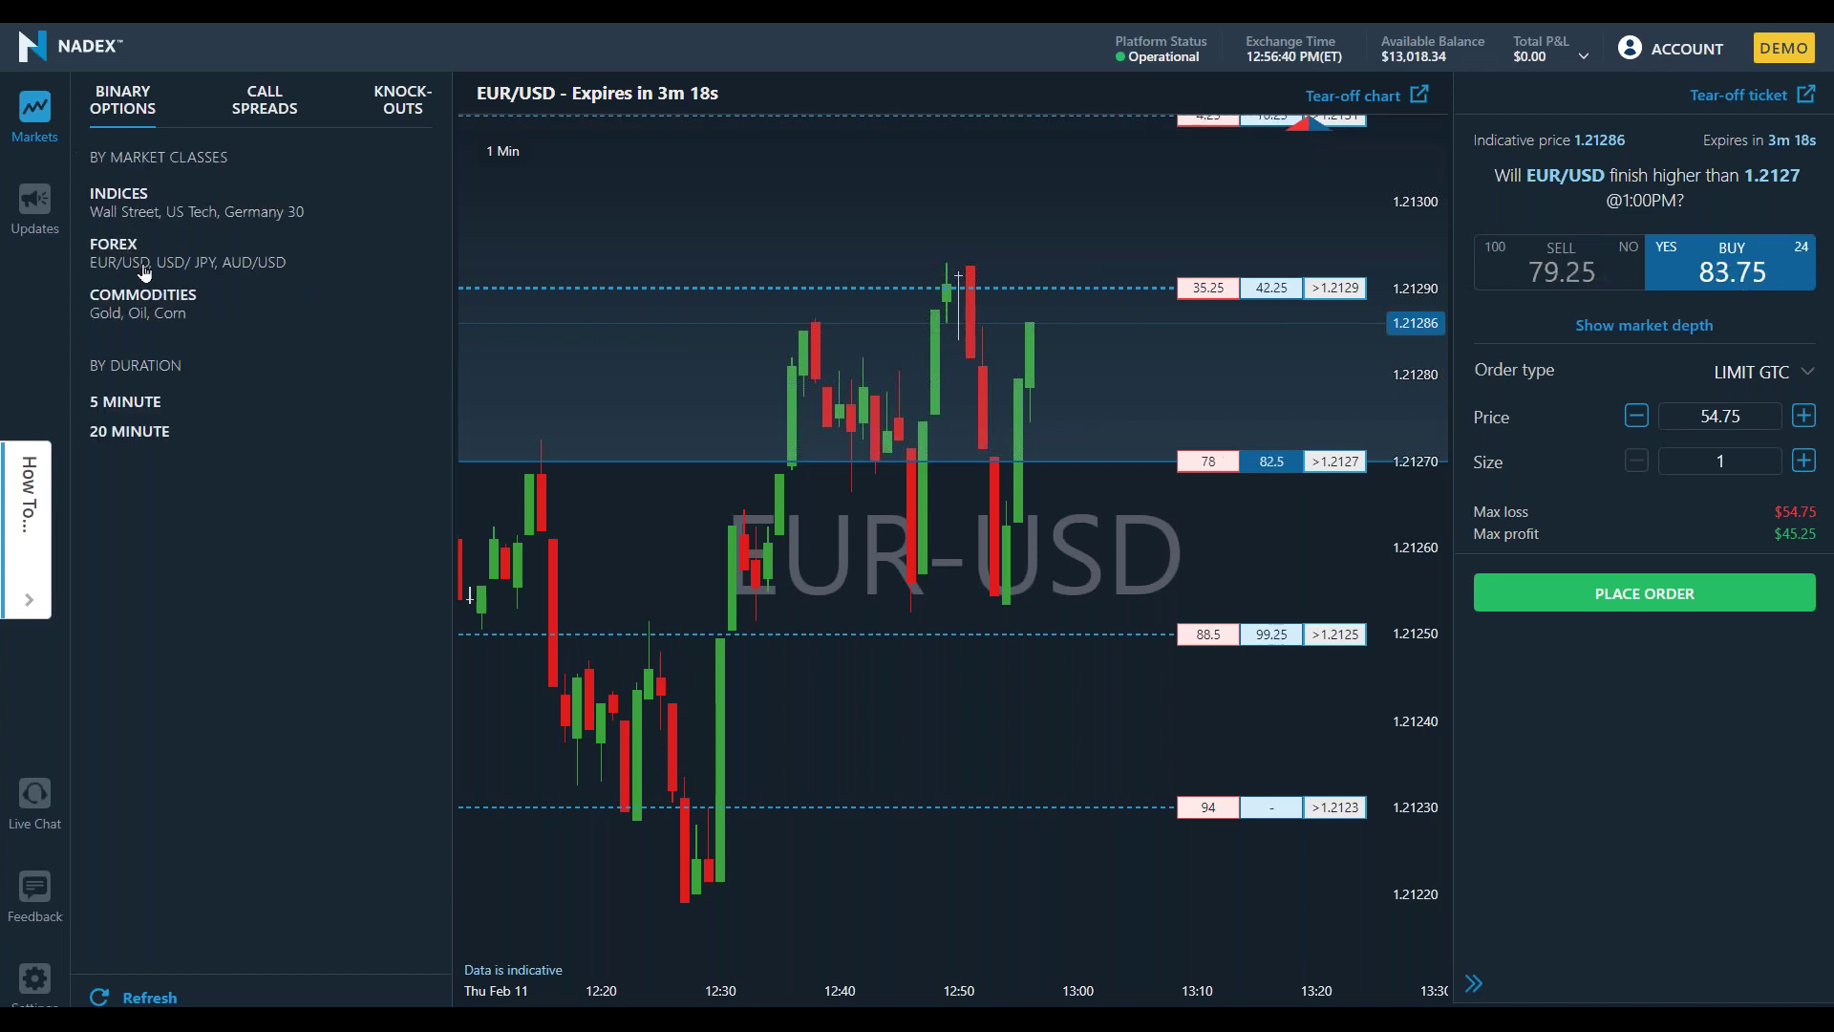
Browse the commodities and forex binary options with their available expirations, returning to the overview of market classes and durations.
{"action": "left_click", "coordinate": [155, 304]}
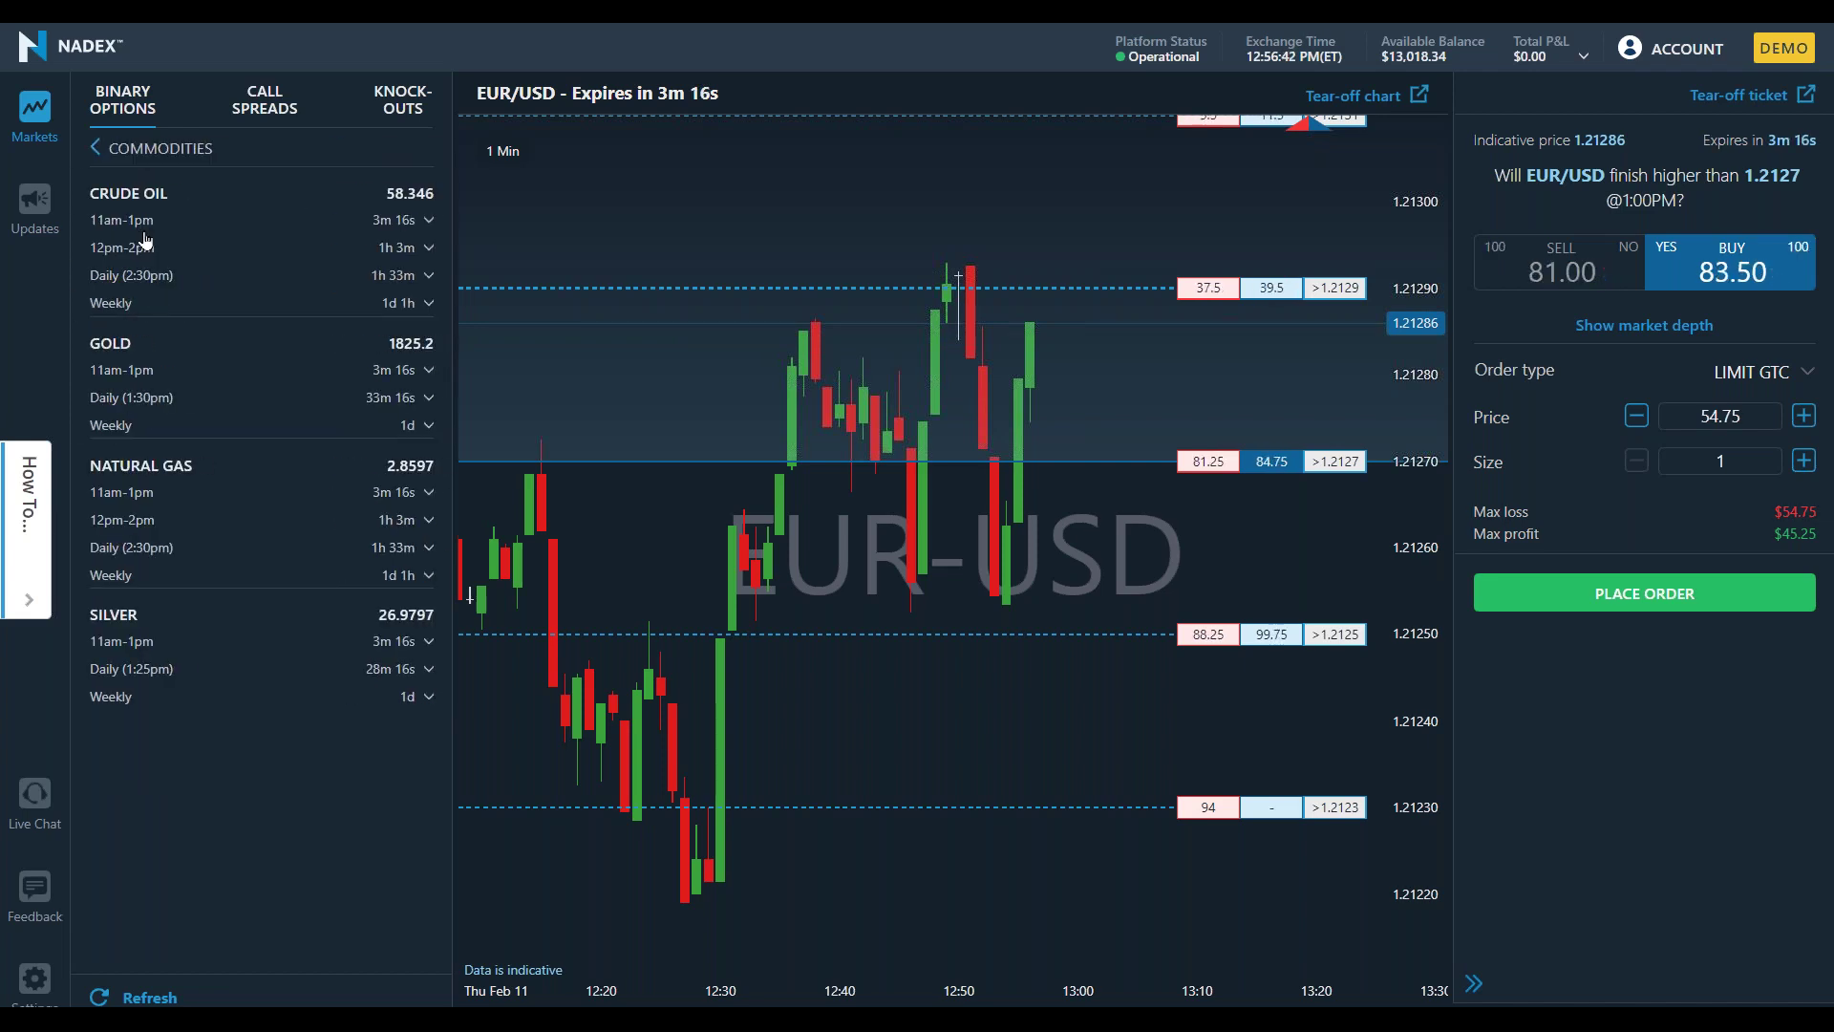
{"action": "left_click", "coordinate": [105, 150]}
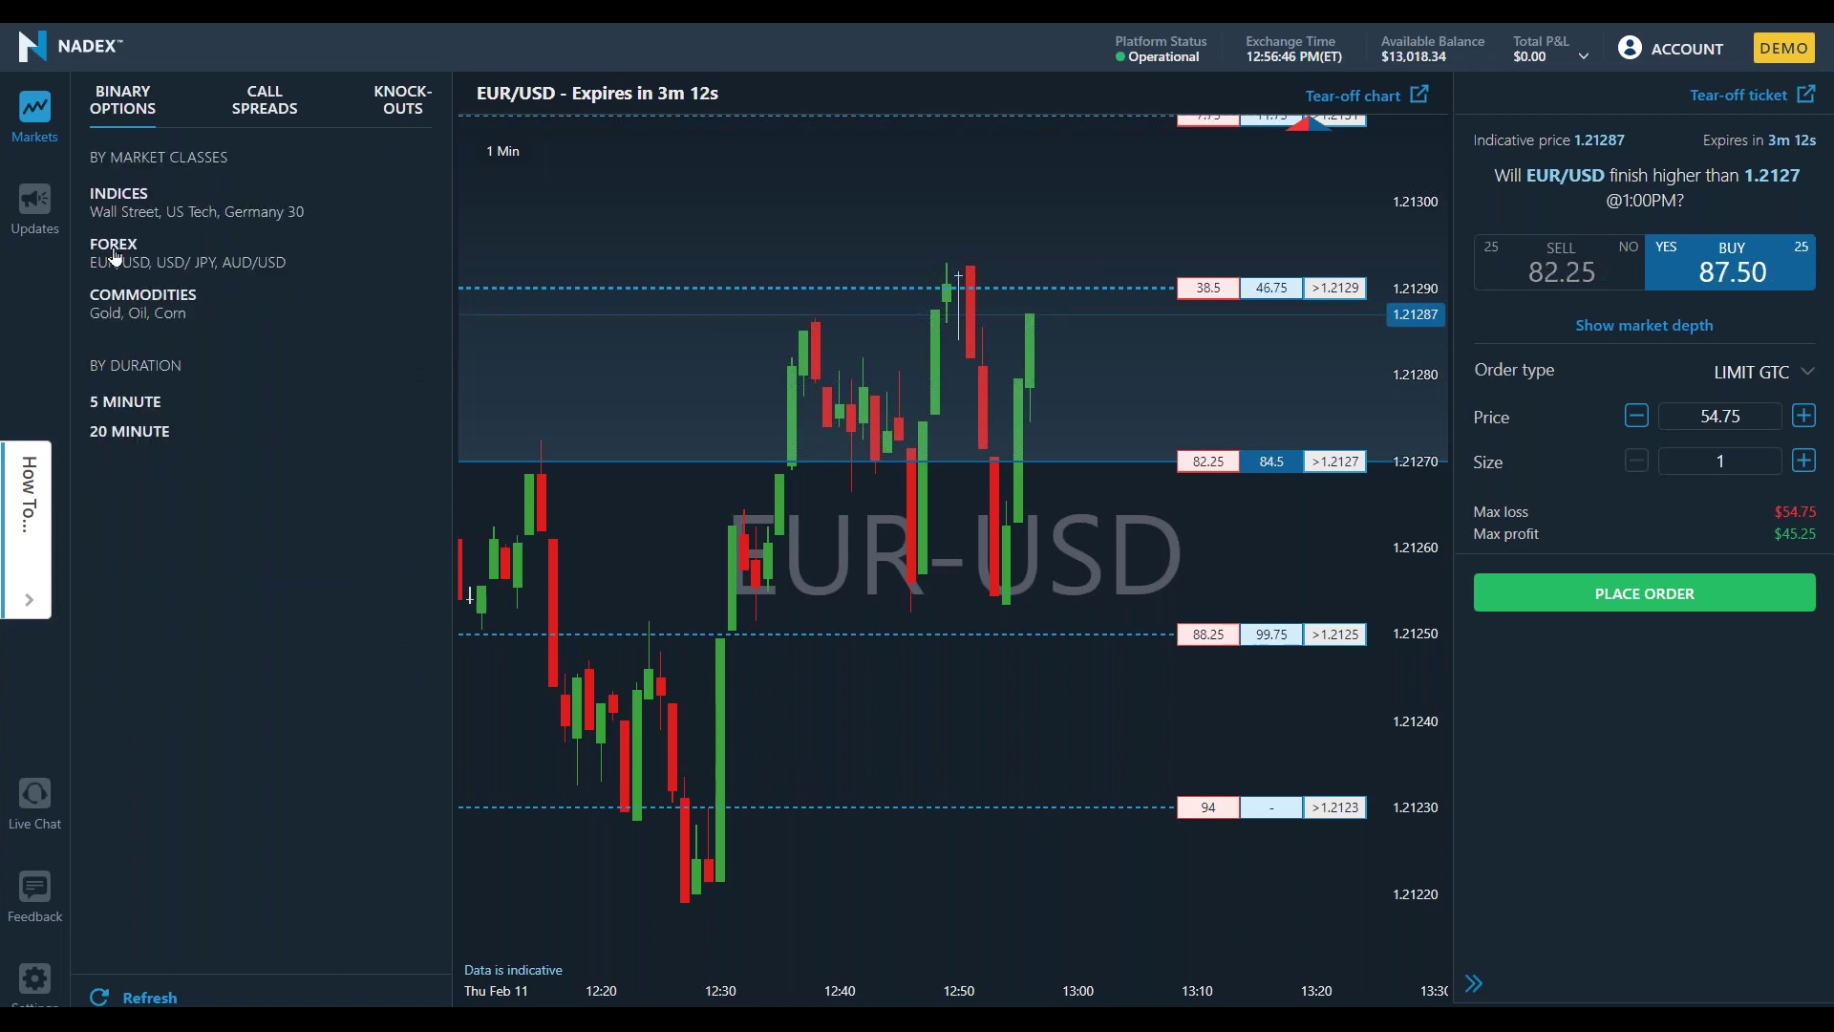
{"action": "left_click", "coordinate": [114, 255]}
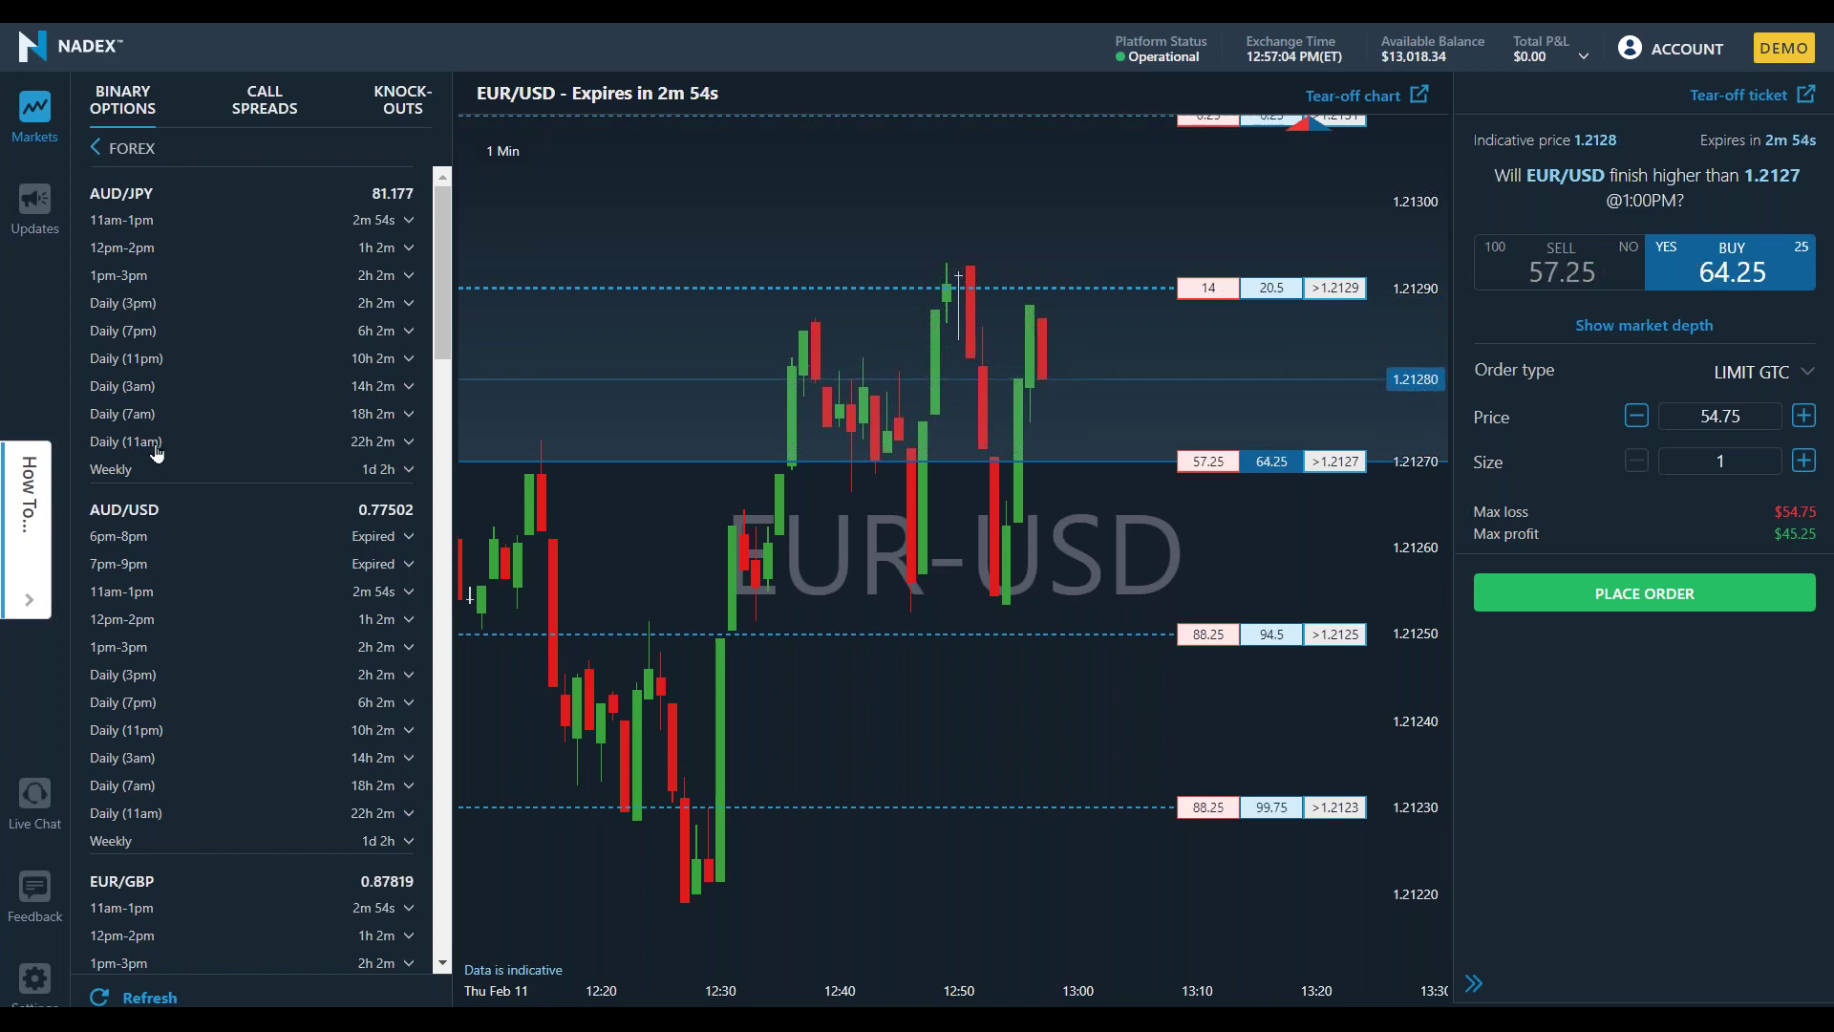
{"action": "left_click", "coordinate": [117, 147]}
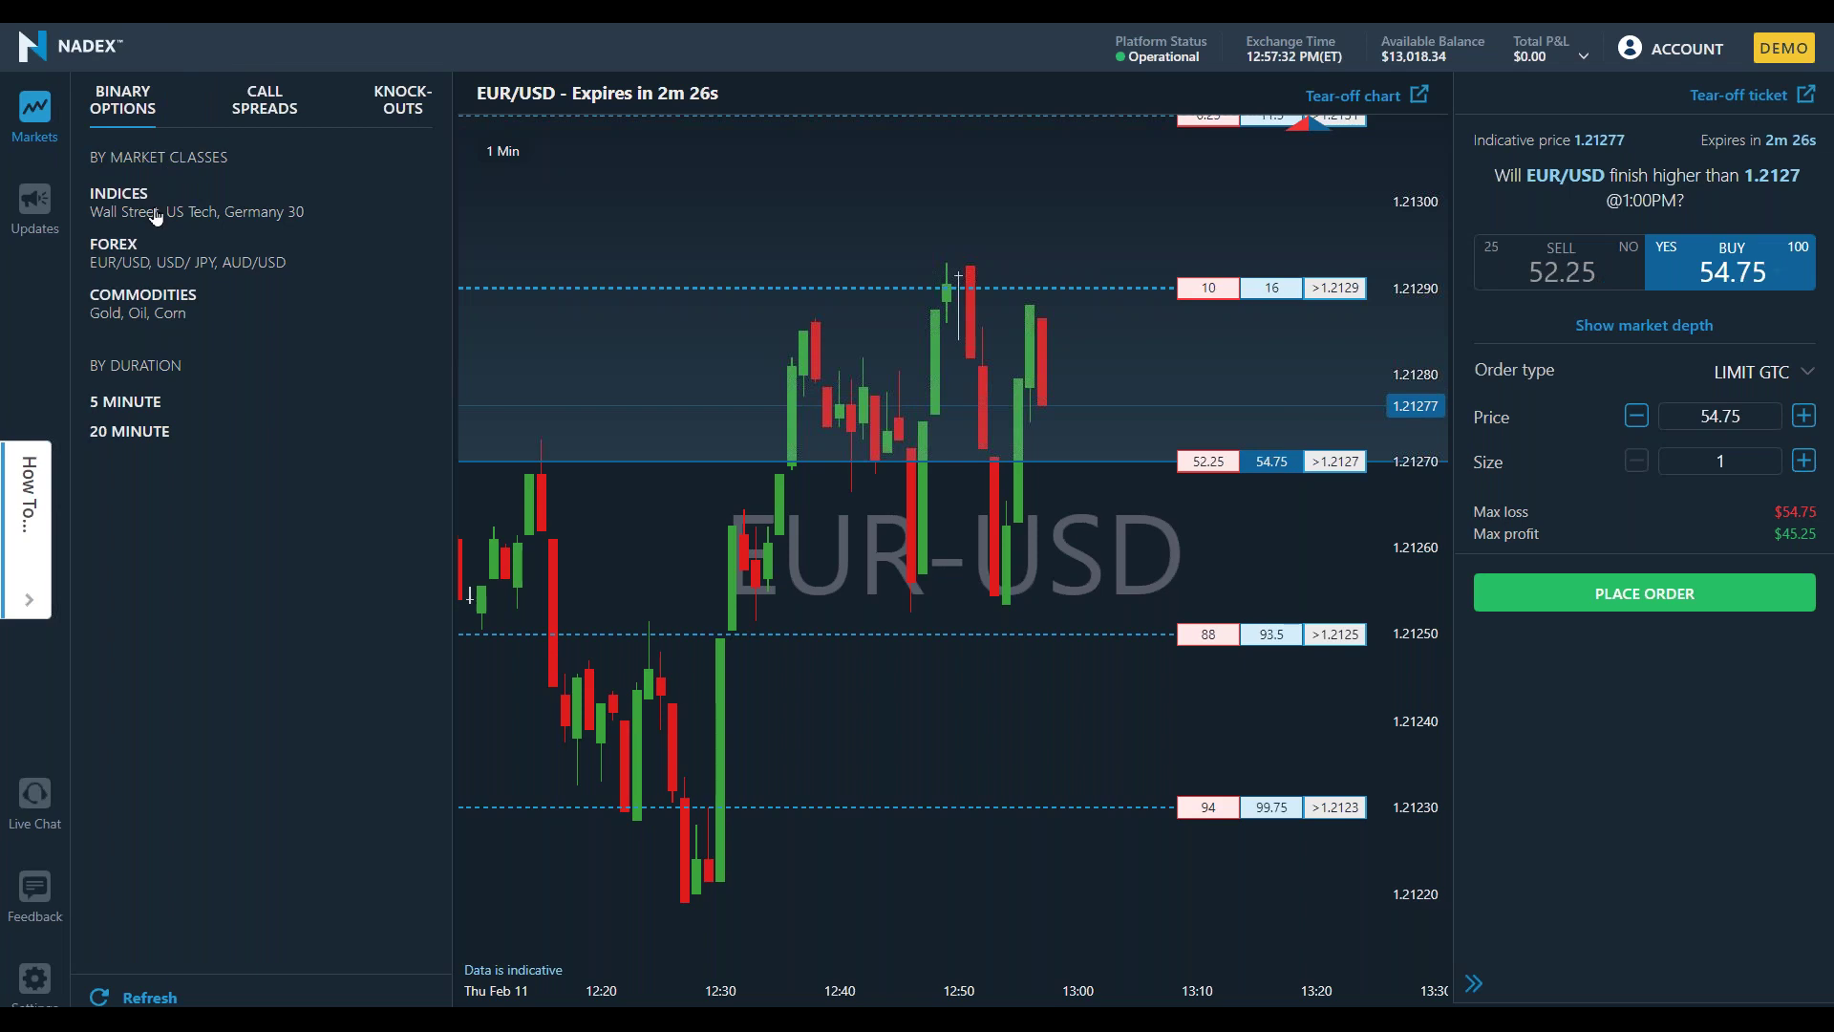
Open the forex AUD/JPY Daily (3am) >81.20 contract in the chart and order ticket, and hide the market list.
{"action": "left_click", "coordinate": [123, 256]}
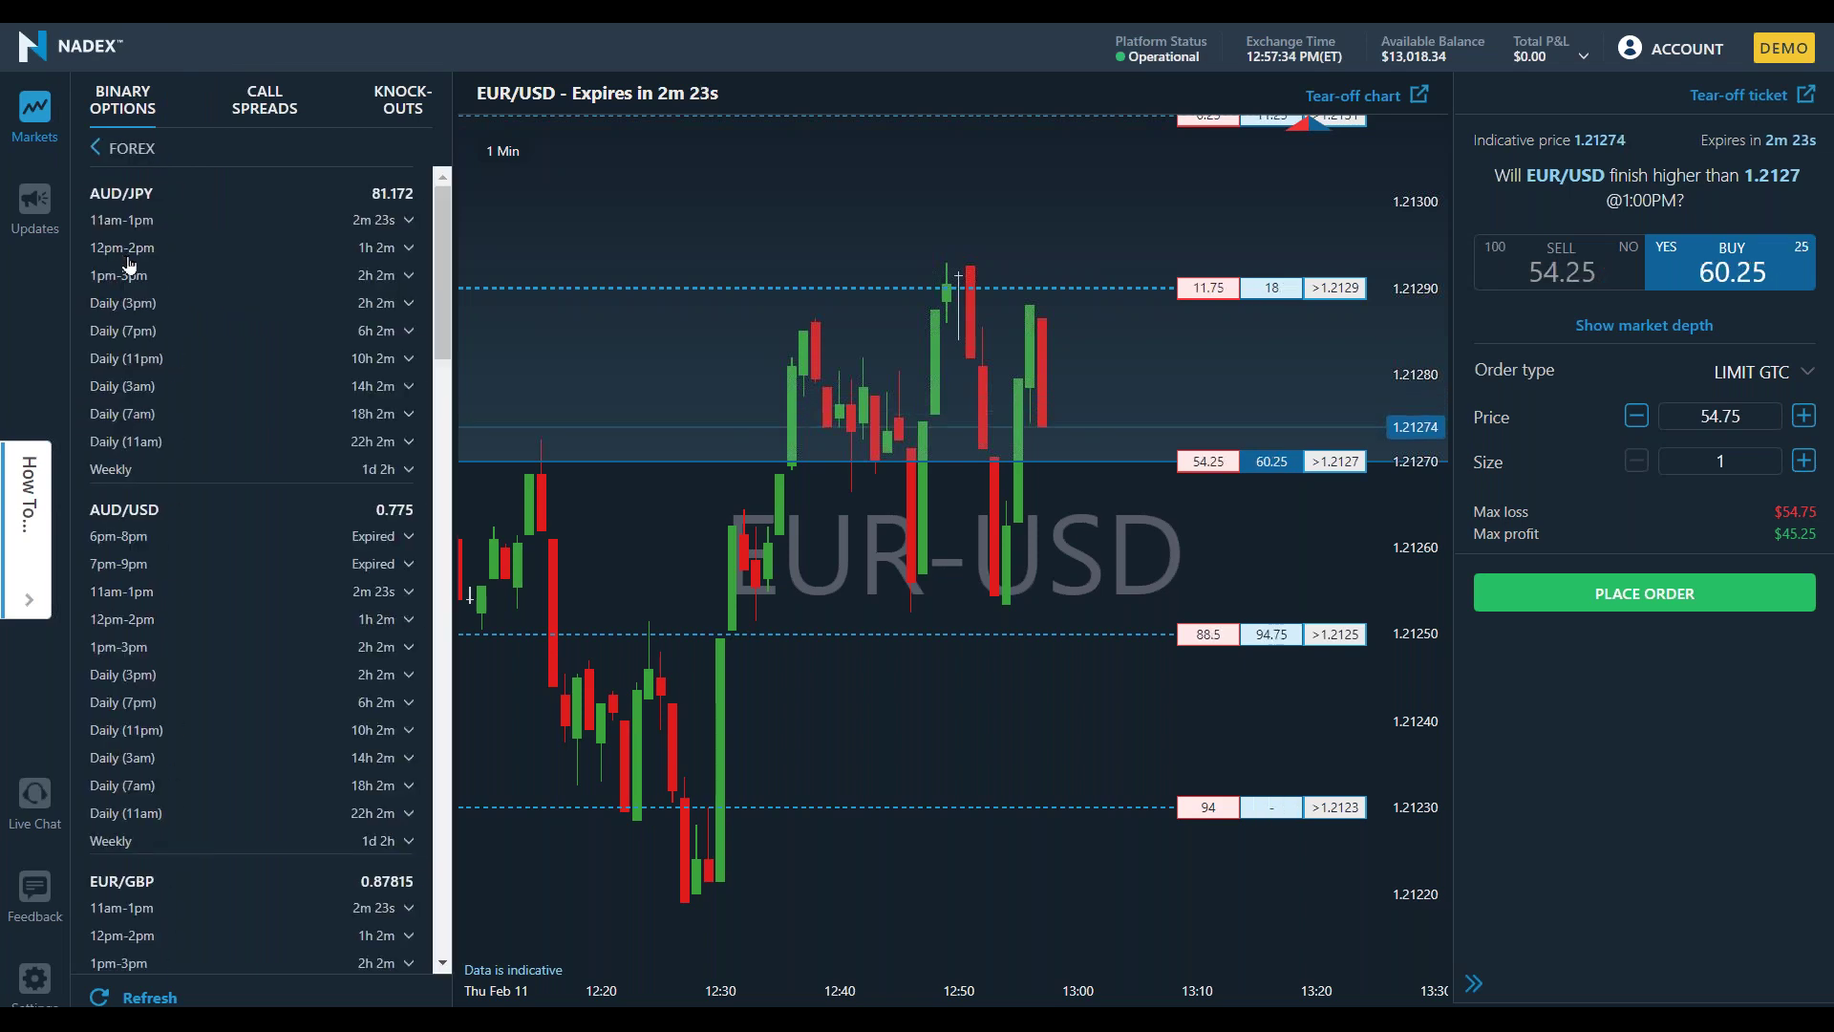
{"action": "left_click", "coordinate": [145, 388]}
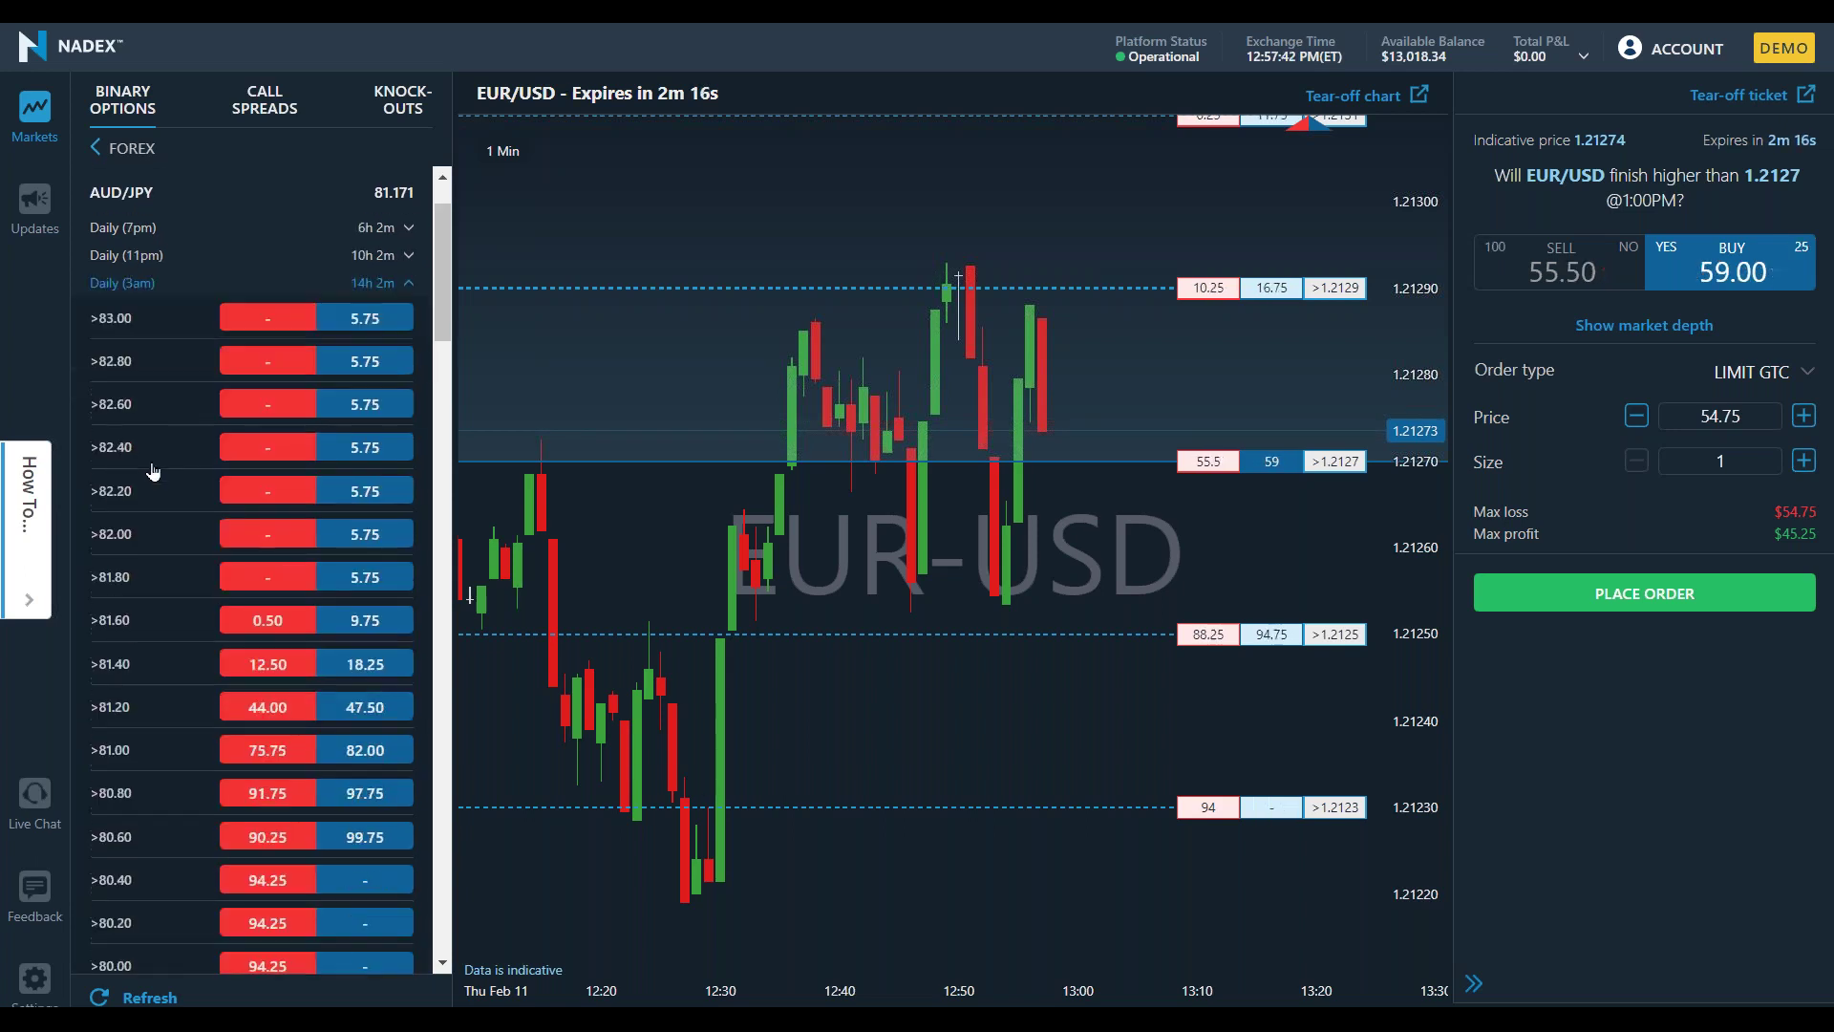
{"action": "left_click", "coordinate": [106, 460]}
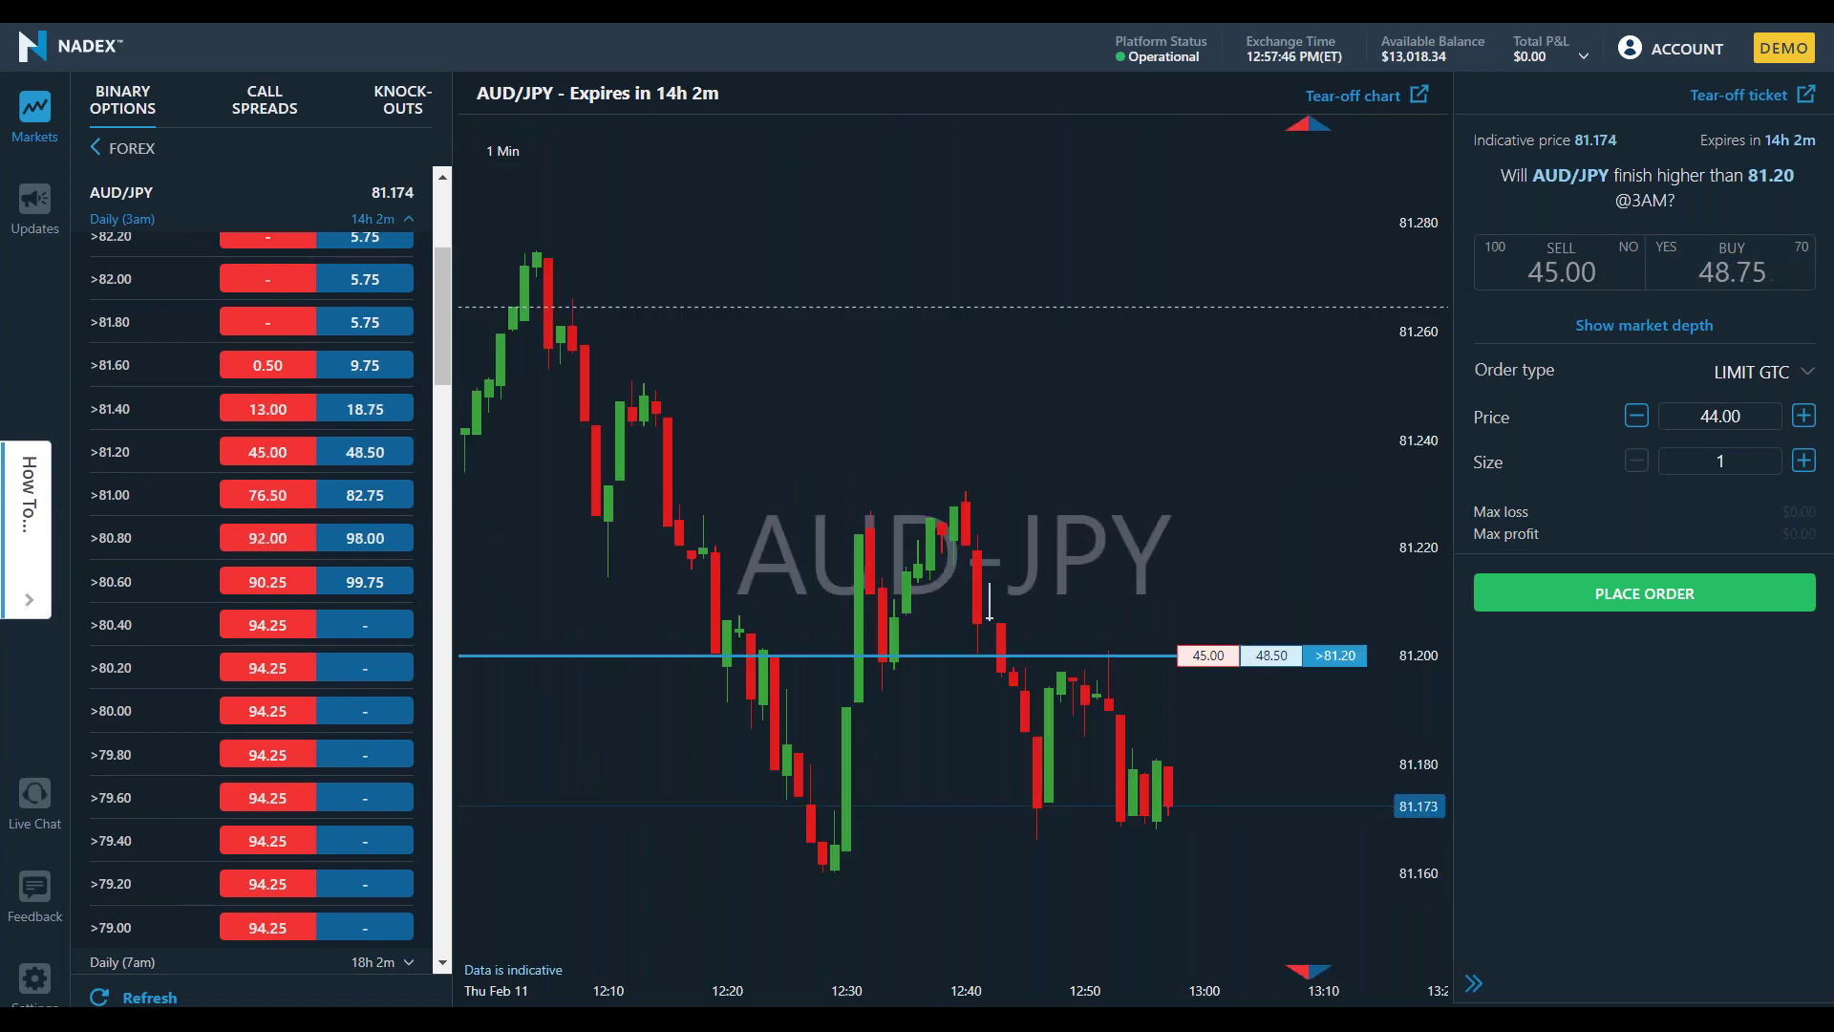
{"action": "left_click", "coordinate": [34, 112]}
Compress the AUD/JPY chart's price and time scales to show more strikes and history, and set the candle interval to 15 minutes.
{"action": "left_click_drag", "start_coordinate": [1438, 431], "coordinate": [1155, 370]}
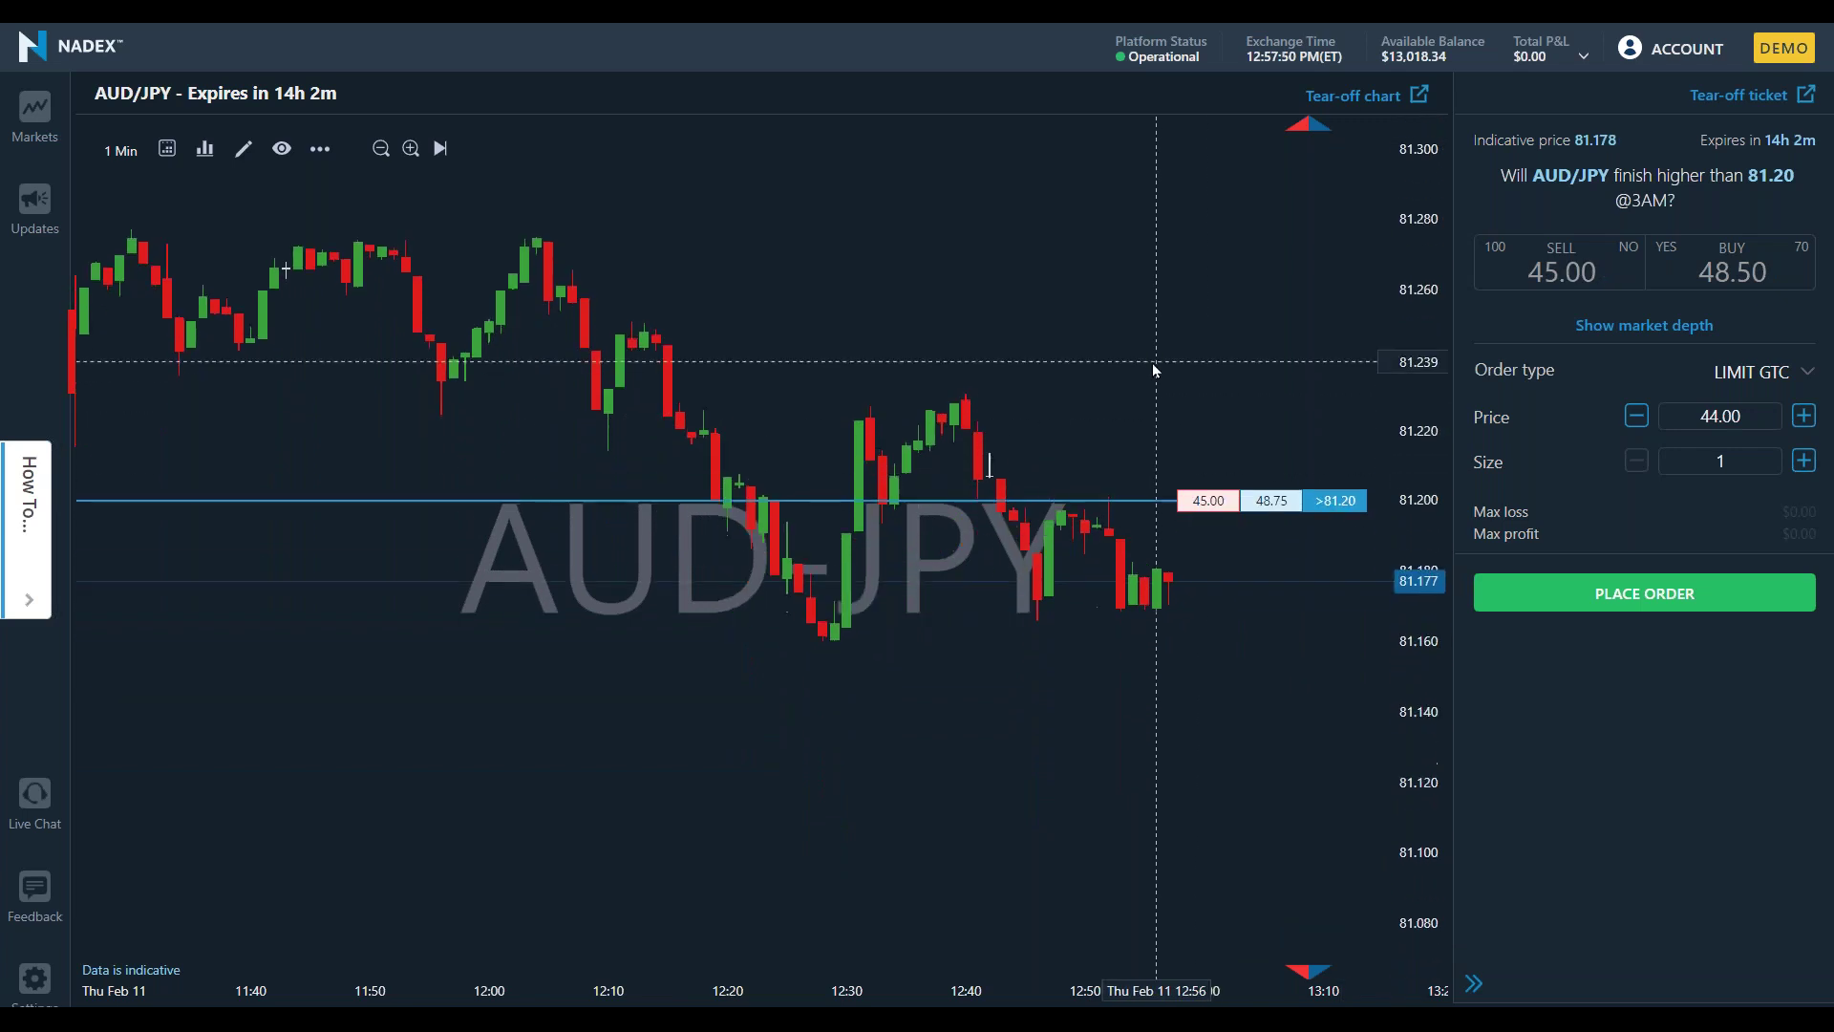
{"action": "left_click_drag", "start_coordinate": [1410, 325], "coordinate": [1416, 523]}
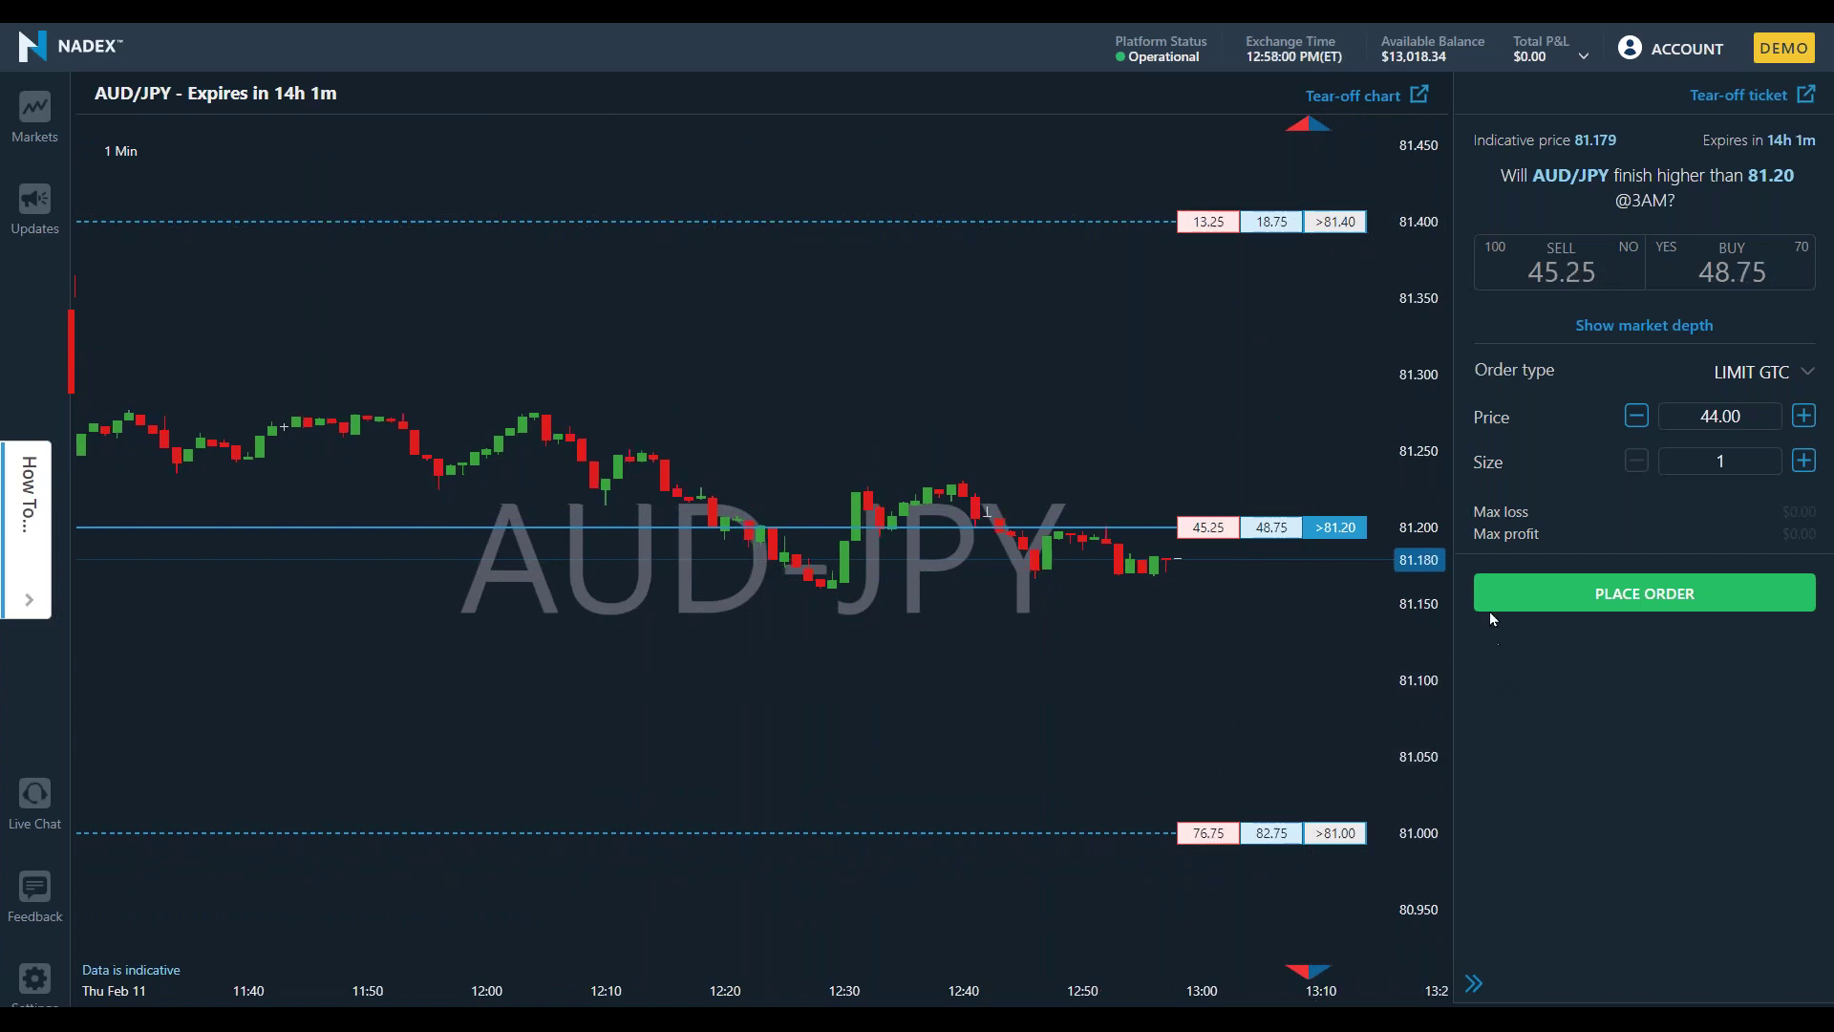
{"action": "left_click_drag", "start_coordinate": [1414, 420], "coordinate": [1411, 509]}
{"action": "scroll", "coordinate": [933, 593], "scroll_direction": "down", "scroll_amount": 10}
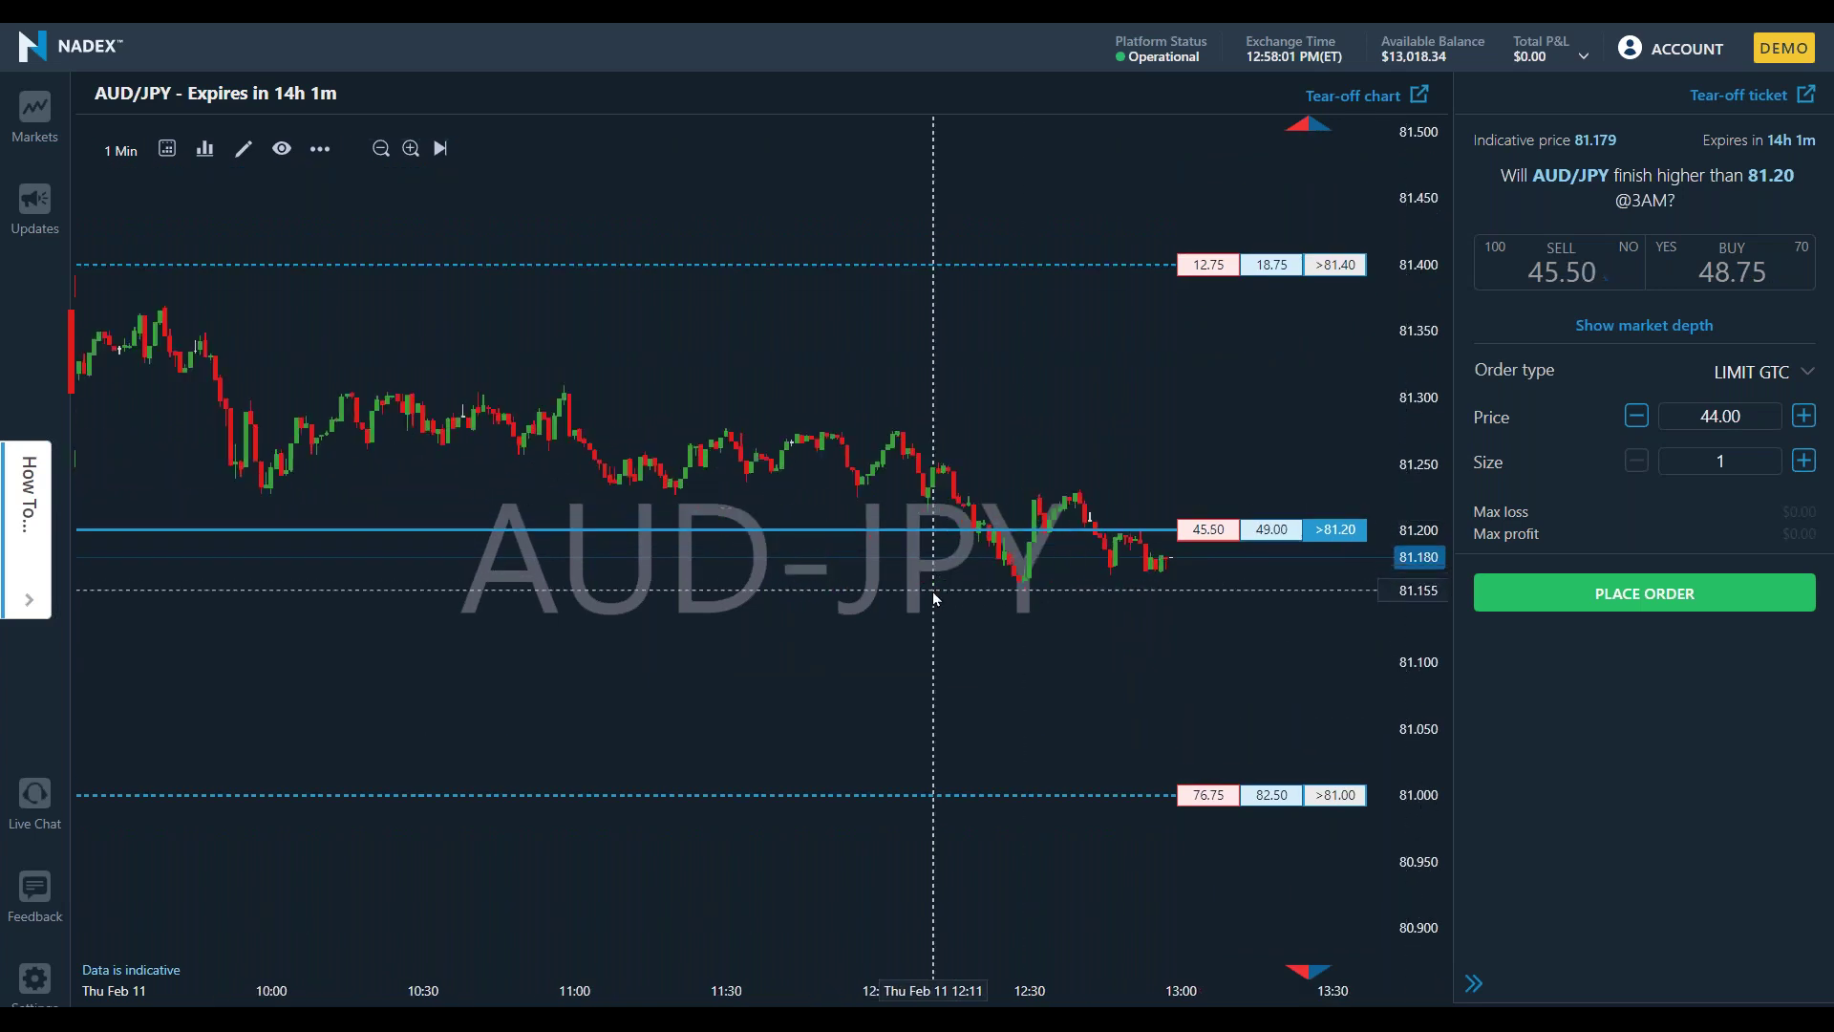
{"action": "left_click", "coordinate": [121, 150]}
{"action": "left_click", "coordinate": [169, 355]}
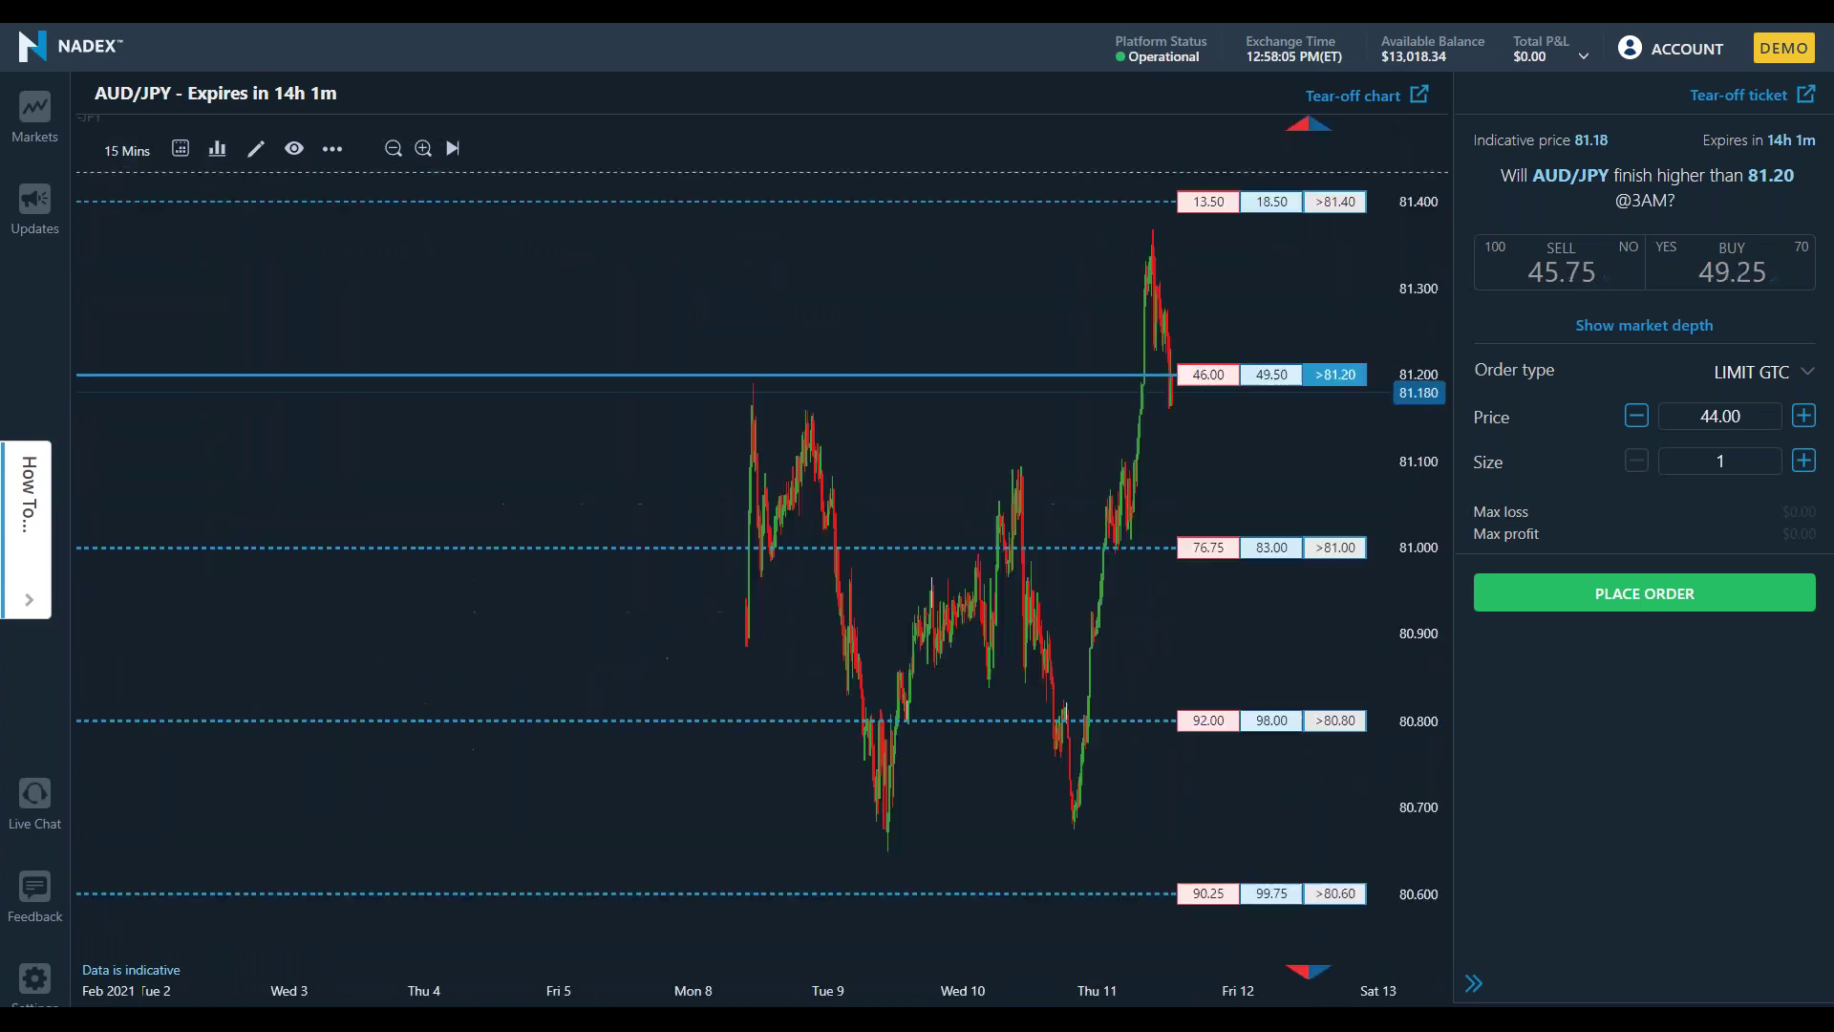